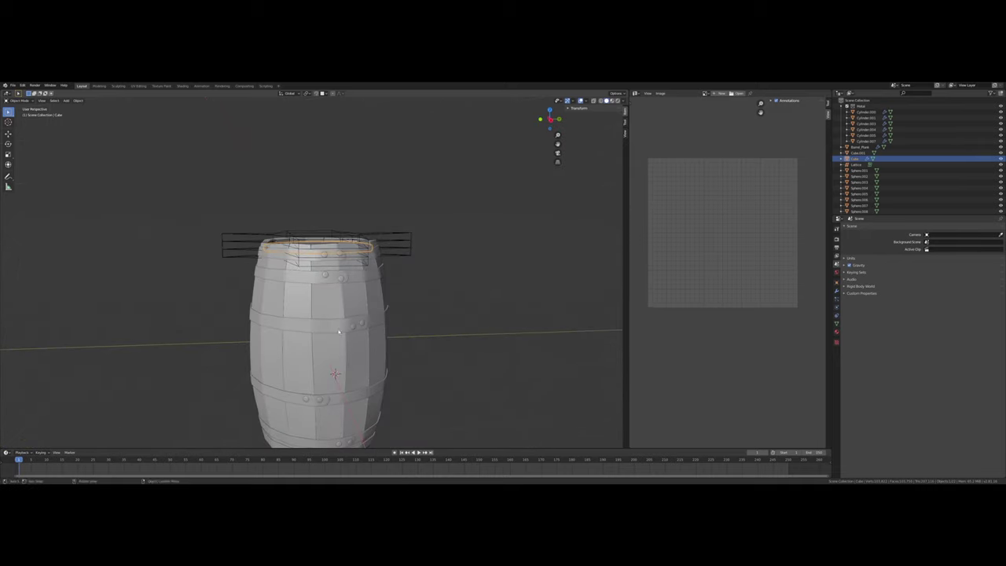
Apply the Lattice modifier on the barrel's top lid
middle_drag(320, 304, 335, 277)
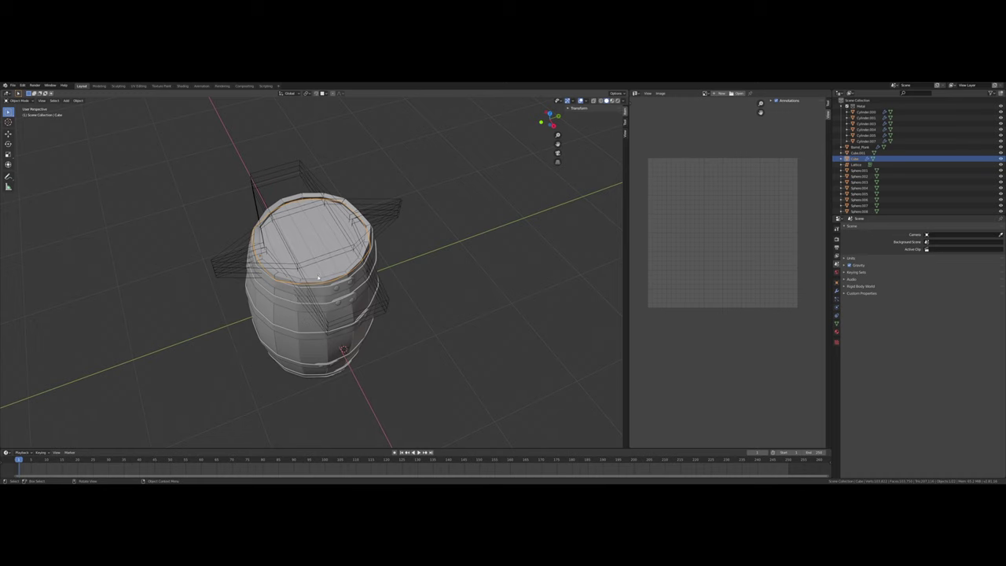
scroll(318, 276, up, 3)
middle_drag(341, 243, 356, 275)
click(836, 291)
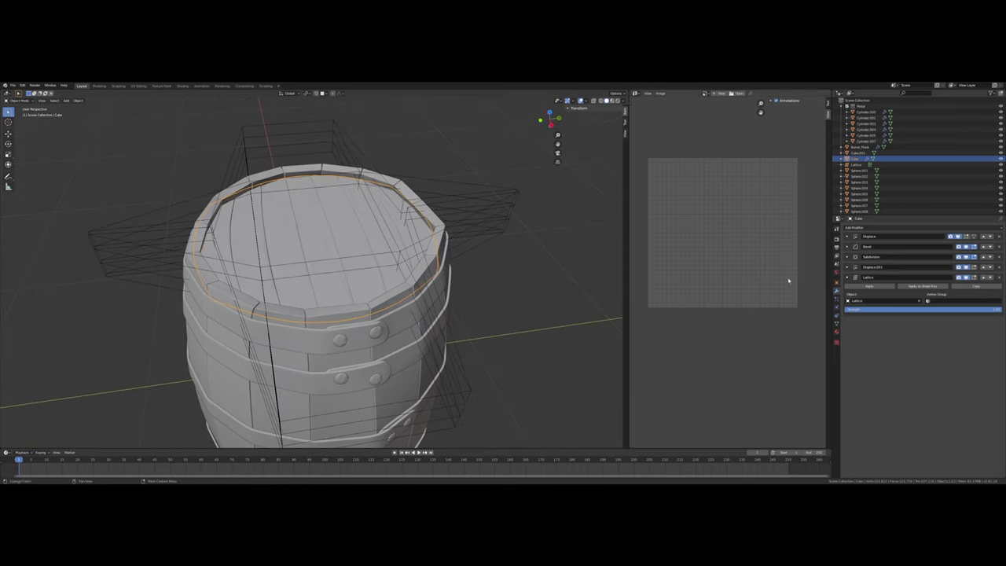
click(869, 286)
Hide the lattice cage around the barrel top and select the plank lid
click(487, 221)
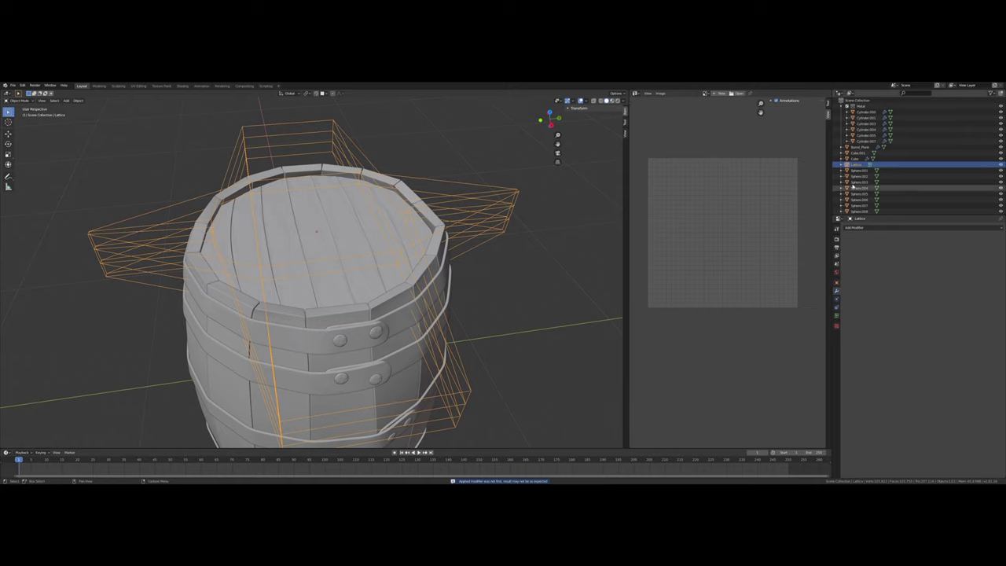
key(h)
scroll(423, 219, up, 3)
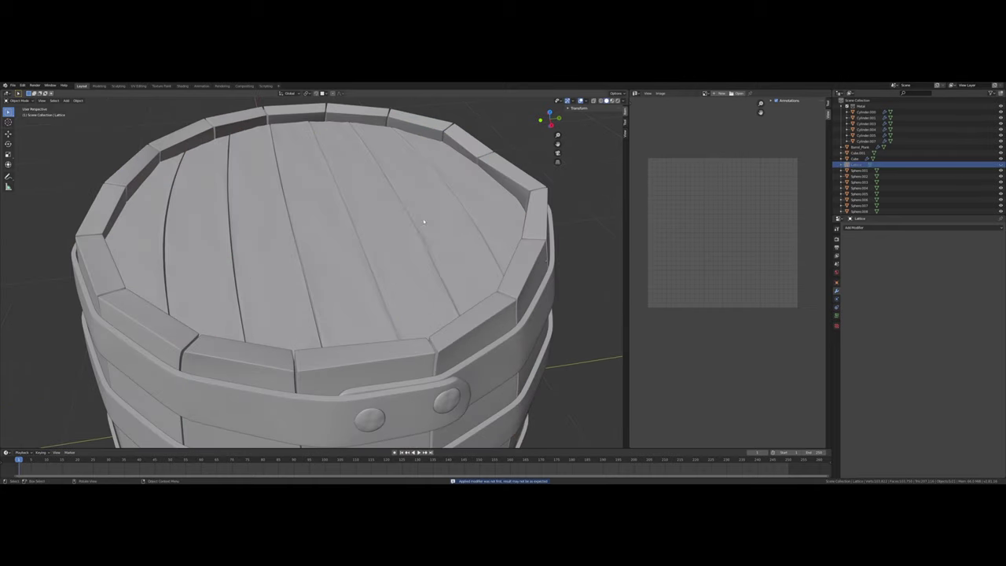
click(408, 224)
Try to apply the lid's object transform
scroll(406, 223, down, 4)
mouse_move(406, 223)
middle_down()
mouse_move(420, 232)
mouse_move(401, 208)
middle_up()
key(ctrl+a)
click(397, 210)
key(ctrl+z)
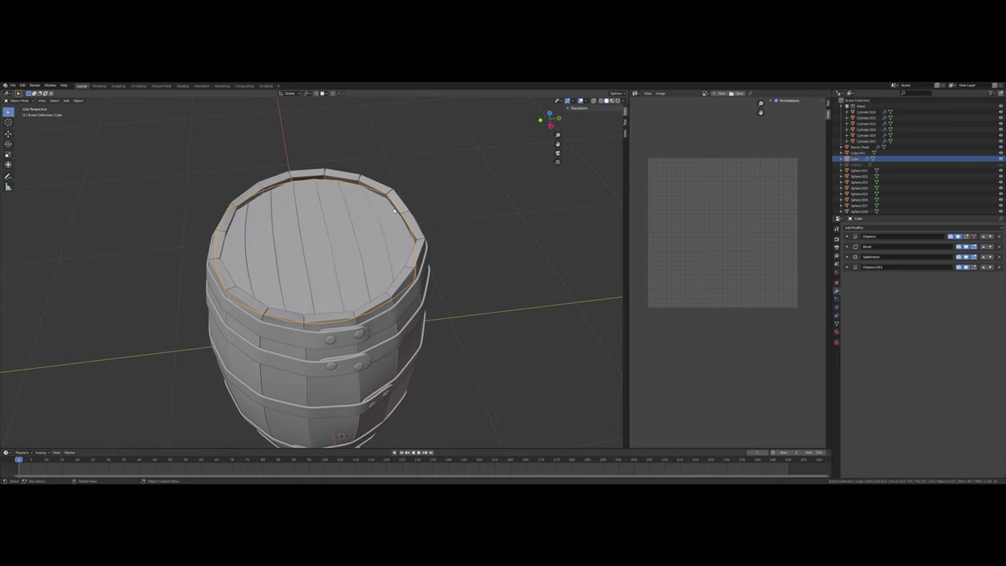
Set the lid's origin to its geometry
middle_drag(394, 209, 358, 192)
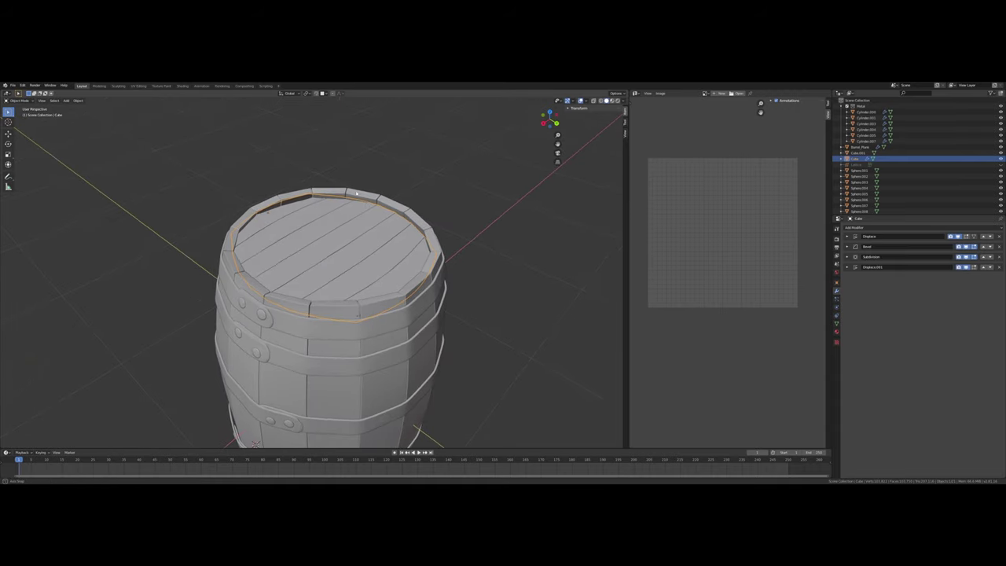
click(77, 102)
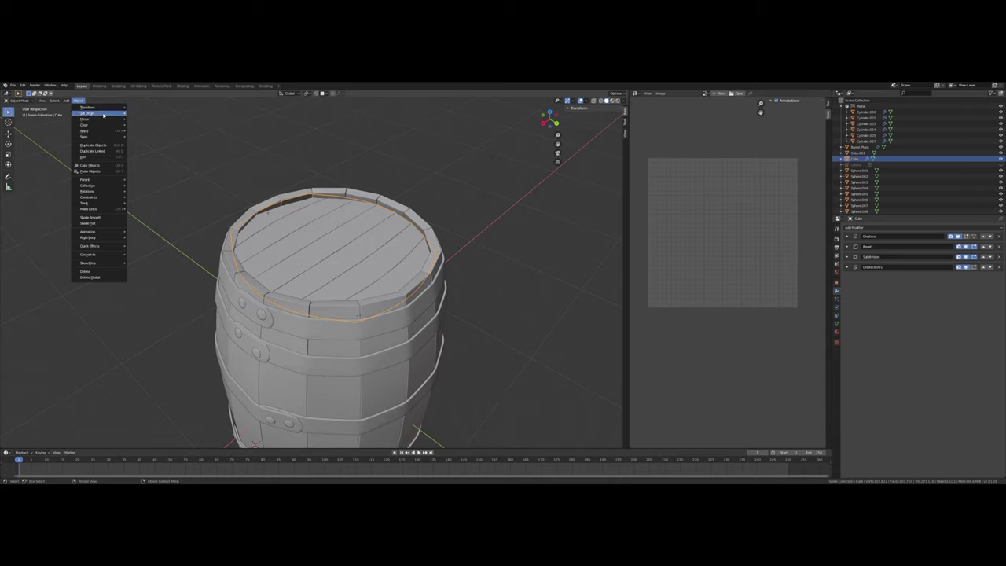
mouse_move(98, 113)
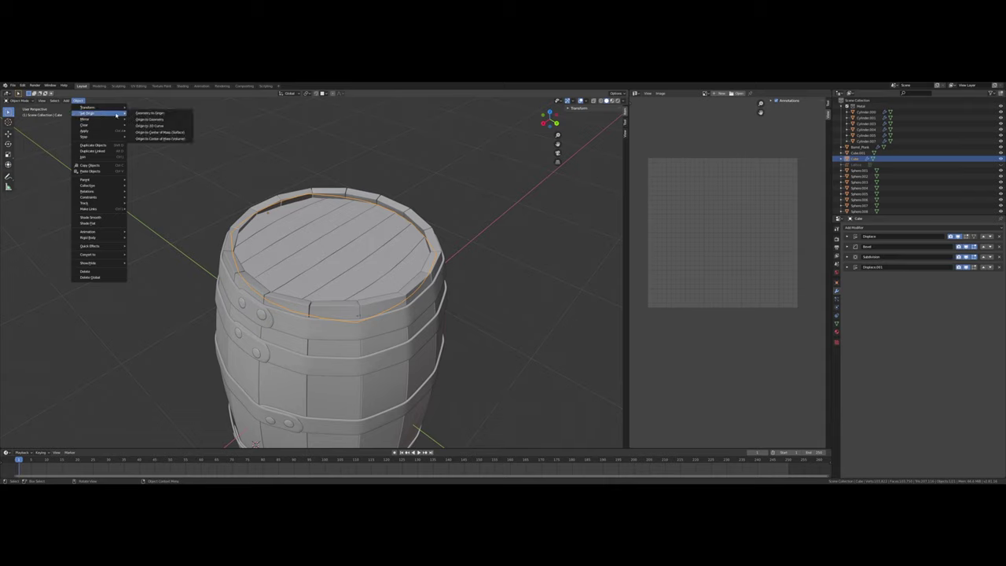
click(160, 120)
Show the lid's transform values and apply its scale
middle_drag(272, 162, 329, 167)
scroll(329, 167, up, 4)
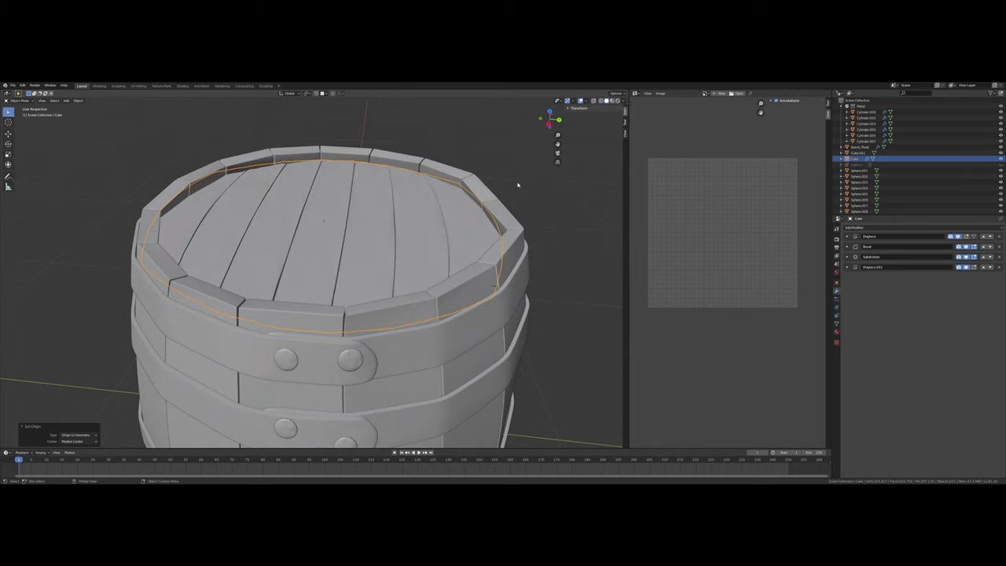
click(437, 210)
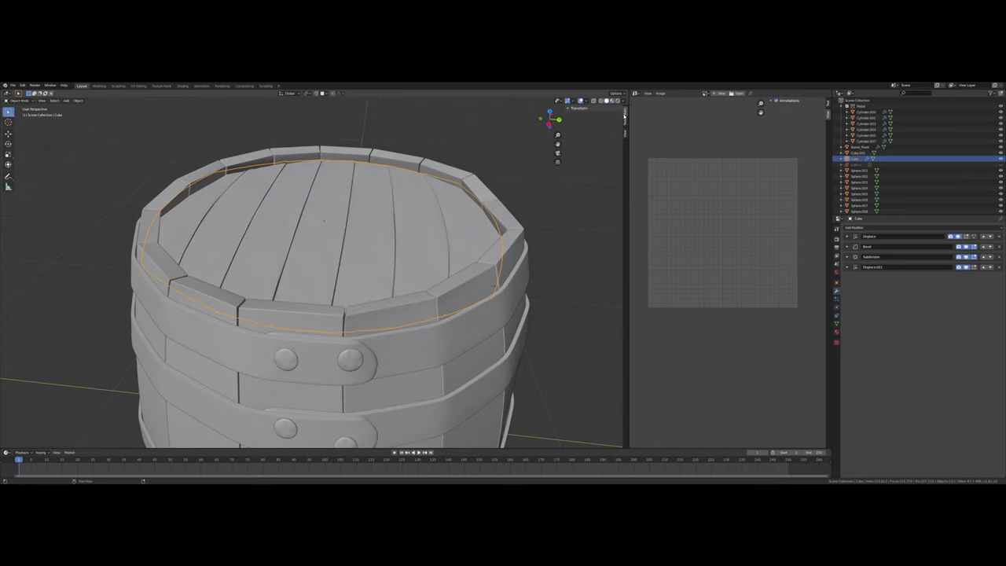
click(569, 109)
middle_drag(401, 182, 376, 197)
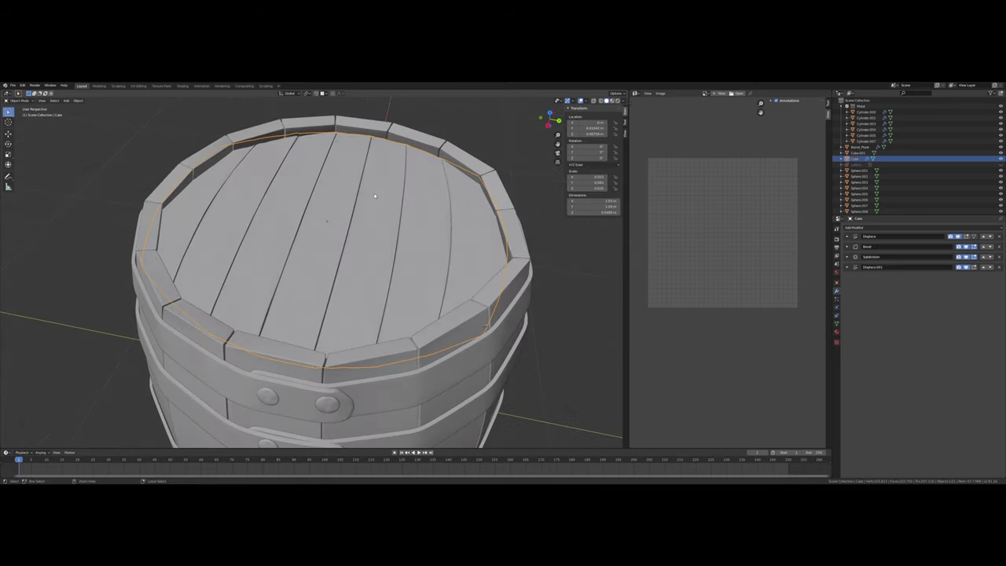
key(ctrl+a)
click(374, 192)
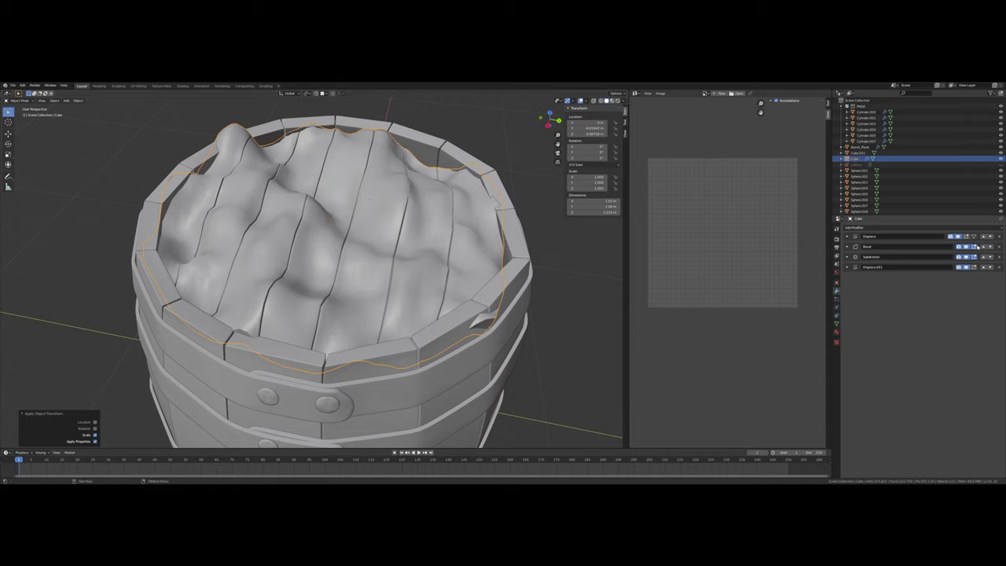
Turn off the viewport display of both Displace modifiers on the lid, leaving Bevel and Subdivision enabled
click(966, 246)
click(960, 247)
click(966, 267)
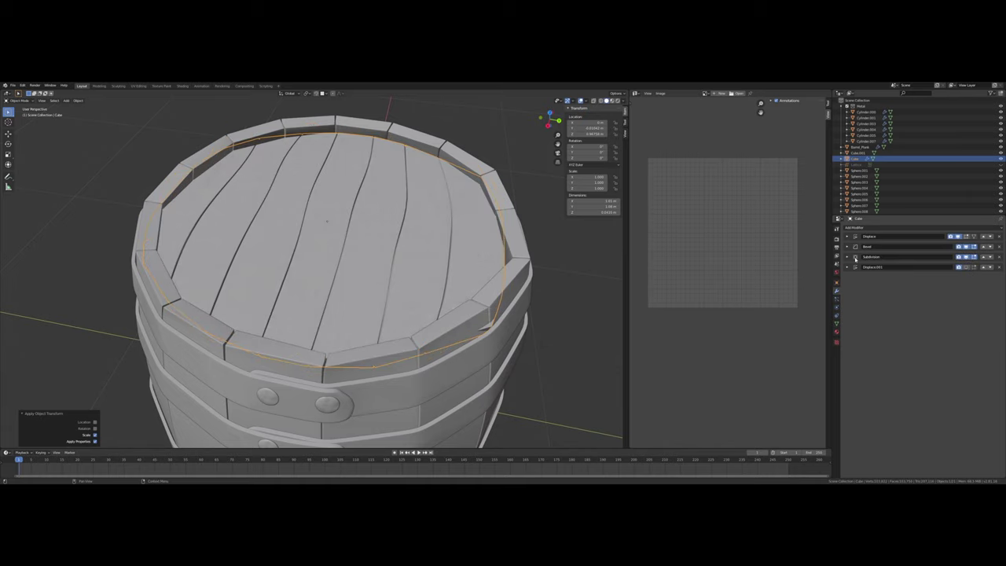
middle_drag(445, 277, 465, 259)
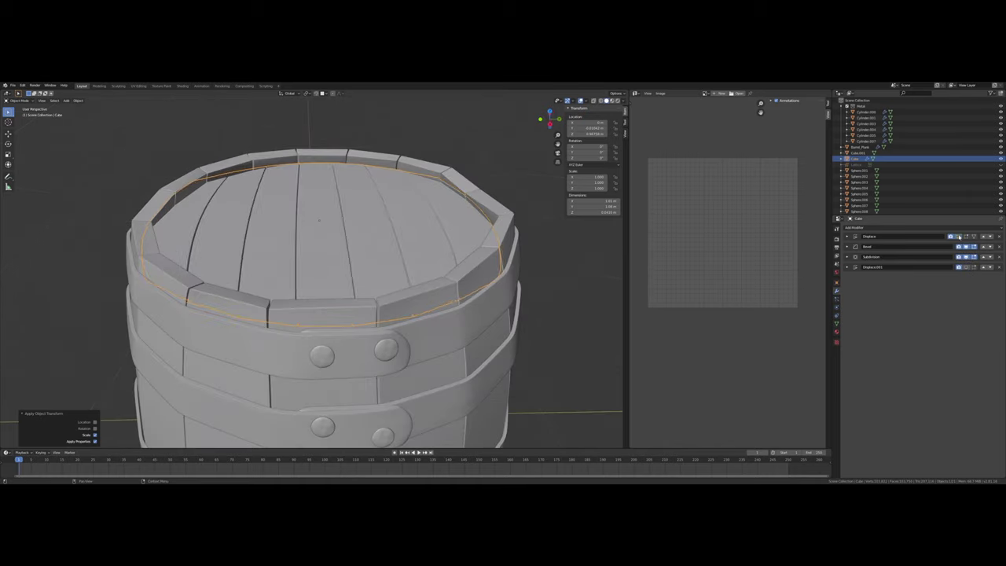
Apply all transforms to the lid
middle_drag(330, 212, 350, 248)
key(ctrl+a)
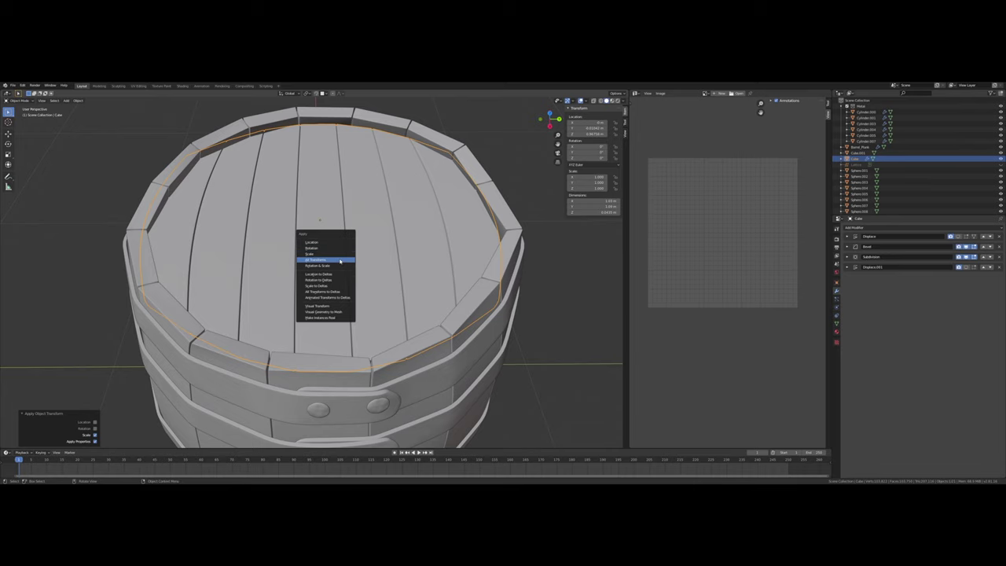
click(344, 260)
middle_drag(344, 258, 402, 229)
scroll(343, 273, up, 5)
scroll(342, 272, down, 5)
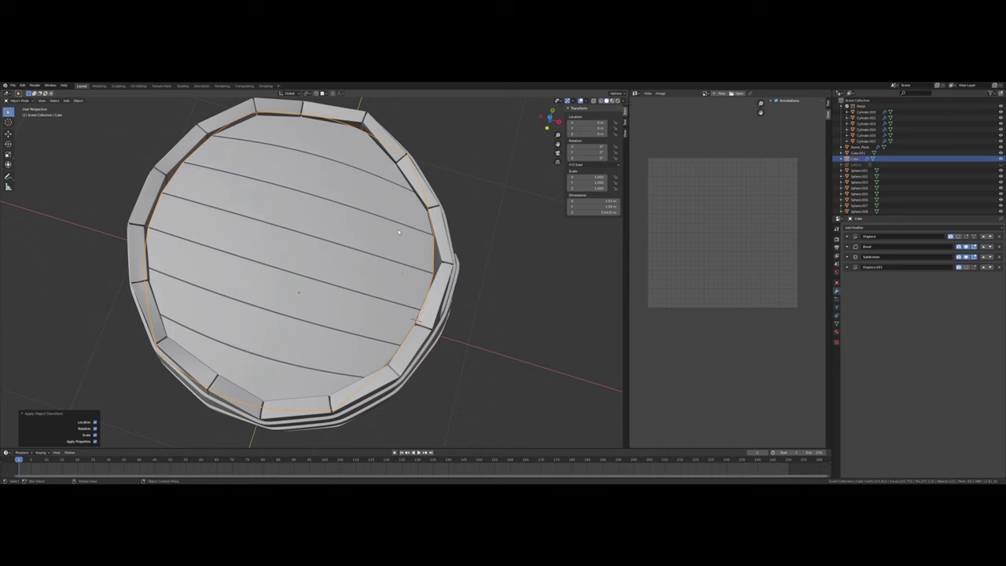
Rotate the lid around the Z axis in two turns so its planks run diagonally across the barrel top
key(KP_7)
scroll(398, 229, down, 3)
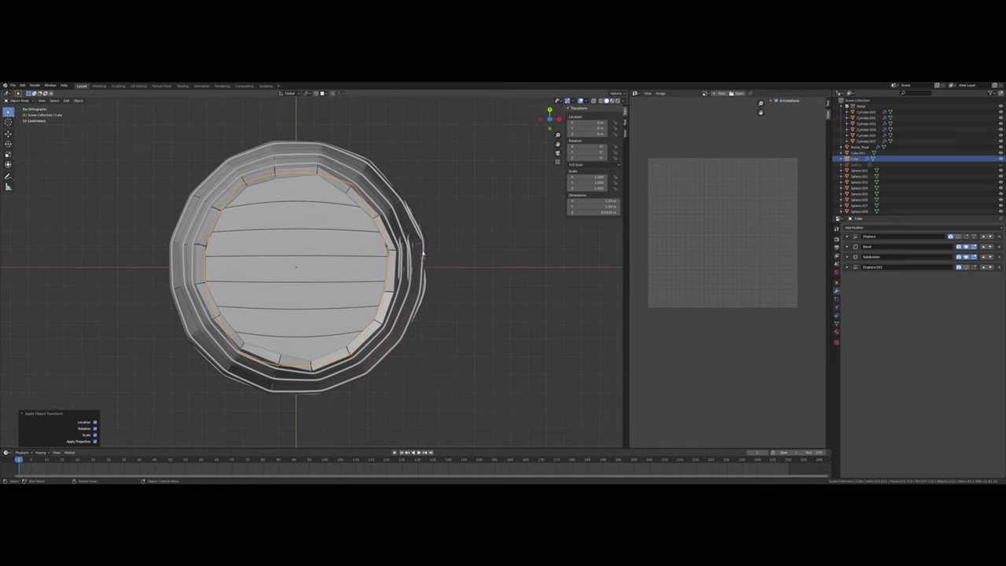
middle_drag(397, 229, 378, 212)
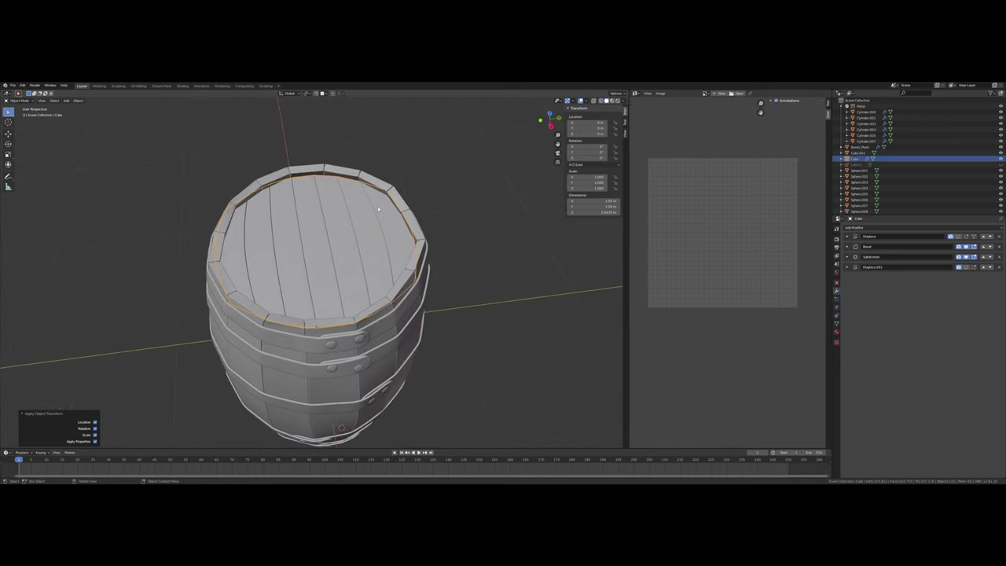
key(r)
key(z)
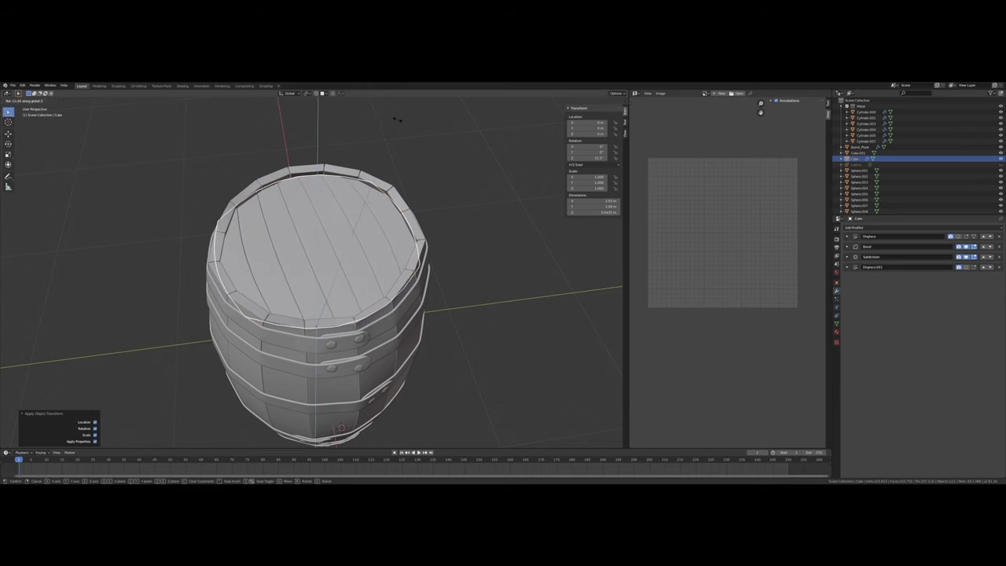
click(379, 178)
key(r)
key(z)
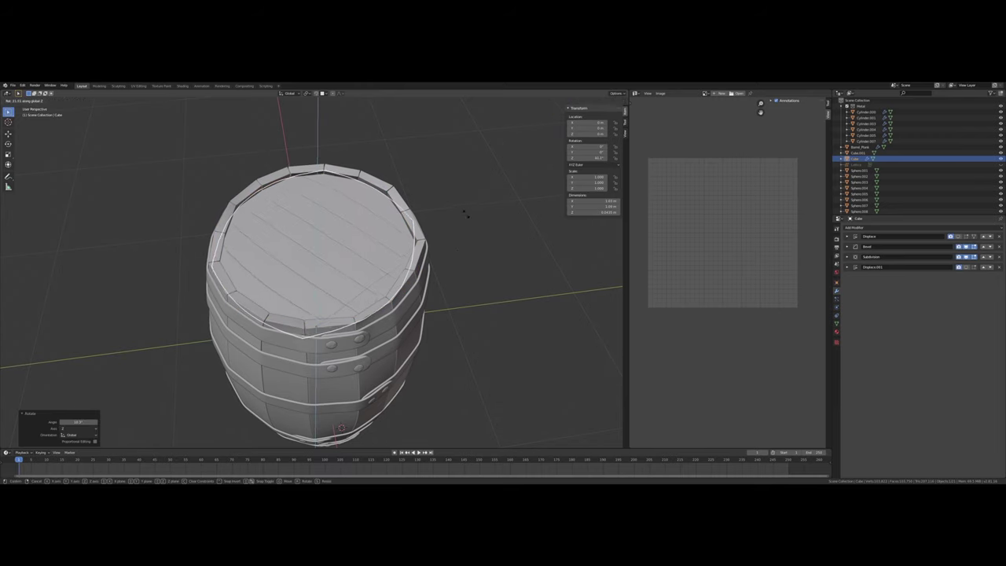
click(469, 164)
Fine-tune the lid's rotation around the Z axis so its outline fits the barrel rim
middle_drag(471, 166, 473, 207)
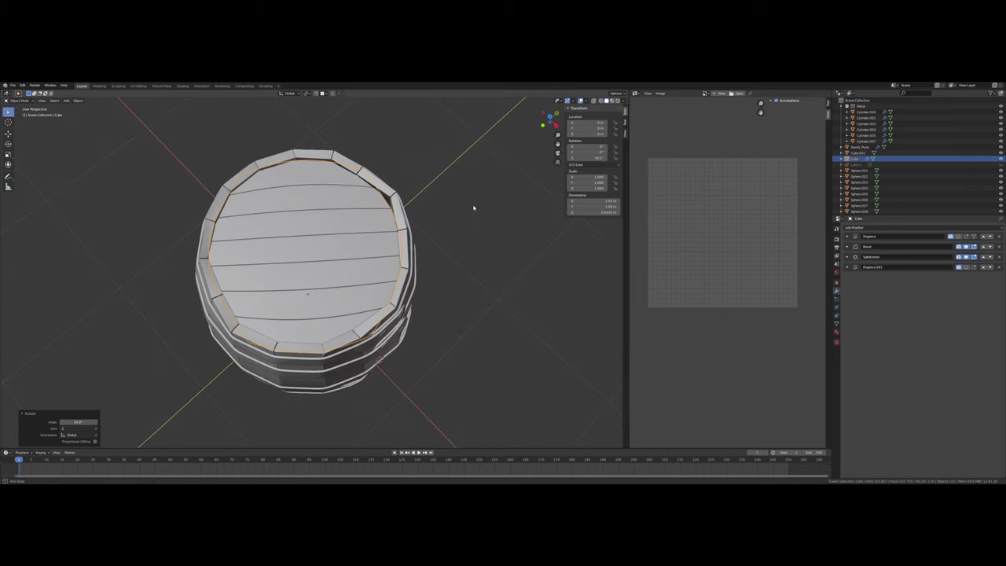
key(r)
key(z)
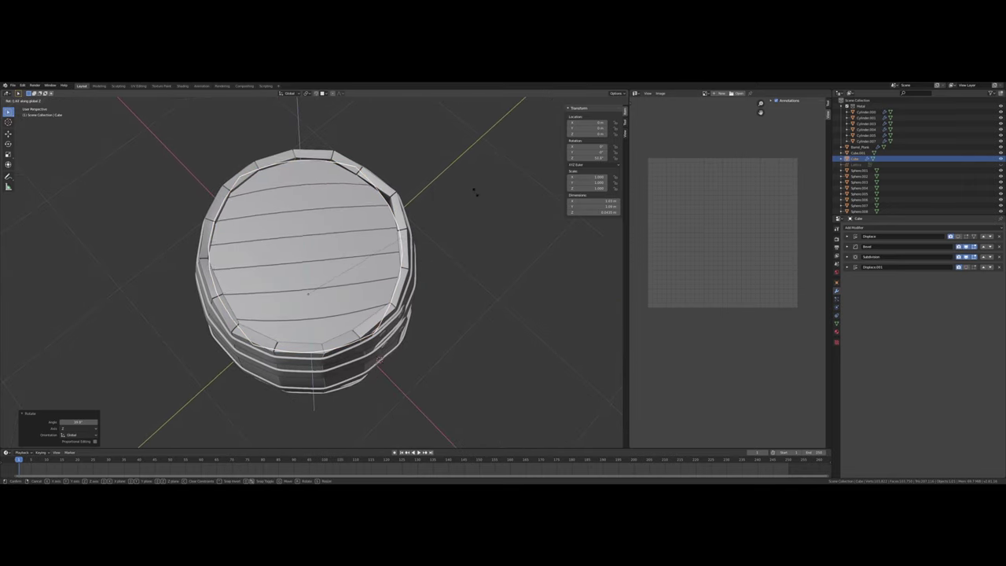
click(472, 201)
View the lid from the top with X-ray enabled and enter Edit Mode on it
mouse_move(469, 204)
middle_down()
mouse_move(483, 210)
mouse_move(485, 197)
mouse_move(532, 169)
mouse_move(432, 178)
mouse_move(429, 194)
mouse_move(455, 202)
middle_up()
key(KP_7)
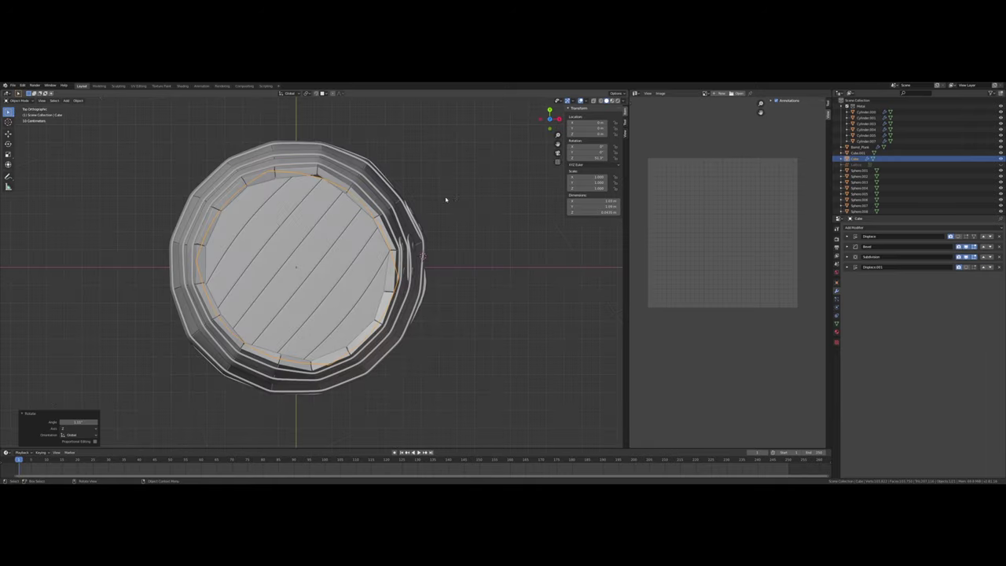
shift+middle_drag(385, 190, 418, 186)
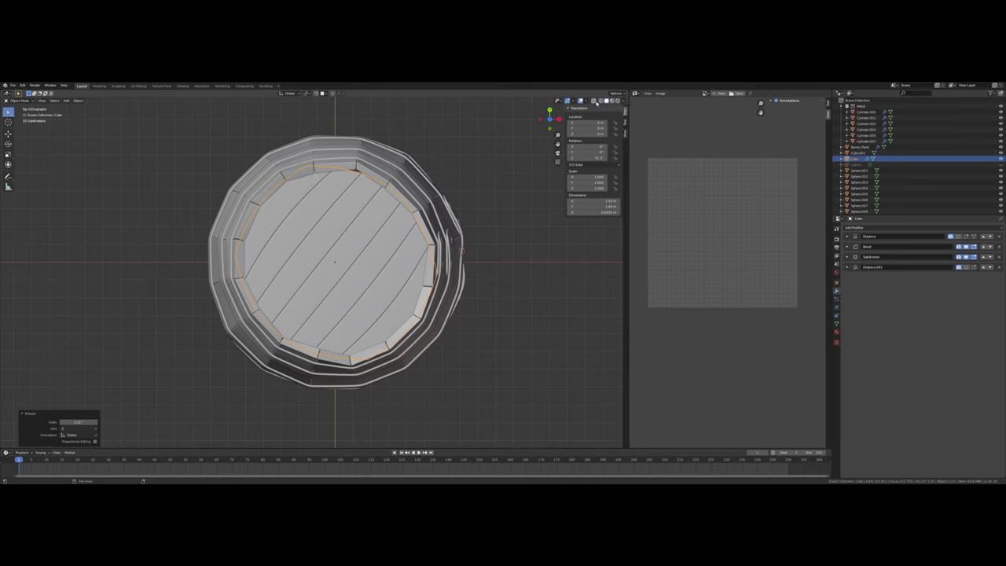
click(595, 100)
scroll(359, 162, up, 4)
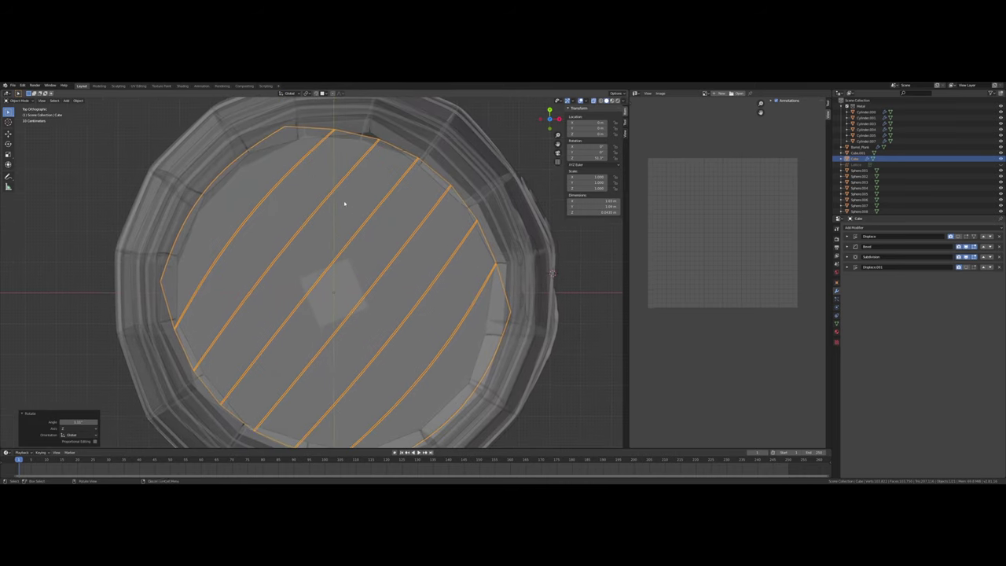
key(Tab)
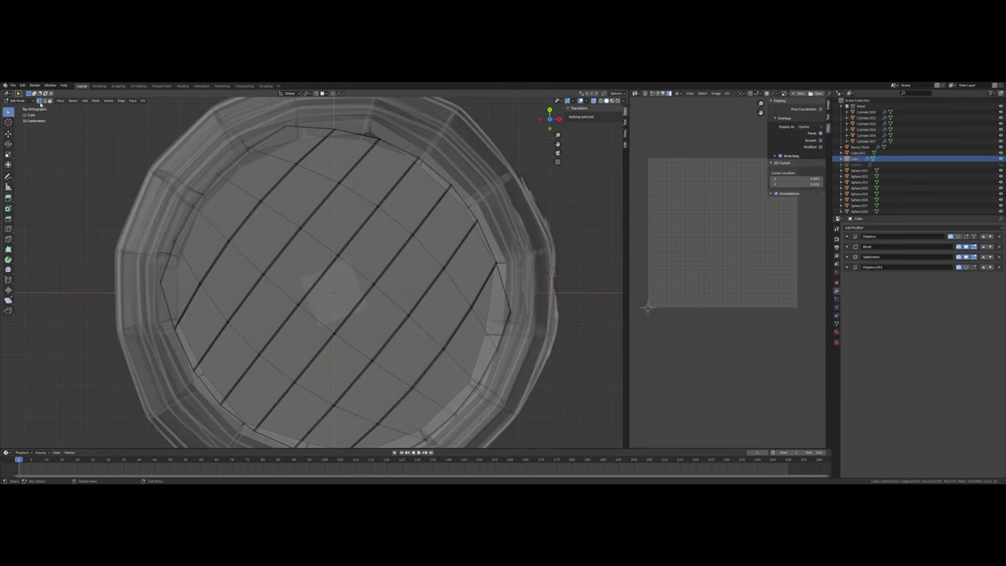
scroll(424, 176, up, 5)
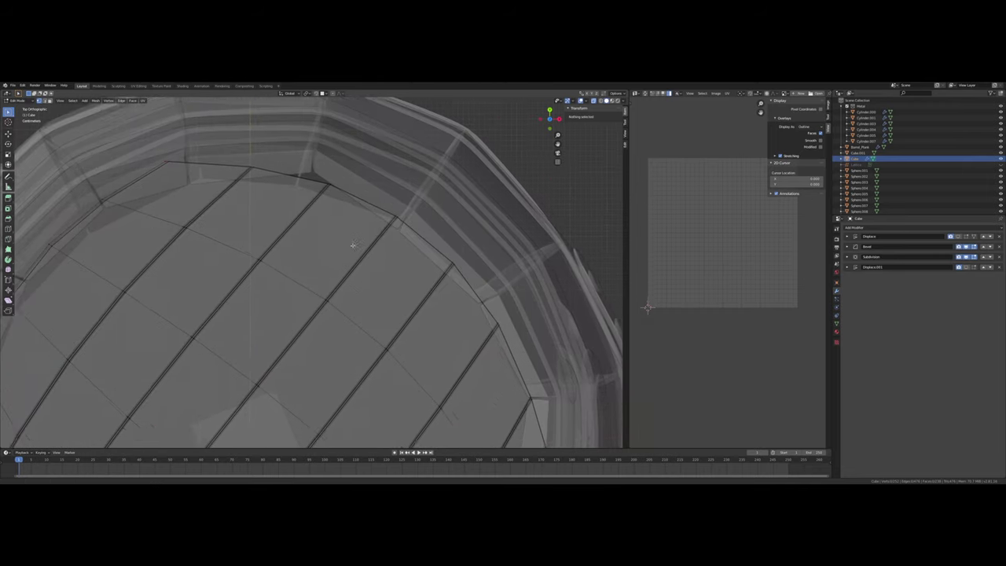
Move the end vertices of the lid's second plank seam outward to the nearby inner corner of the rim
drag(312, 215, 355, 165)
shift+middle_drag(355, 167, 363, 185)
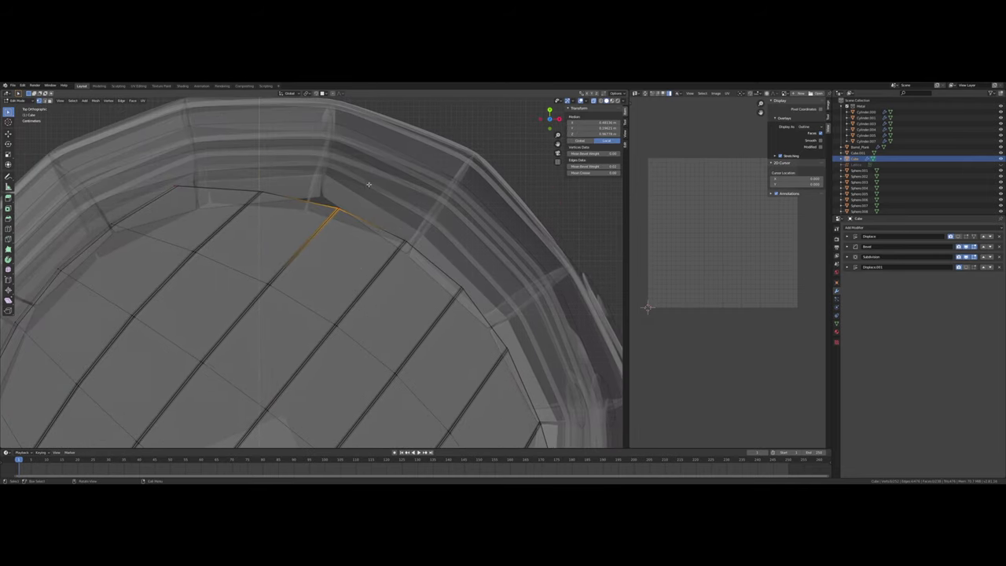
key(g)
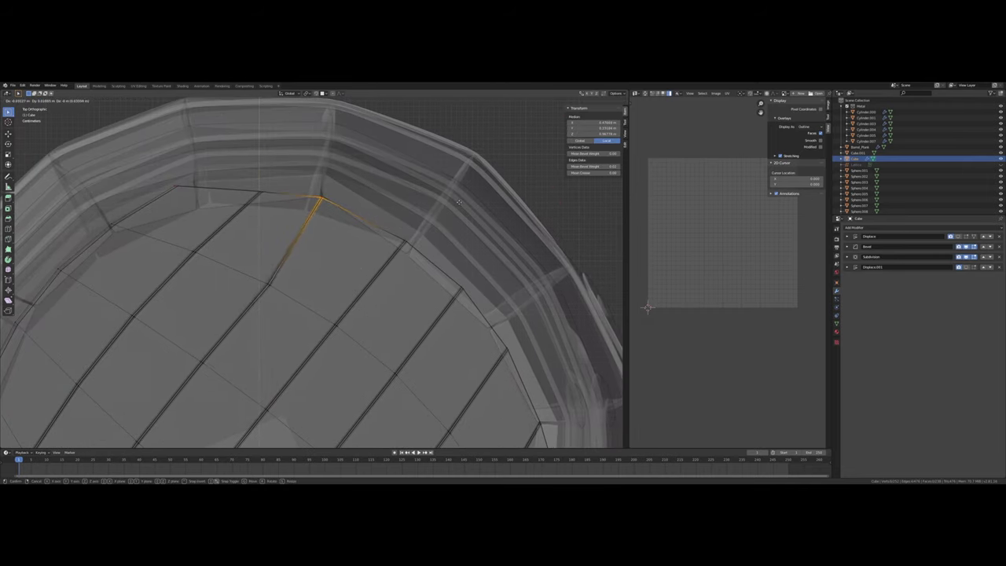
click(461, 199)
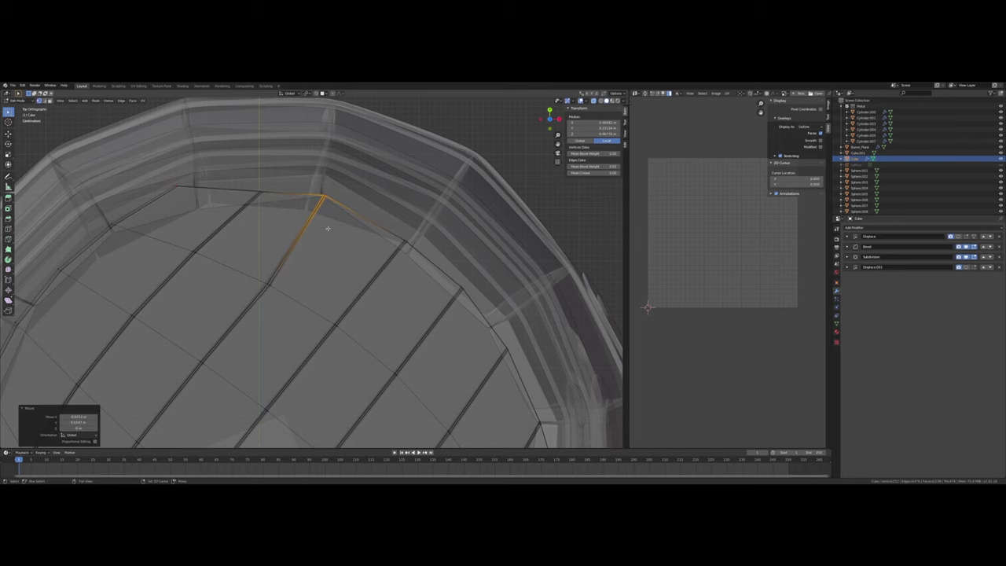
Move the end vertices of the outermost plank seam onto the rim's inner edge
shift+middle_drag(331, 223, 349, 216)
drag(244, 217, 289, 170)
key(g)
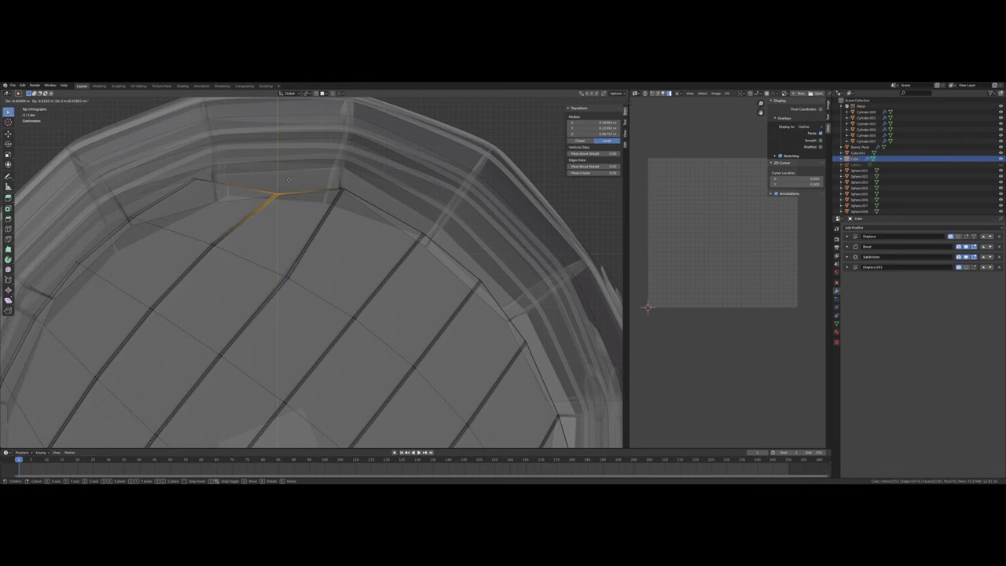
click(288, 179)
Move the two lid outline corners beyond the outermost seam onto the matching inner corners of the rim
key(g)
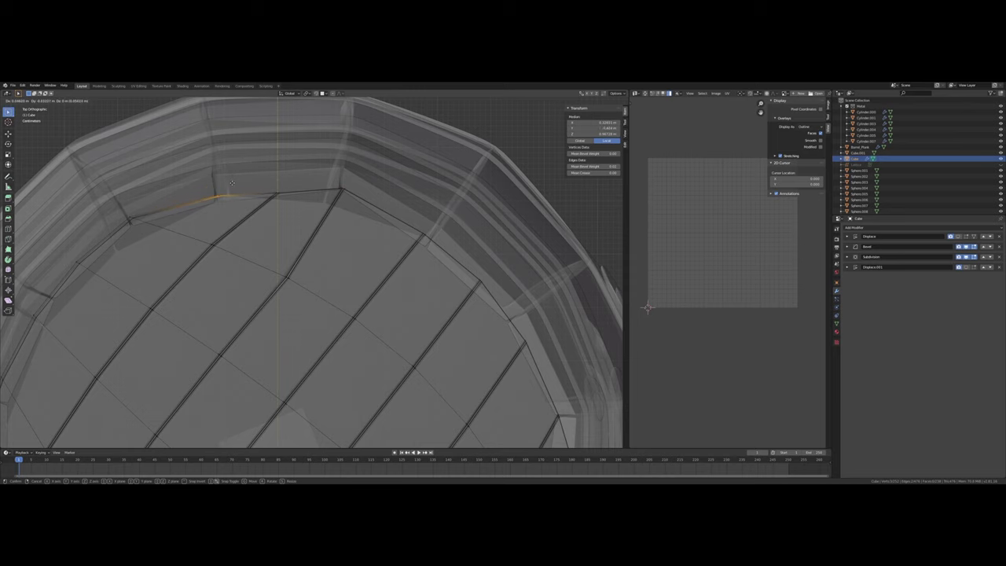
click(225, 190)
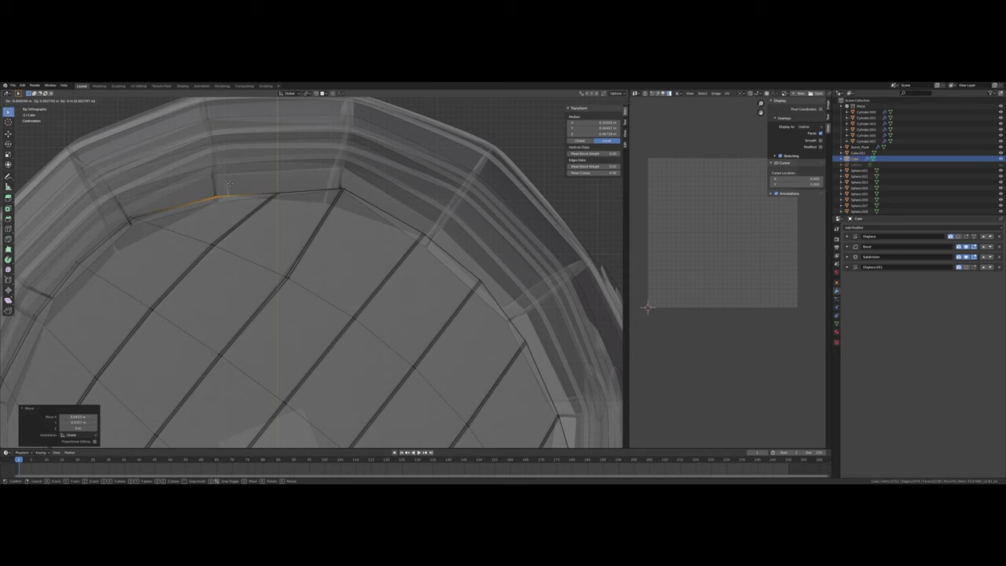
shift+middle_drag(222, 193, 255, 179)
key(g)
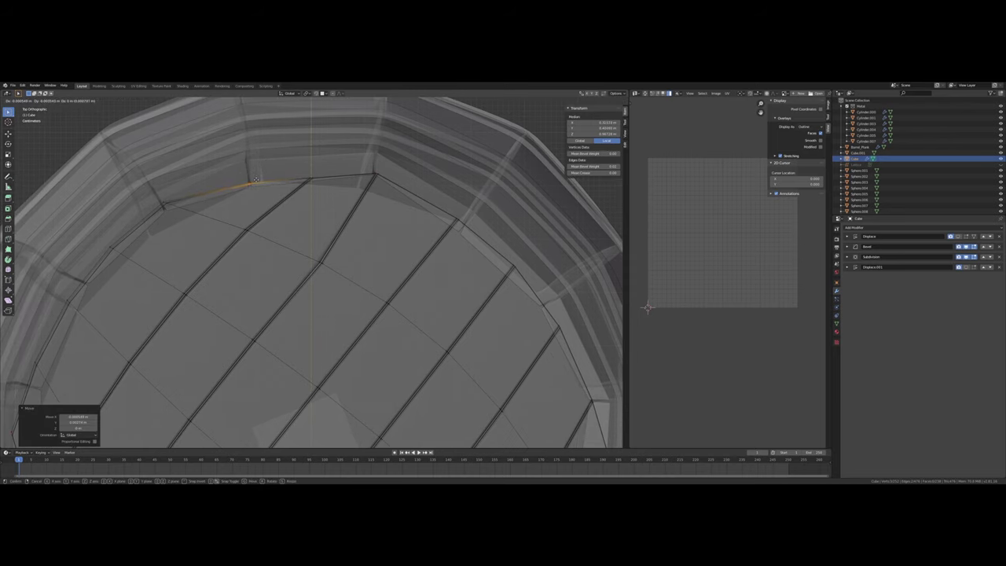
click(255, 179)
click(163, 207)
key(g)
click(177, 198)
Readjust the outline corner and the ends of the two outermost plank seams to follow the rim's inner edge
drag(237, 211, 388, 163)
key(g)
click(262, 178)
key(g)
click(319, 173)
key(g)
click(388, 166)
Move the end vertices of the two plank seams around the upper-right rim corner inward onto the rim's inner edge
drag(433, 242, 474, 207)
shift+middle_drag(462, 205, 378, 183)
key(g)
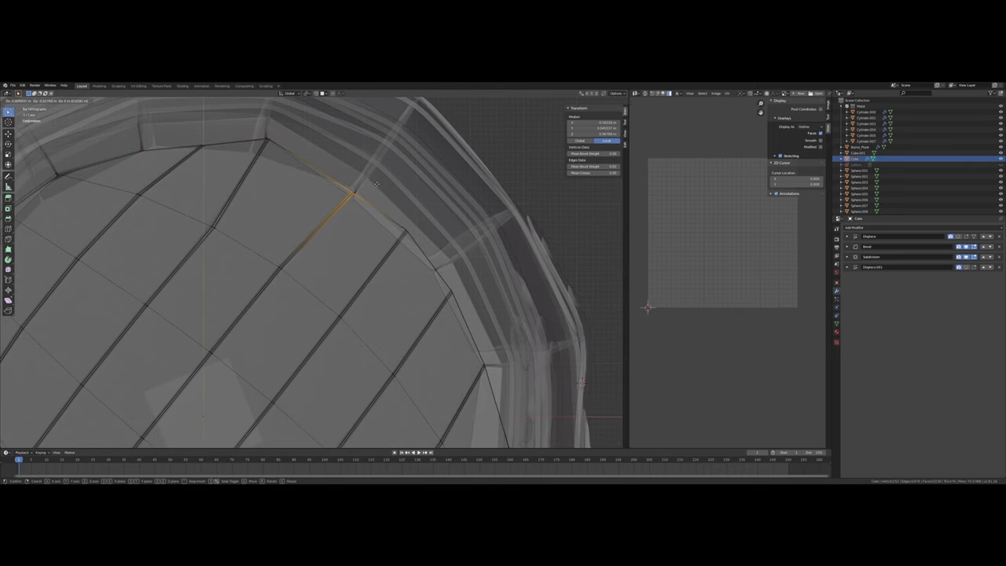
click(355, 174)
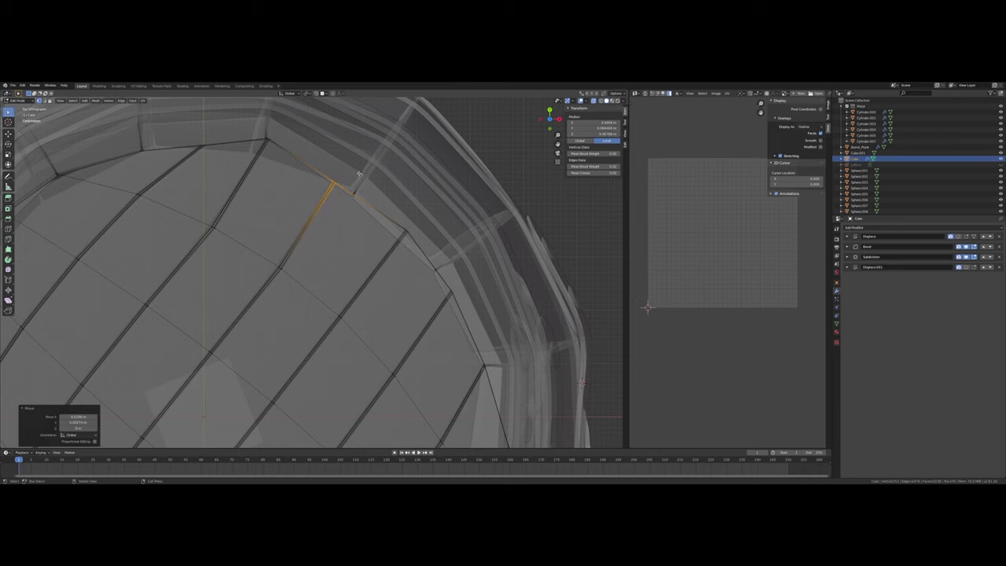
drag(371, 252, 420, 230)
key(g)
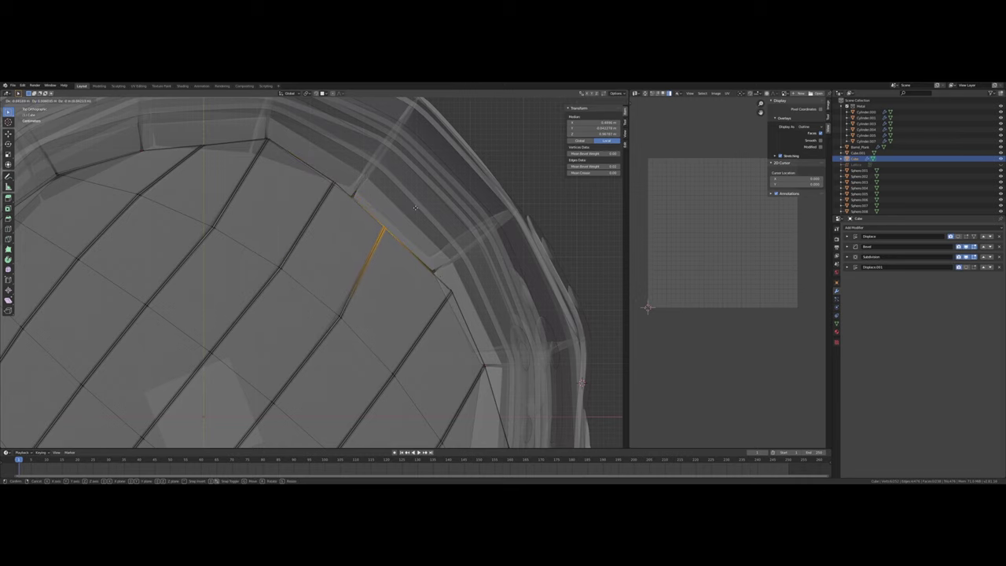
click(415, 208)
Align the ends of the next two plank seams on the lid's right side with the rim's inner corner and adjoining edge
shift+middle_drag(431, 237, 346, 185)
drag(344, 270, 411, 216)
key(g)
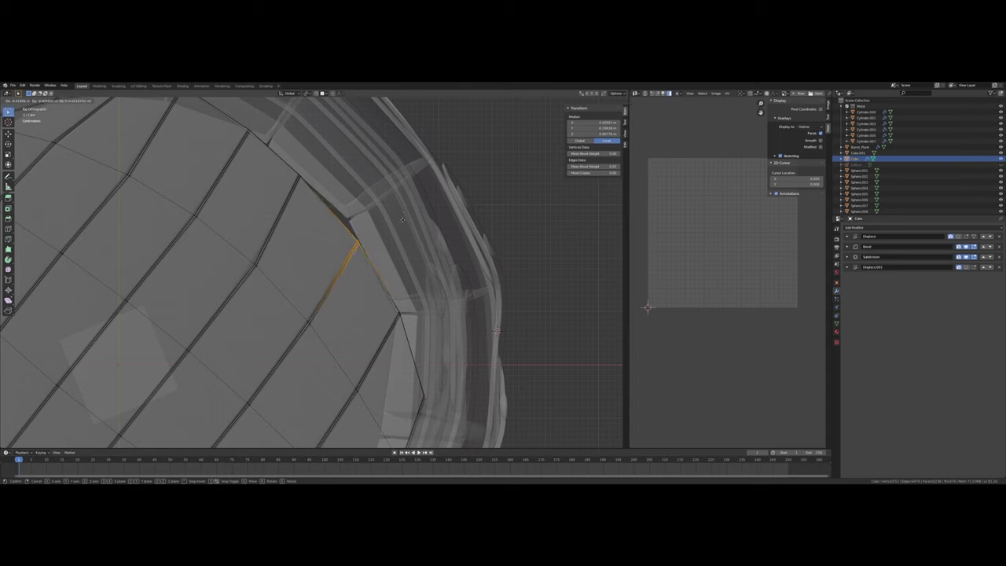
click(397, 211)
key(g)
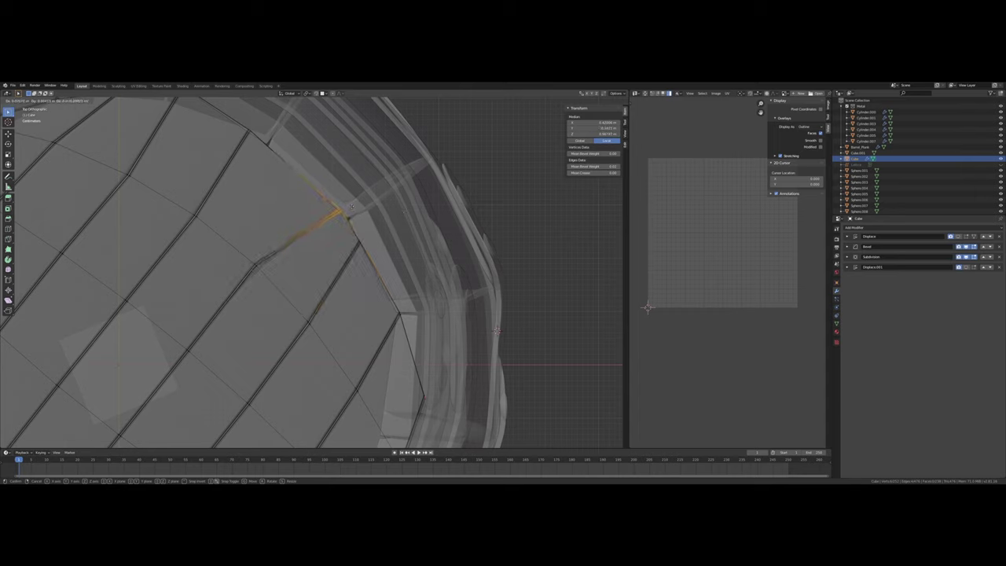
click(350, 206)
shift+middle_drag(371, 241, 333, 201)
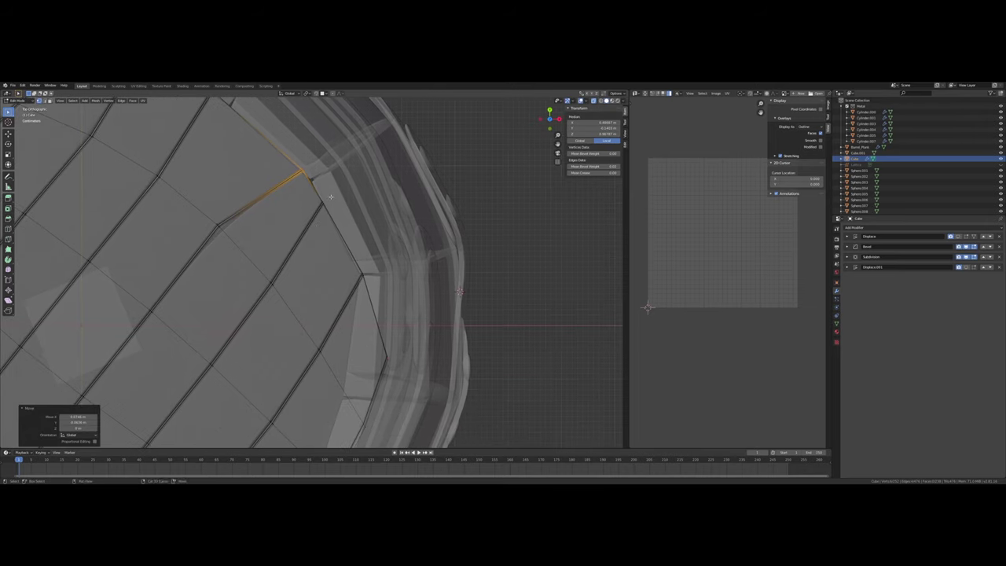
key(g)
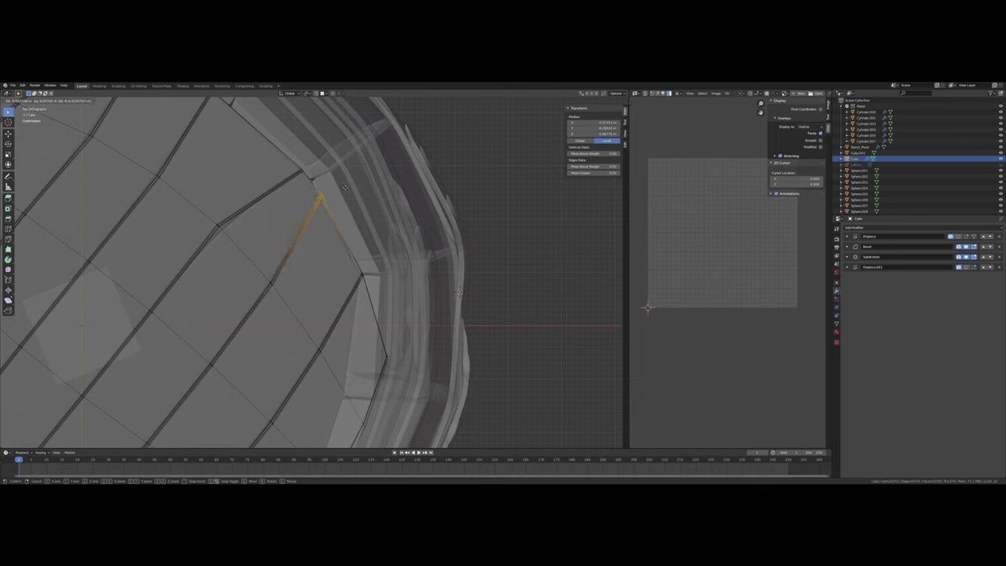
click(344, 189)
Move the end vertices of the last plank seam on the lid's right side inward to the rim's inner edge
drag(335, 296, 416, 267)
key(g)
click(405, 251)
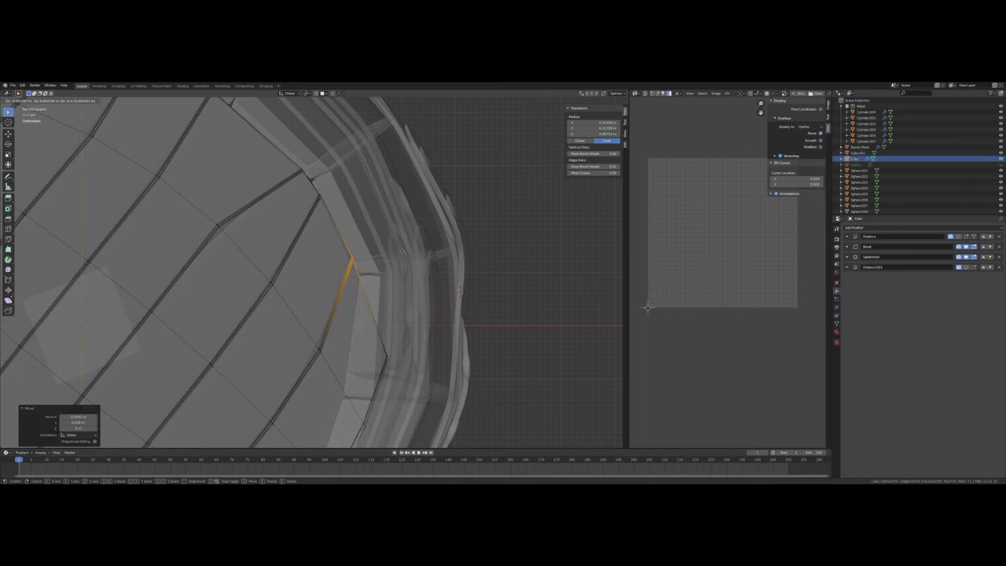
Move the lid outline corner just beyond the last right-hand seam up to the nearest inner corner of the rim
shift+middle_drag(377, 302, 374, 258)
drag(354, 287, 412, 360)
key(g)
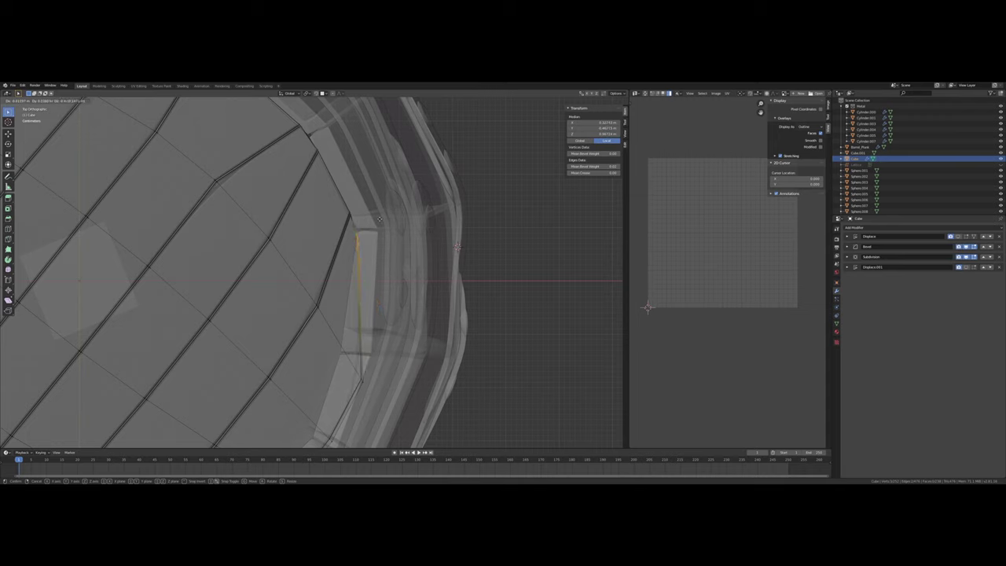
click(380, 217)
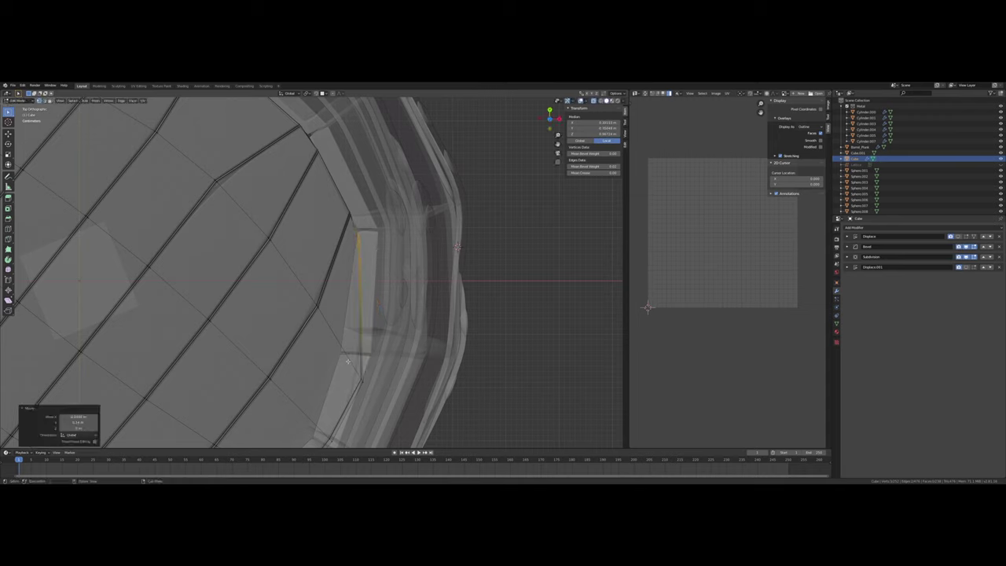
key(g)
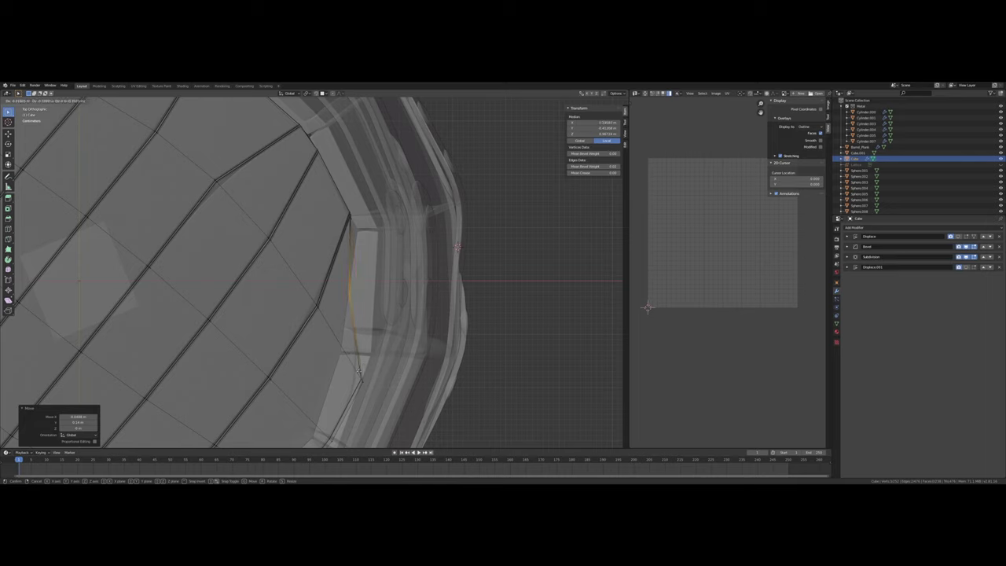
click(389, 319)
click(386, 320)
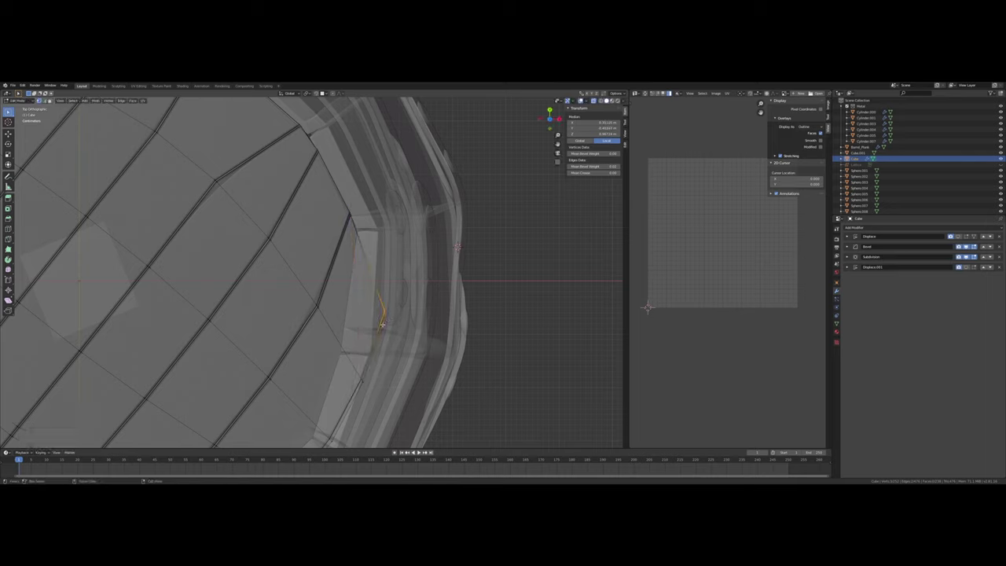
key(g)
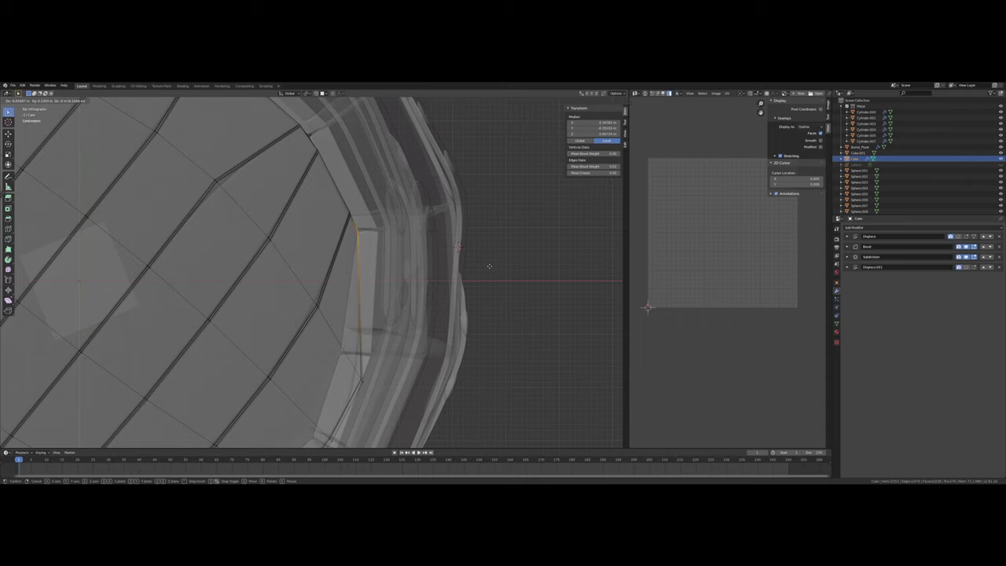
click(488, 266)
Move the next two lid outline corners down the right side onto the matching inner corners of the rim
shift+middle_drag(443, 303, 446, 258)
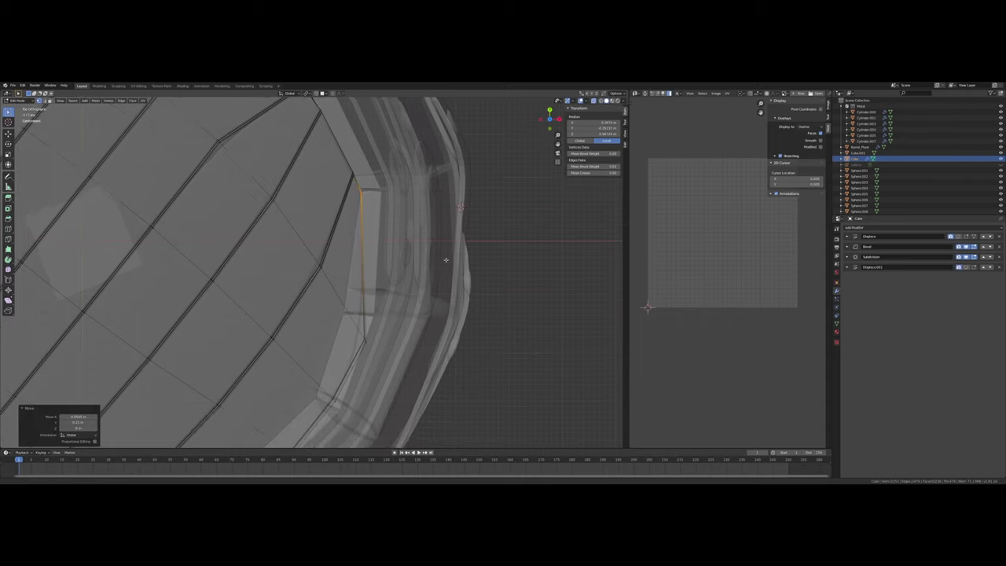
key(g)
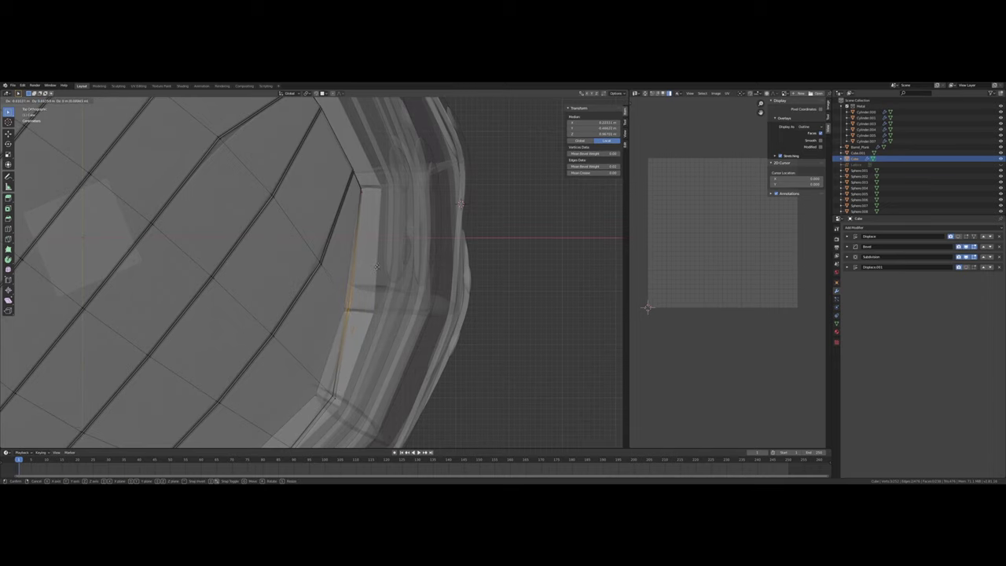
click(376, 264)
shift+scroll(379, 291, down, 2)
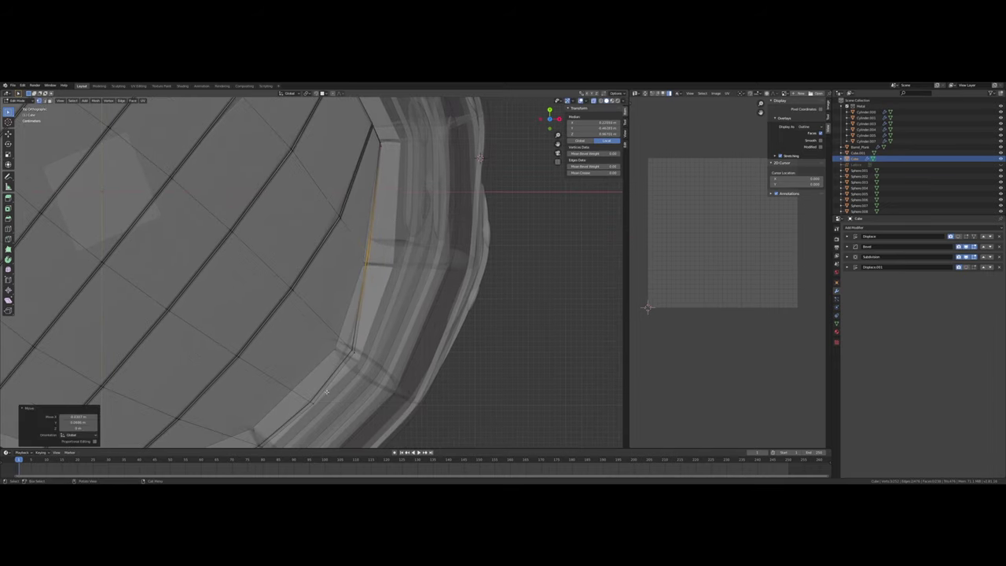
key(g)
click(367, 314)
Move the next two outline vertices on the lid's lower-right side onto the rim's inner edge and its following corner
shift+middle_drag(367, 313, 389, 274)
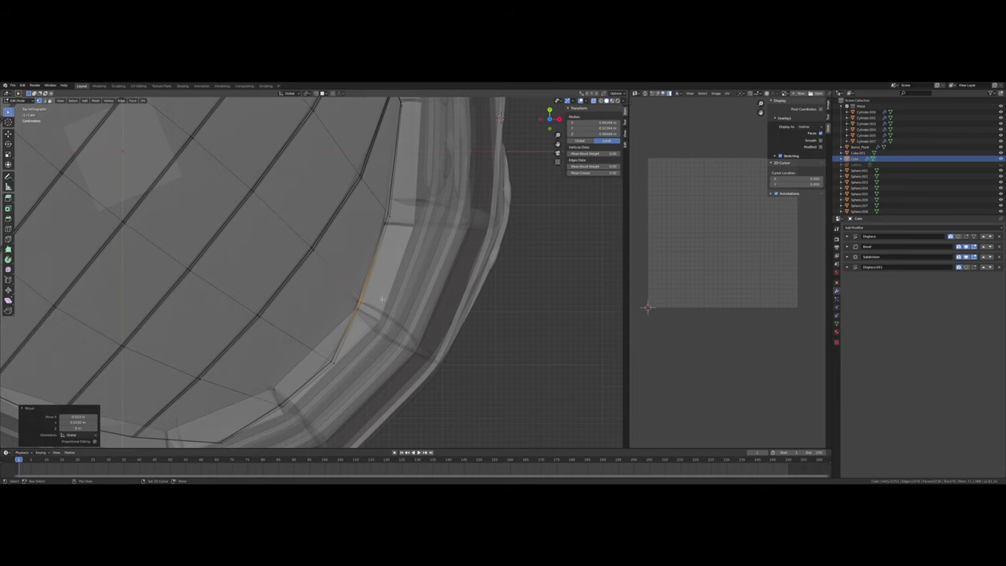
drag(309, 388, 368, 346)
key(g)
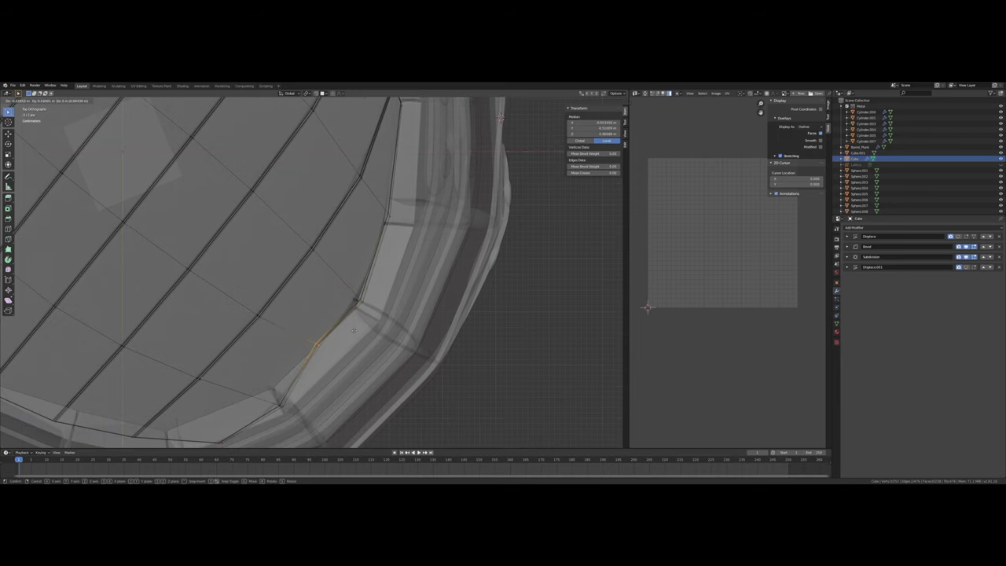
click(354, 330)
shift+scroll(353, 330, down, 3)
key(g)
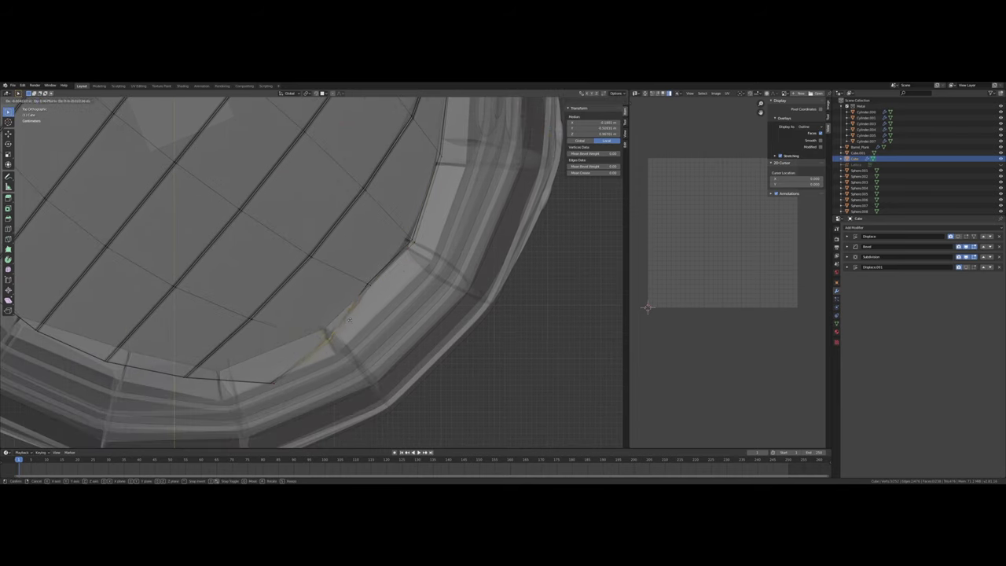
click(348, 313)
Move the outline corner near the bottom of the lid onto the rim's inner edge and fine-tune its position
shift+middle_drag(348, 313, 412, 279)
drag(304, 385, 394, 326)
key(g)
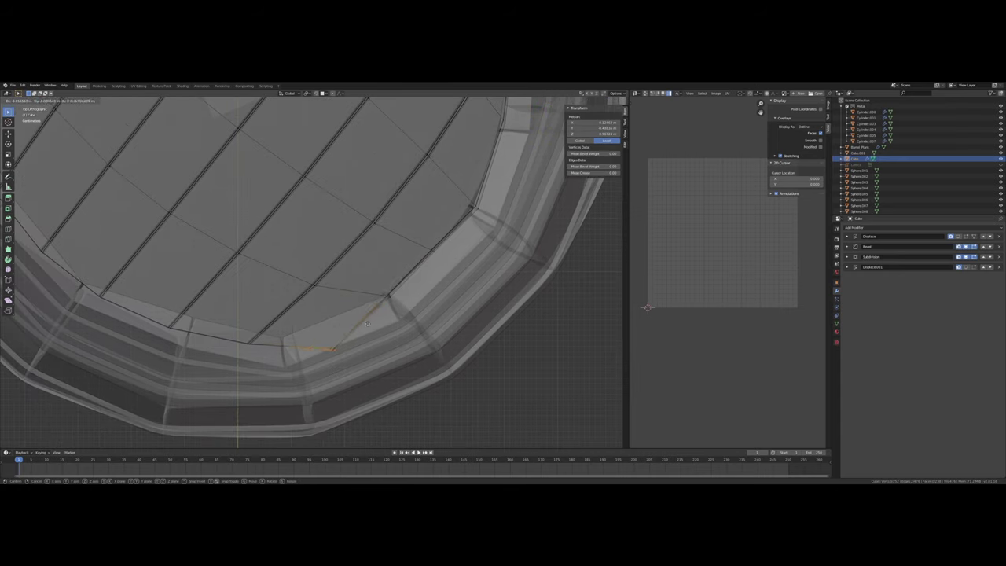
click(335, 319)
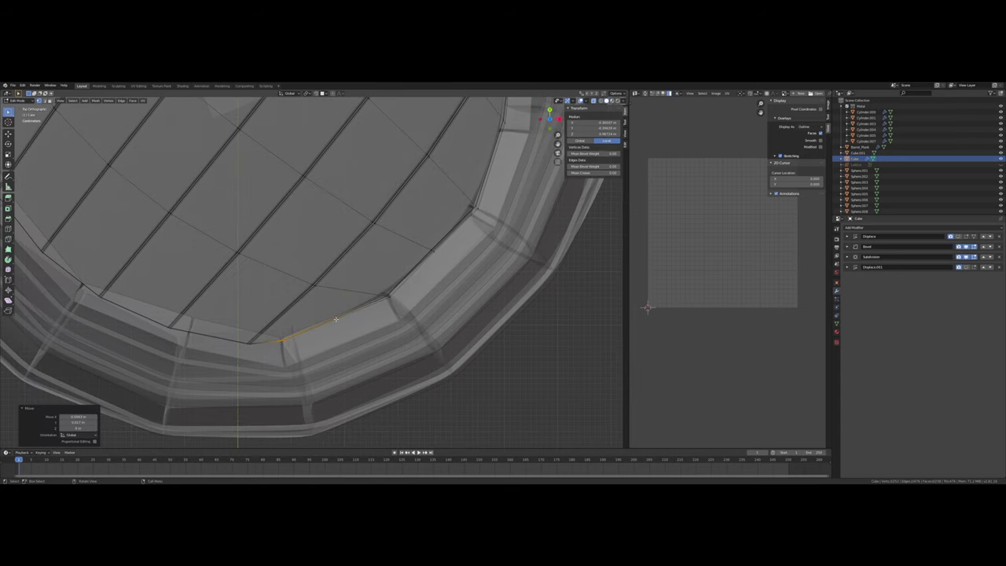
shift+middle_drag(332, 323, 367, 325)
key(g)
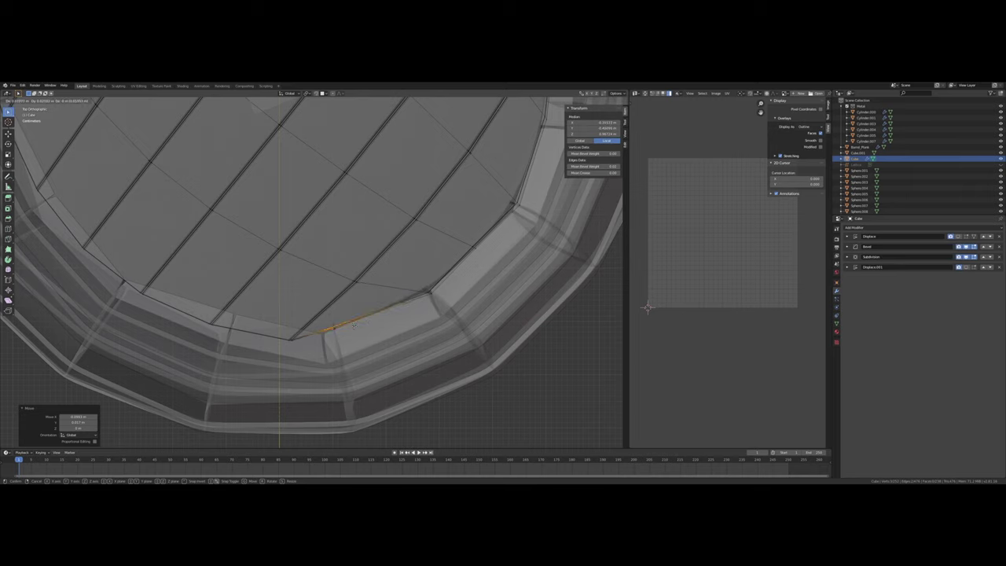
click(358, 330)
Shift the first bottom seam's end vertices inward along the rim and readjust the neighbouring outline corner to the rim corner
drag(267, 356, 319, 328)
key(g)
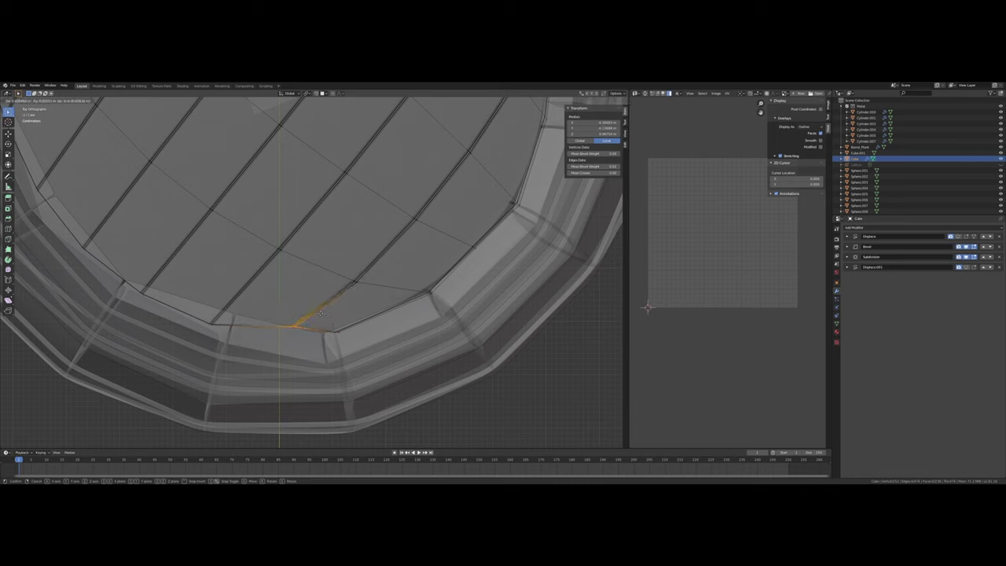
click(298, 310)
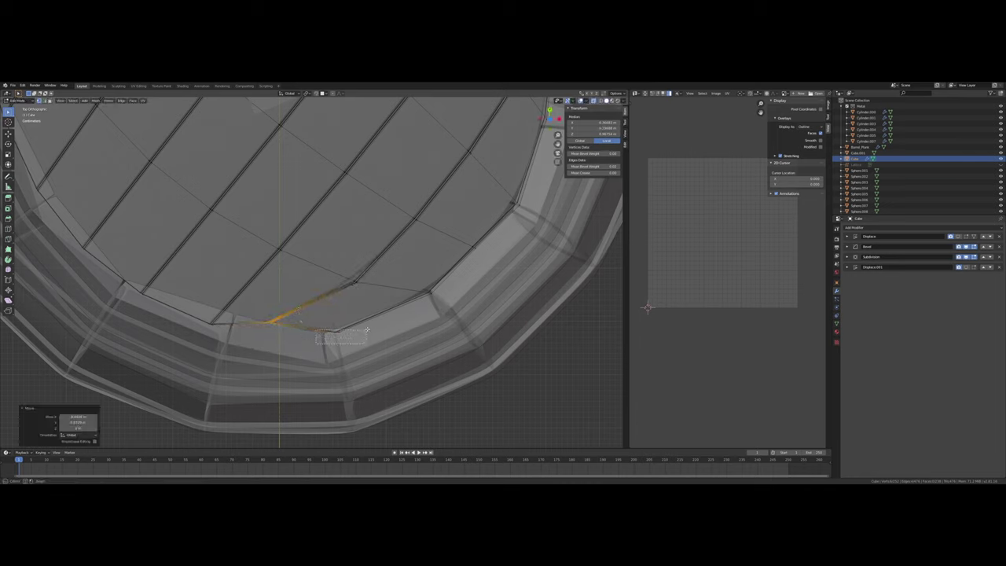
drag(371, 327, 371, 329)
key(g)
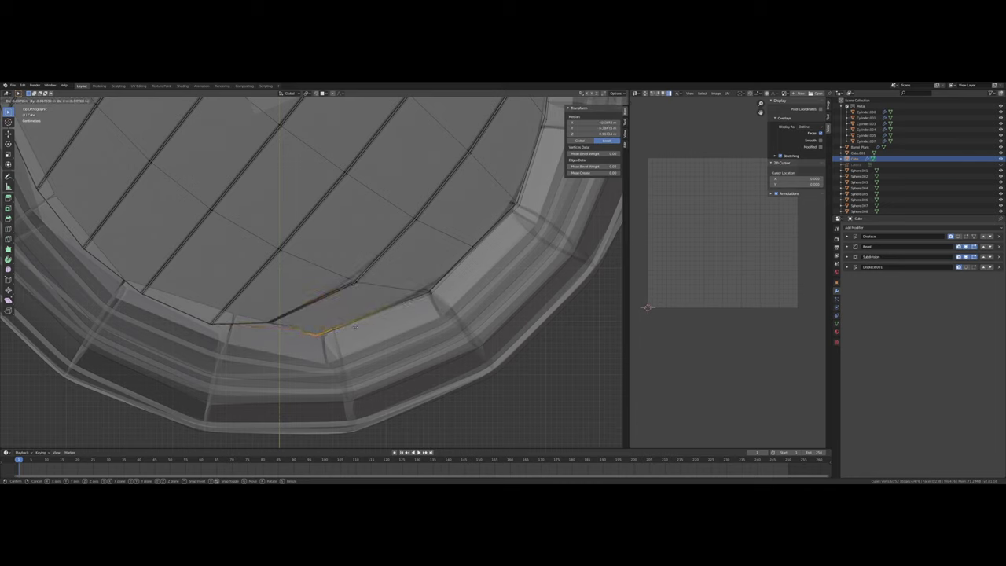
click(356, 327)
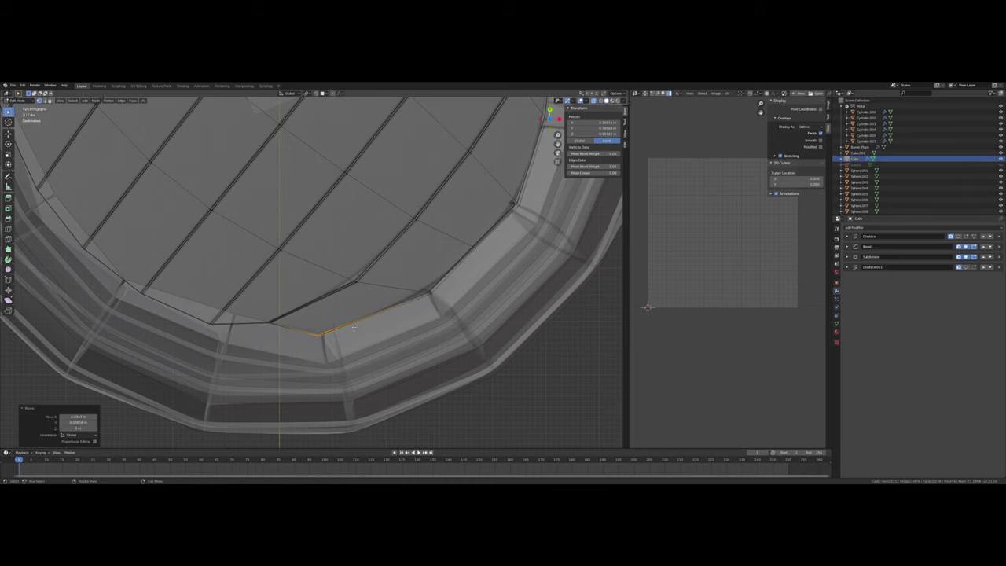
Move the end vertices of the second bottom plank seam inward onto the rim's inner edge
shift+middle_drag(336, 308, 344, 316)
drag(209, 315, 283, 344)
key(g)
right_click(267, 310)
drag(202, 349, 232, 312)
key(g)
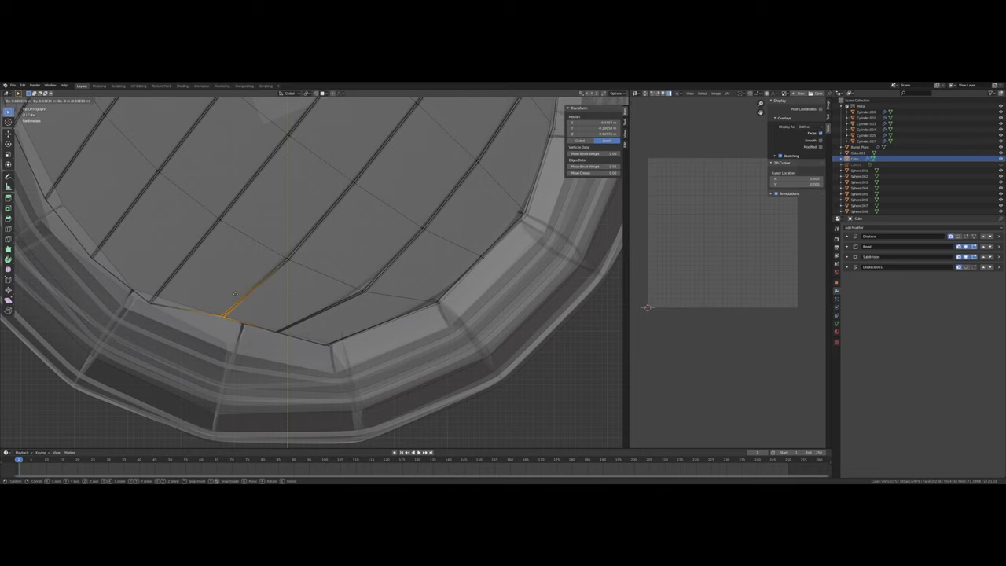
click(227, 292)
Move the third bottom seam's end onto the lower-left rim corner and the following seam's end onto the rim's inner edge
shift+middle_drag(227, 292, 256, 315)
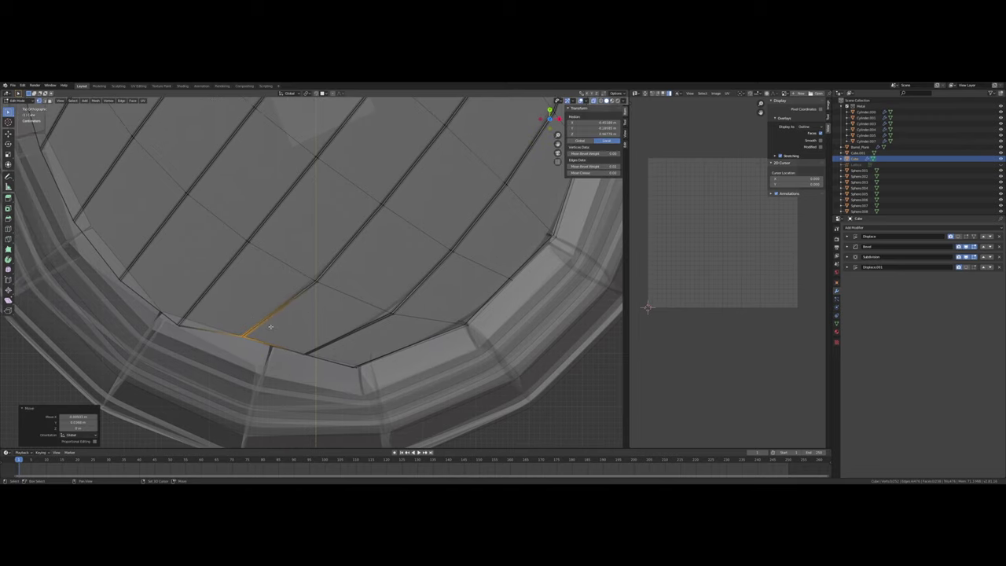
key(g)
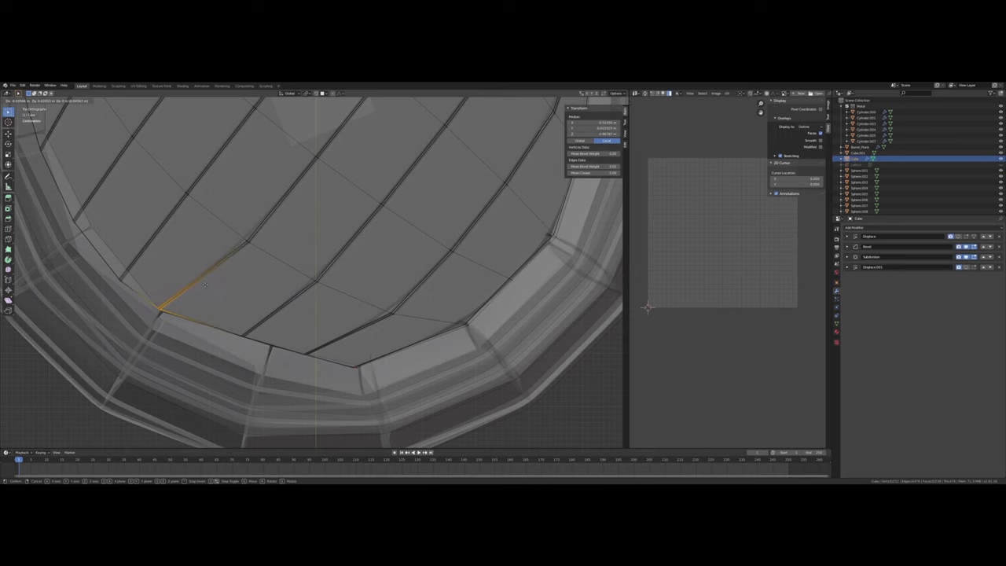
click(204, 285)
shift+middle_drag(204, 285, 283, 353)
drag(176, 345, 254, 302)
key(g)
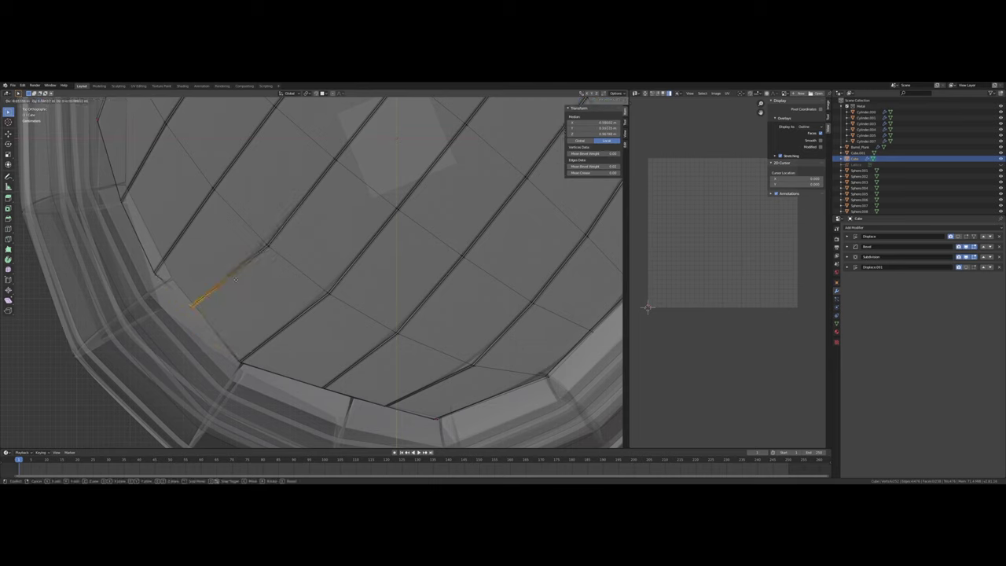
click(244, 279)
click(244, 283)
Move the next seam's end vertices on the lid's lower-left side close to the rim's inner corner, refining their position
shift+middle_drag(243, 283, 292, 324)
drag(197, 330, 223, 295)
key(g)
key(g)
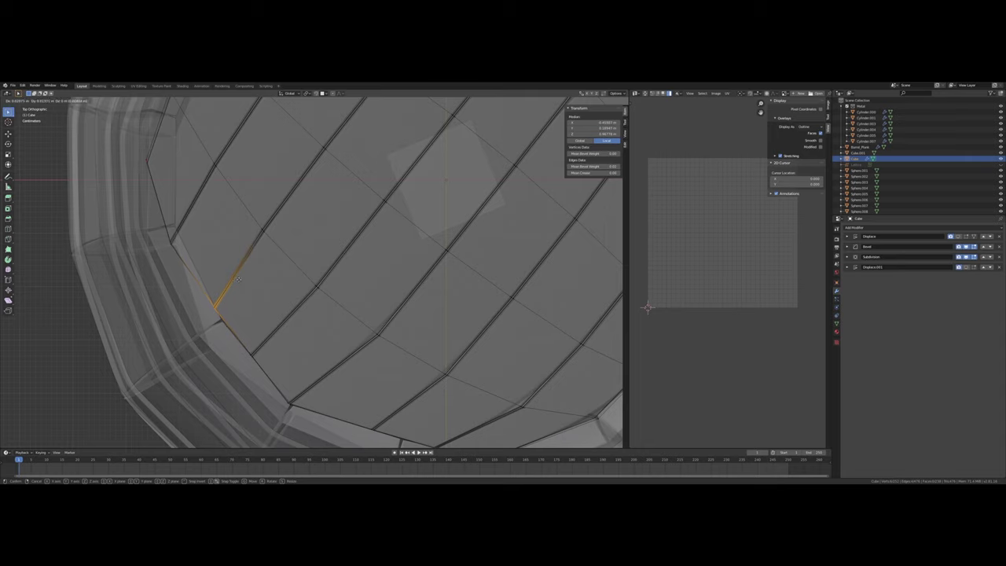
click(235, 281)
key(g)
click(240, 279)
key(g)
click(239, 278)
Move the end vertices of the outermost plank seam on the lid's left side onto the rim's inner corner
shift+middle_drag(238, 278, 253, 304)
click(191, 282)
key(g)
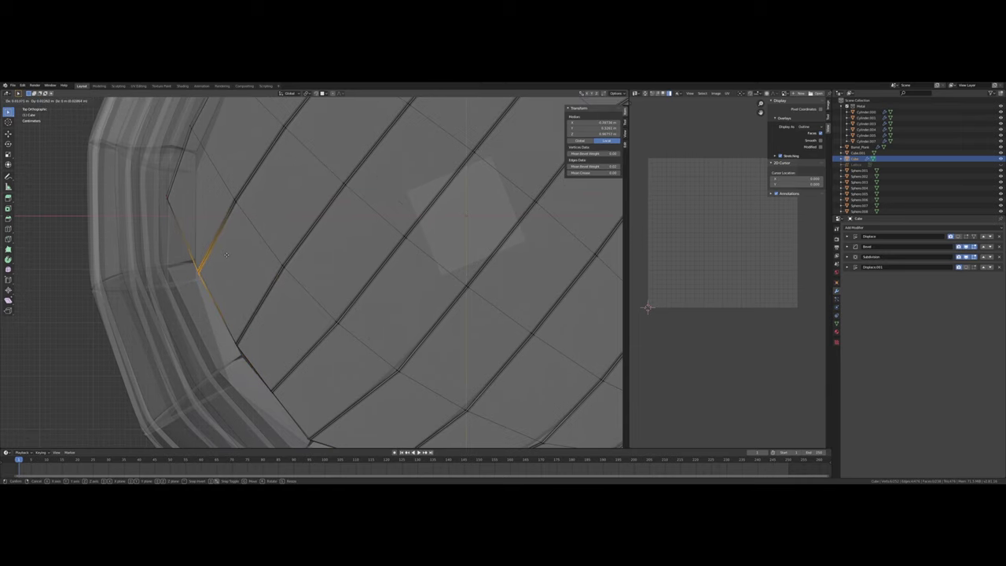
click(226, 254)
Move the lid's left outline vertices onto the rim's inner edge and nudge the outermost seam's lower end into the adjoining corner
shift+middle_drag(135, 230, 149, 269)
click(184, 237)
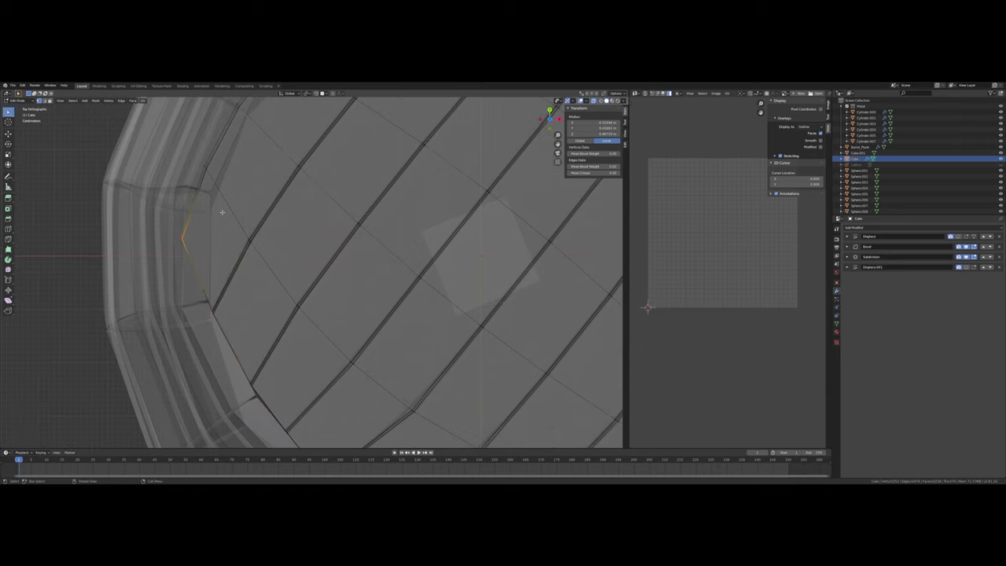
key(g)
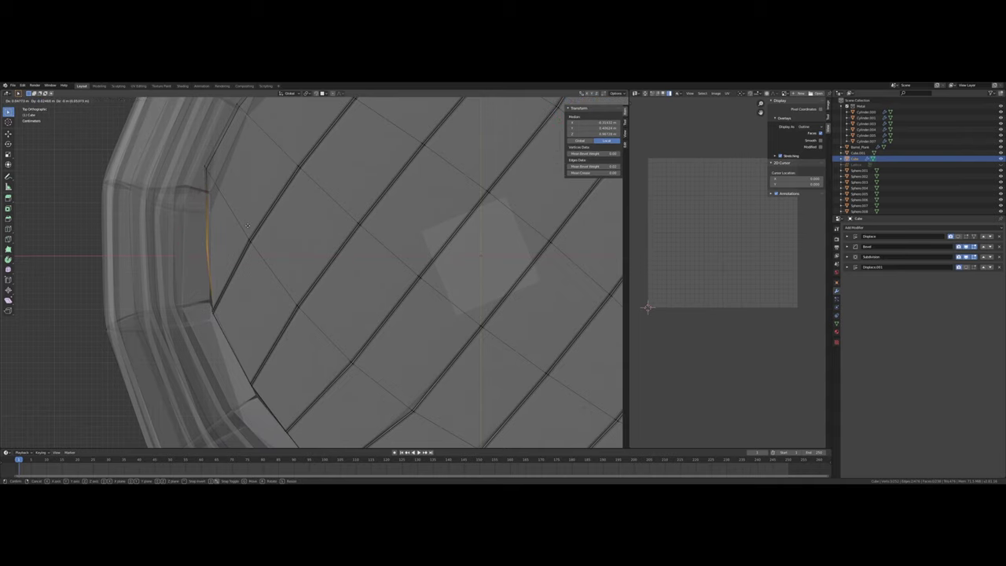
click(247, 227)
click(231, 293)
key(g)
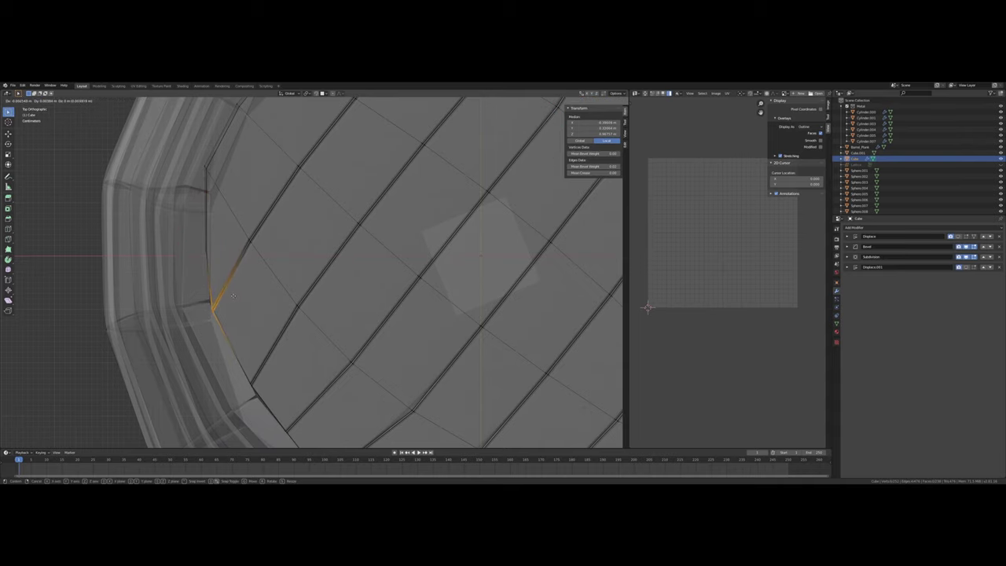
click(234, 295)
Move the next two groups of outline vertices up the lid's left side onto the rim's inner edge
shift+middle_drag(166, 201, 157, 270)
click(232, 221)
key(g)
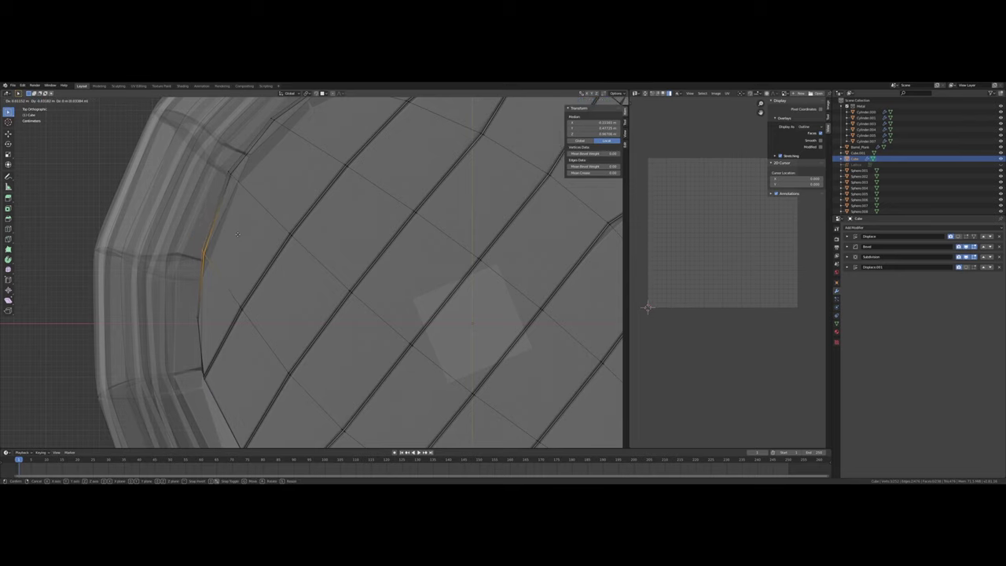
click(235, 236)
shift+middle_drag(245, 223, 241, 286)
drag(217, 265, 247, 225)
key(g)
click(266, 218)
Move the lid's upper-left outline vertices onto the rim's inner edge, continuing toward the top corner
shift+middle_drag(276, 209, 253, 249)
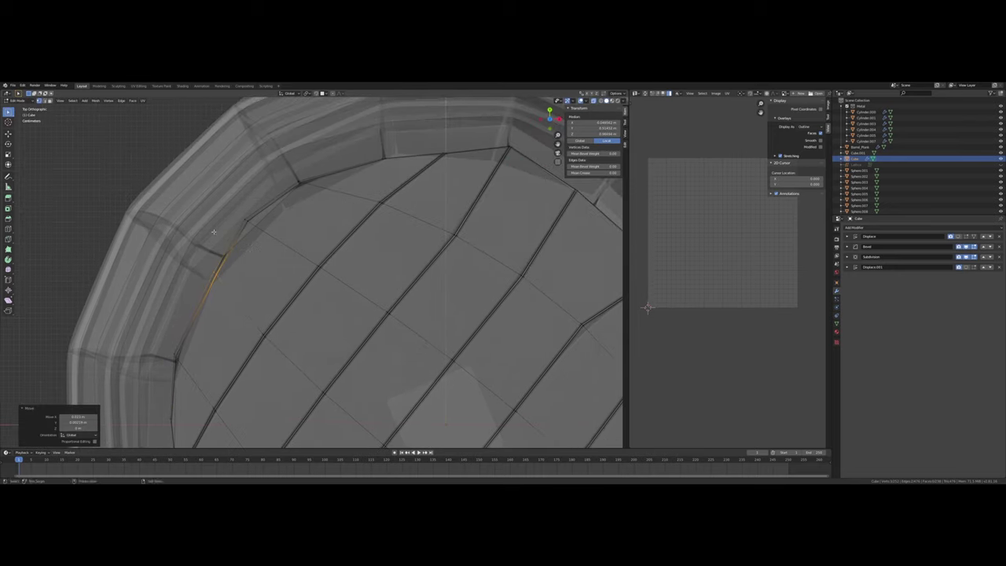
drag(212, 233, 278, 195)
key(g)
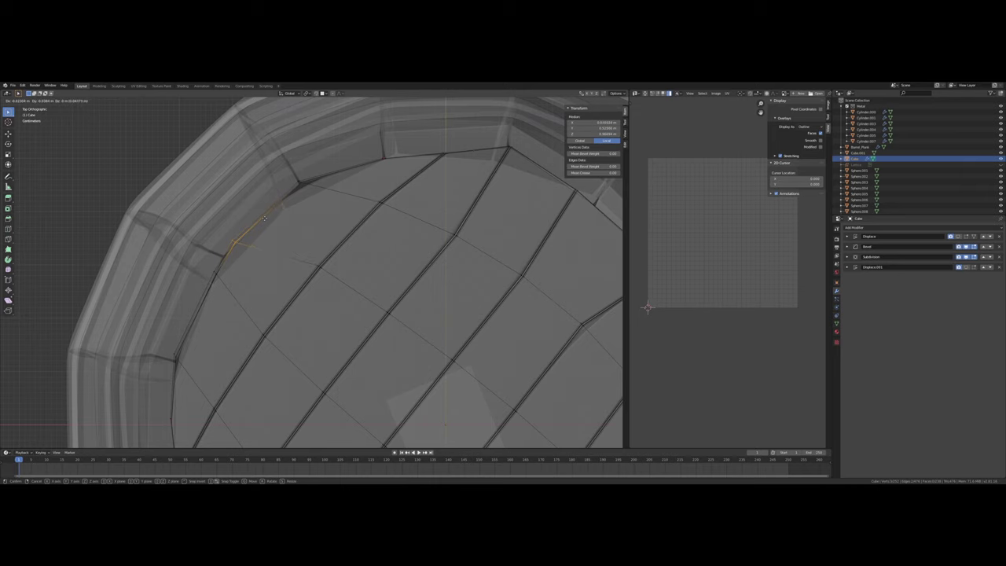
click(264, 219)
shift+middle_drag(315, 215, 274, 249)
drag(243, 234, 289, 194)
Shift the upper interior vertices of the fourth and fifth plank seams from the left to soften their bends
shift+middle_drag(452, 284, 354, 246)
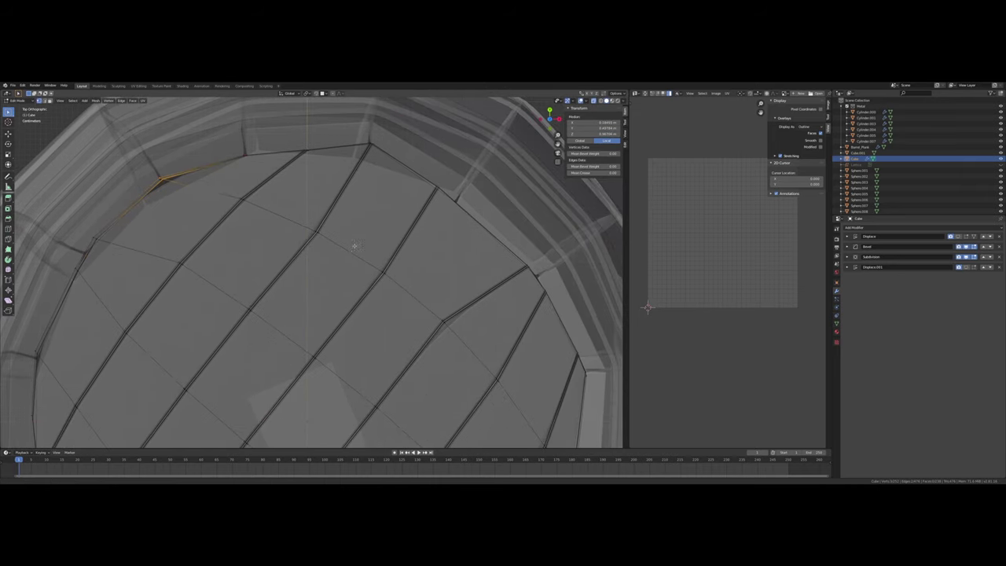
scroll(303, 231, down, 4)
click(354, 228)
key(g)
click(376, 231)
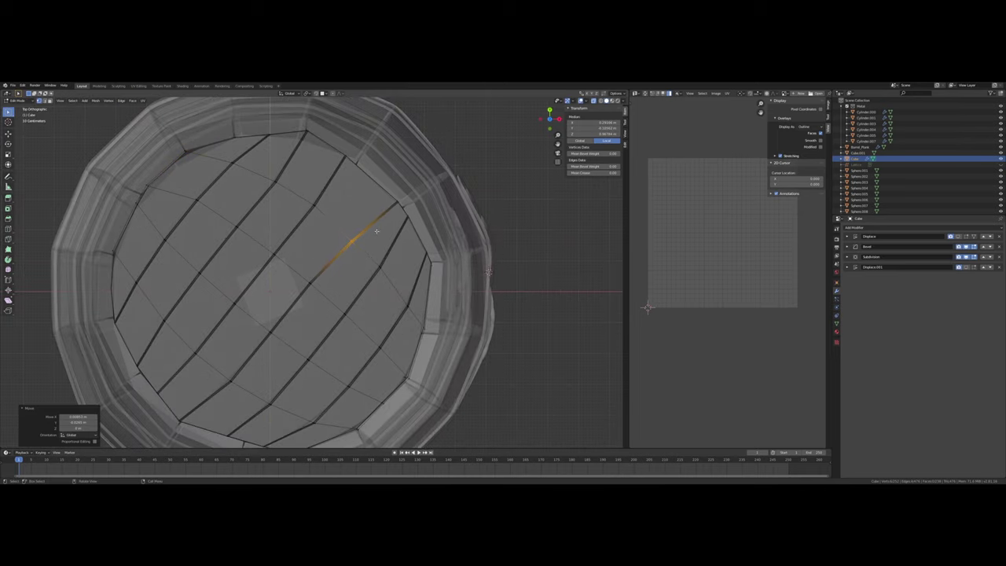
click(374, 275)
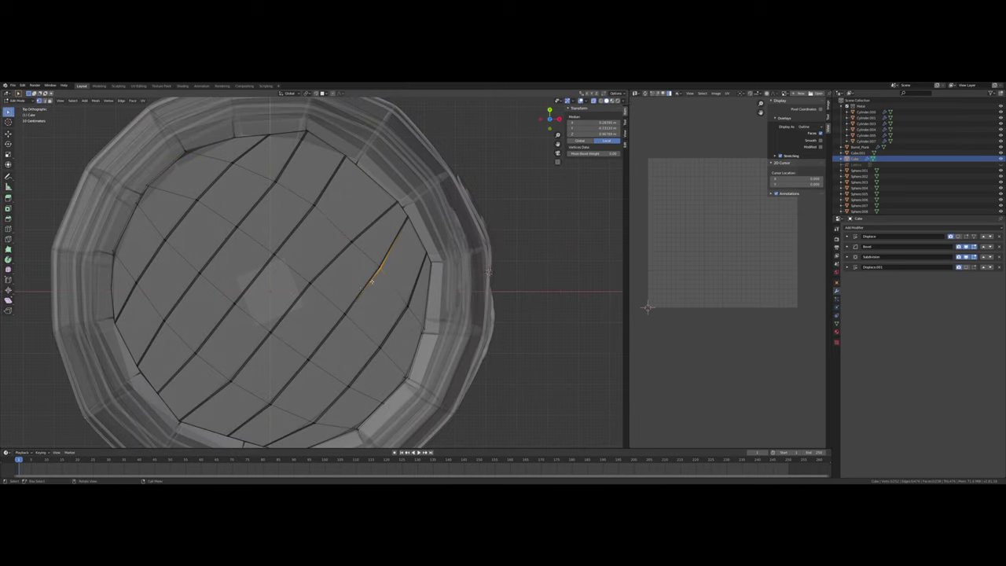
drag(392, 260, 394, 258)
key(g)
click(388, 257)
Reposition the interior vertices along the outermost seam on the lid's right side to form a smoother curve
shift+middle_drag(395, 269, 386, 217)
drag(393, 262, 403, 246)
key(g)
click(400, 246)
drag(365, 301, 382, 287)
key(g)
click(375, 288)
key(g)
click(345, 322)
key(g)
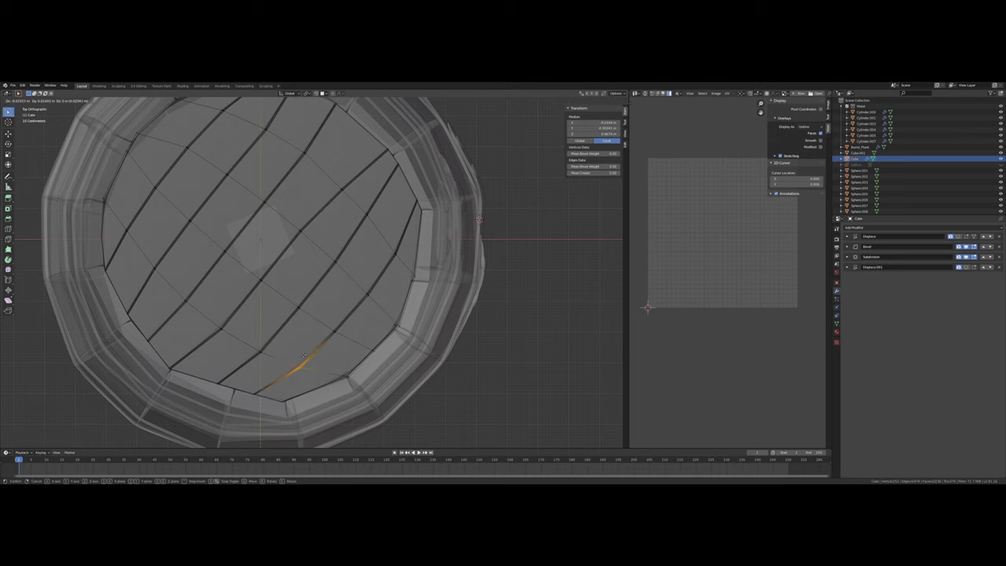
click(311, 351)
middle_drag(342, 333, 337, 324)
key(KP_7)
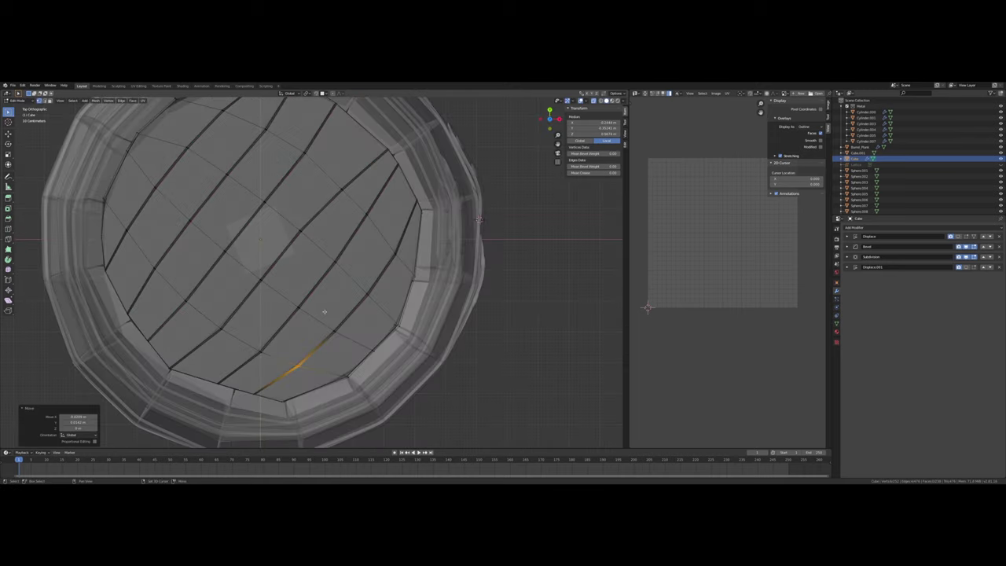
Reposition the interior vertices along the outermost seam on the lid's left side to smooth its curve
shift+middle_drag(247, 269, 286, 308)
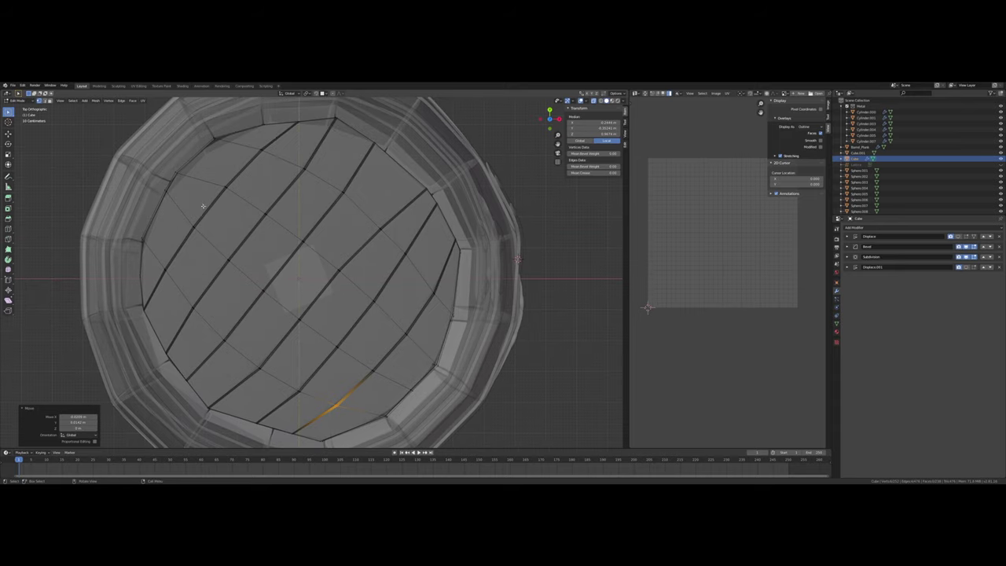
click(247, 179)
key(g)
click(253, 182)
click(274, 147)
key(g)
click(275, 149)
drag(205, 218, 207, 217)
key(g)
click(207, 220)
drag(179, 260, 180, 259)
key(g)
click(182, 262)
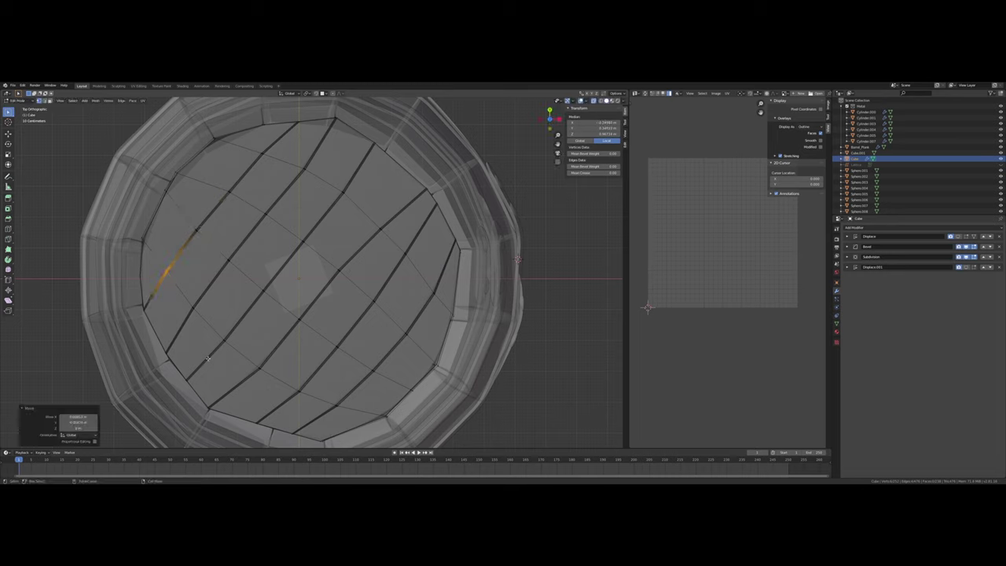
Shift the lower and middle interior vertices of the second and third seams from the left to even out their lines
click(214, 343)
key(g)
click(239, 319)
drag(279, 281, 279, 280)
key(g)
click(275, 278)
drag(216, 270, 241, 251)
key(g)
click(242, 253)
Shift the upper interior vertices of the second and third seams from the left into smoother lines
click(267, 201)
key(g)
click(291, 219)
drag(318, 223, 350, 185)
key(g)
click(342, 179)
click(269, 149)
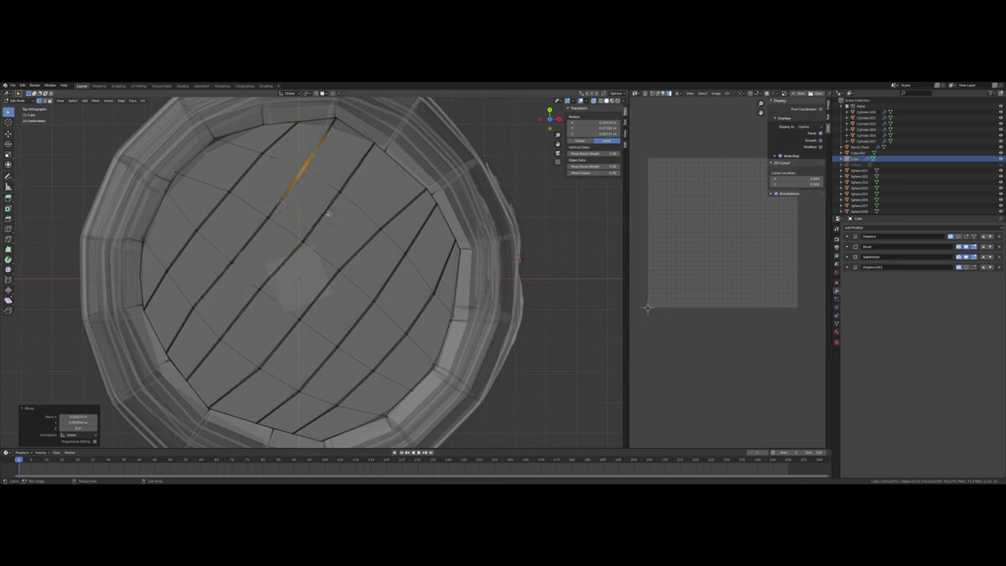
drag(314, 227, 311, 225)
Reposition the interior vertices of the fourth plank seam, across the lid's center, to straighten it
drag(326, 285, 360, 260)
key(g)
click(361, 263)
drag(319, 312, 320, 309)
key(g)
click(318, 309)
drag(243, 385, 279, 353)
key(g)
click(269, 356)
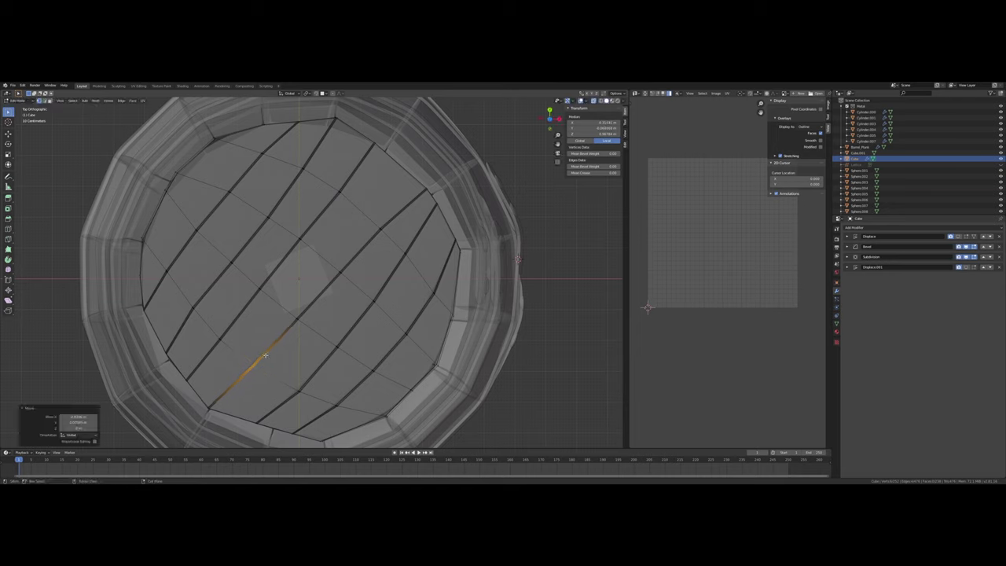
key(g)
click(244, 376)
Reposition the interior vertices of the fifth plank seam from the left to smooth its curve
key(g)
drag(295, 398, 348, 338)
click(306, 381)
key(g)
click(338, 339)
key(g)
click(387, 276)
key(g)
click(415, 245)
Return the lid to Object Mode, turn off X-ray and inspect the reshaped plank seams
key(Tab)
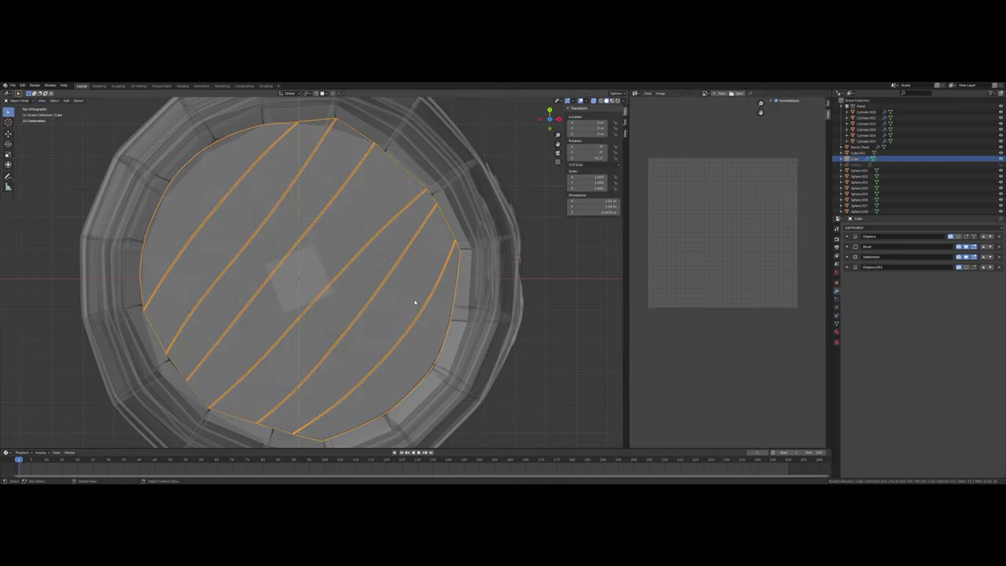
middle_drag(415, 299, 526, 206)
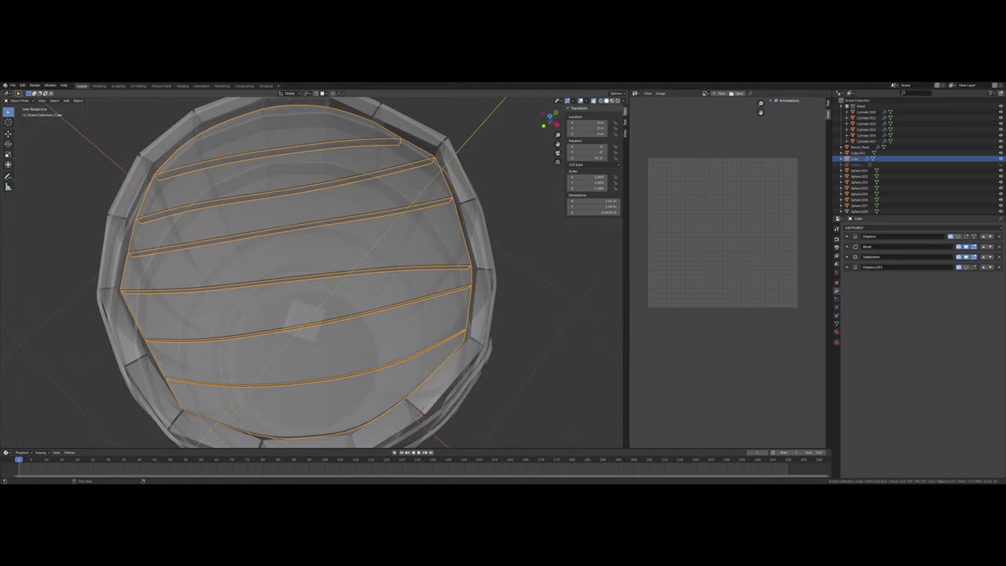
key(alt+z)
mouse_move(477, 238)
middle_down()
mouse_move(411, 217)
mouse_move(461, 213)
mouse_move(367, 237)
mouse_move(393, 240)
mouse_move(469, 215)
mouse_move(462, 202)
mouse_move(471, 239)
mouse_move(473, 224)
middle_up()
scroll(416, 220, down, 2)
scroll(464, 212, up, 3)
With X-ray on, select the edge loops around the lid's side, scale them slightly outward toward the barrel wall, and return to Object Mode
key(Tab)
key(alt+z)
middle_drag(523, 269, 348, 281)
alt+click(300, 290)
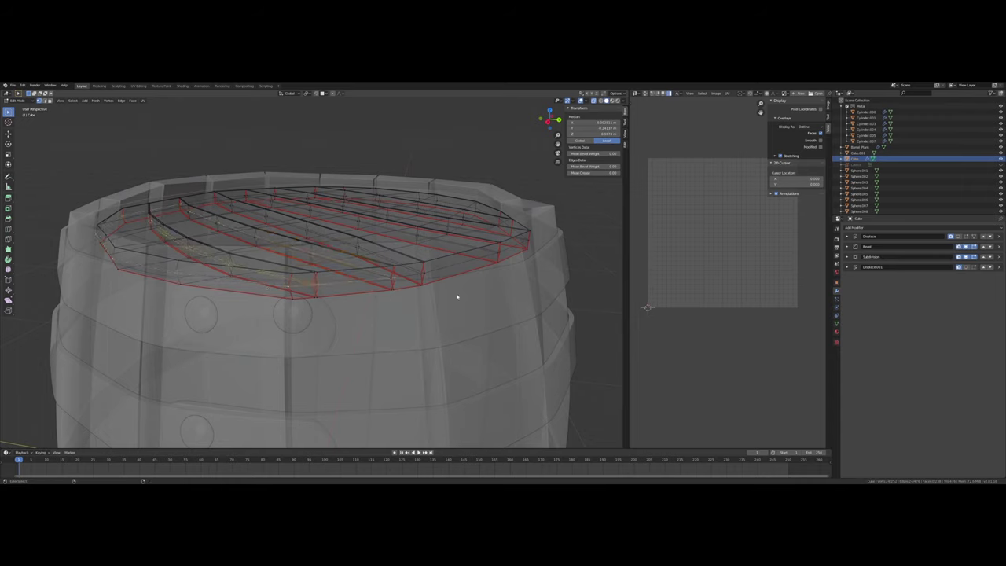
middle_drag(456, 296, 423, 296)
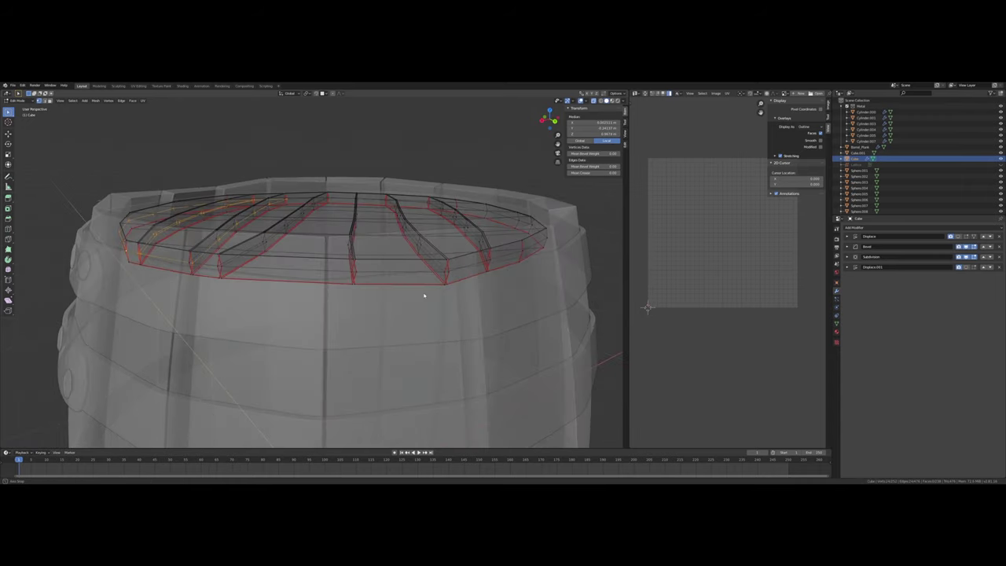
alt+shift+click(273, 269)
middle_drag(467, 269, 438, 258)
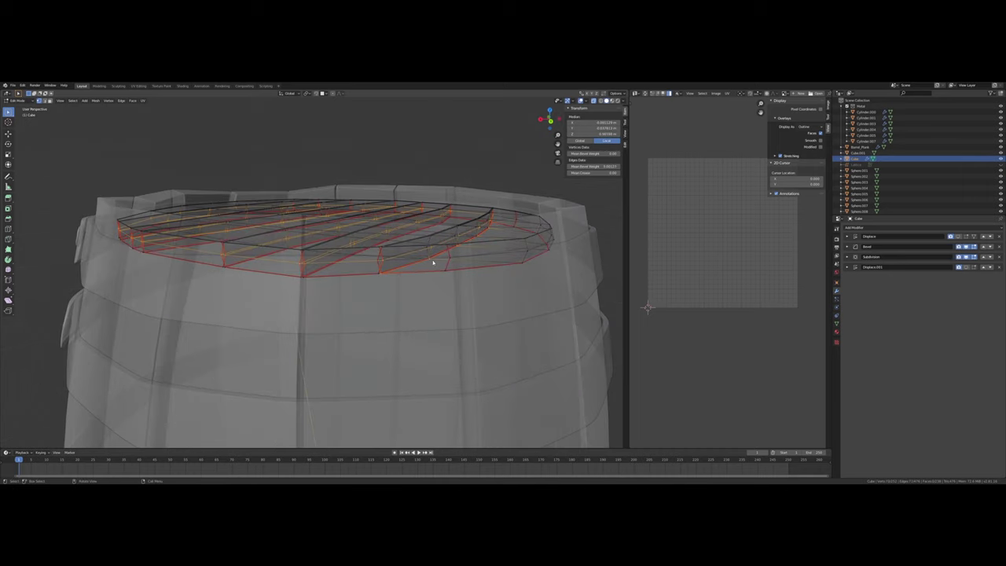
mouse_move(436, 260)
middle_down()
mouse_move(462, 265)
mouse_move(446, 259)
middle_up()
key(s)
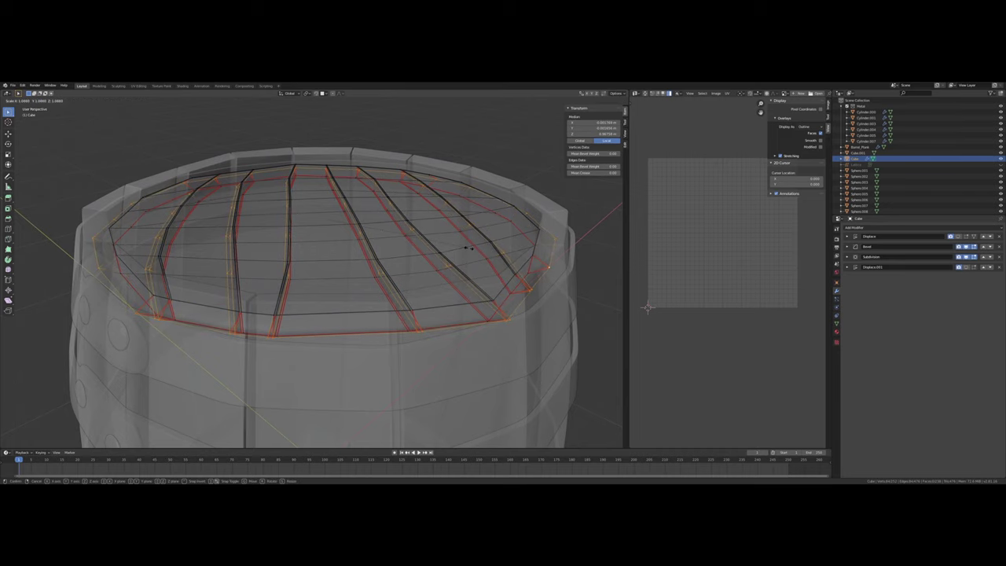
click(465, 249)
key(Tab)
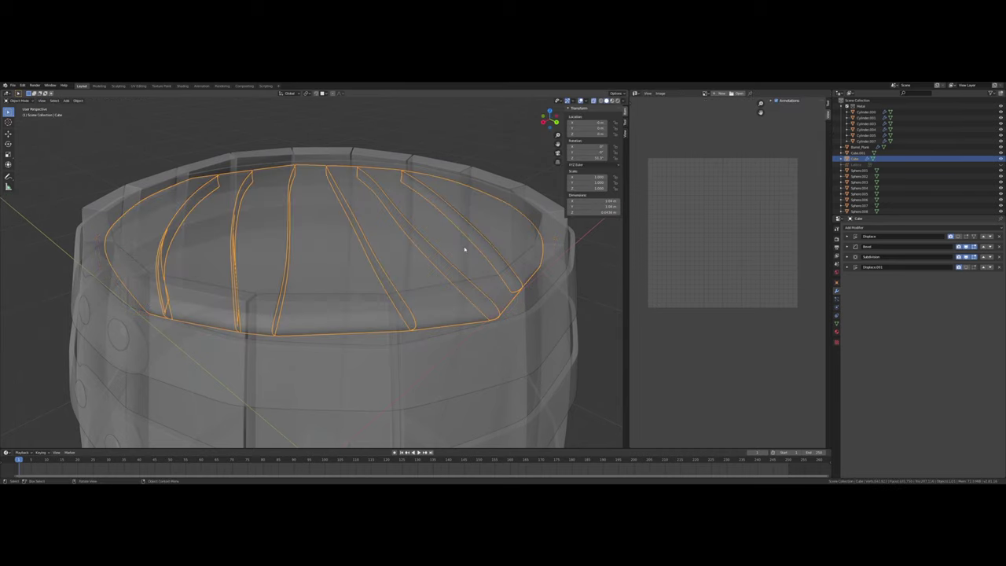
Turn off X-ray and examine the lid's seams and its fit inside the rim, both close up and from afar
click(594, 101)
scroll(396, 213, up, 8)
scroll(396, 212, down, 6)
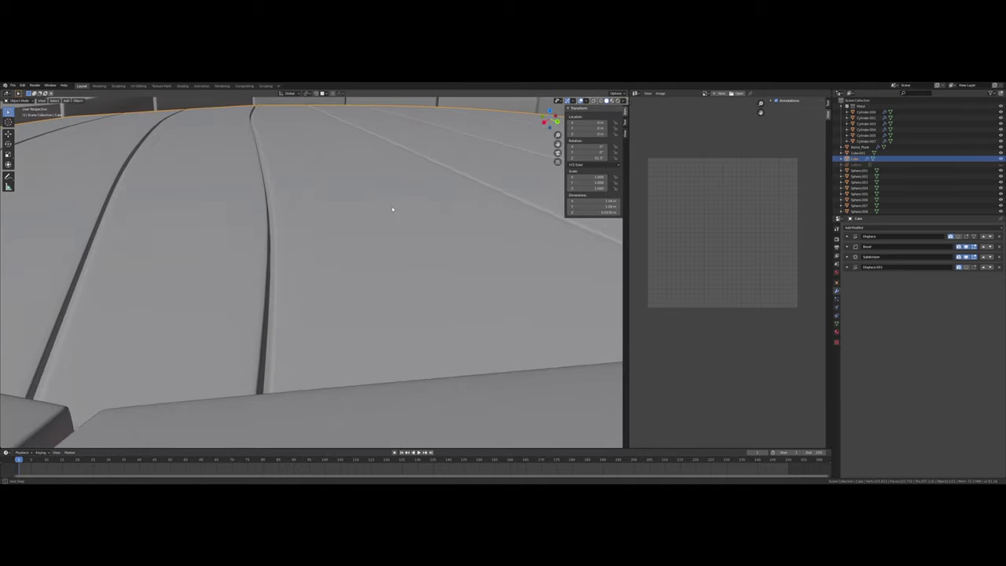
middle_drag(388, 209, 407, 236)
scroll(366, 208, down, 4)
scroll(390, 221, up, 5)
scroll(435, 207, down, 6)
scroll(378, 223, down, 5)
scroll(377, 230, up, 6)
scroll(440, 209, down, 3)
key(Tab)
key(Tab)
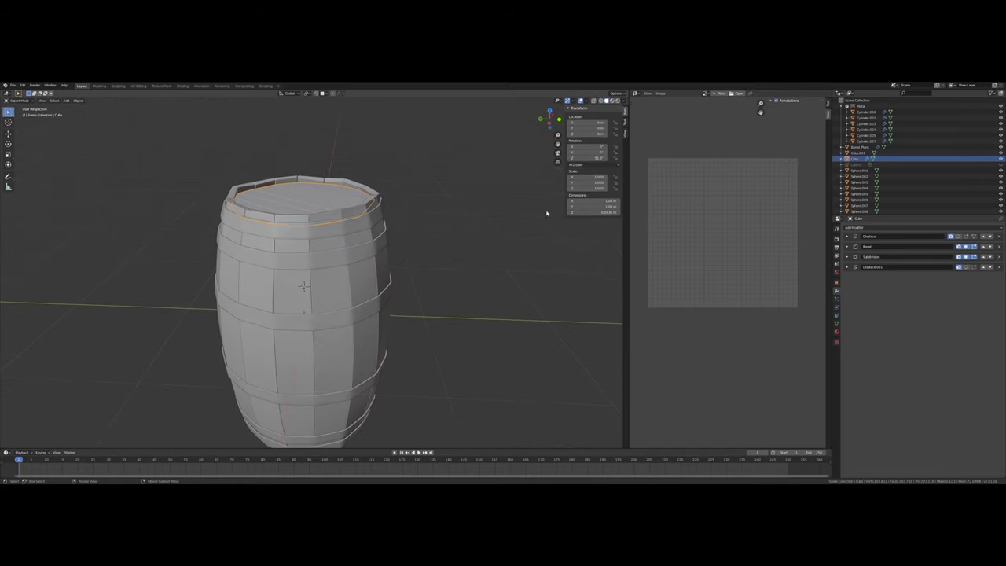
Duplicate the plank lid and move the copy straight down along Z below the barrel
key(shift+d)
right_click(404, 205)
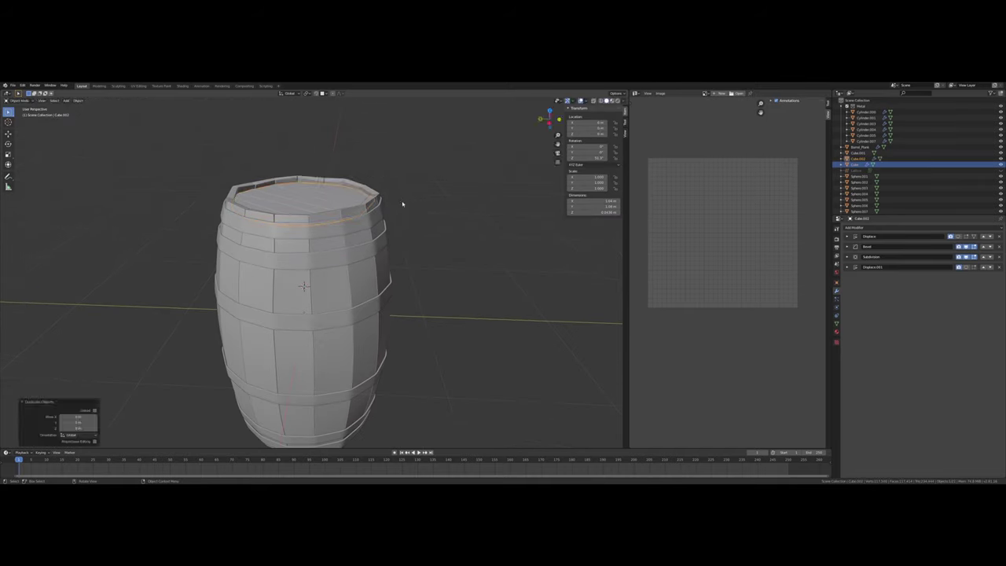
scroll(429, 265, down, 3)
middle_drag(428, 265, 407, 285)
key(g)
key(z)
click(370, 417)
Rotate the duplicated lid 180 degrees about the Y axis to face downward
middle_drag(370, 417, 371, 381)
shift+middle_drag(371, 381, 350, 296)
scroll(400, 243, up, 2)
scroll(401, 235, down, 4)
scroll(344, 301, up, 2)
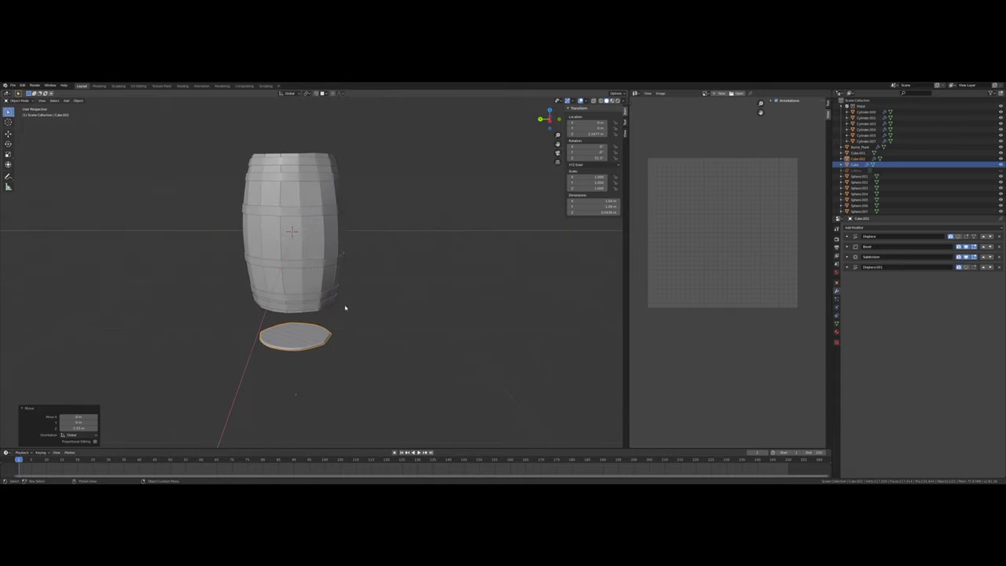
middle_drag(326, 337, 360, 280)
scroll(360, 277, up, 2)
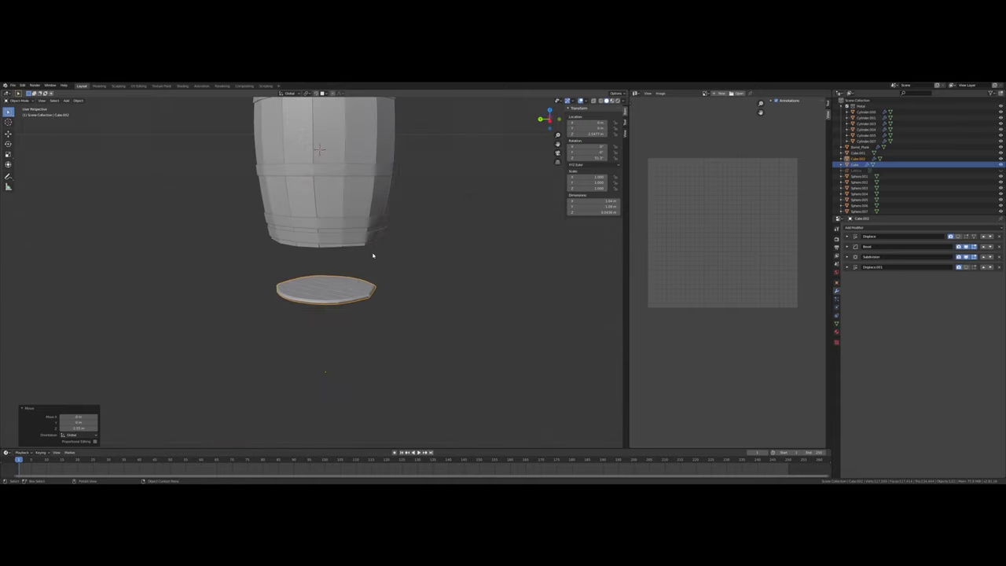
text(ry180)
key(Return)
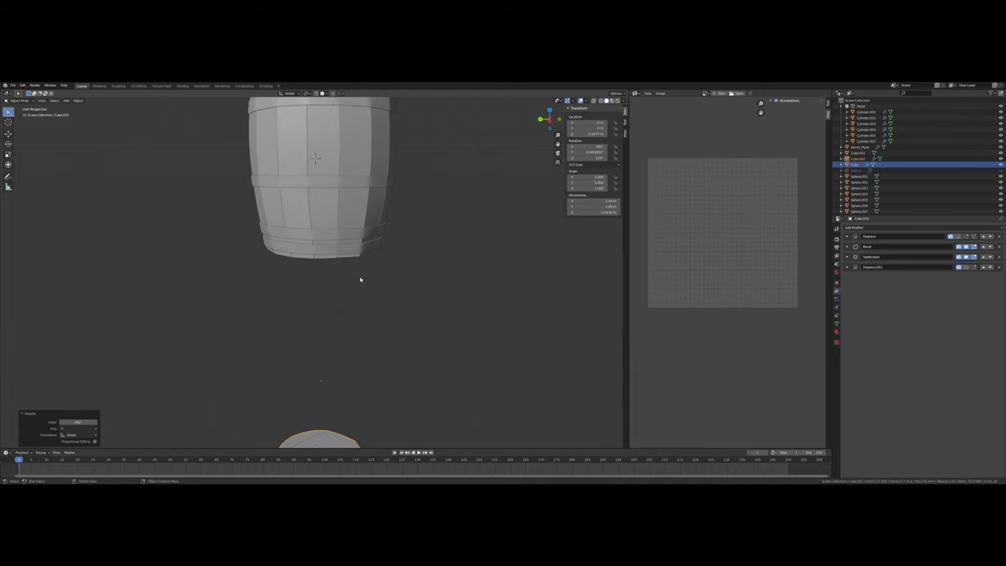
Move the flipped lid up along Z into the barrel's bottom rim
key(g)
key(z)
click(384, 173)
key(Tab)
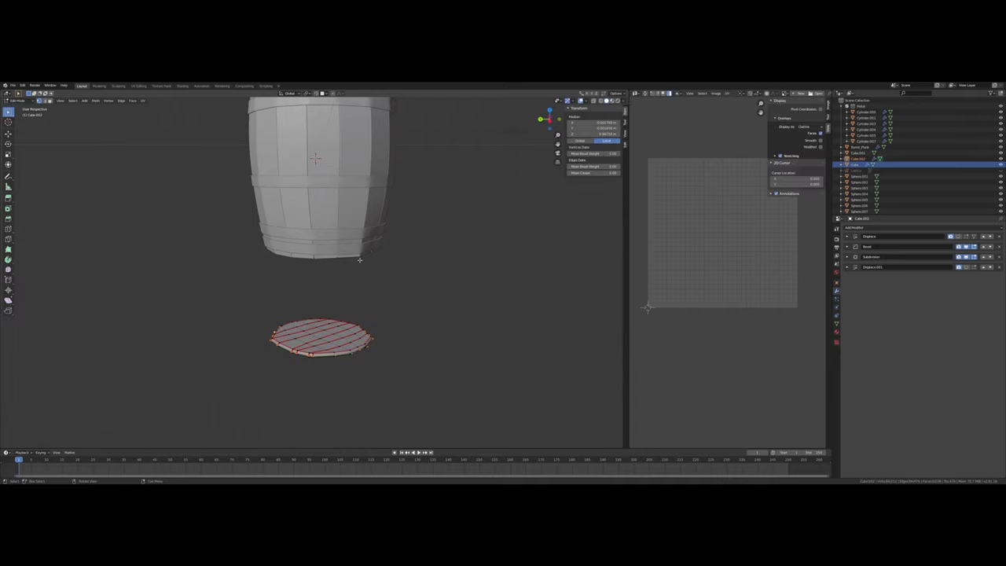
key(Tab)
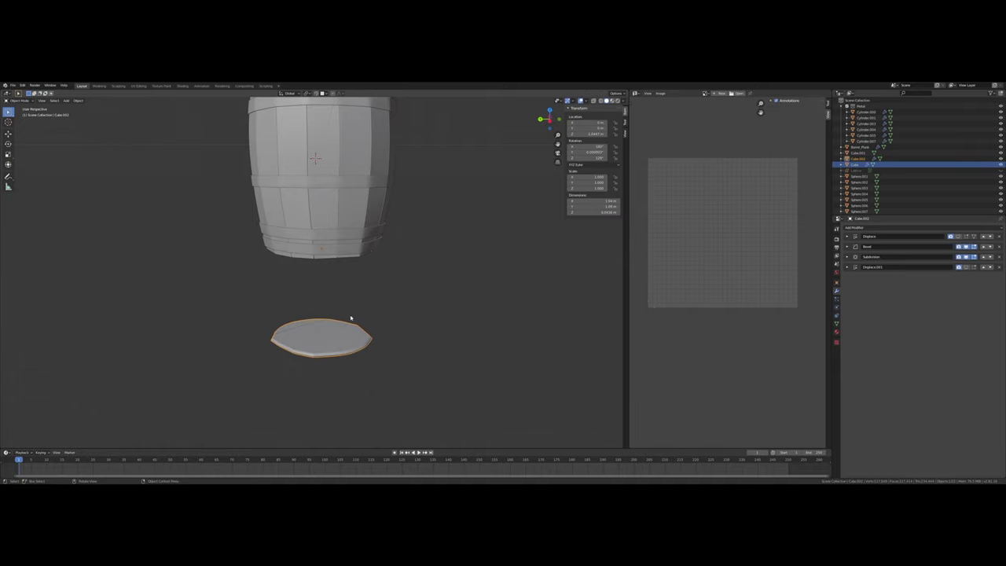
shift+middle_drag(348, 320, 355, 295)
key(g)
key(z)
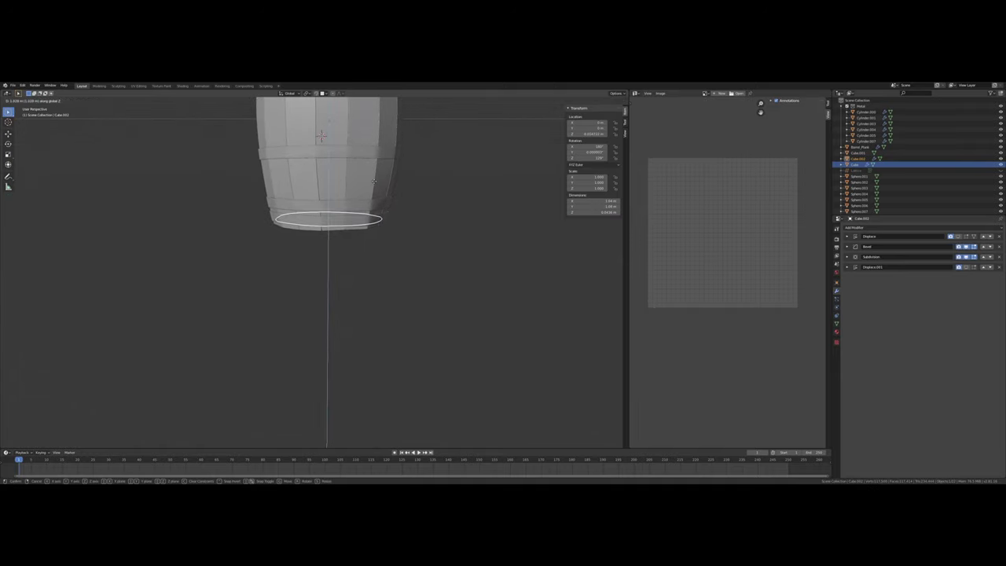
click(372, 184)
Check the flipped lid's fit in the barrel's bottom rim and switch to the bottom orthographic view
scroll(334, 207, up, 5)
middle_drag(334, 207, 366, 196)
right_click(514, 259)
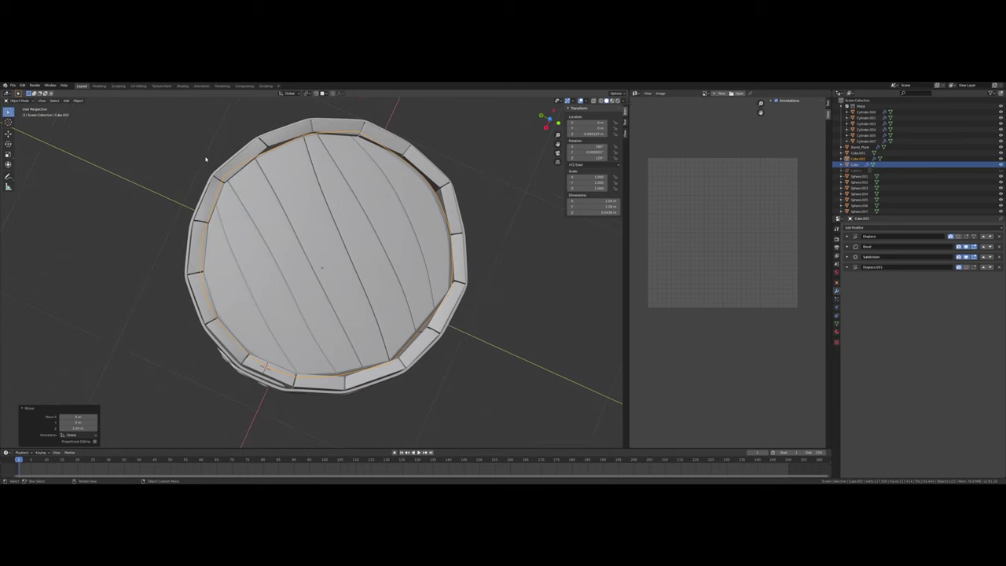
click(42, 101)
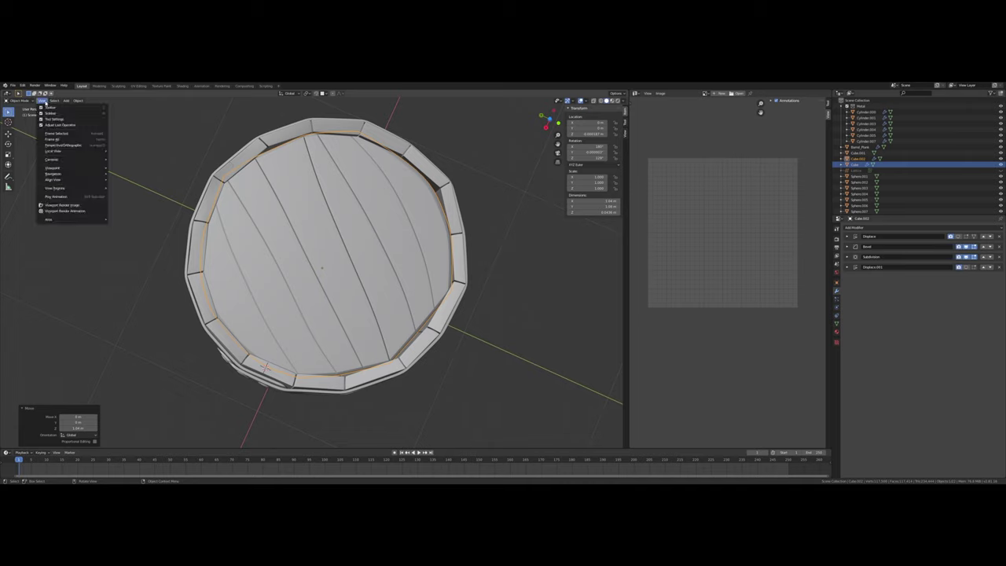
mouse_move(65, 169)
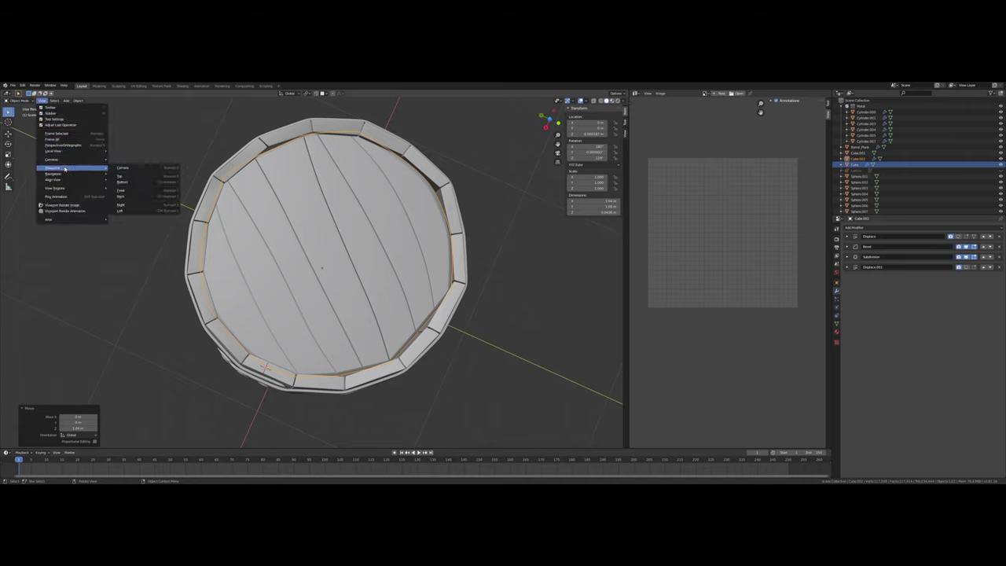
click(136, 183)
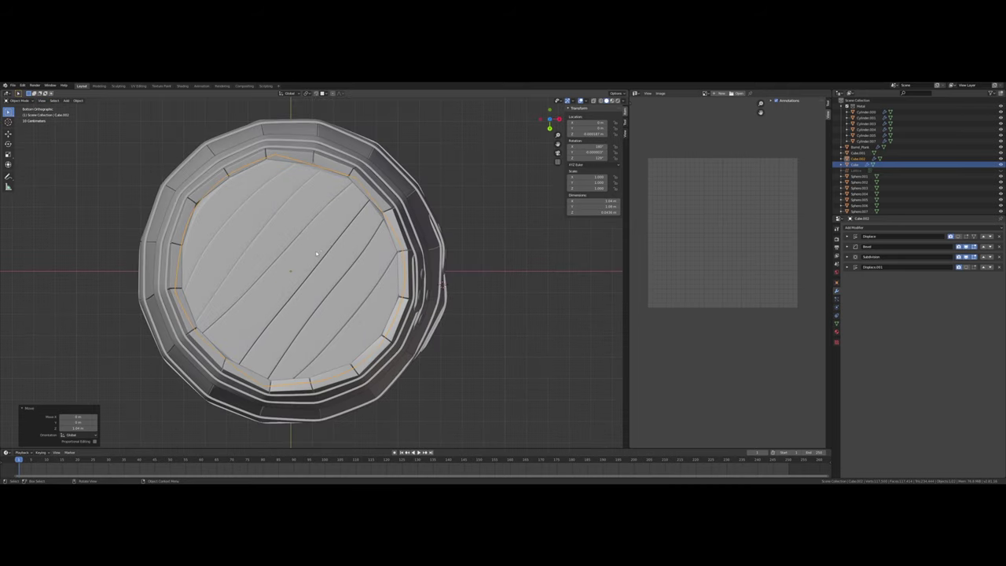
Turn on X-ray shading to see the bottom lid's outline through the barrel's rim
scroll(334, 253, up, 2)
scroll(345, 242, down, 1)
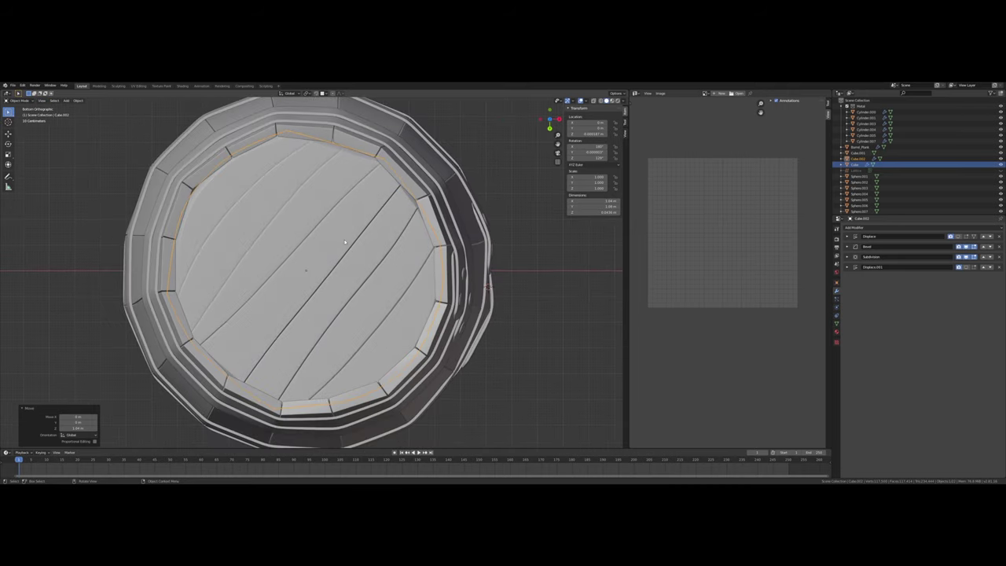
scroll(342, 226, up, 1)
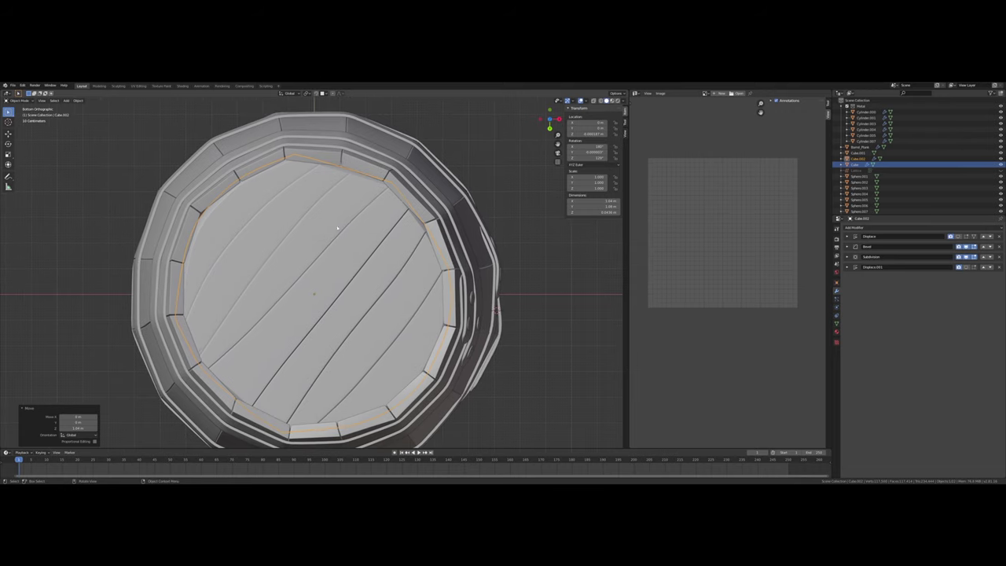
shift+middle_drag(340, 196, 365, 212)
key(alt+z)
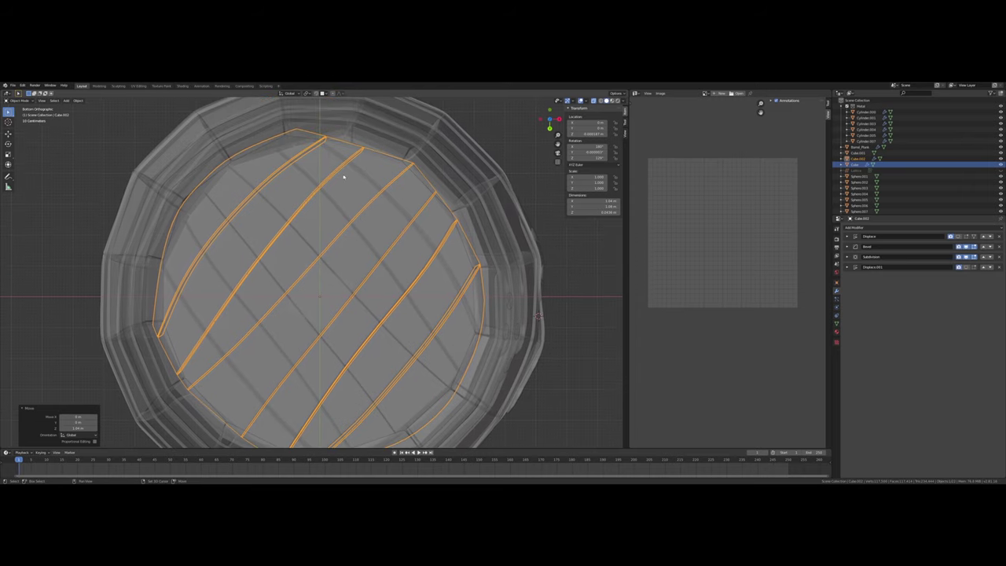
shift+middle_drag(343, 178, 343, 190)
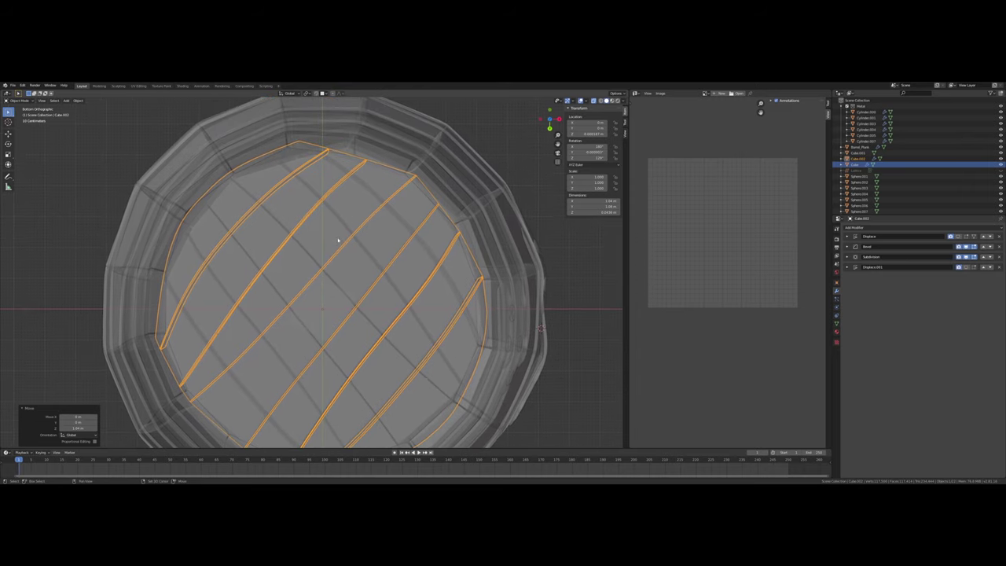
shift+middle_drag(338, 238, 340, 205)
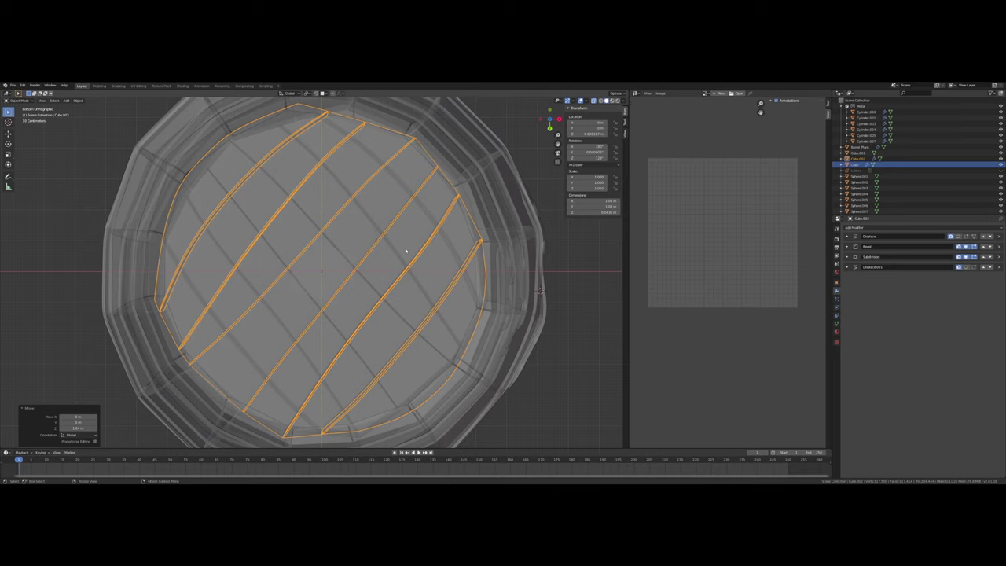
key(g)
key(z)
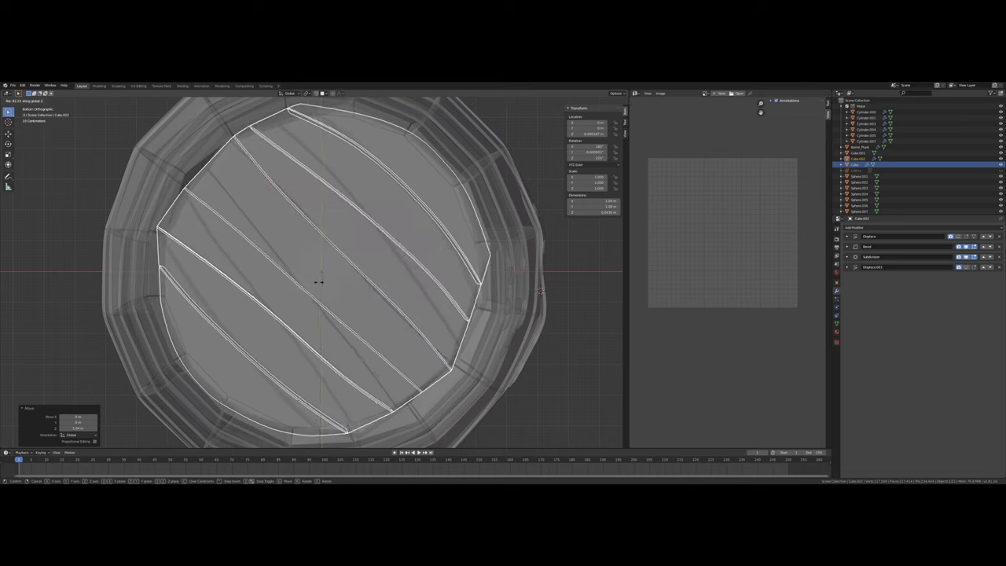
click(359, 139)
scroll(379, 154, down, 2)
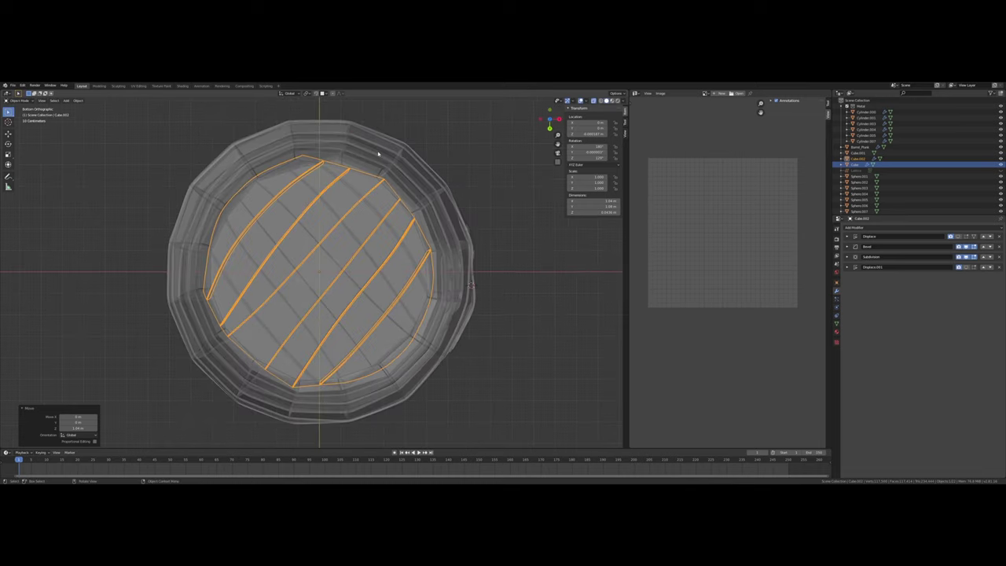
Rotate the bottom lid about the Z axis so its outline better matches the barrel's bottom opening
key(r)
key(z)
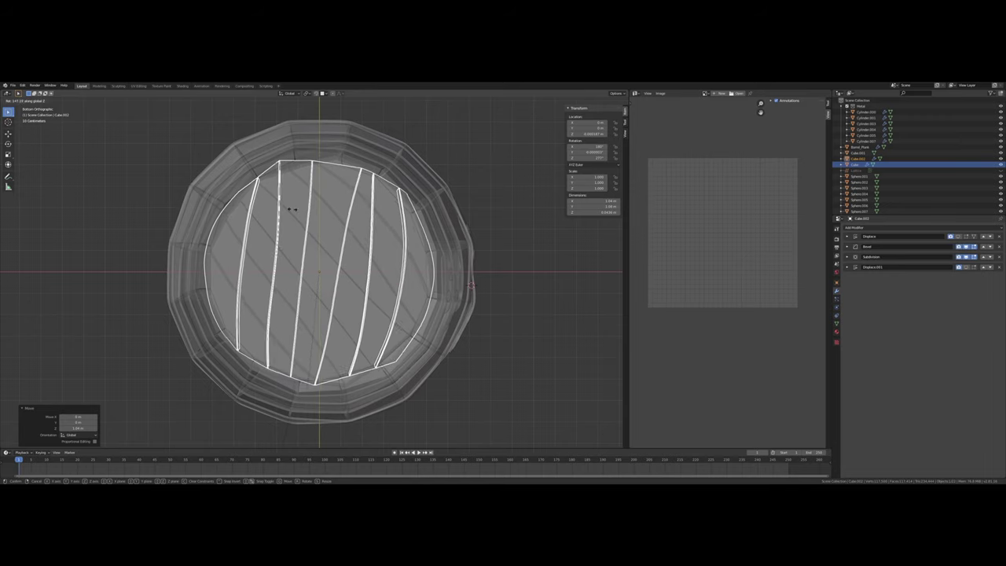
click(252, 301)
In Edit Mode, move the end vertices of the seam at the lid's upper corner slightly inward from the rim
shift+middle_drag(268, 177, 298, 213)
scroll(264, 220, up, 4)
scroll(282, 189, down, 3)
key(Tab)
drag(266, 230, 300, 179)
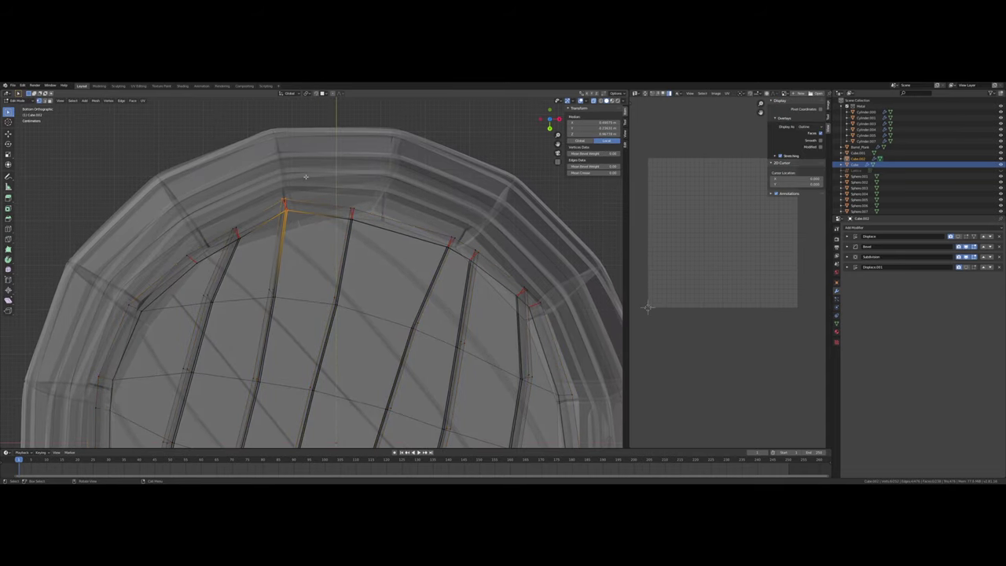
key(g)
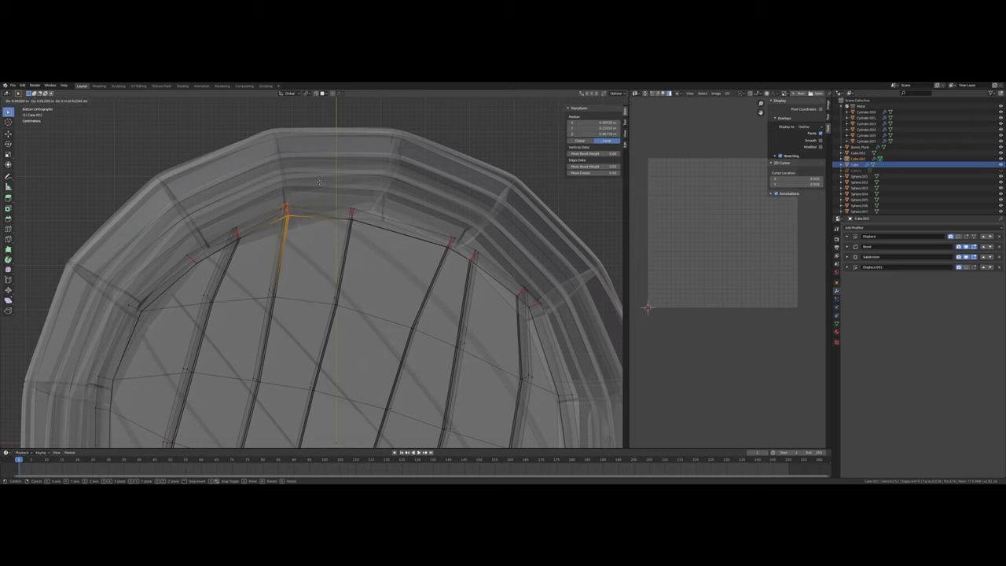
click(318, 180)
Move the end vertices of the next two seams clockwise along the lid's upper edge to follow the rim
scroll(348, 190, up, 1)
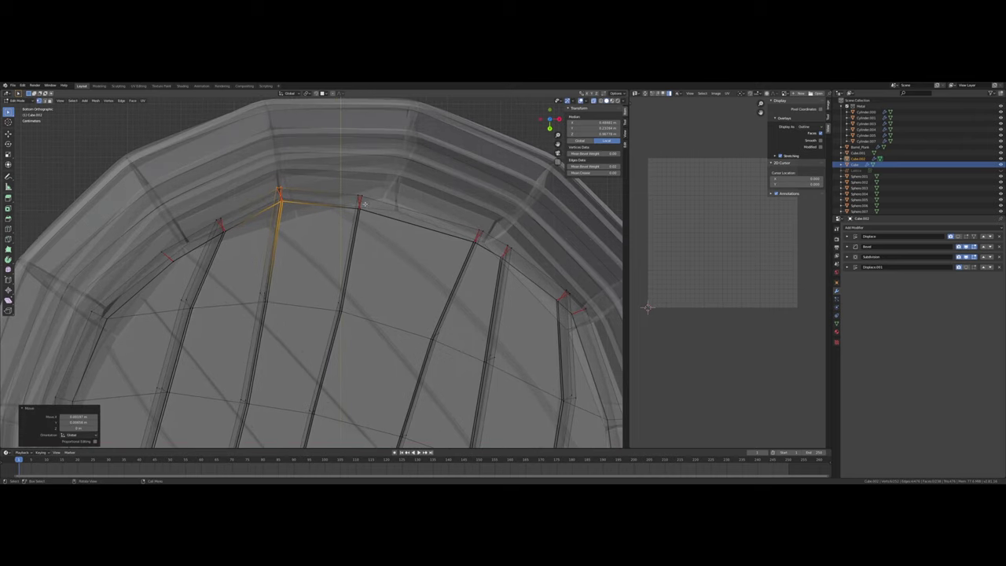
shift+middle_drag(366, 207, 337, 226)
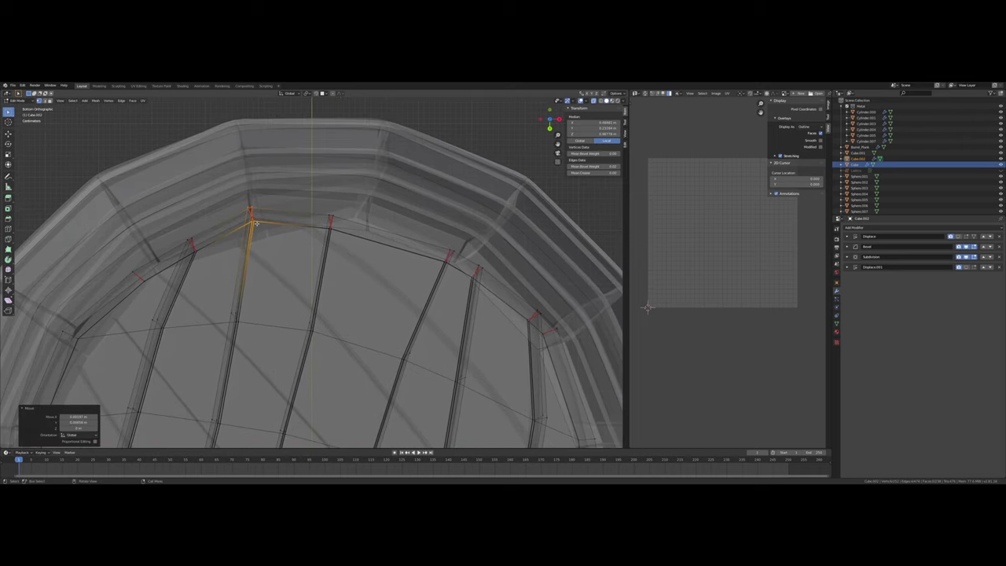
click(330, 220)
key(g)
click(405, 243)
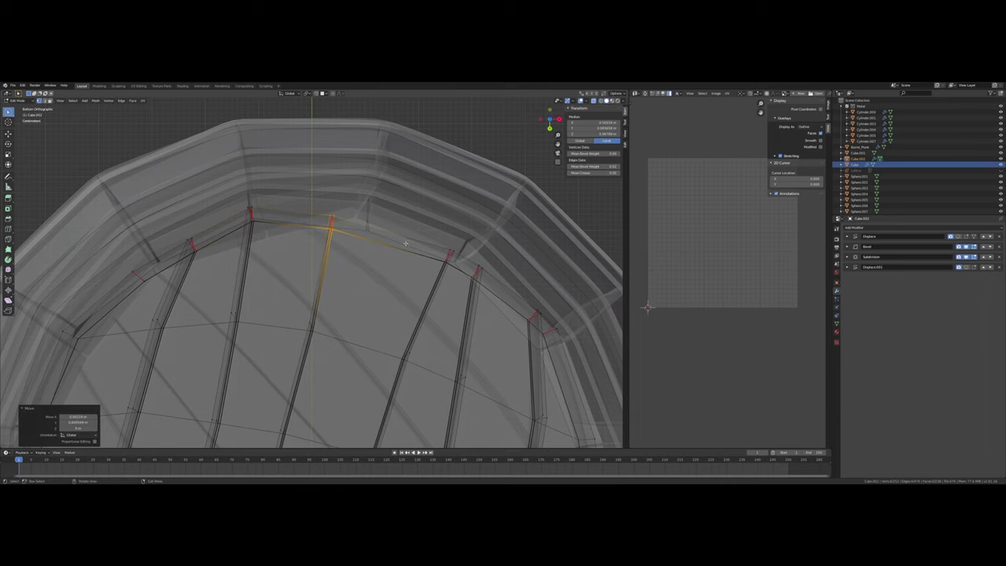
click(449, 255)
shift+middle_drag(444, 253, 414, 248)
key(g)
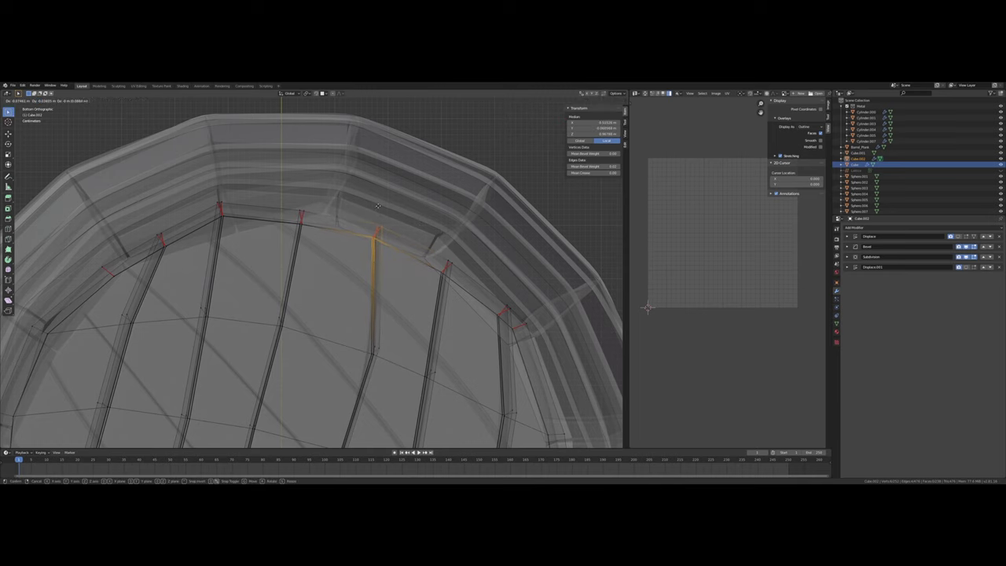
click(379, 211)
Fit the last seam ends and the corner vertices on the lid's upper-right edge to the barrel's rim
shift+middle_drag(478, 245, 437, 238)
drag(382, 279, 437, 241)
key(g)
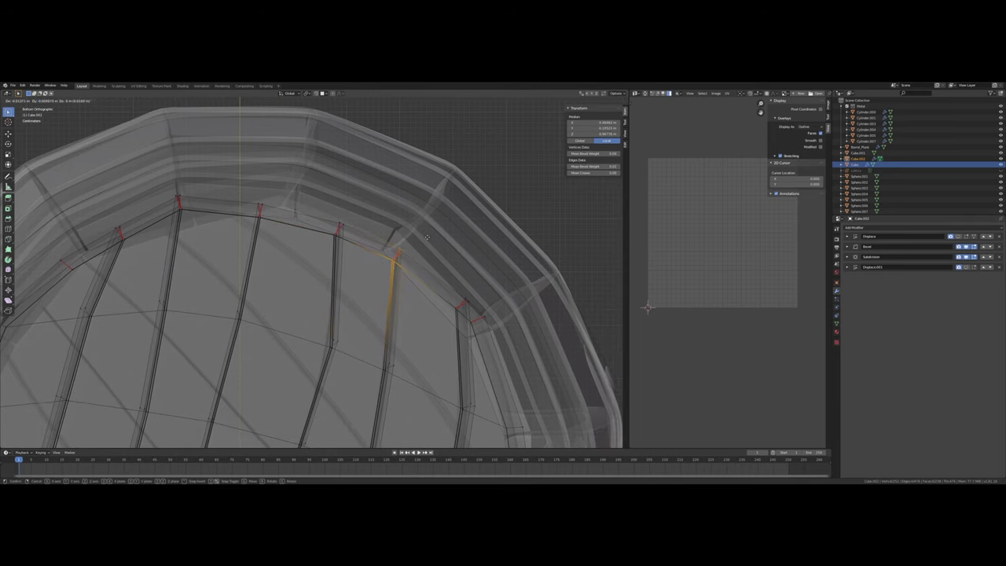
click(449, 260)
shift+middle_drag(448, 260, 381, 223)
click(384, 256)
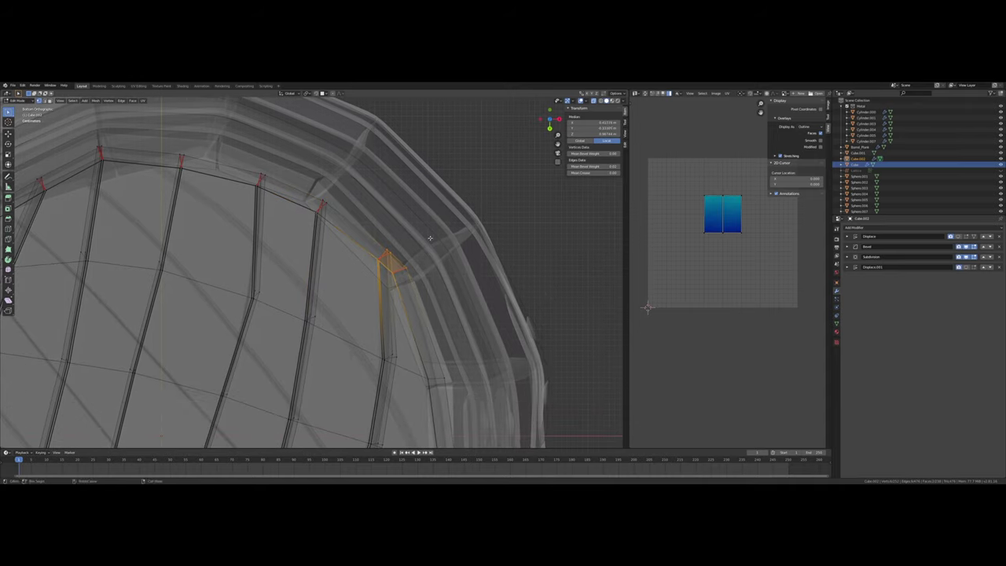
key(g)
click(424, 251)
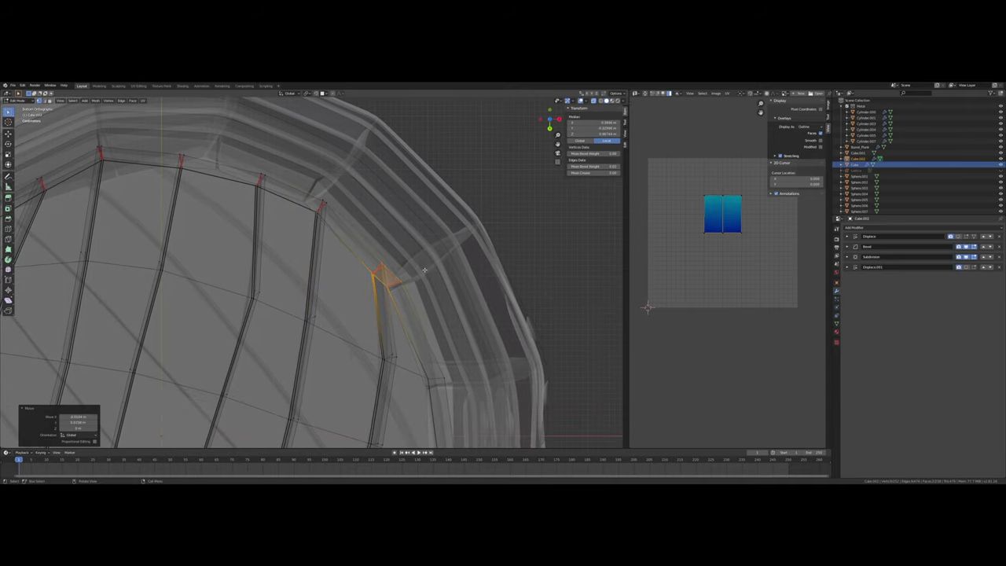
Move the two vertex groups along the lid's right edge, with their outer seam points, to follow the rim
shift+middle_drag(407, 398, 369, 268)
click(369, 269)
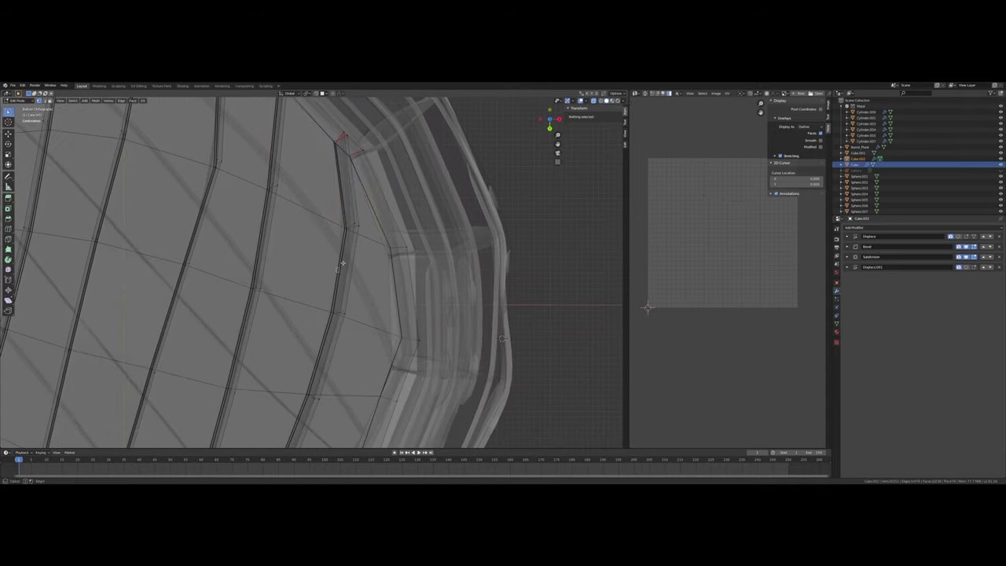
click(344, 226)
key(g)
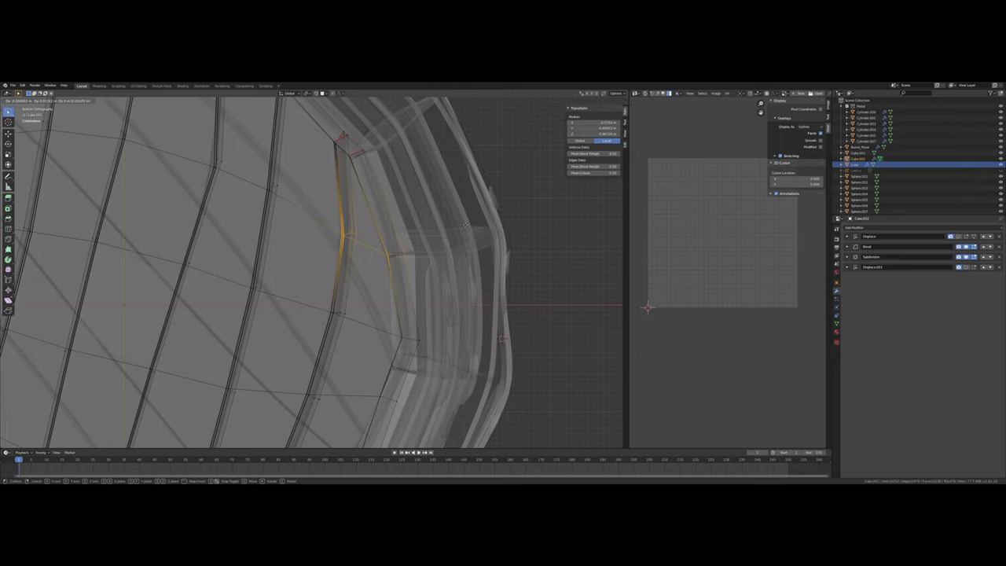
click(466, 218)
shift+middle_drag(379, 363, 369, 277)
drag(305, 272, 501, 203)
key(g)
click(492, 228)
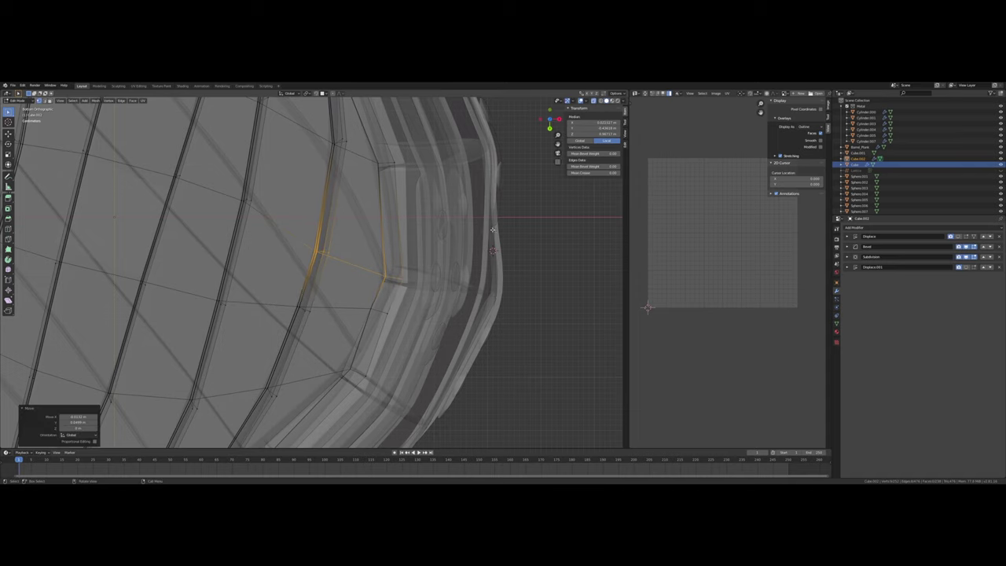
Move the vertex rows below the lid's right edge inward to match the rim's curve
shift+middle_drag(462, 256, 473, 219)
key(g)
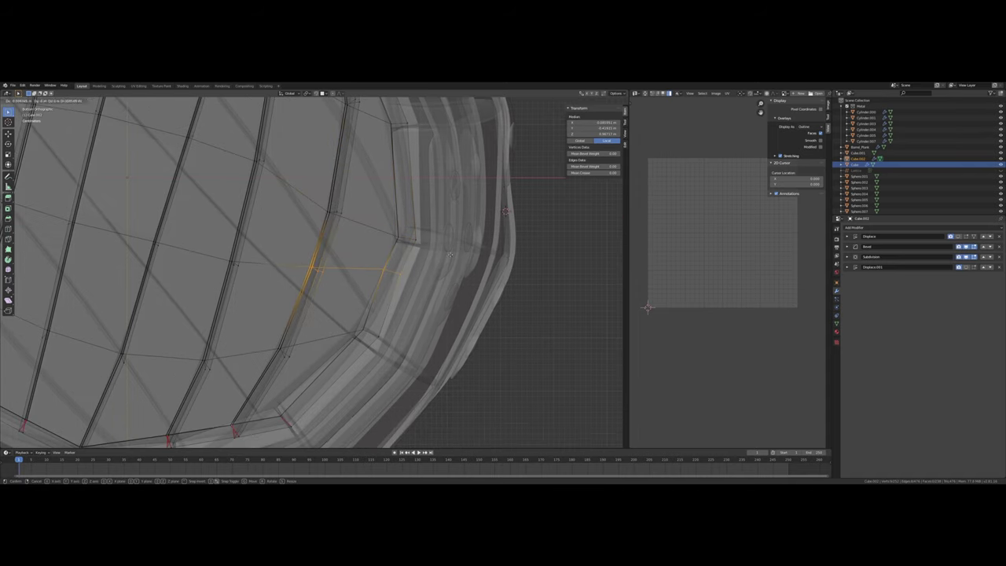
click(445, 269)
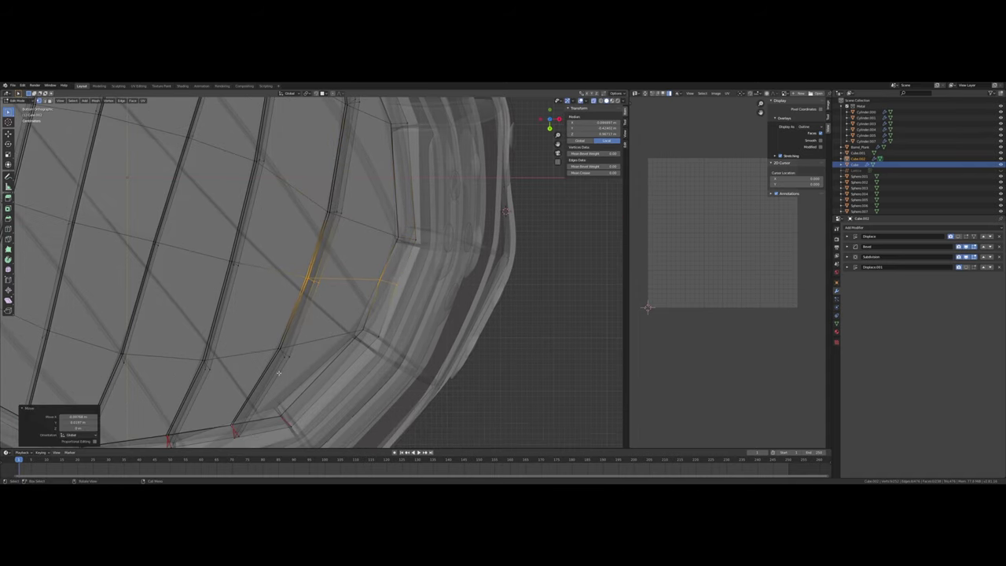
drag(311, 371, 429, 315)
key(g)
click(417, 322)
Reposition the vertices at the lid's lower-right edge so the outline sits against the rim
shift+middle_drag(387, 325, 420, 280)
key(g)
click(371, 338)
shift+middle_drag(371, 337, 404, 309)
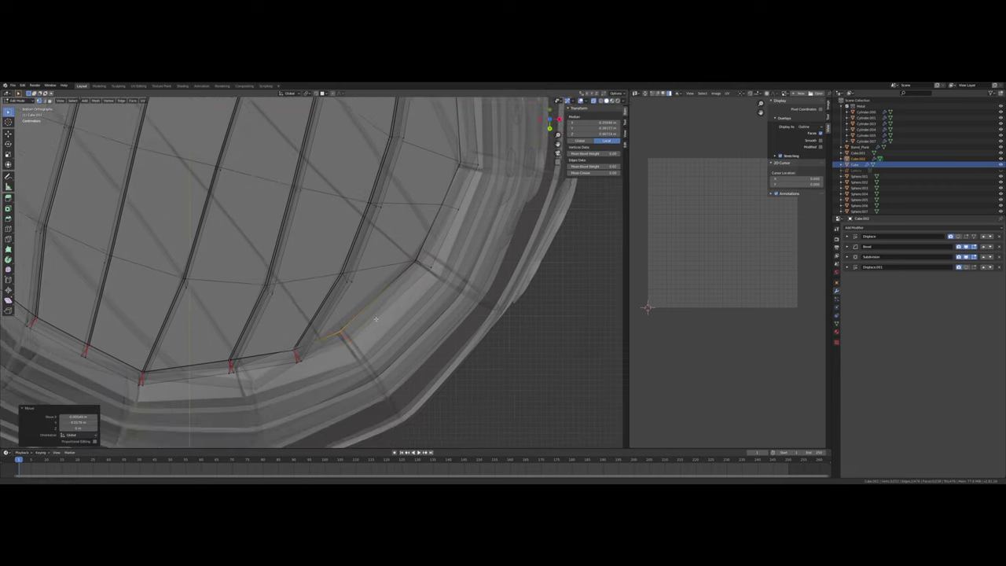
key(g)
click(321, 331)
Adjust the seam-end vertices along the lid's bottom edge to line up with the rim
shift+middle_drag(321, 332, 347, 365)
key(g)
click(329, 316)
click(306, 317)
key(g)
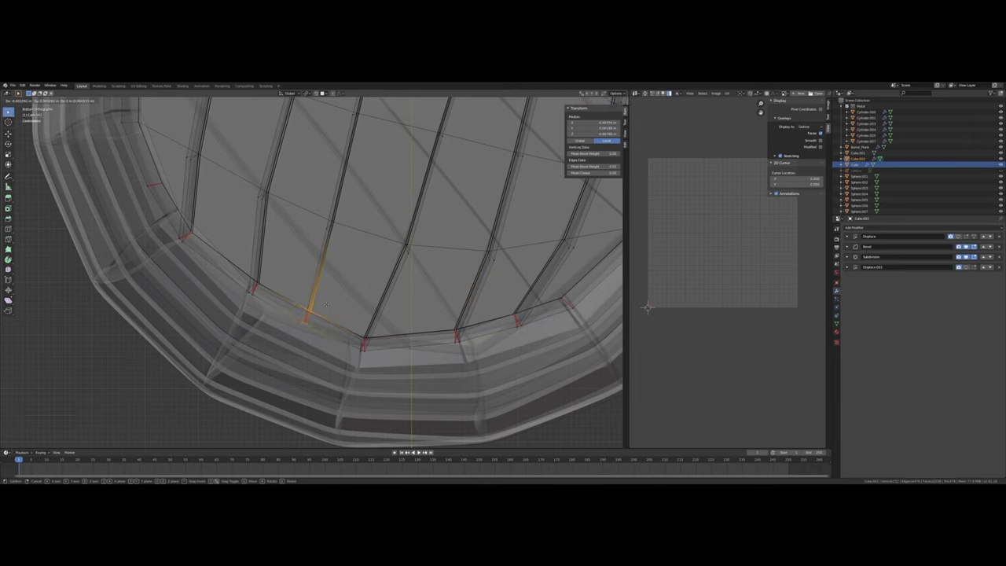
click(333, 290)
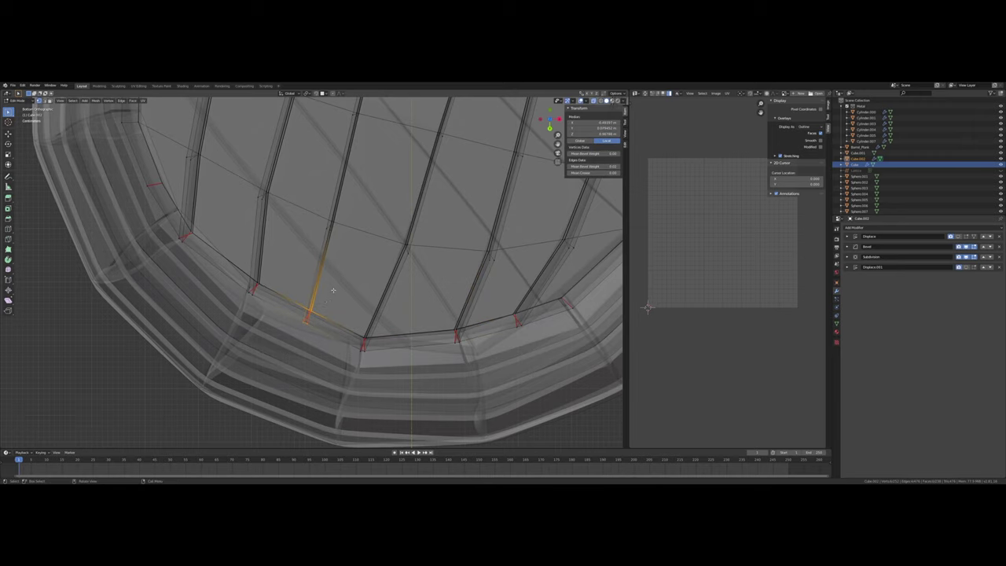
Check the lower-left seam ends without X-ray, then move the protruding seam end's vertices inward in X-ray shading
click(348, 351)
click(595, 101)
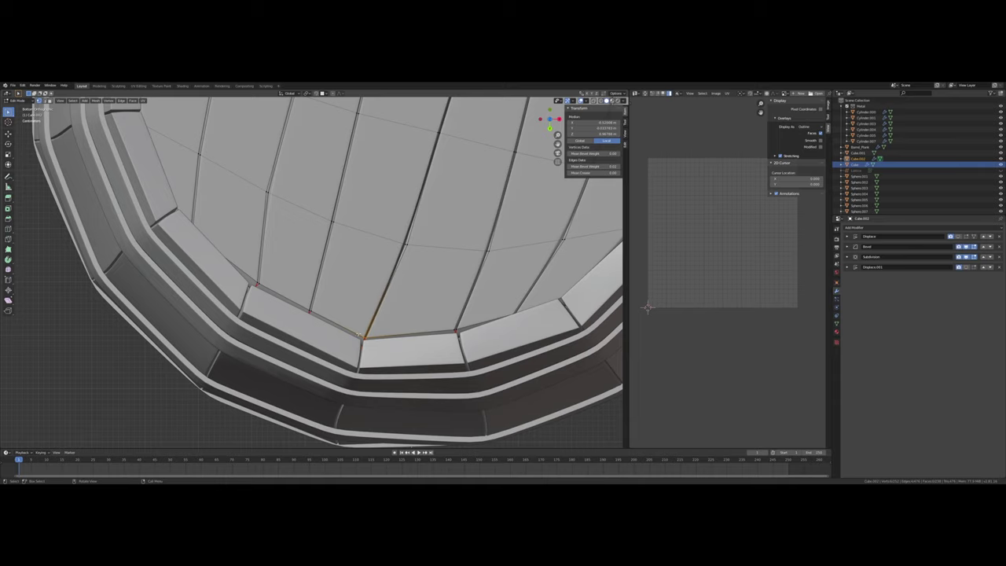
click(259, 283)
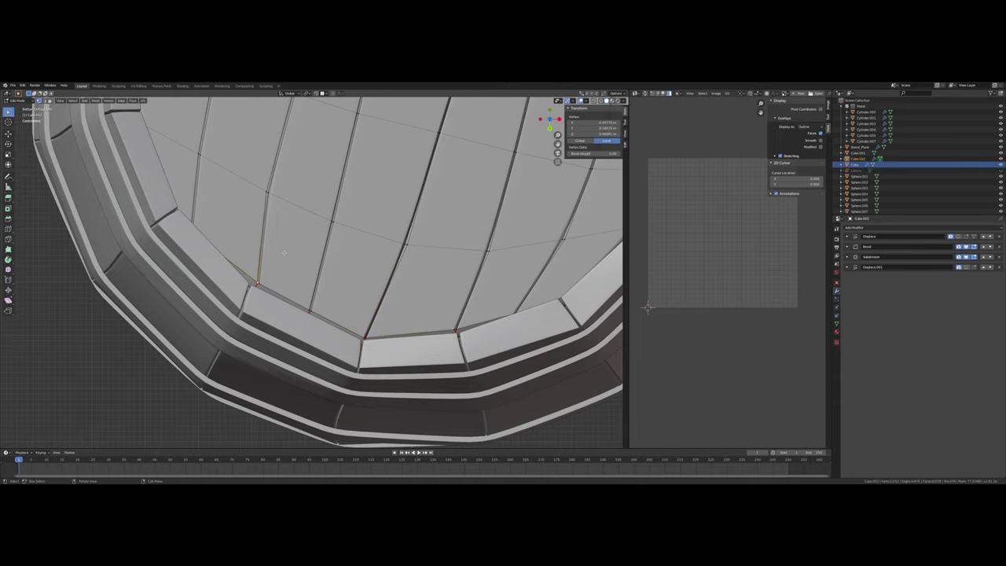
shift+middle_drag(253, 229, 312, 248)
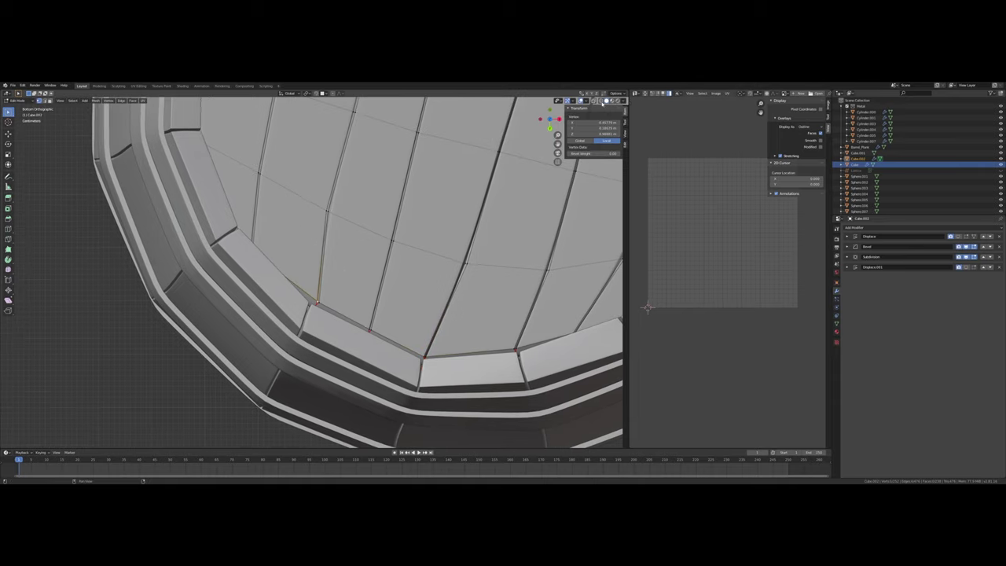
click(595, 101)
drag(286, 335, 338, 285)
key(g)
click(330, 289)
Move the outermost lower-left seam end's vertices inward and refine their position after checking the fit without X-ray
shift+middle_drag(289, 236, 321, 283)
drag(257, 326, 333, 281)
key(g)
click(334, 273)
shift+middle_drag(307, 245, 368, 284)
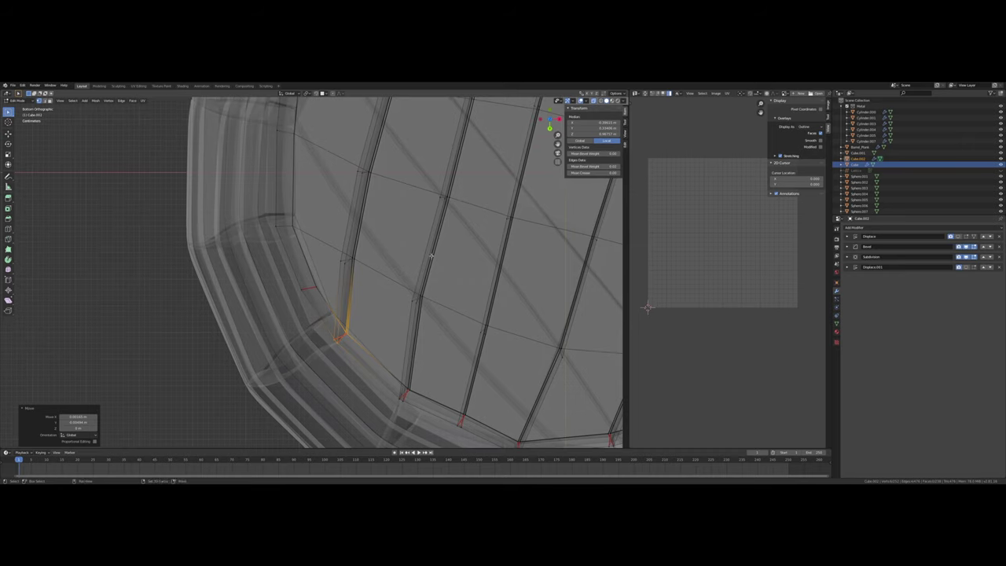
key(alt+z)
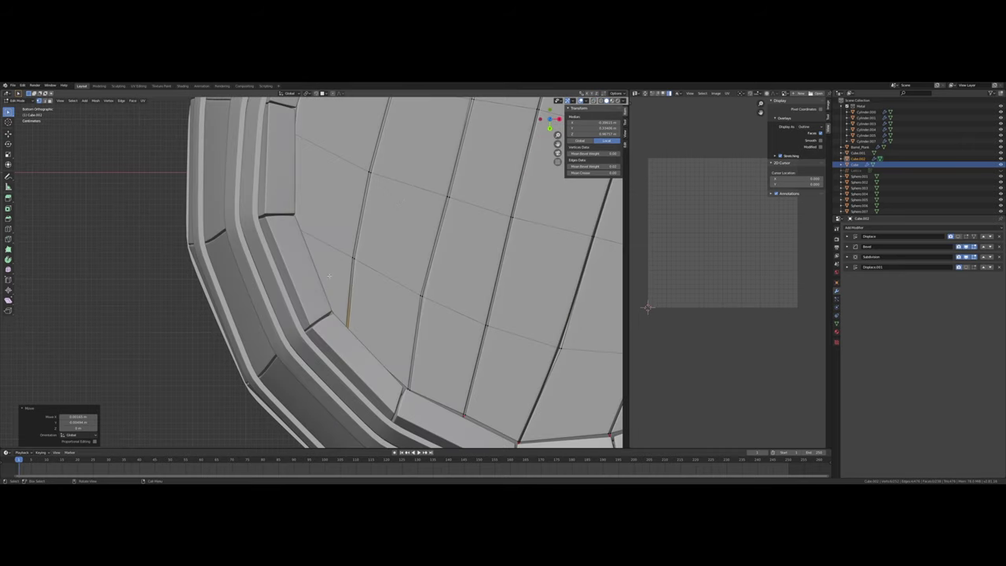
click(353, 259)
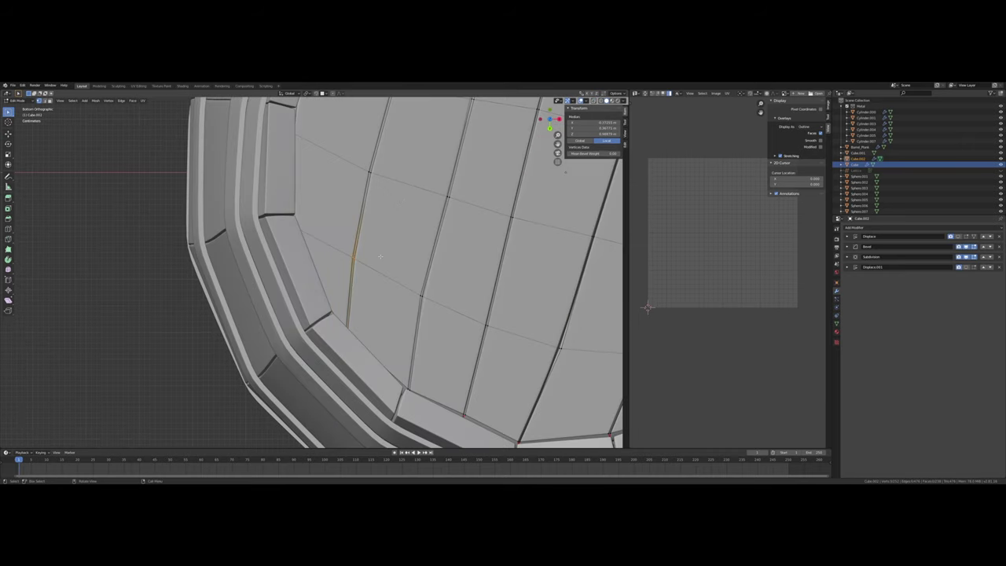
click(594, 102)
drag(335, 366, 375, 326)
key(g)
click(382, 320)
Move the two lower vertex groups on the lid's left edge inward to follow the rim
click(323, 288)
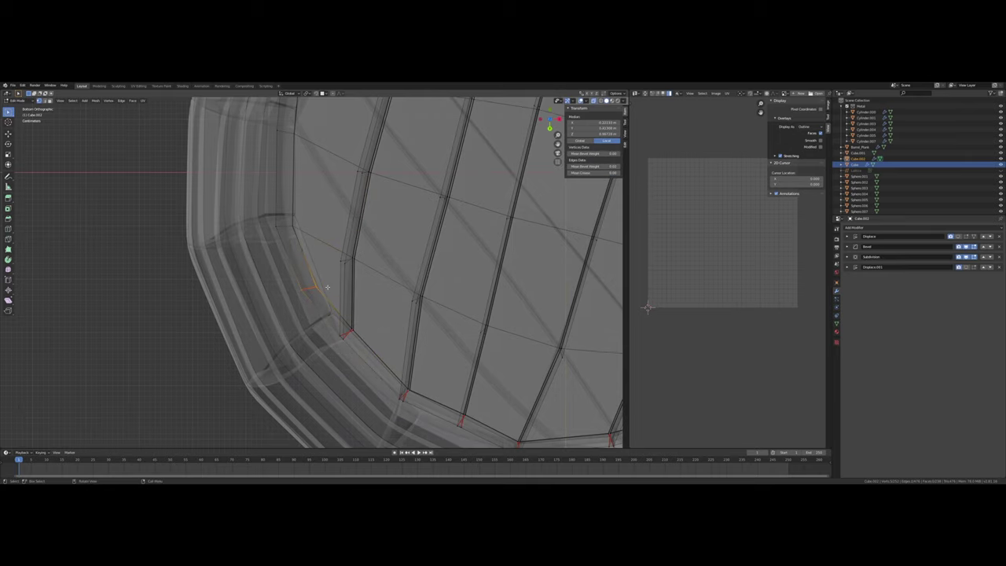
key(g)
click(334, 282)
shift+middle_drag(330, 236, 351, 284)
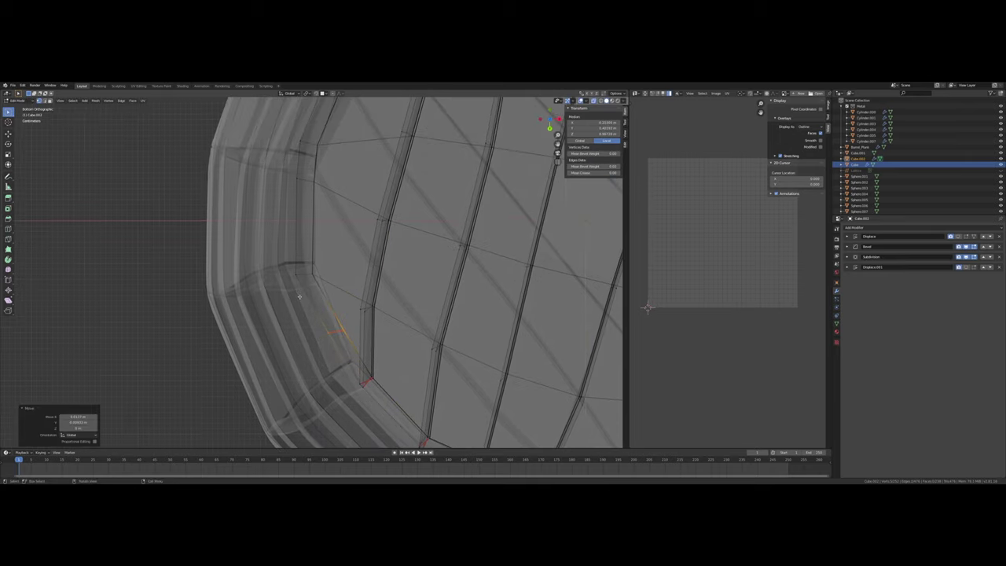
drag(290, 299, 336, 260)
key(g)
click(340, 253)
Move the lid's left-edge and upper-left corner vertex groups to follow the barrel rim
shift+middle_drag(339, 253, 343, 312)
drag(277, 264, 355, 188)
key(g)
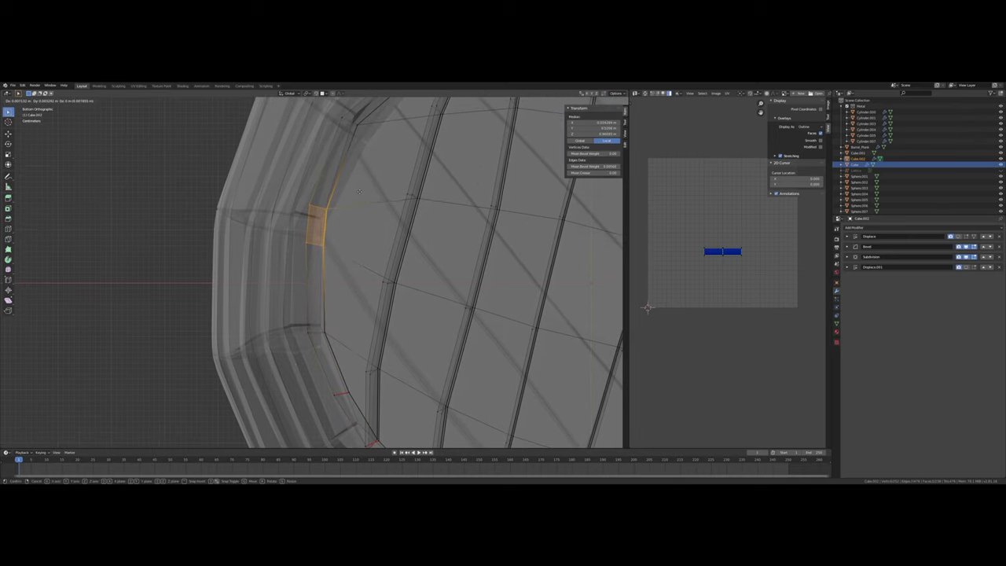
click(360, 190)
shift+middle_drag(378, 172, 342, 275)
drag(282, 235, 346, 202)
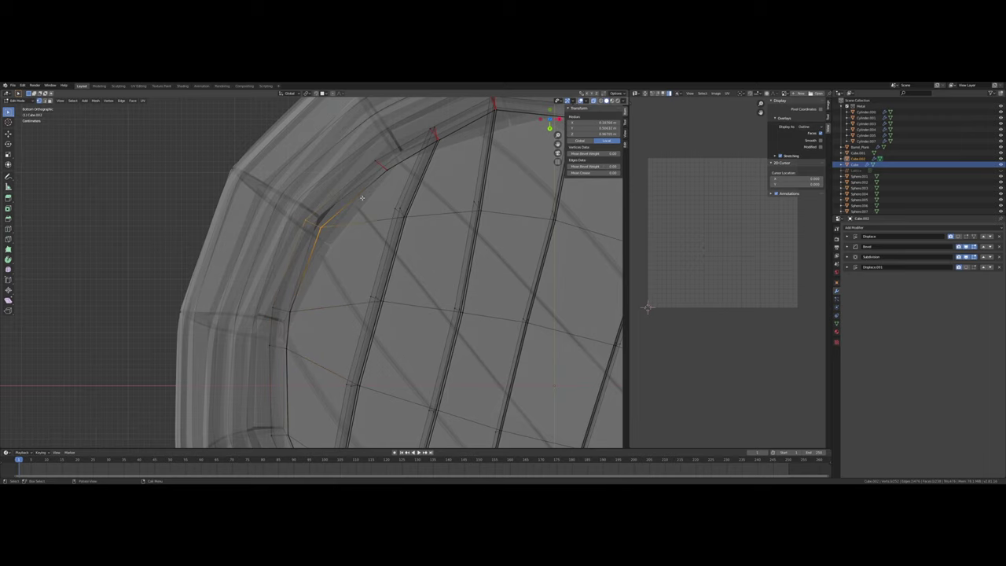
key(g)
click(364, 190)
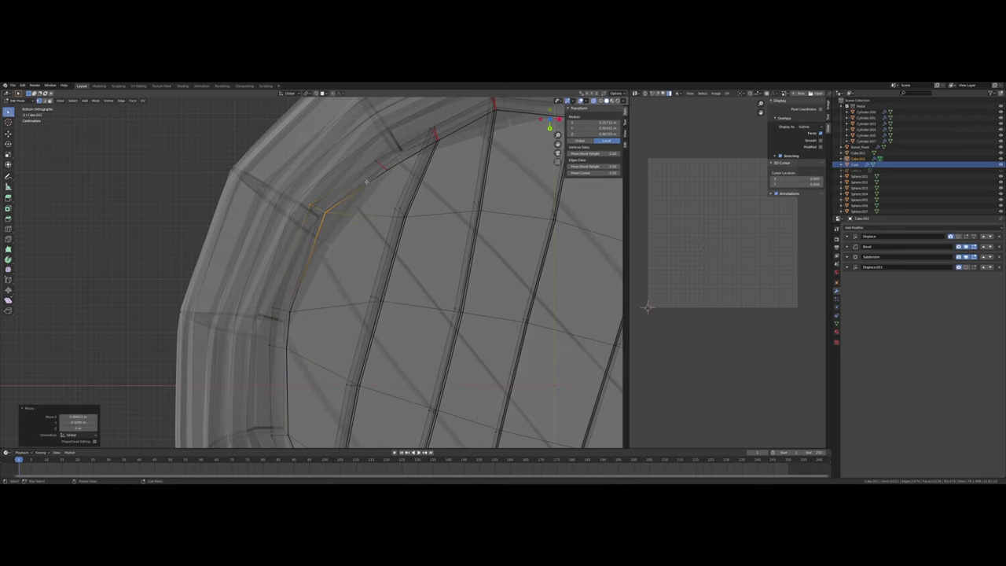
Move the neighbouring upper-left edge vertices onto the rim and select the vertices of the adjacent seam end
shift+middle_drag(364, 190, 312, 287)
key(g)
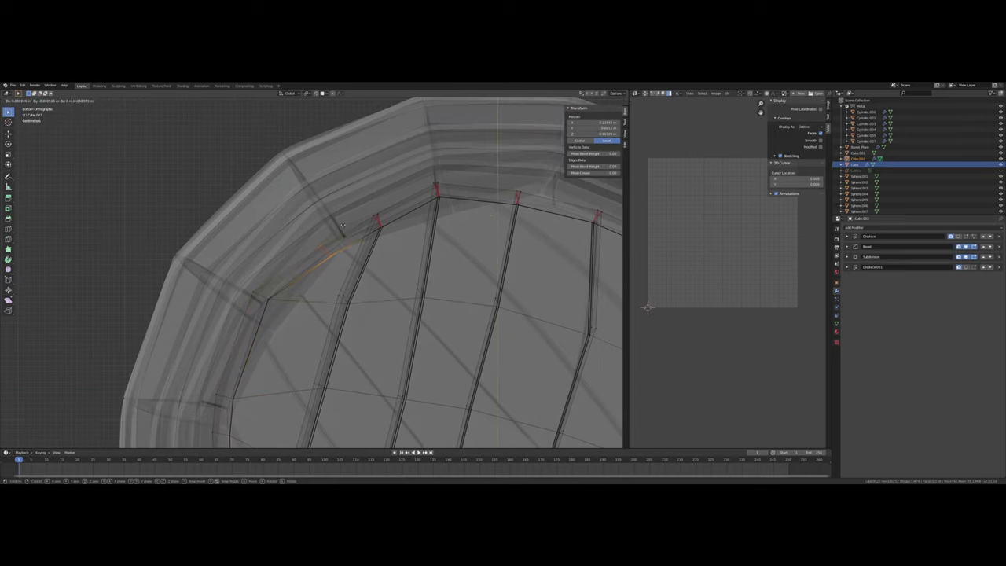
click(343, 224)
click(376, 222)
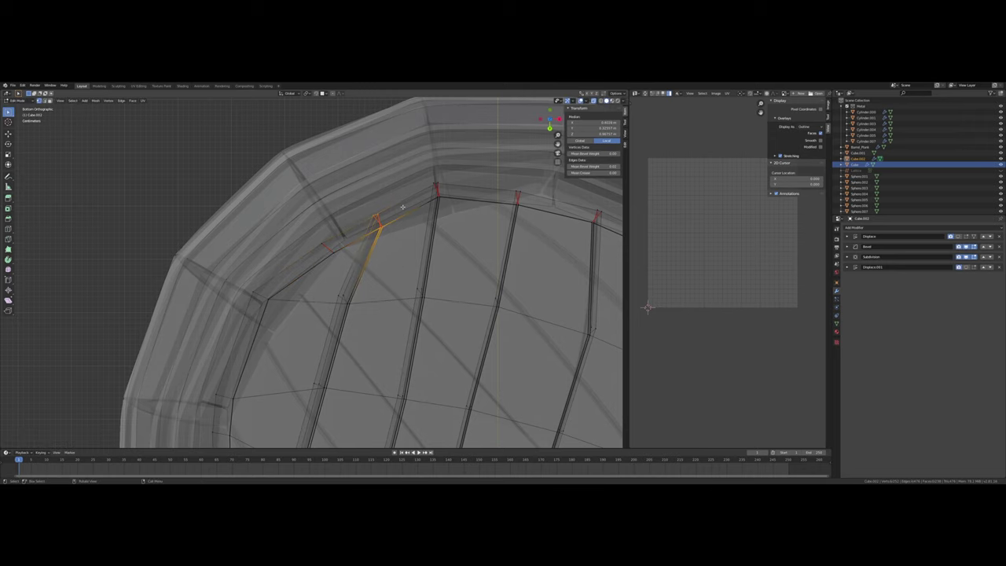
shift+middle_drag(491, 293, 412, 210)
Turn off X-ray and examine the lid's fit in the rim and the whole barrel from several angles
scroll(392, 212, down, 2)
click(594, 102)
scroll(413, 209, up, 1)
middle_drag(321, 246, 295, 214)
middle_drag(363, 220, 380, 254)
scroll(400, 227, down, 5)
scroll(402, 206, down, 5)
scroll(380, 267, up, 5)
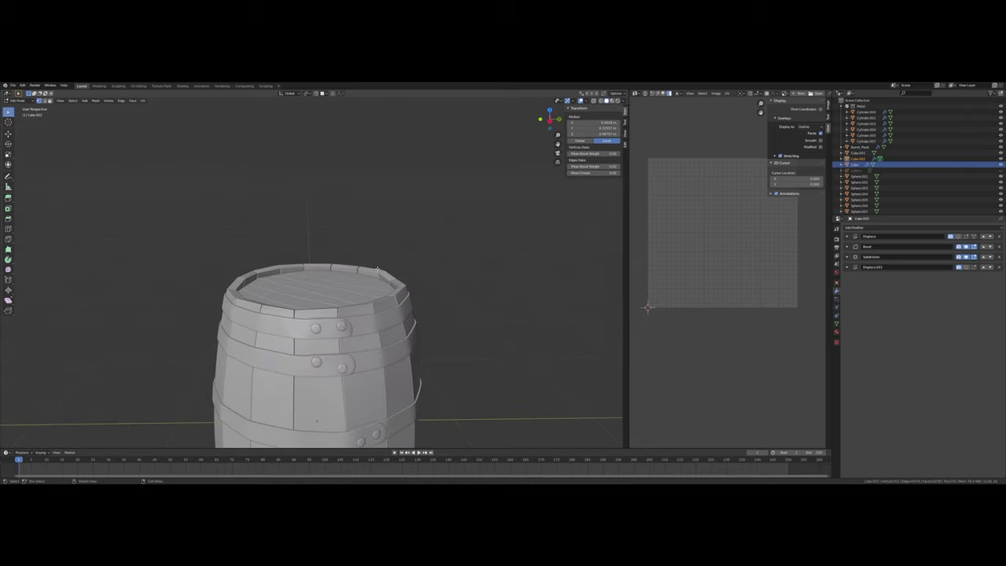
middle_drag(378, 291, 376, 269)
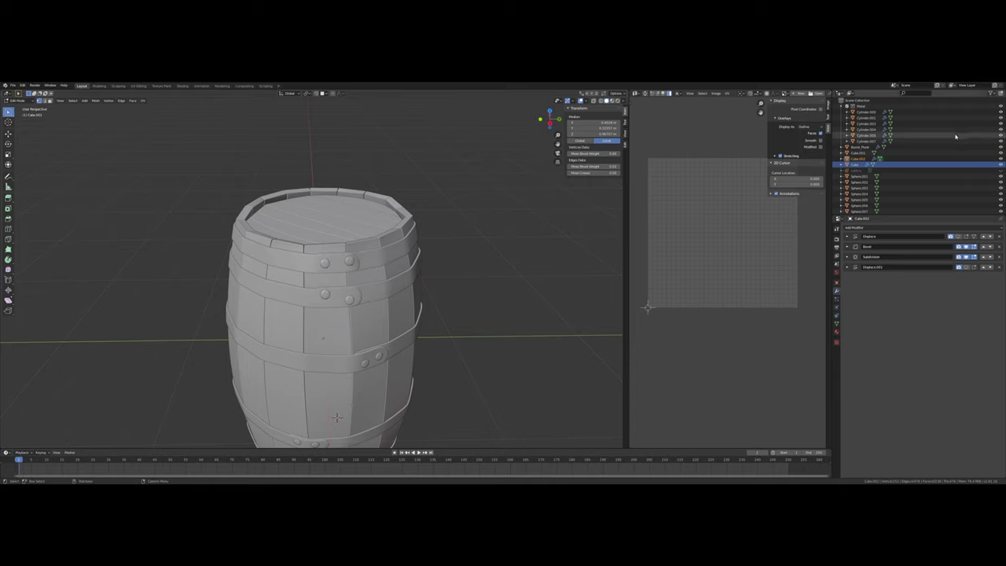
scroll(402, 281, down, 3)
middle_drag(441, 291, 516, 240)
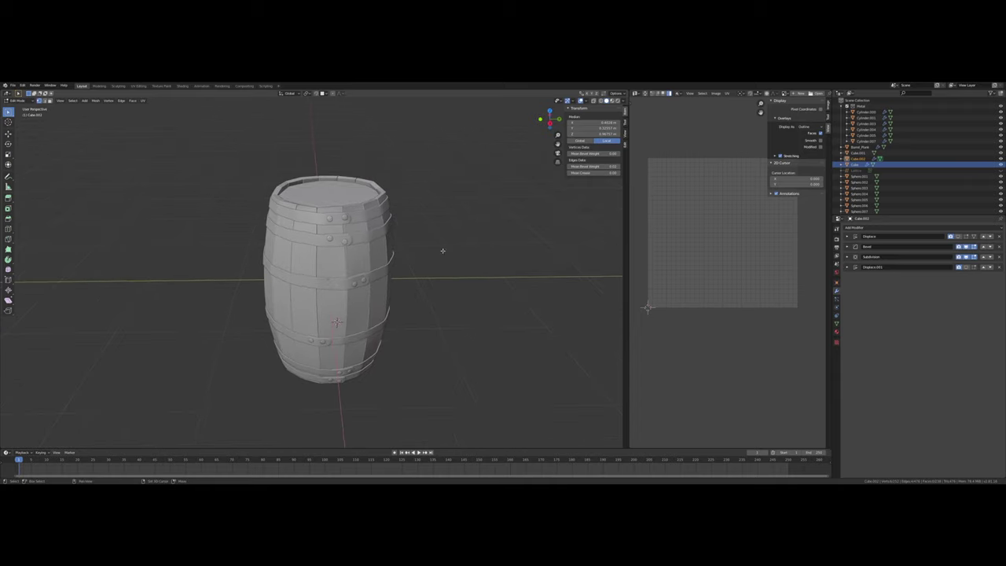
Rename the collection holding the barrel's hoop cylinders as Metal_Bands and collapse it
click(879, 140)
shift+click(869, 115)
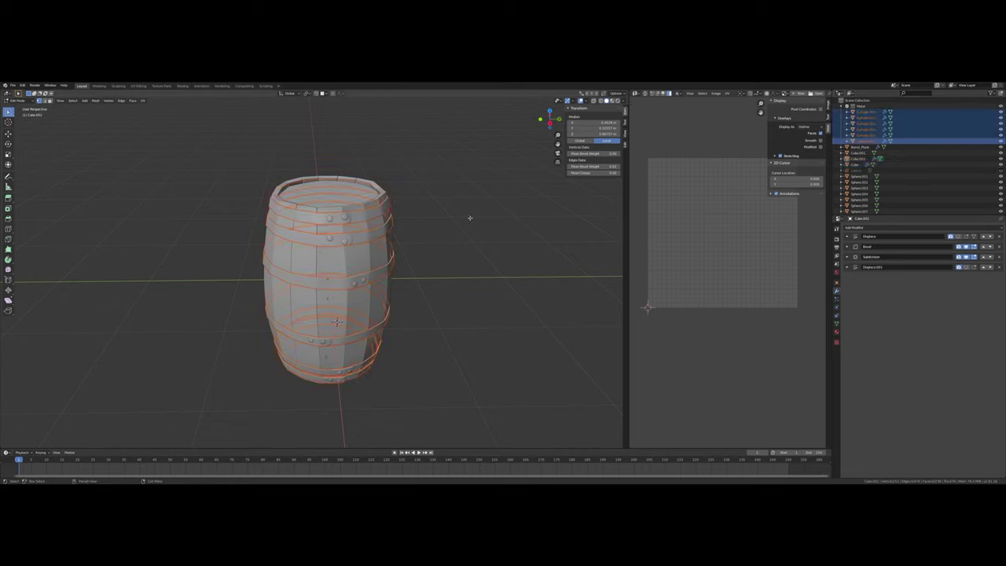
click(862, 106)
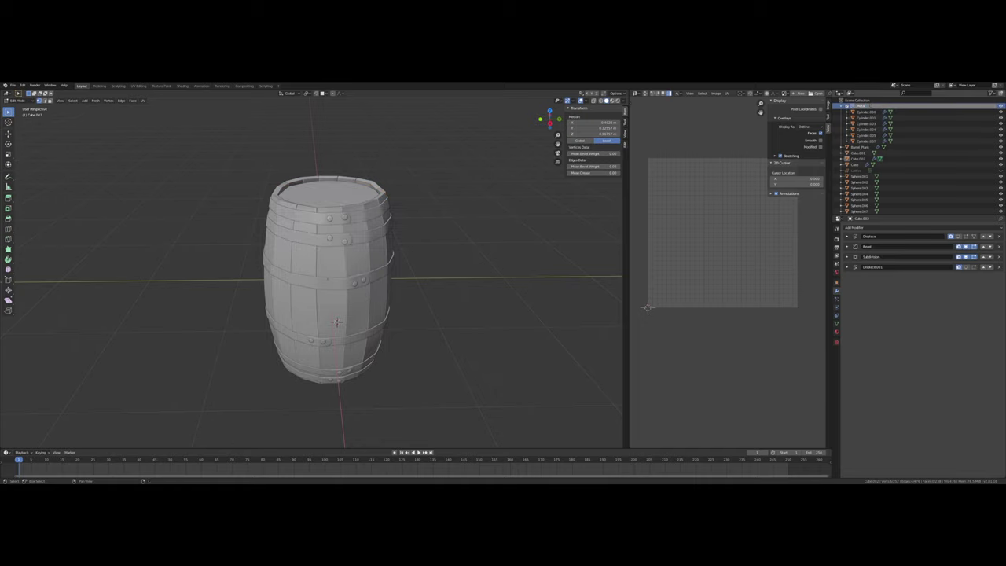
double_click(864, 106)
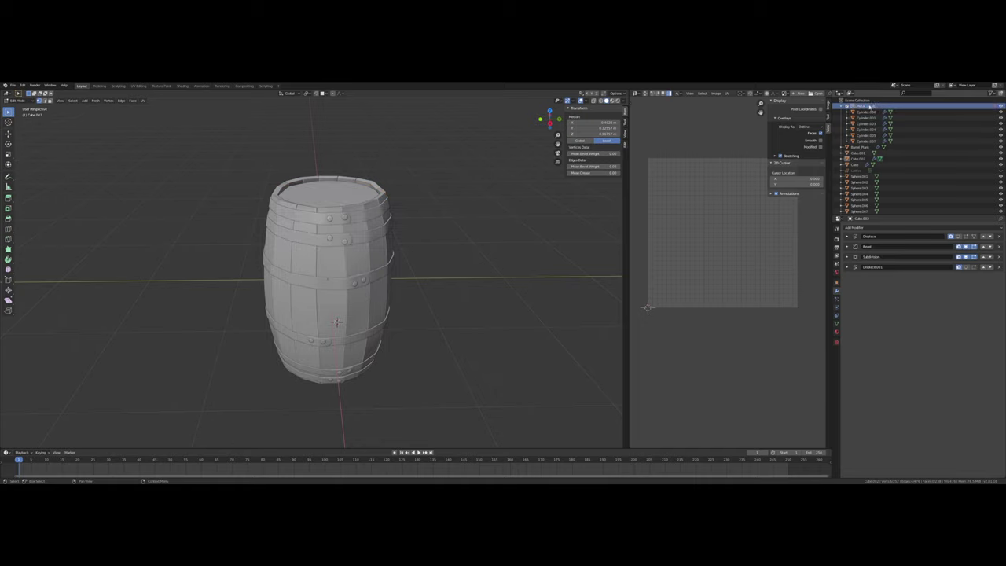
click(846, 106)
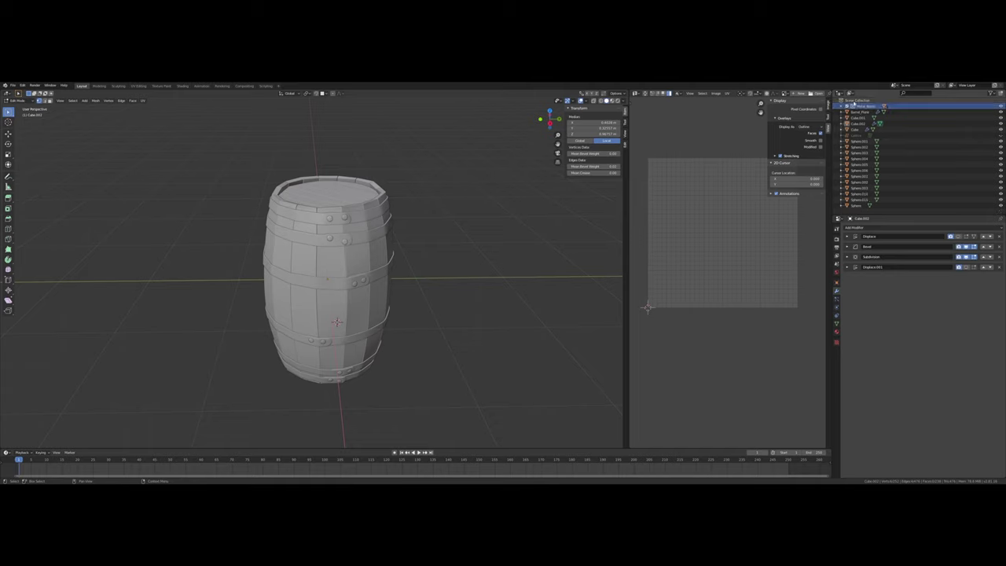
Create a new collection in the scene collection and name it Metal_Nails
right_click(854, 102)
click(854, 103)
double_click(865, 112)
text(Pl)
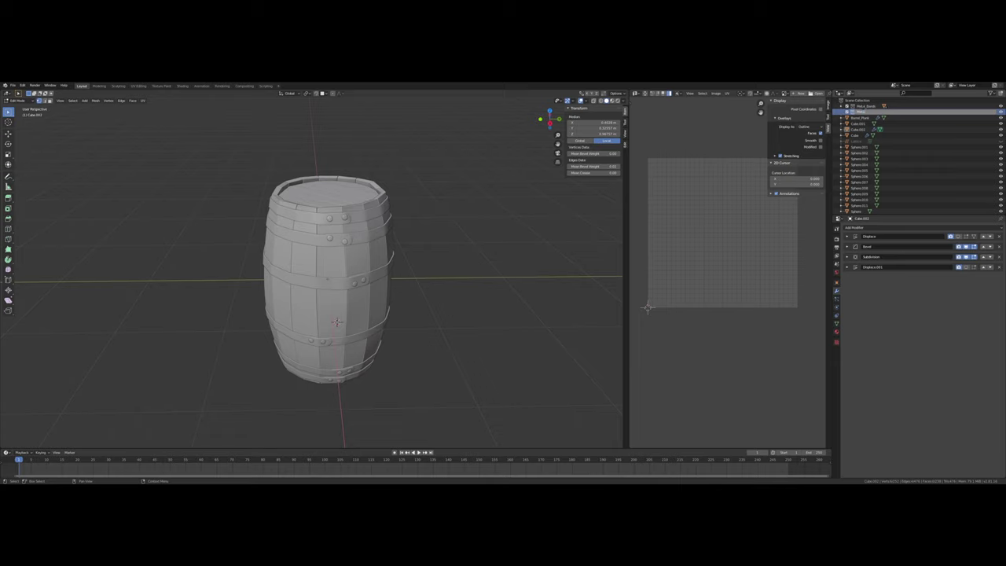
key(Return)
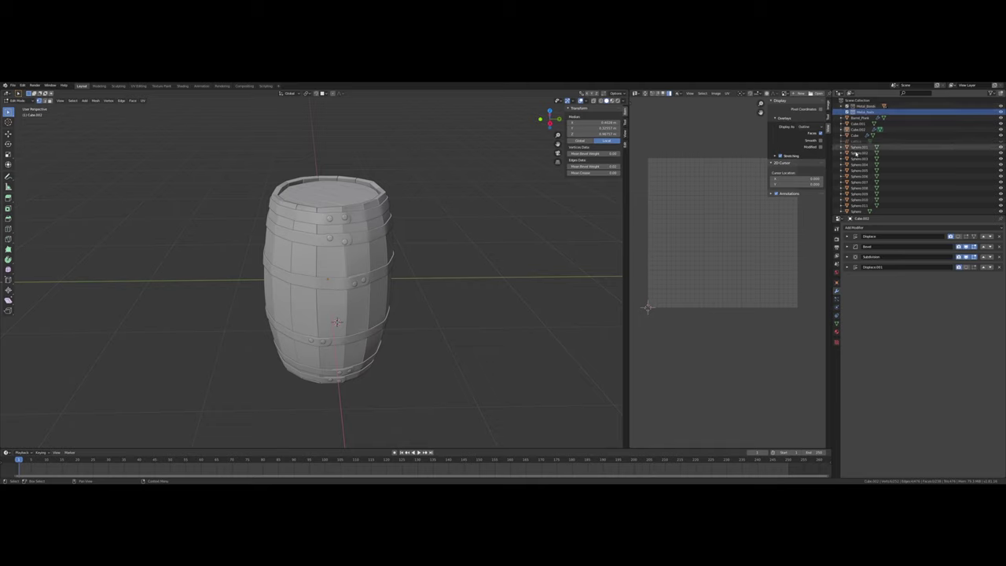
Select all the Sphere objects, move them into the Metal_Nails collection and collapse it
click(859, 148)
shift+click(860, 205)
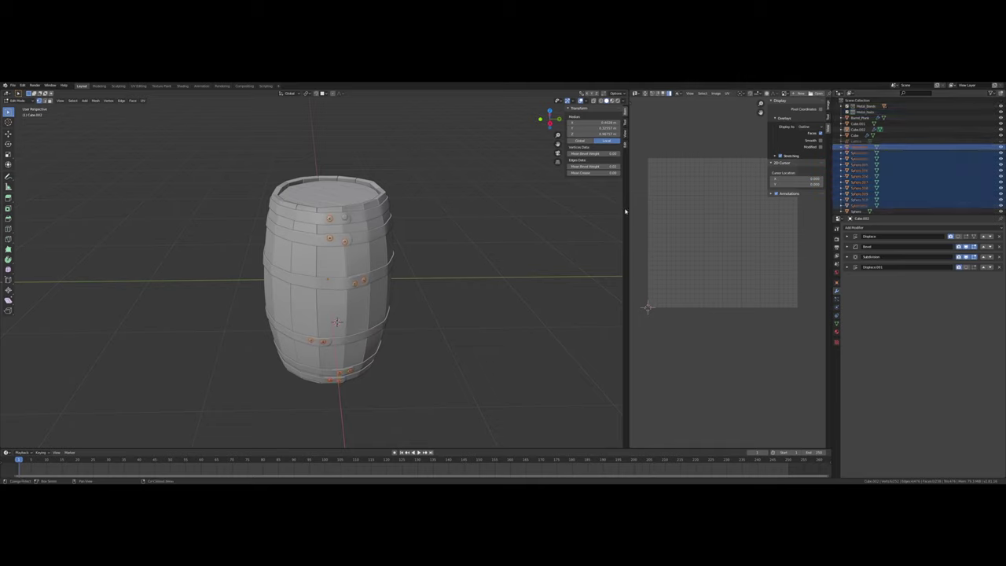
scroll(862, 198, down, 1)
shift+click(855, 210)
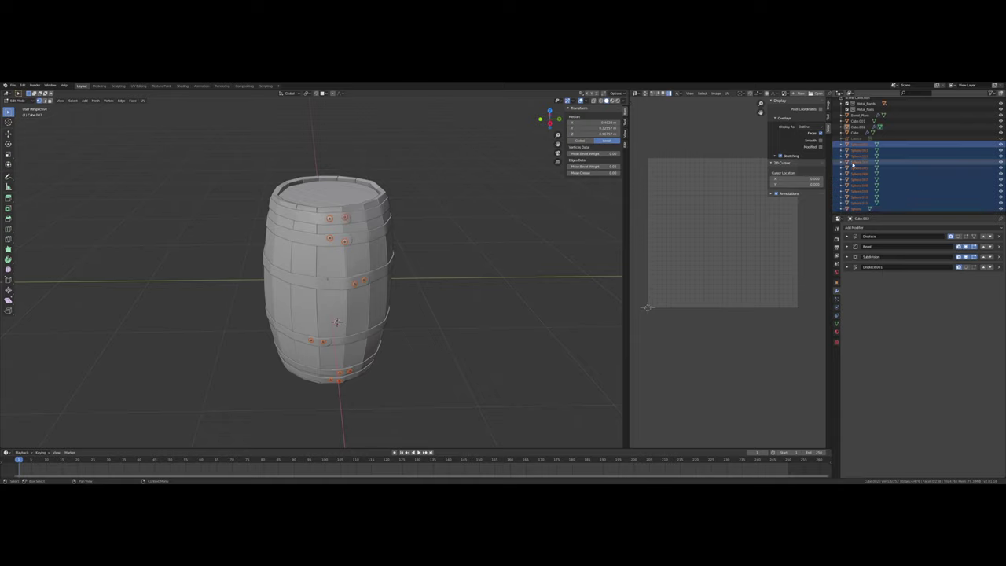
scroll(860, 166, up, 1)
drag(859, 166, 865, 111)
click(839, 113)
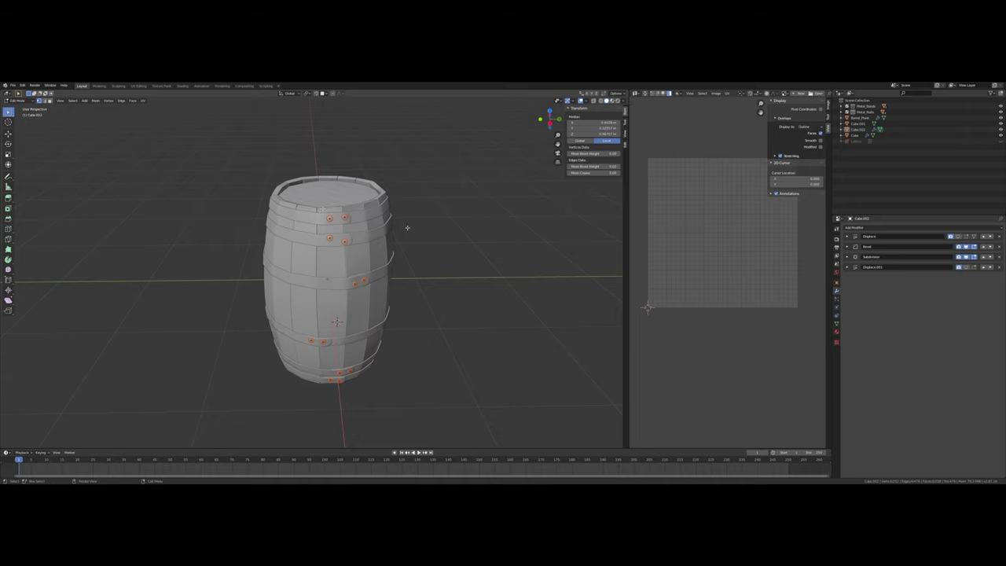
Delete the hidden leftover object listed below Cube in the scene collection
scroll(447, 229, up, 2)
middle_drag(437, 174, 431, 186)
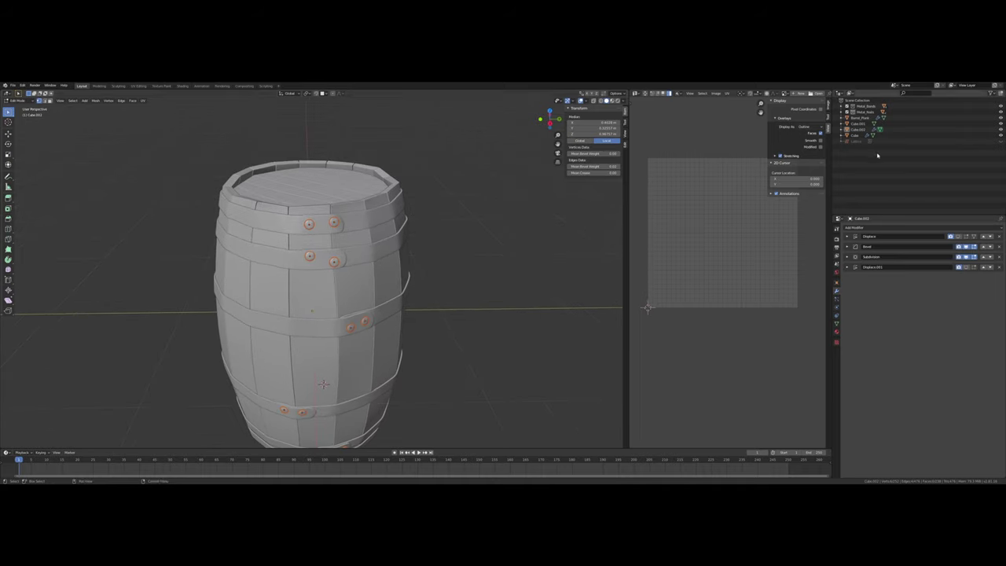
click(863, 119)
shift+middle_drag(495, 238, 506, 211)
click(855, 160)
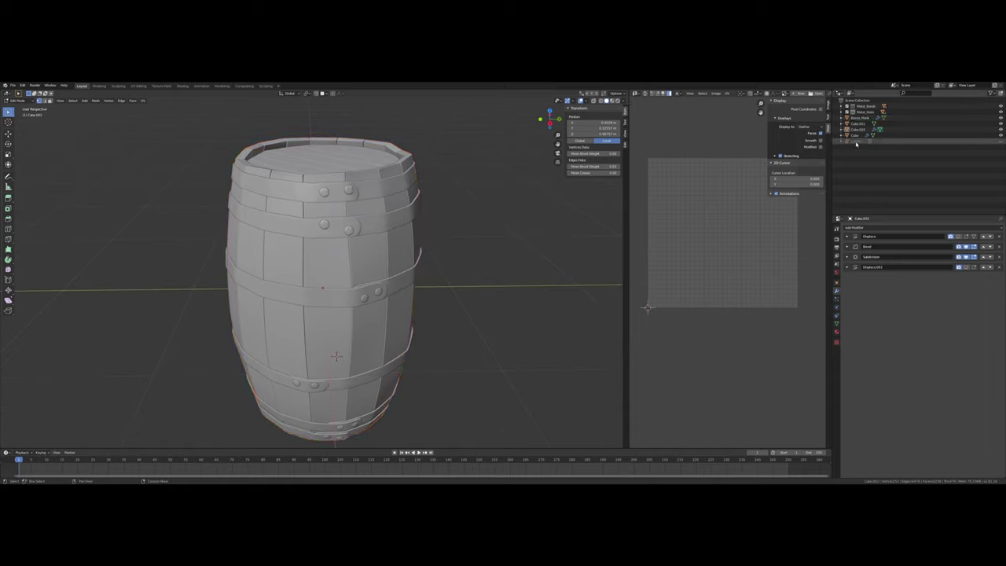
click(857, 144)
right_click(857, 145)
click(856, 144)
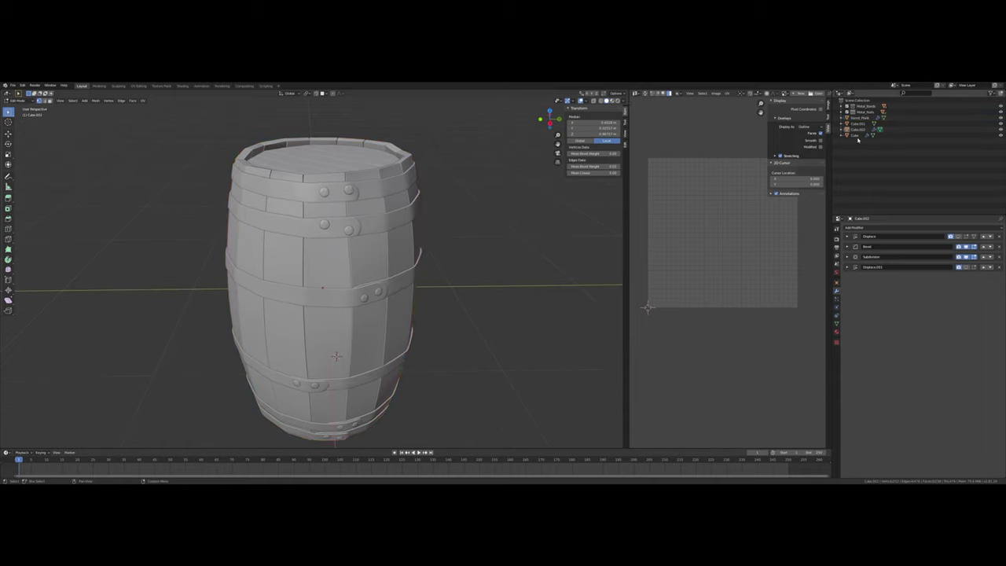
Identify which lid is Cube.002 using X-ray shading, and return it to Object Mode
click(856, 135)
click(856, 129)
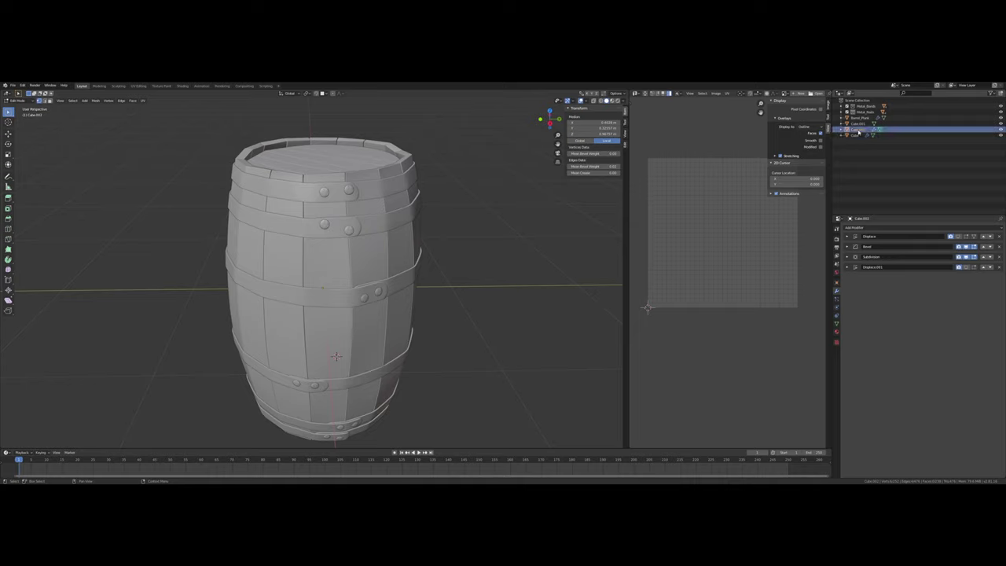
middle_drag(523, 243, 578, 136)
key(alt+z)
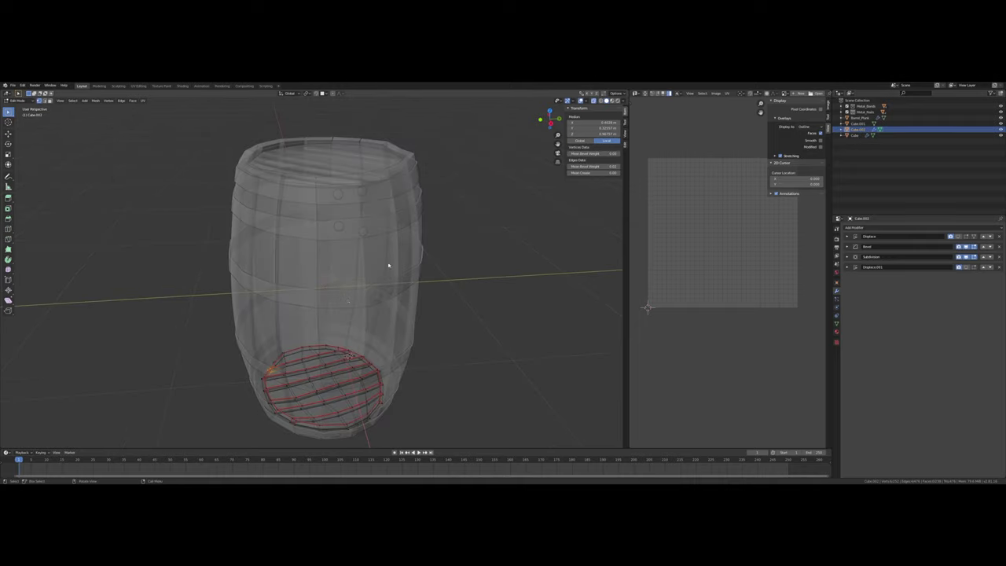
key(Tab)
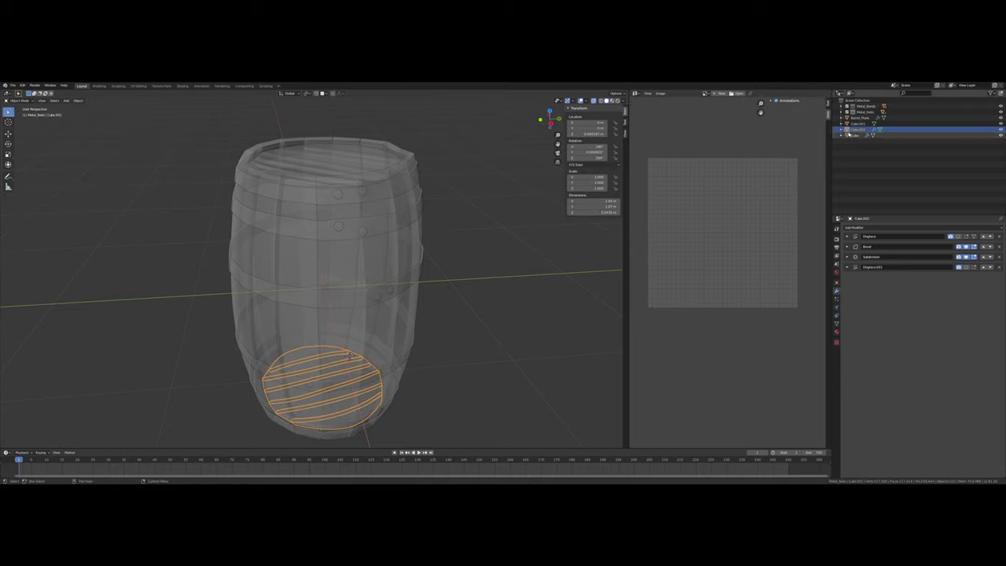
Try deleting the small Cube.001 object at the barrel's centre, and undo the deletion
click(858, 123)
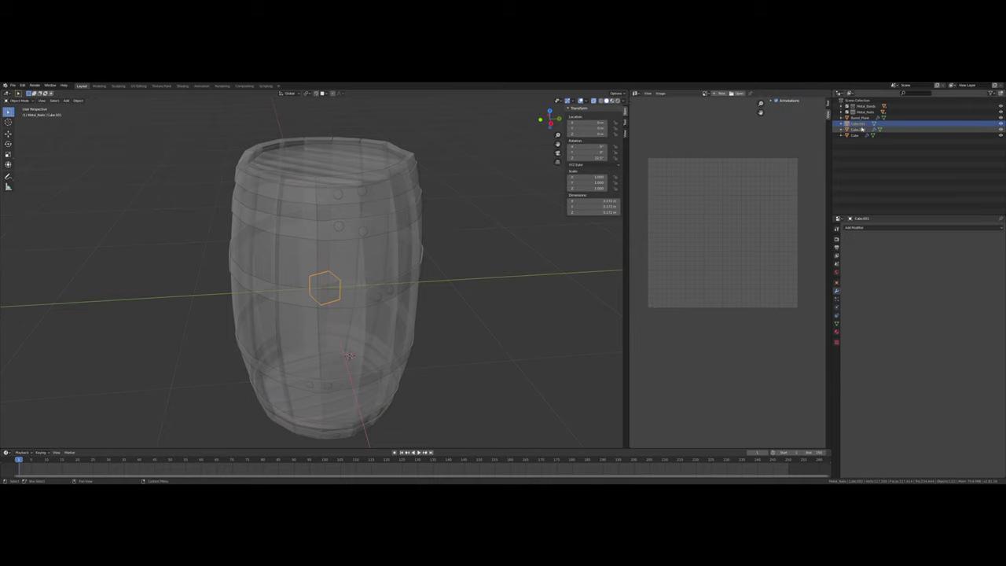
right_click(858, 125)
click(858, 125)
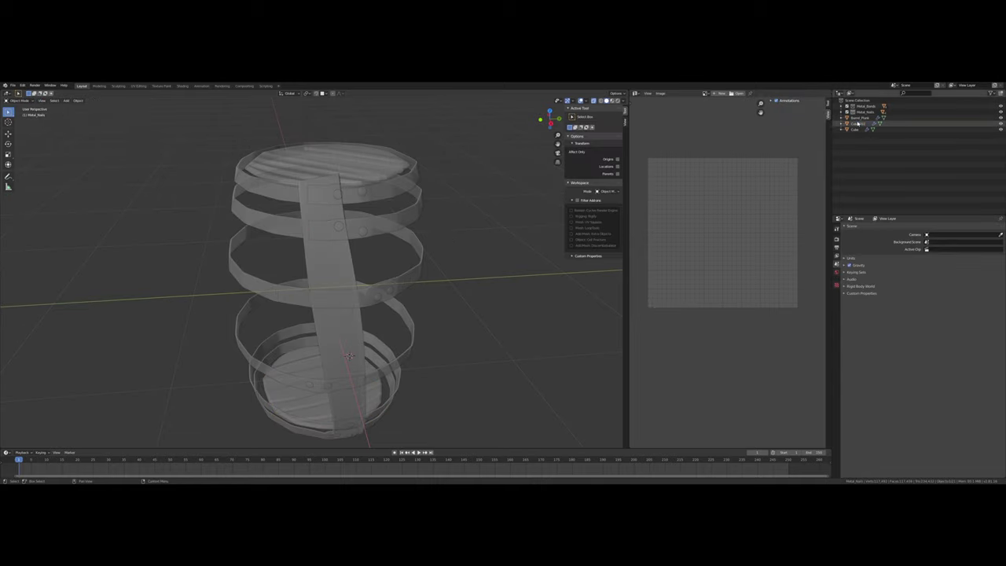
key(ctrl+z)
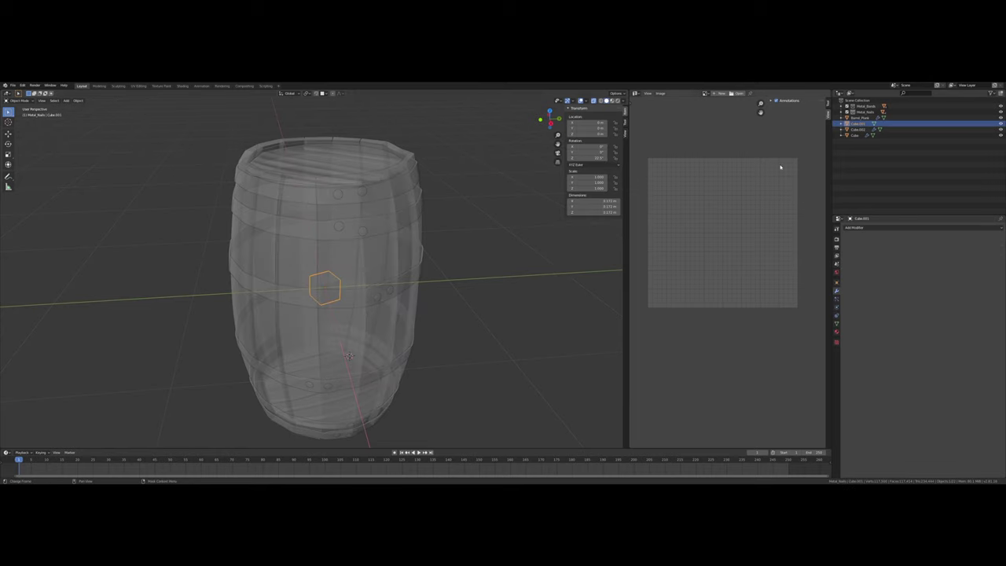
Rename the Barrel_Plank object as Barrel_Plank_Main
click(861, 117)
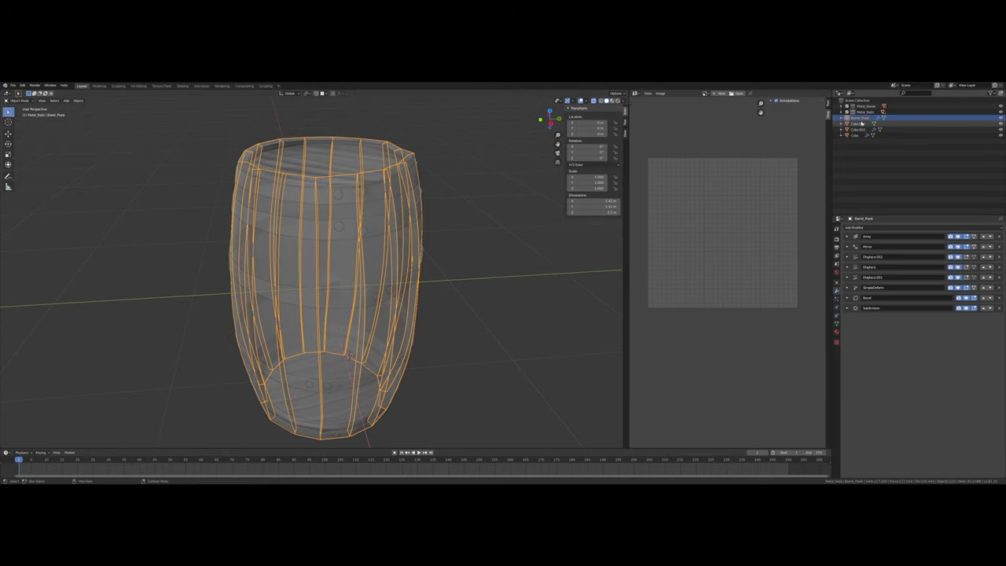
double_click(864, 118)
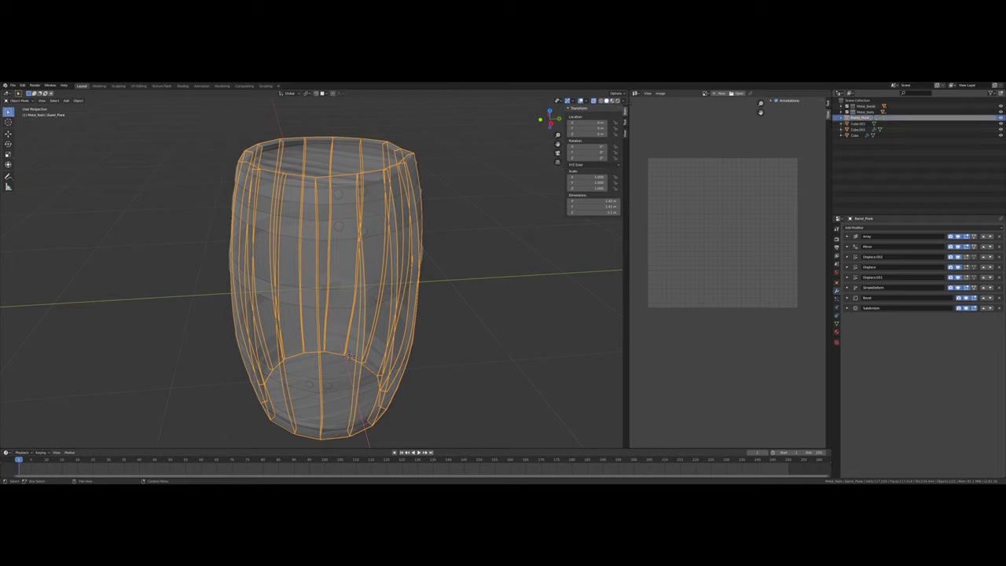
key(Return)
Create three new collections in the scene collection
click(860, 164)
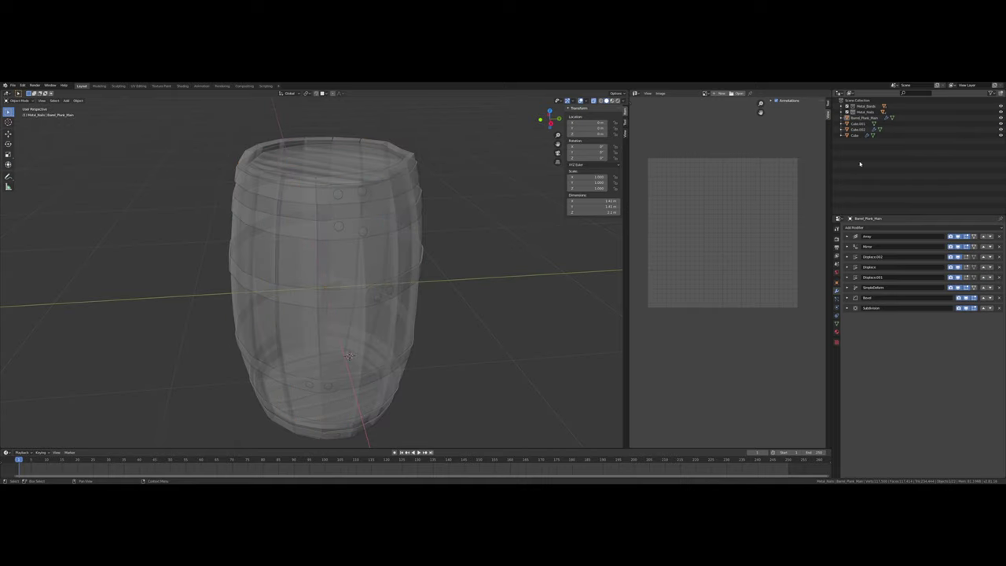
right_click(861, 164)
click(861, 164)
right_click(863, 165)
click(864, 166)
right_click(865, 166)
click(865, 166)
Name the first new collection Barrel_Main and move the Barrel_Plank_Main object into it
double_click(872, 118)
text(Ba)
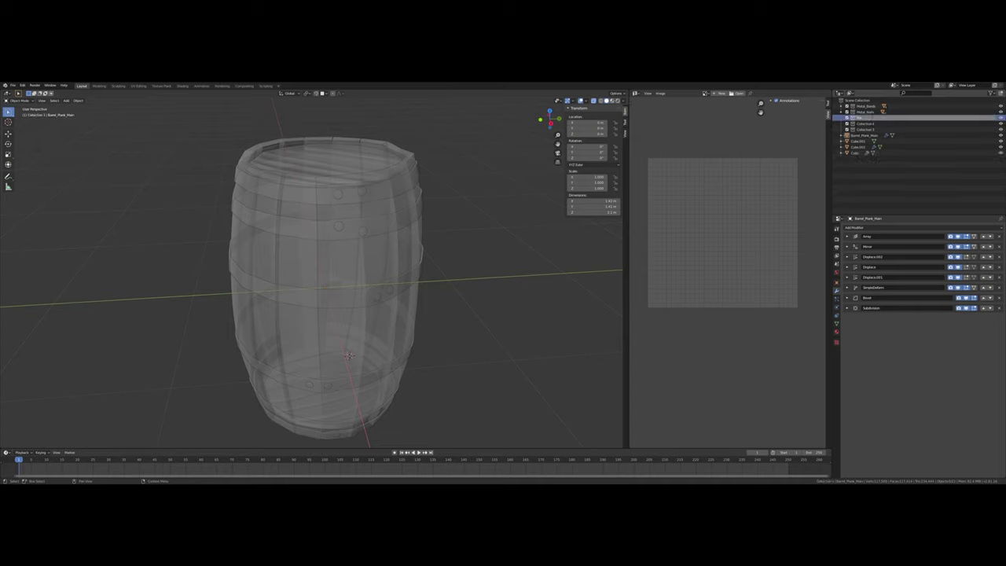
text(rrel_Main)
key(Return)
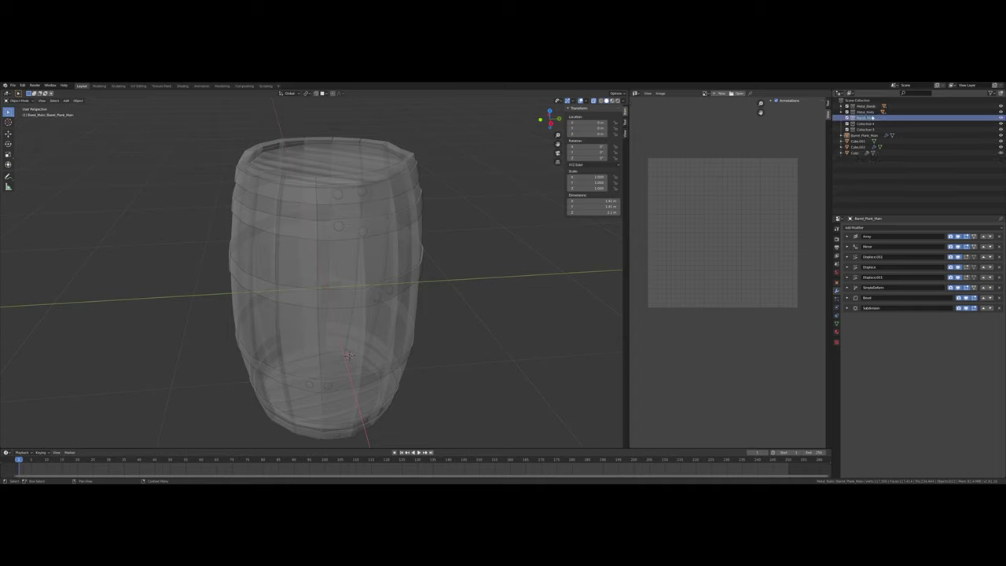
drag(864, 135, 865, 119)
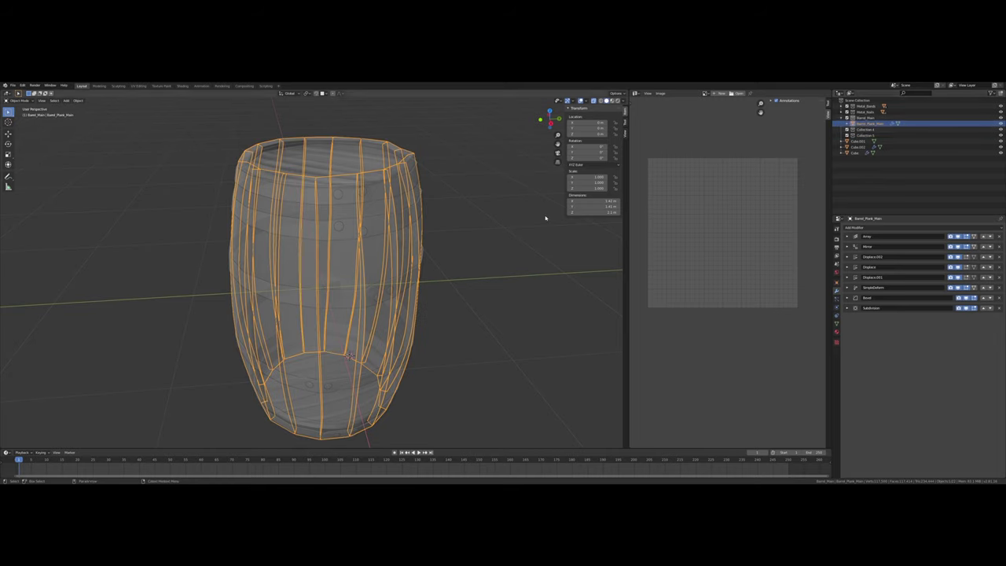
Try applying the Array modifier on Barrel_Plank_Main and check the resulting mesh in Edit Mode
click(847, 235)
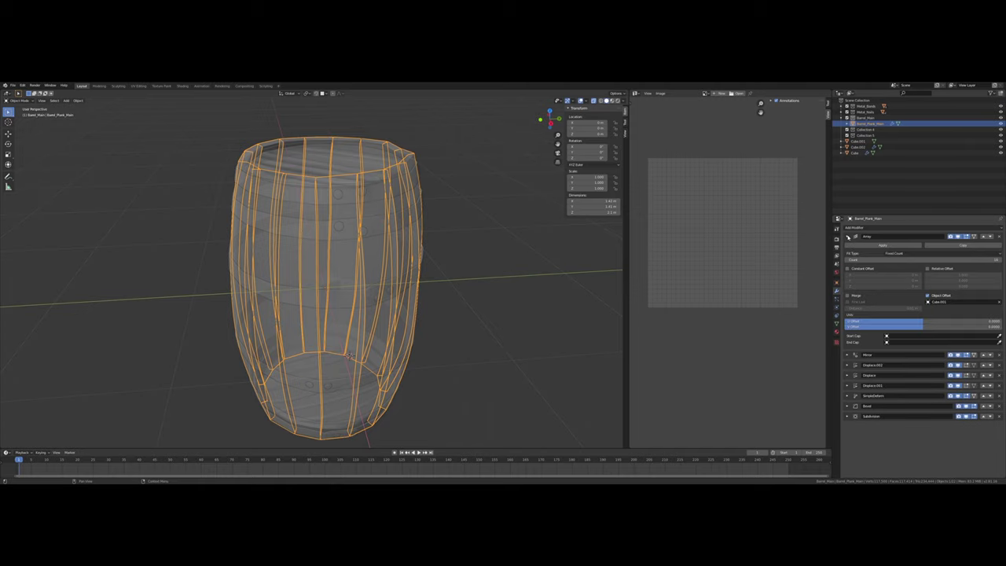
click(848, 237)
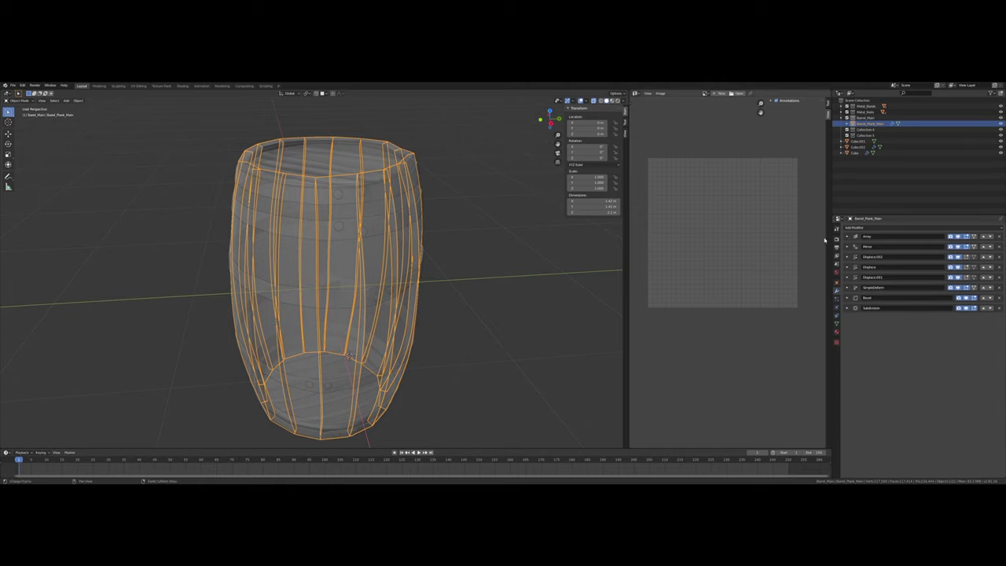
click(847, 236)
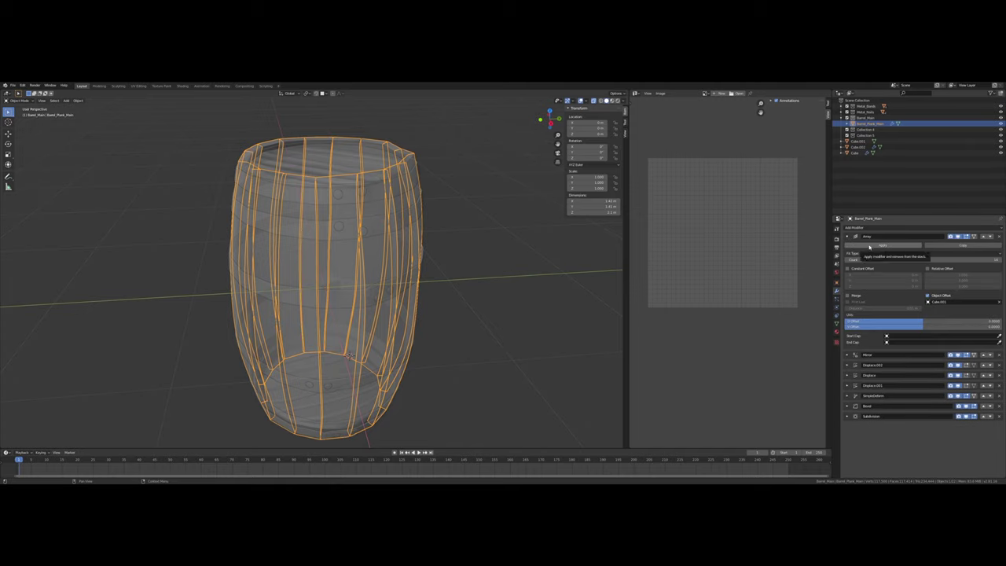
click(869, 245)
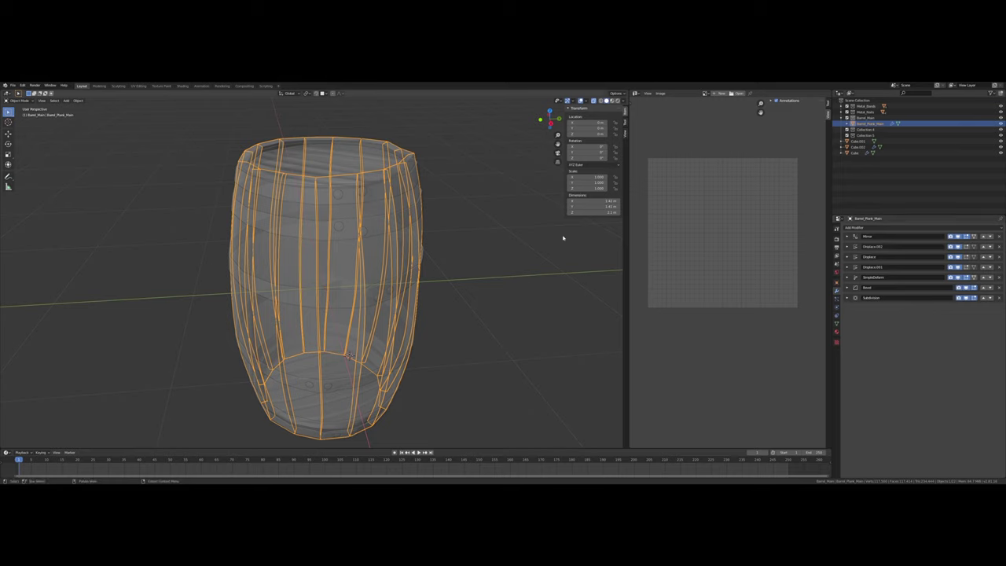
key(Tab)
key(Tab)
middle_drag(490, 227, 495, 218)
click(495, 218)
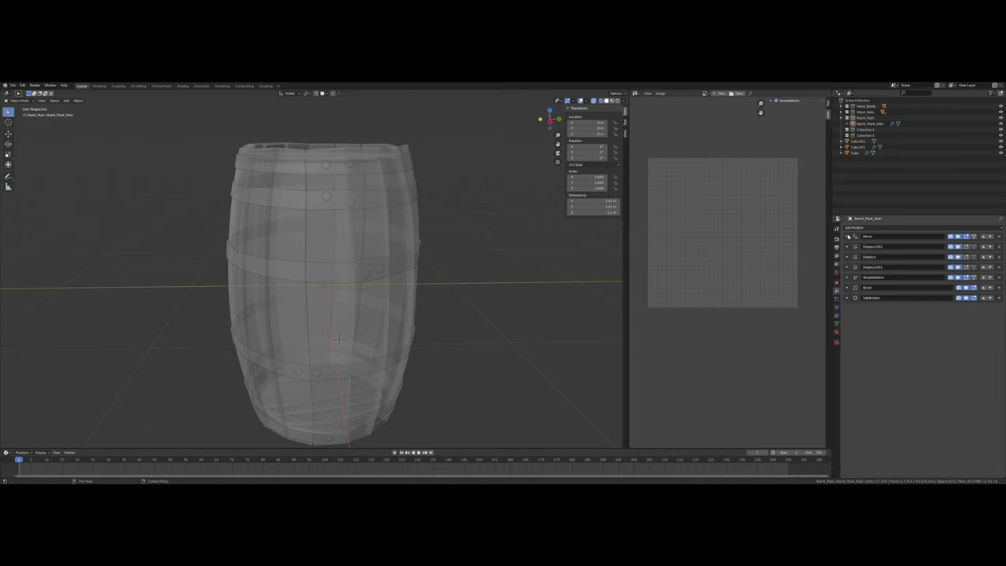
Try applying the Mirror modifier on the barrel planks and inspect the real geometry in Edit Mode
click(847, 235)
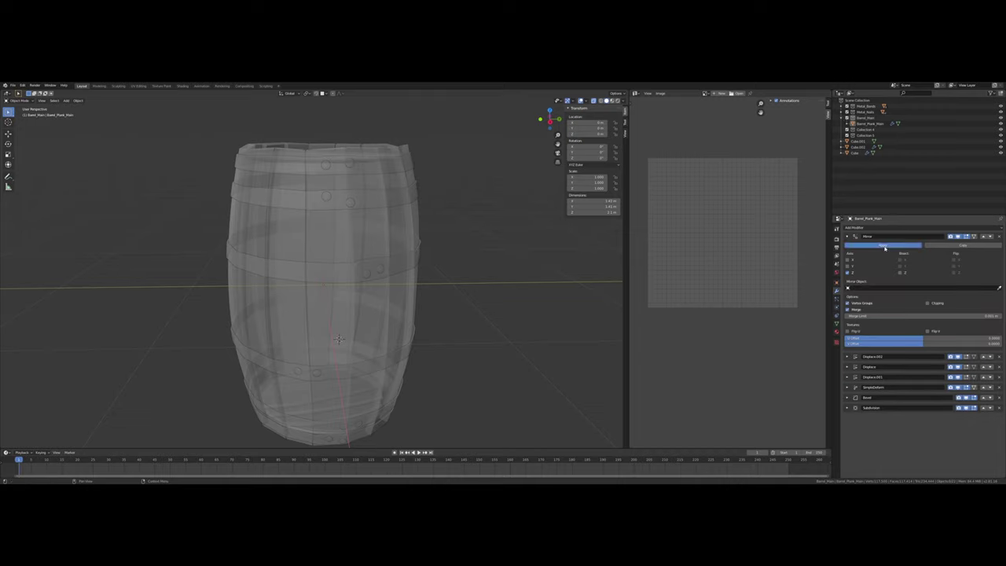
click(883, 246)
key(Tab)
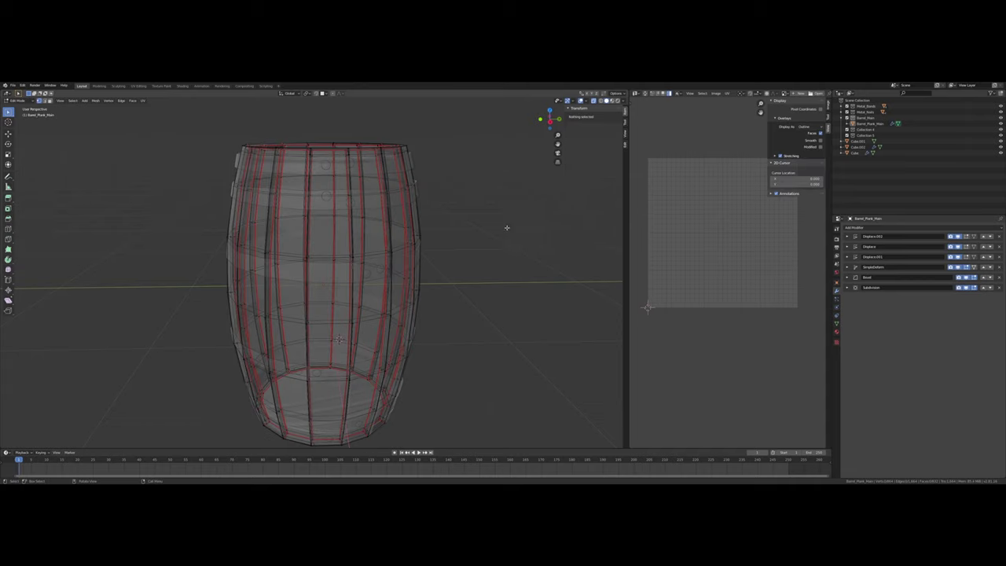
key(Tab)
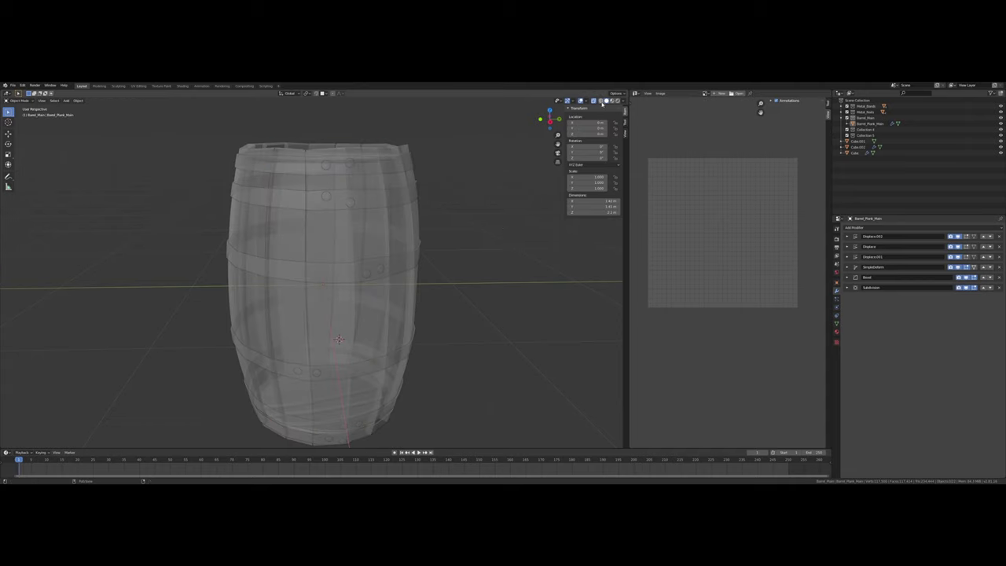
Turn off X-ray display and view the whole barrel as a solid
middle_drag(423, 174, 424, 174)
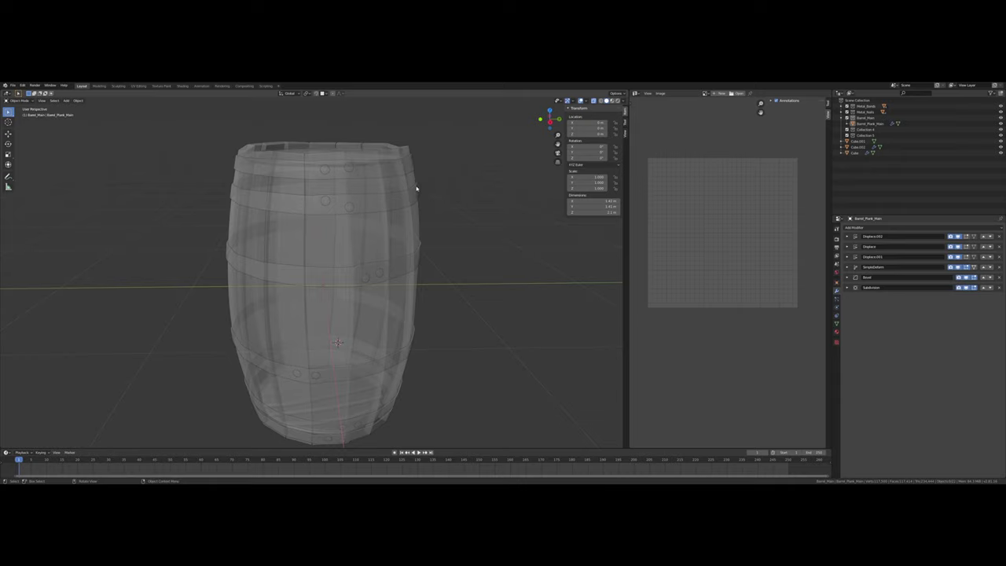
key(alt+z)
mouse_move(458, 165)
middle_down()
mouse_move(403, 201)
mouse_move(391, 190)
middle_up()
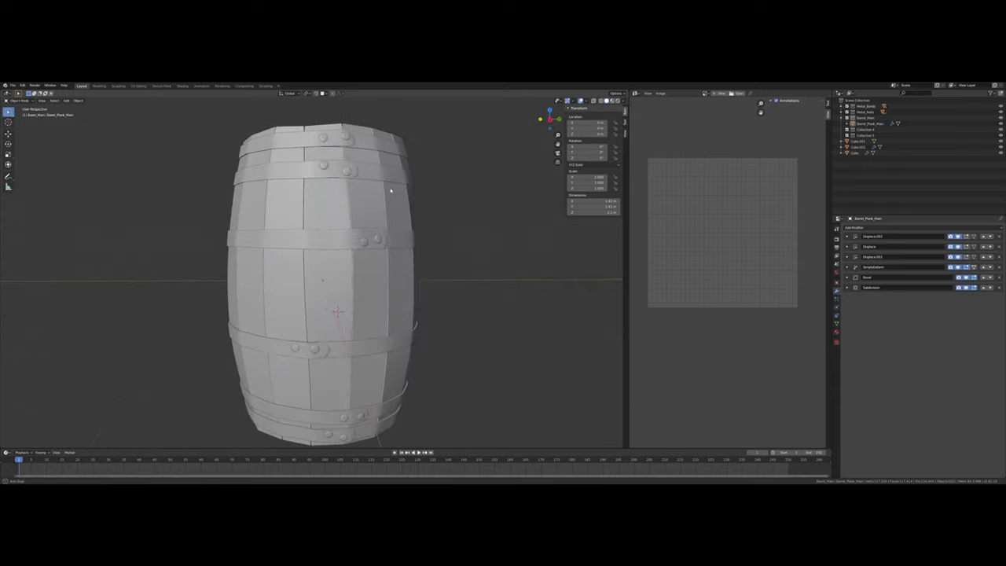
scroll(399, 206, down, 2)
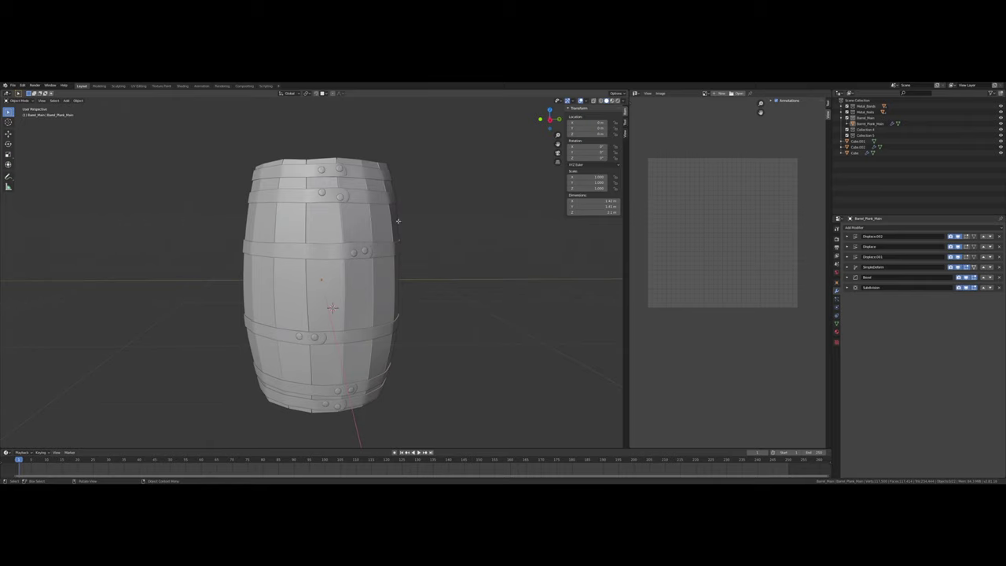
Undo applying the Mirror and Array modifiers on Barrel_Plank_Main
key(ctrl+z)
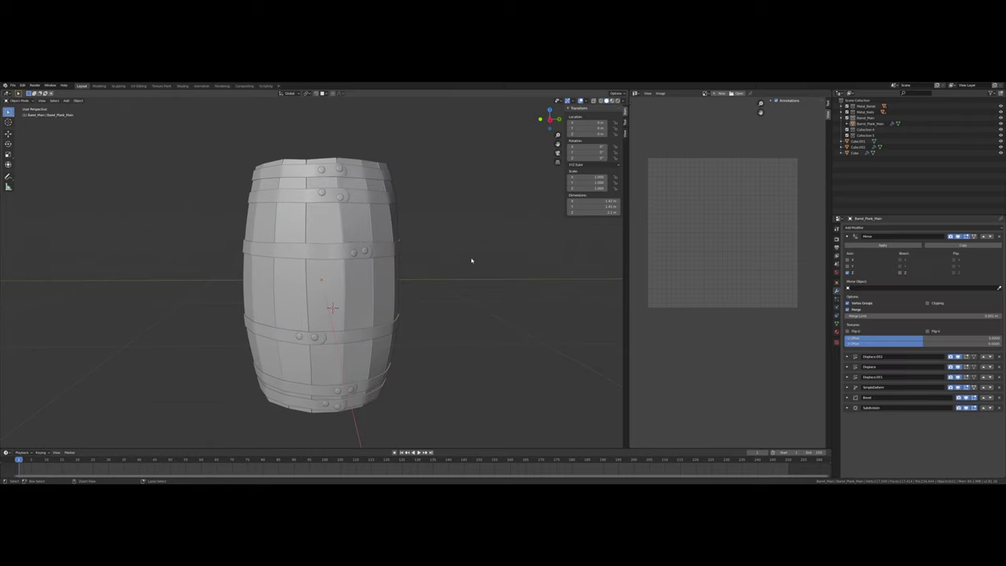
key(ctrl+z)
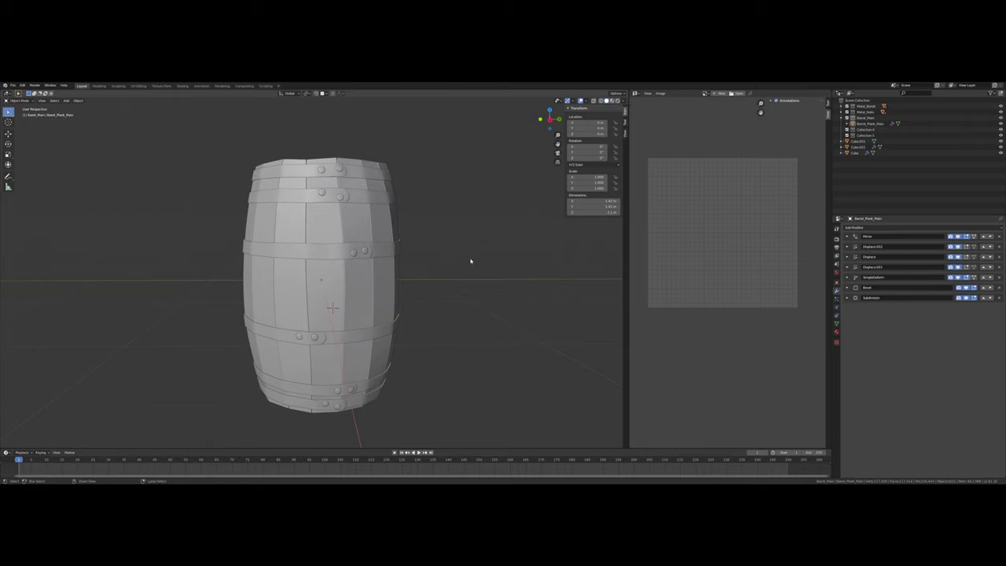
key(ctrl+z)
key(ctrl+z)
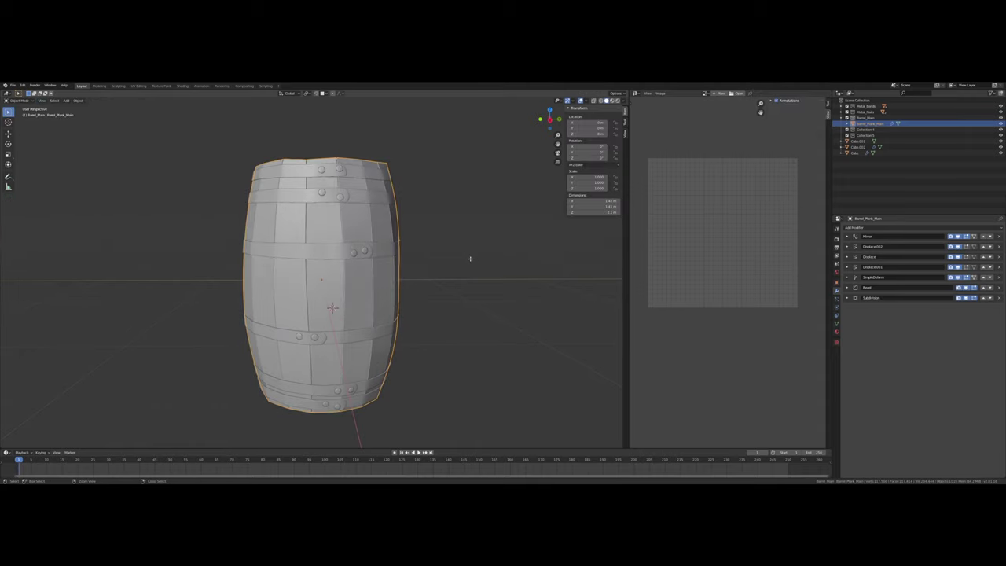
key(ctrl+z)
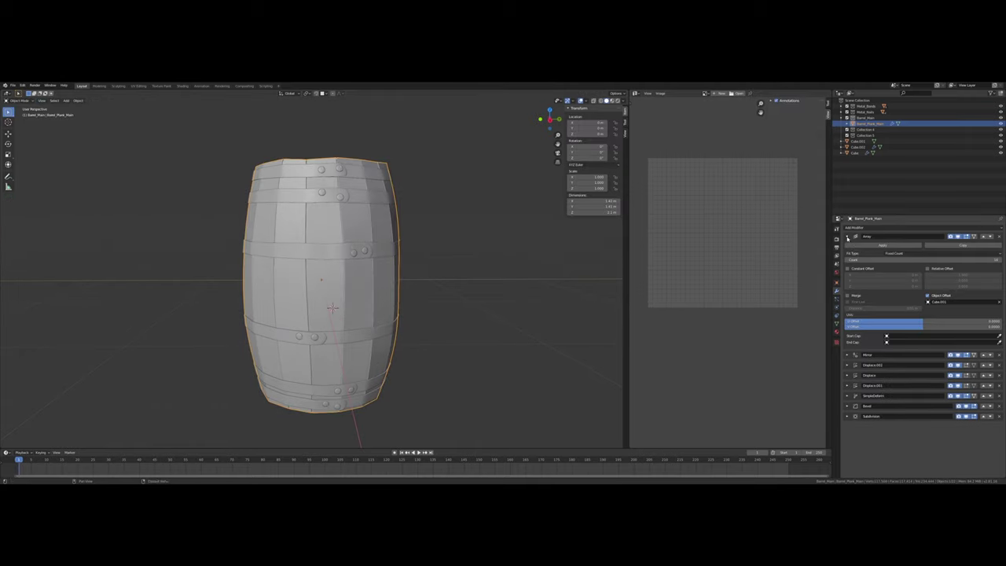
key(ctrl+z)
middle_drag(488, 246, 510, 237)
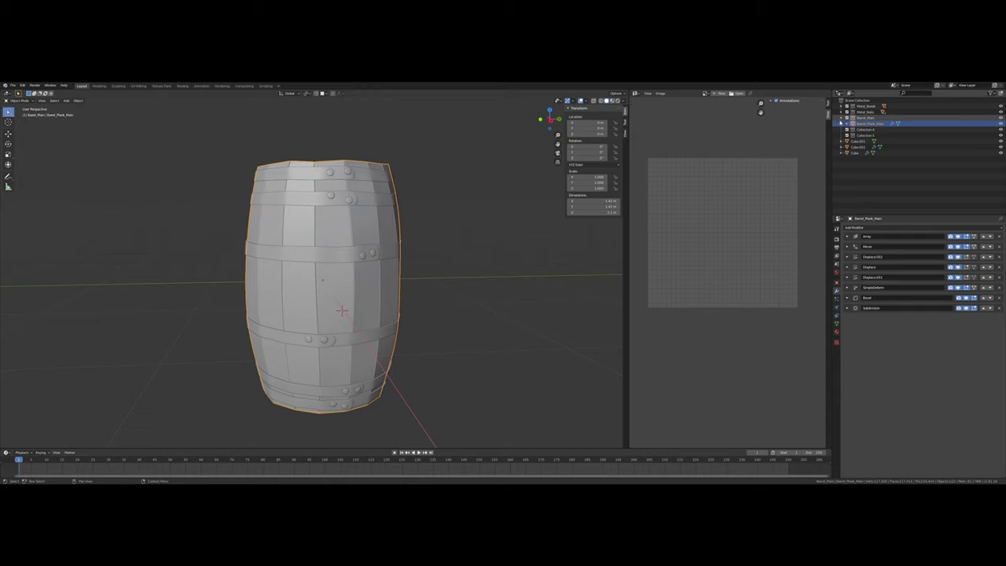
Collapse the Barrel_Main collection and rename Collection 4 as Barrel_Top
click(840, 118)
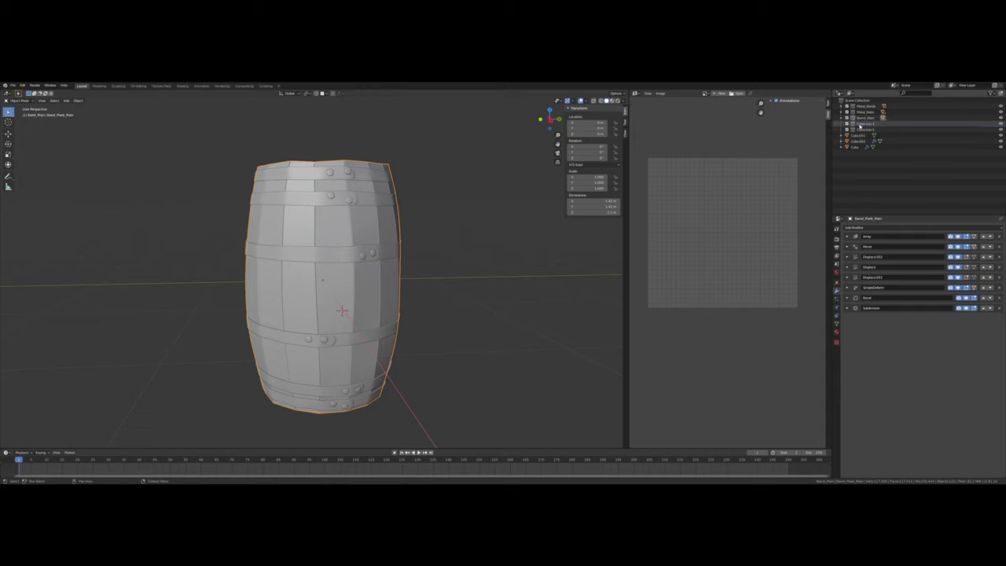
click(860, 123)
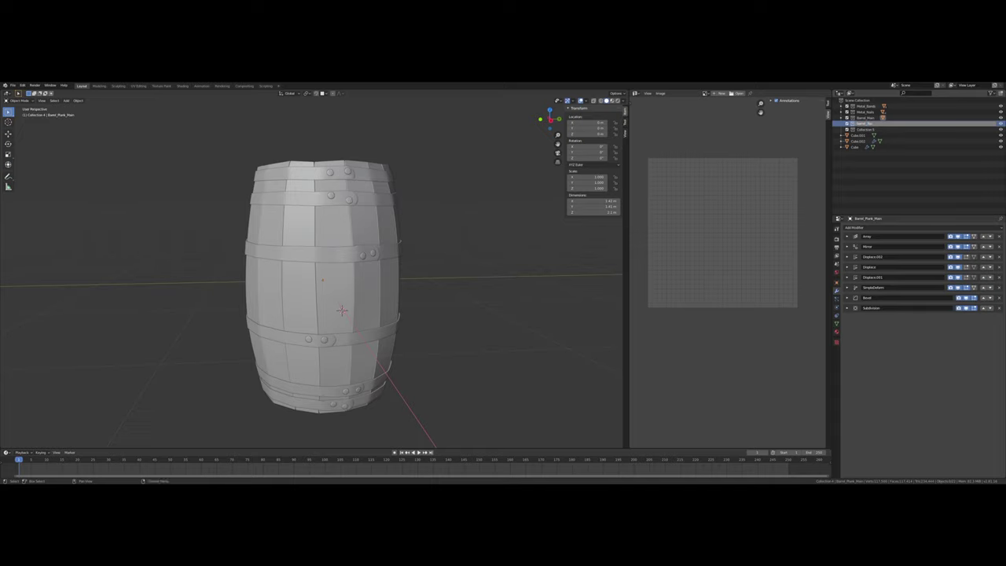
click(861, 124)
Try deleting the small Cube.001 object at the barrel's centre, then undo the deletion
click(859, 136)
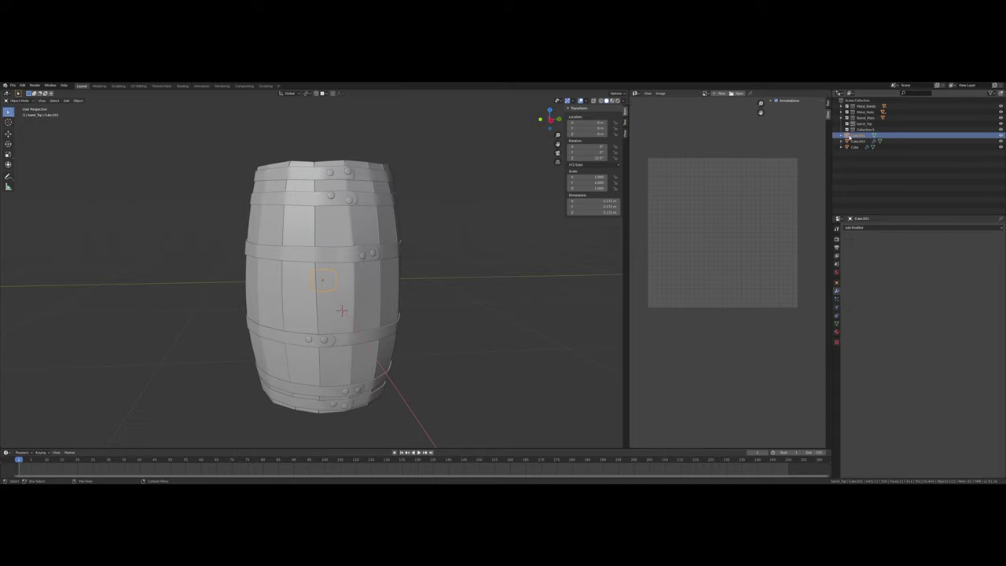
middle_drag(494, 195, 497, 210)
right_click(859, 136)
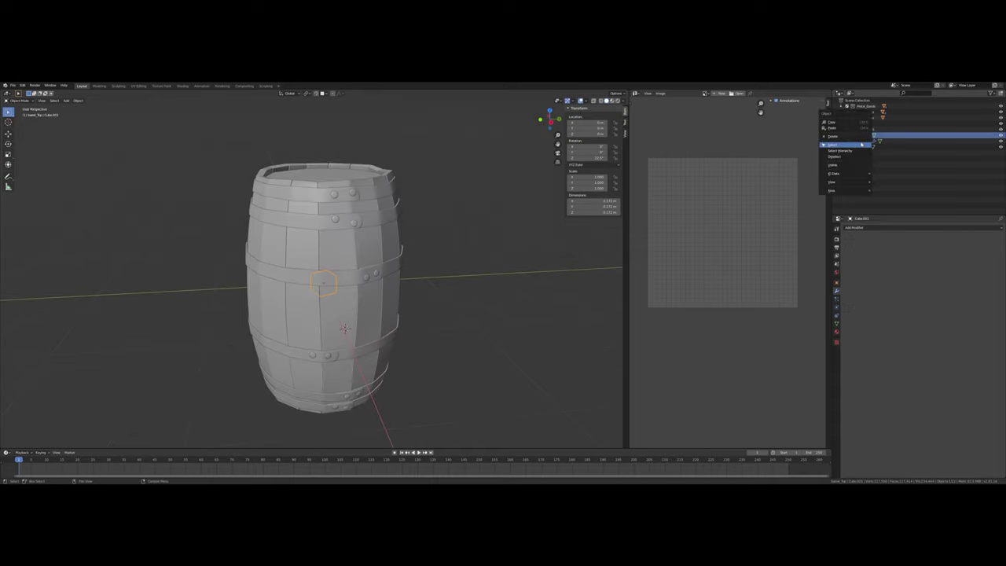
click(859, 142)
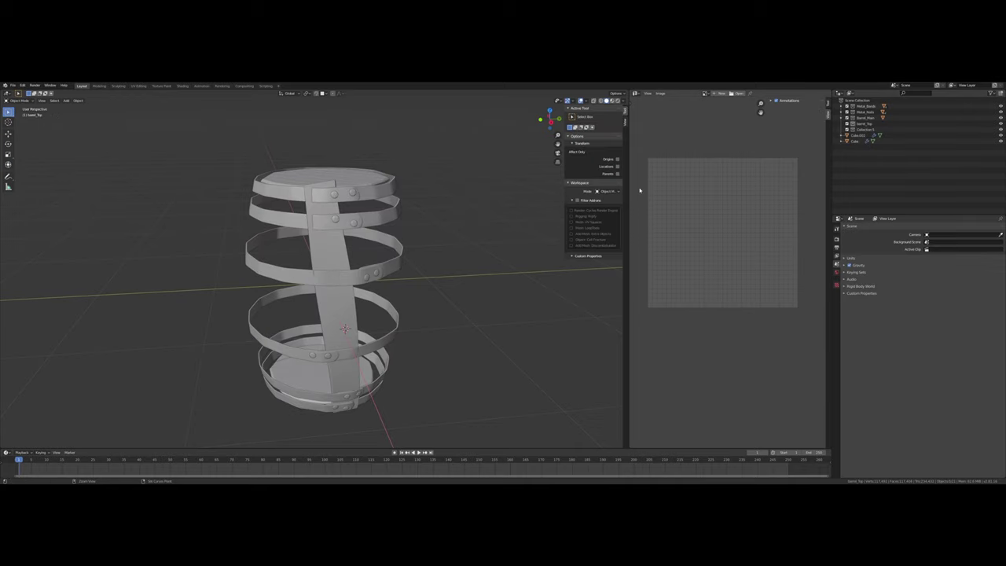
key(ctrl+z)
Identify the two lid objects and move the top lid, Cube, into the Barrel_Top collection
click(857, 141)
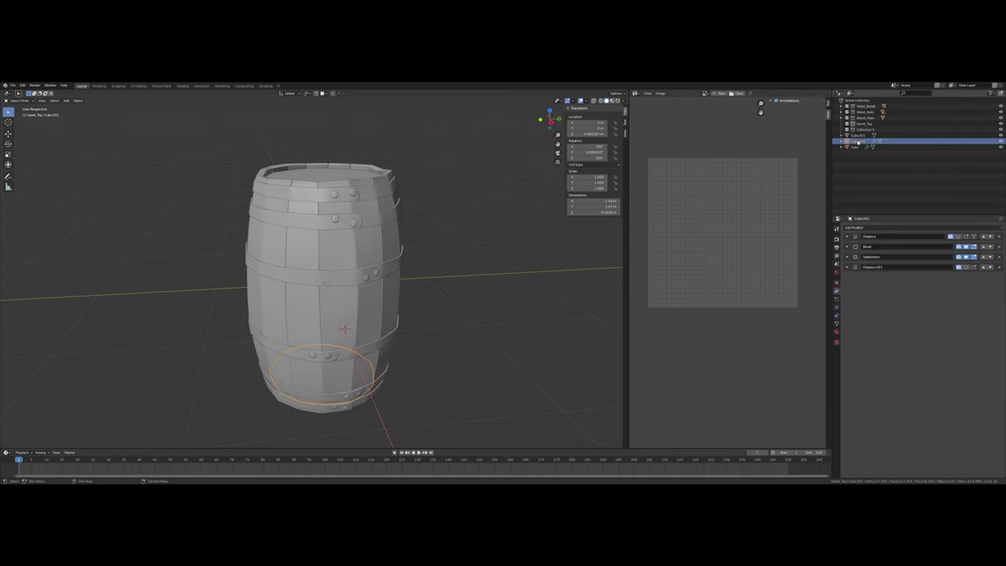
click(862, 147)
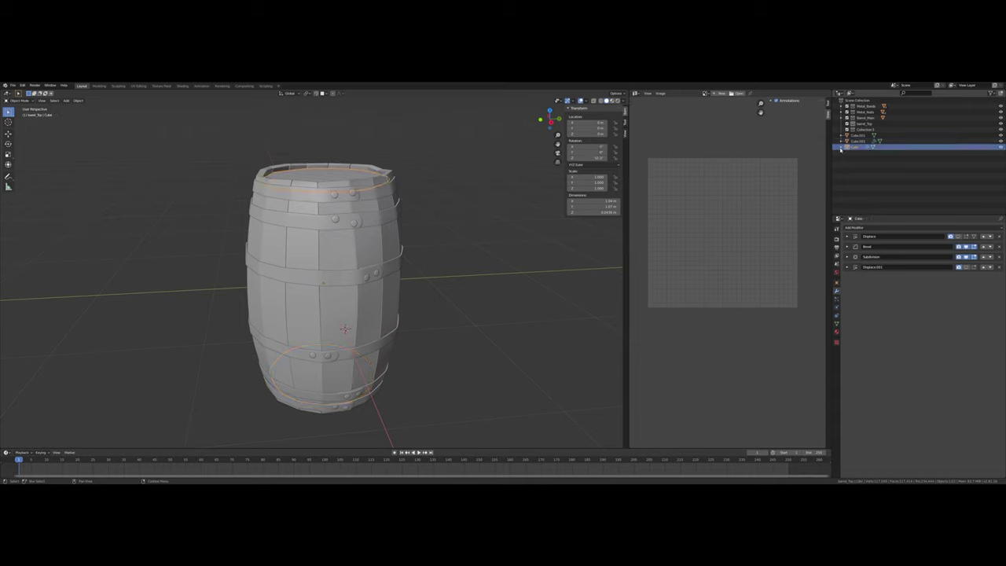
drag(852, 149, 863, 124)
Rename the remaining new collection as Barrel_bottom and move the bottom lid, Cube.002, into it
click(862, 135)
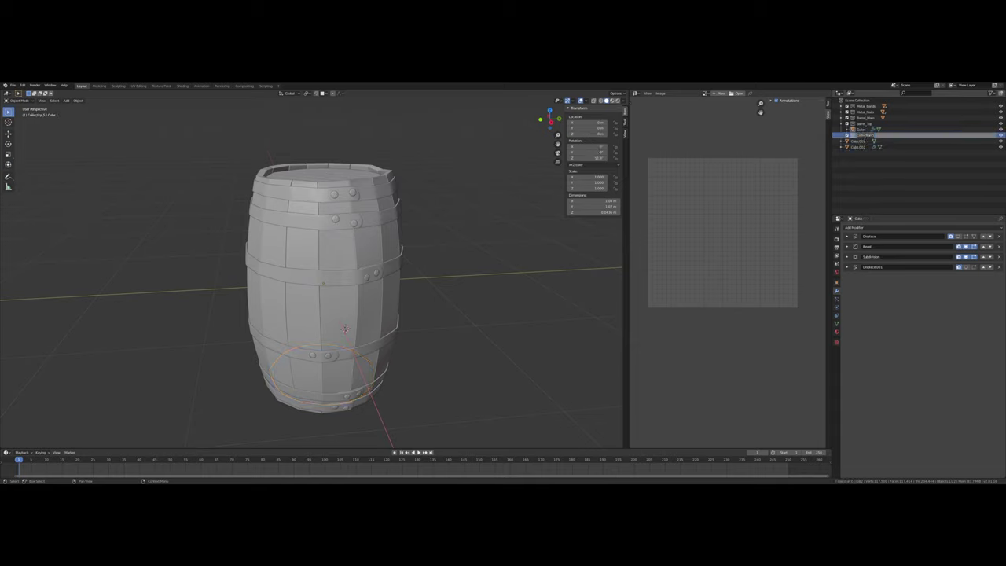
text(Barrel_Bottom)
key(Return)
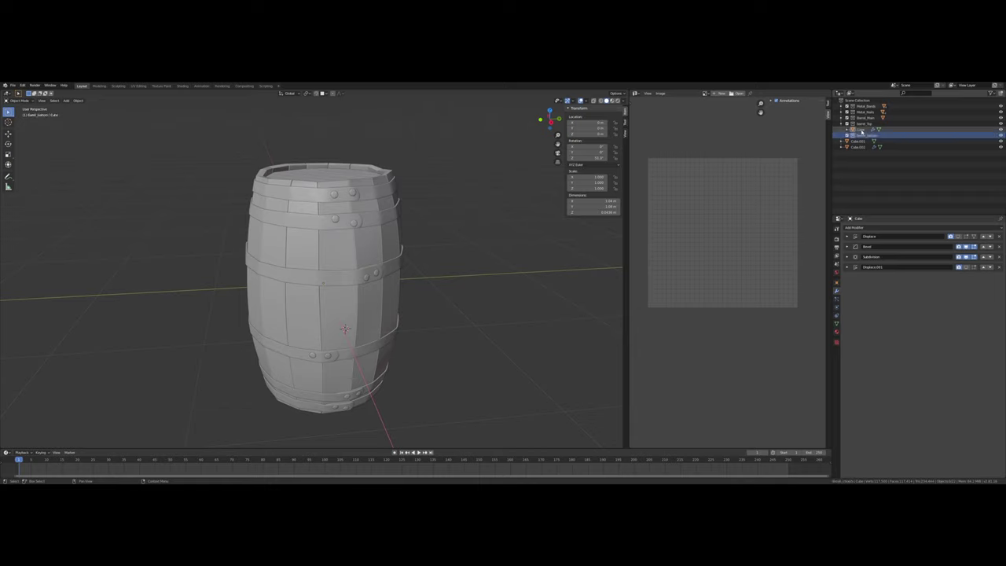
click(856, 147)
drag(860, 147, 864, 138)
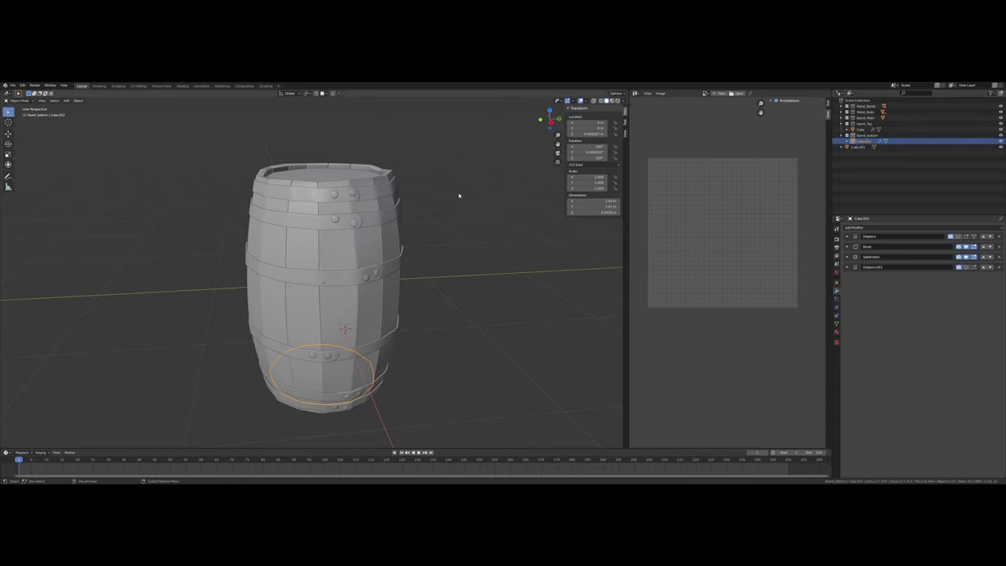
Inspect the barrel's top and bottom lids to check that each object matches its collection
shift+middle_drag(445, 195, 429, 274)
click(330, 257)
middle_drag(371, 248, 393, 267)
scroll(367, 257, up, 2)
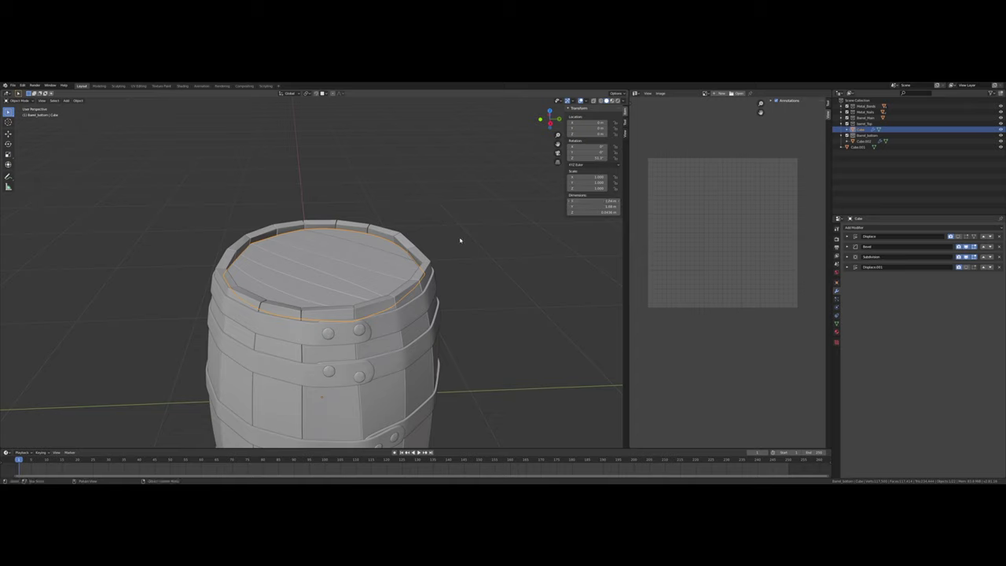
middle_drag(461, 241, 491, 231)
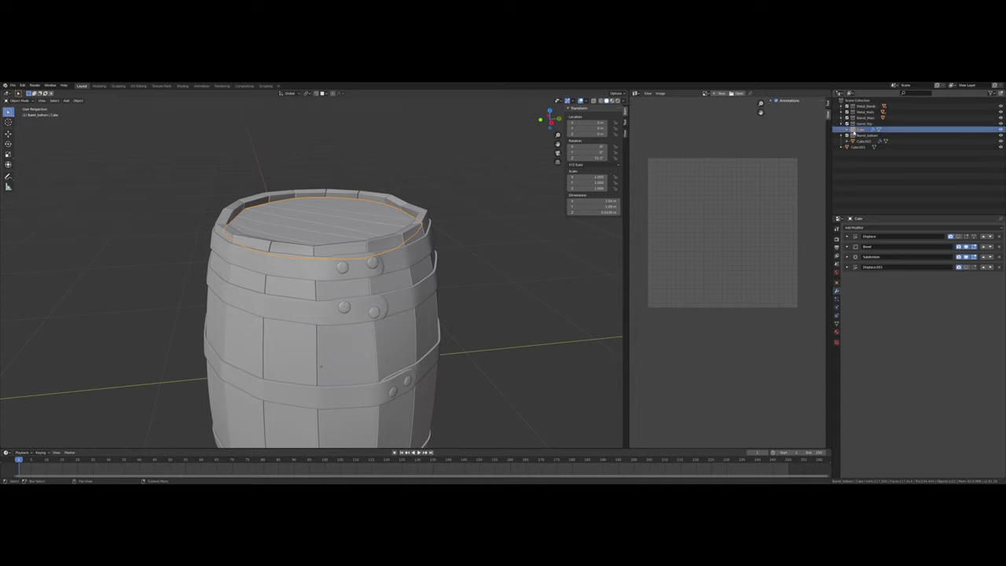
middle_drag(535, 252, 508, 261)
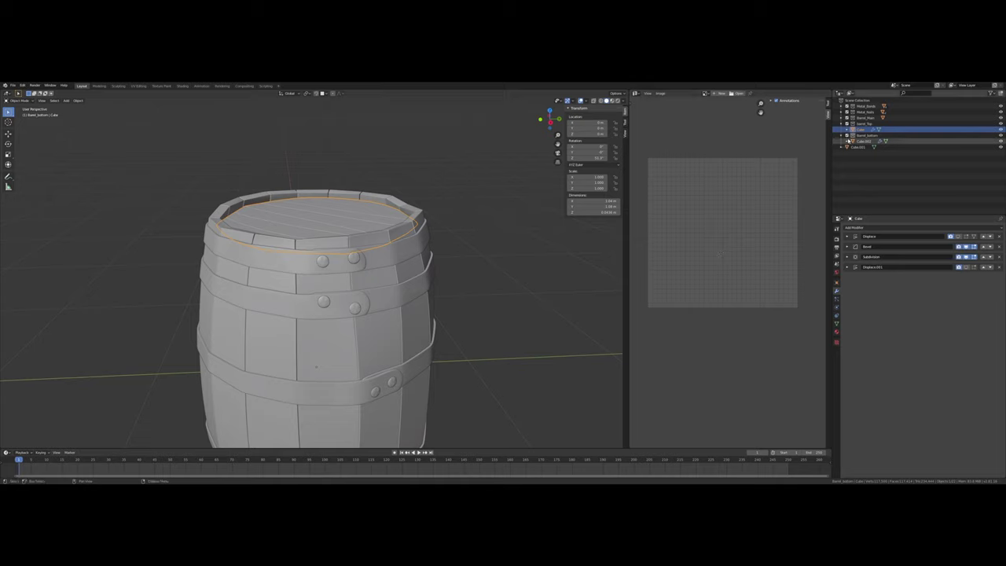
click(857, 140)
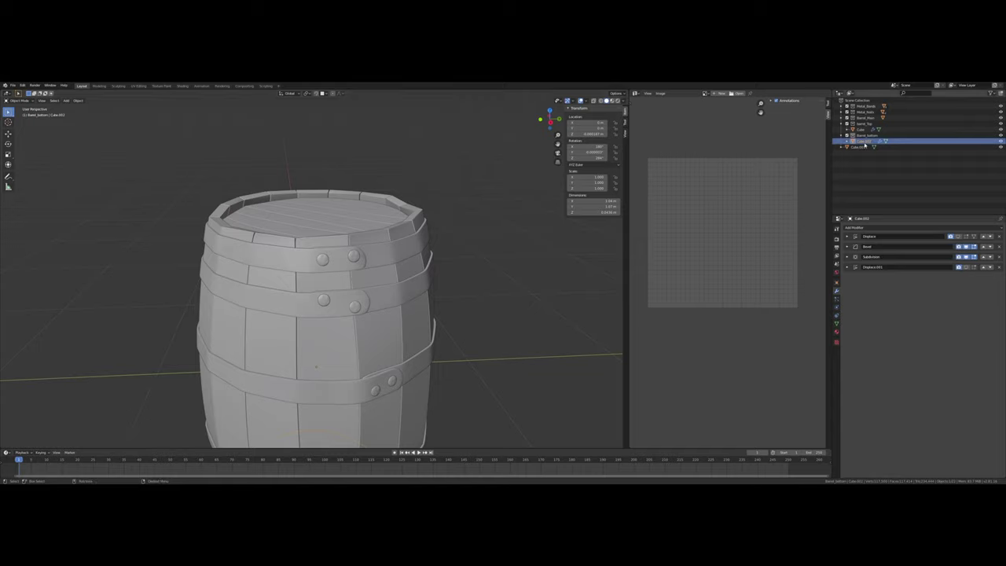
middle_drag(489, 283, 406, 220)
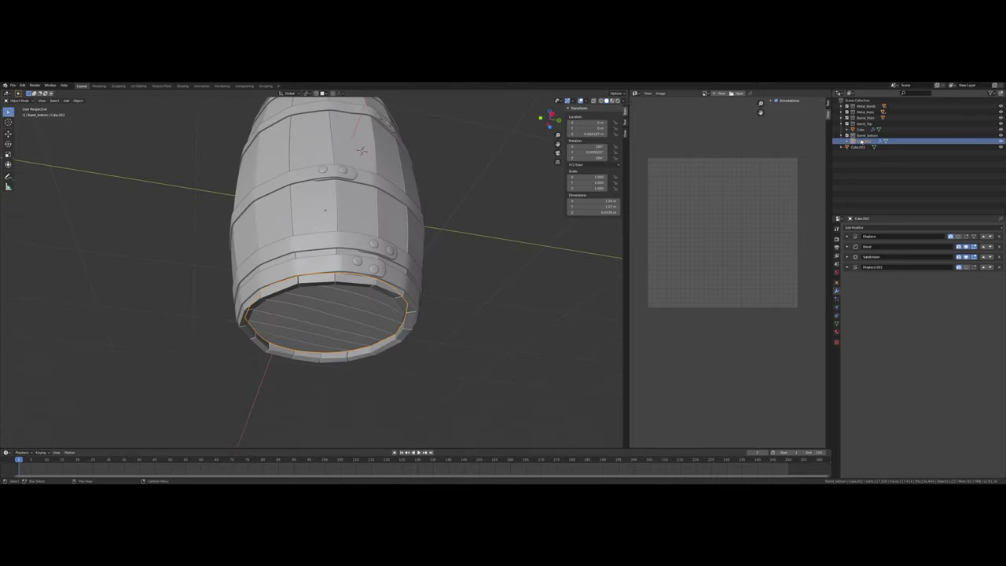
Collapse the Barrel_Top collection and select the small Cube.001 object at the barrel's centre
click(842, 124)
click(842, 123)
click(842, 124)
click(857, 140)
middle_drag(621, 201, 498, 233)
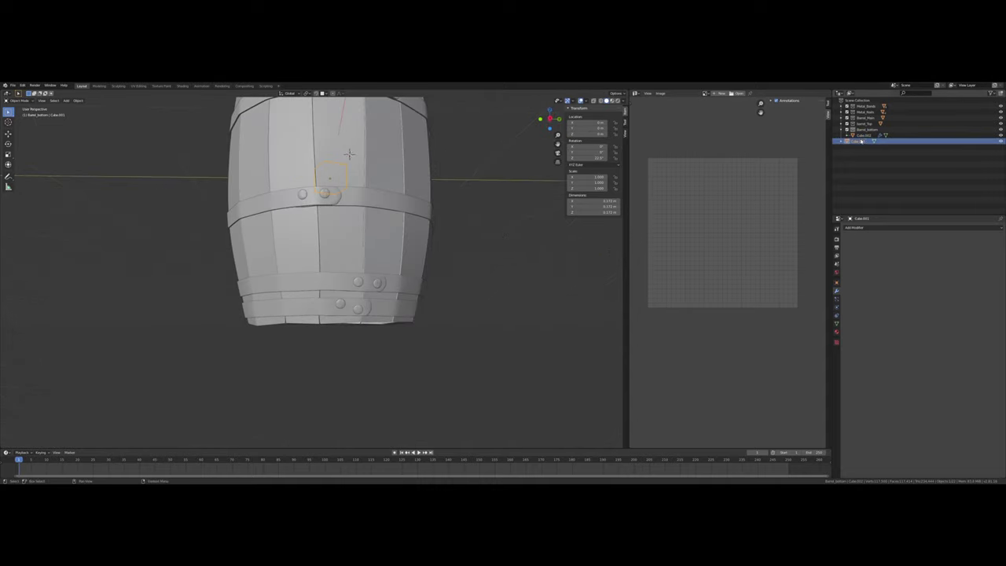
Create a new collection in the scene and name it Backup
click(862, 163)
right_click(862, 163)
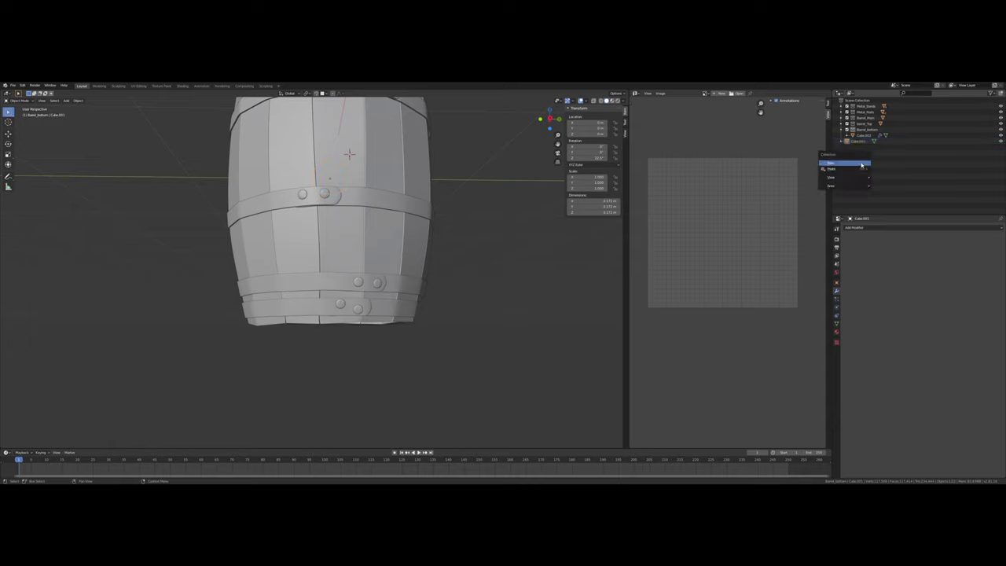
click(862, 163)
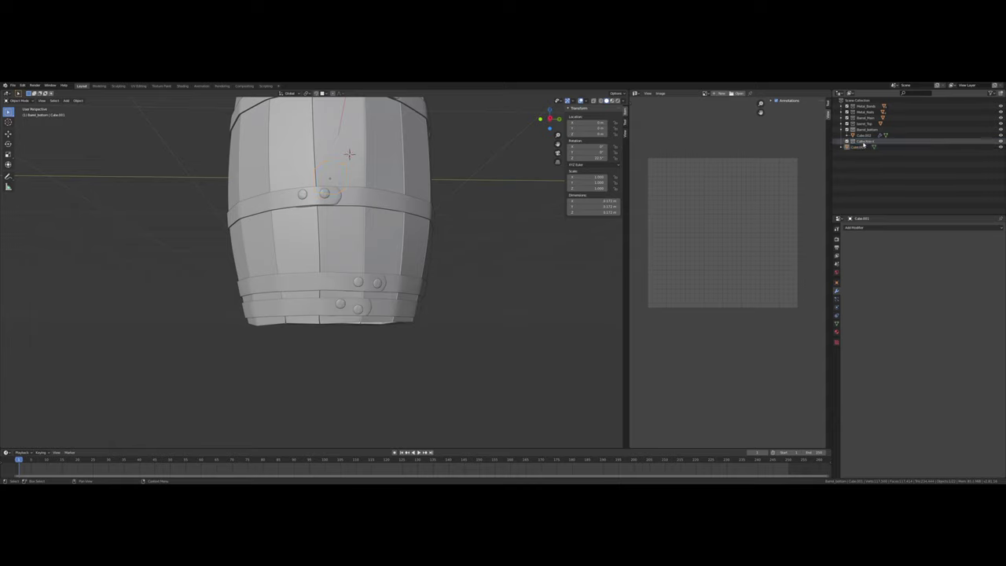
text(P)
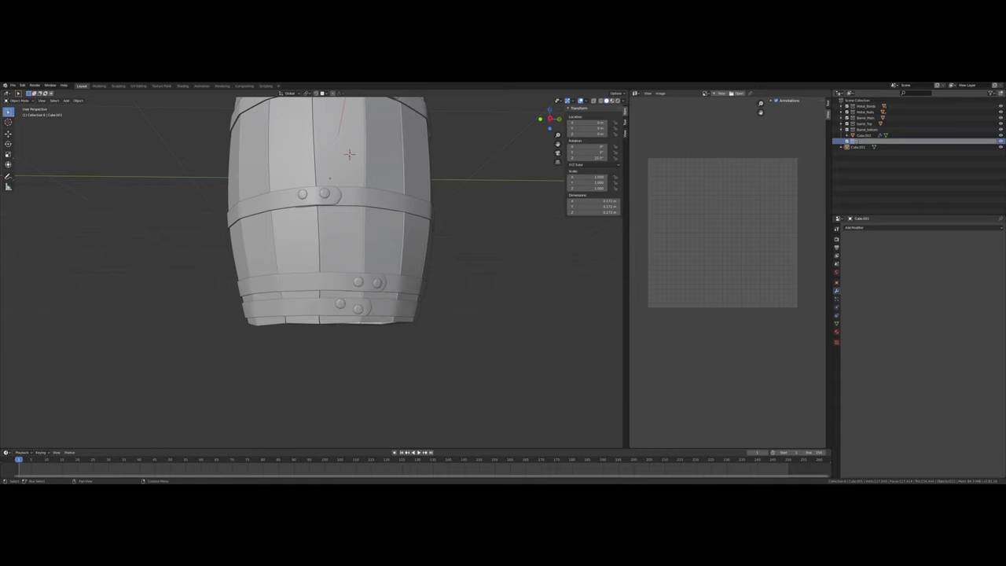
key(Return)
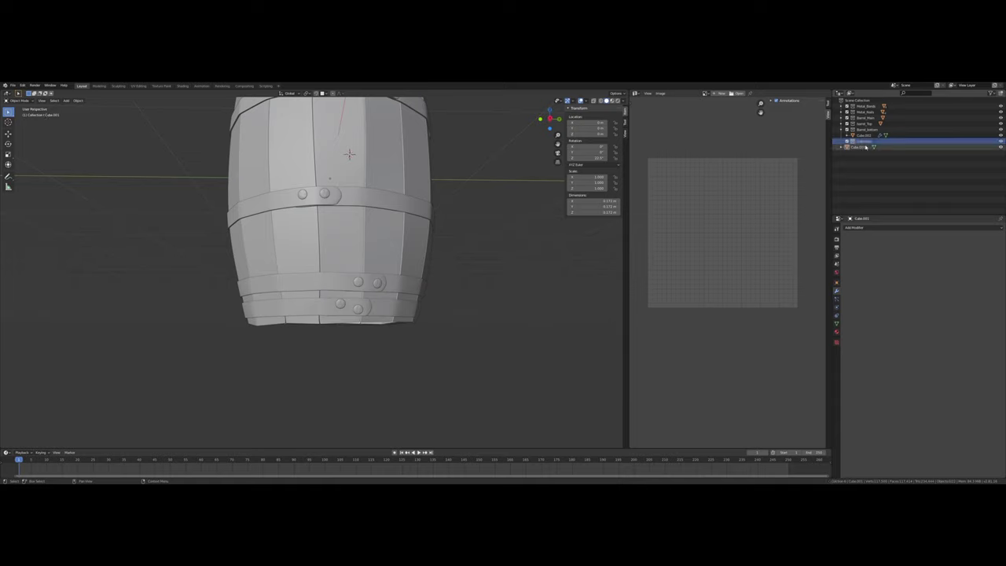
double_click(859, 142)
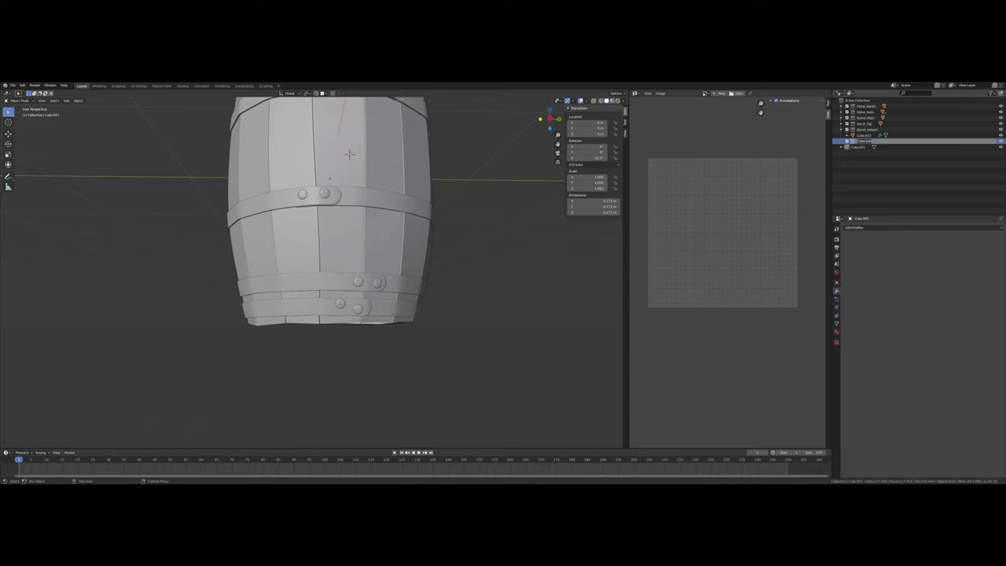
text(Backup)
key(Return)
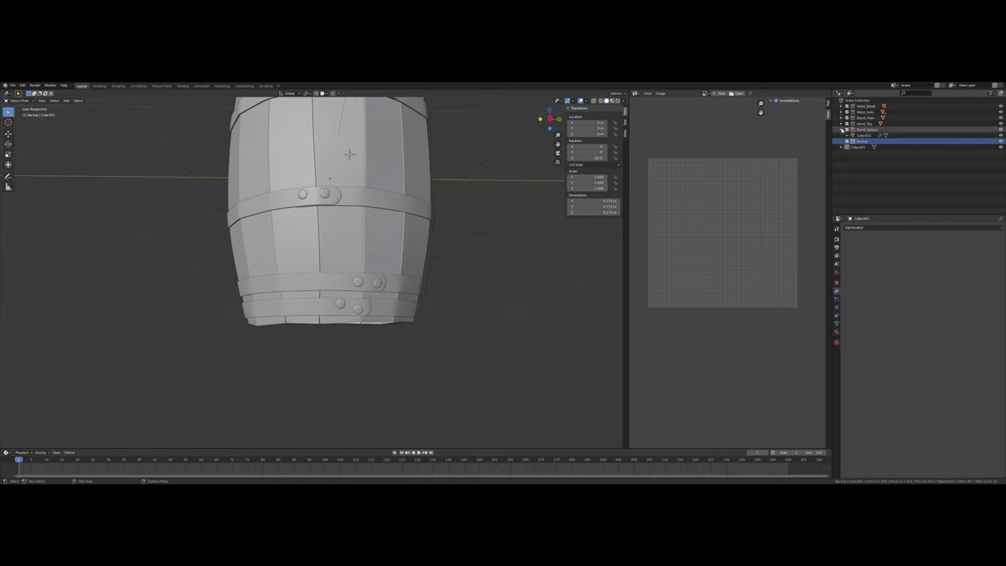
Move the five barrel part collections, from the metal bands through Barrel_bottom, and the Cube.001 object into the Backup collection
click(841, 129)
click(865, 105)
shift+click(864, 129)
drag(864, 130, 859, 139)
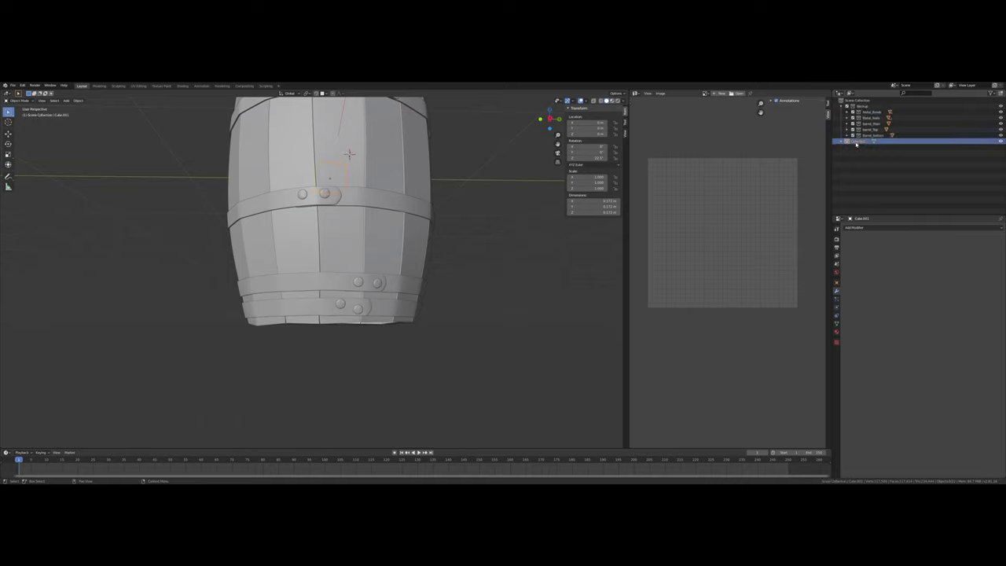
drag(856, 143, 857, 107)
Duplicate the Backup collection with its contents, then exclude the original Backup from the view layer and collapse it
right_click(857, 107)
click(855, 114)
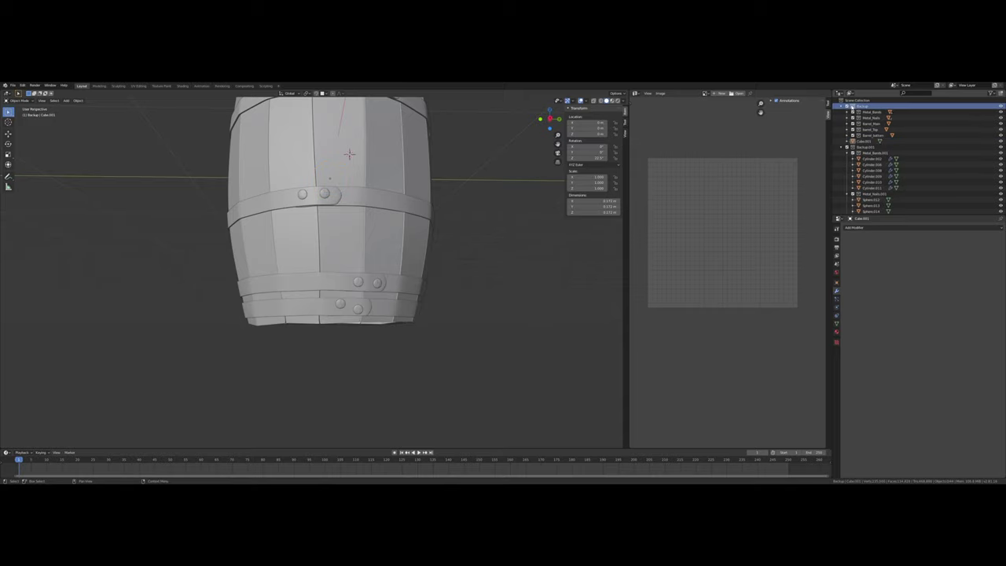
click(846, 105)
click(841, 107)
Rename the duplicated collection, Backup.001, as Export
double_click(865, 113)
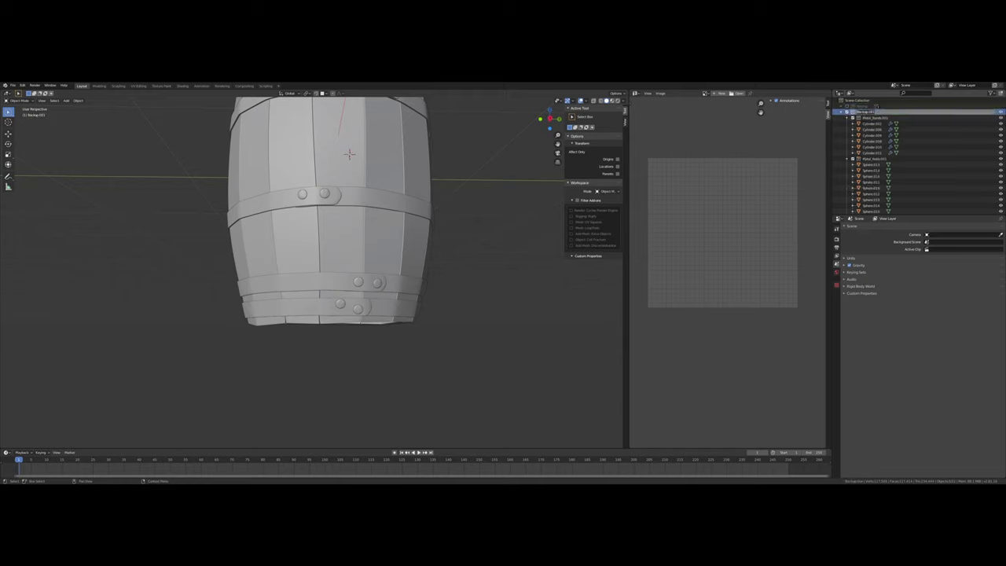
text(Export)
key(Return)
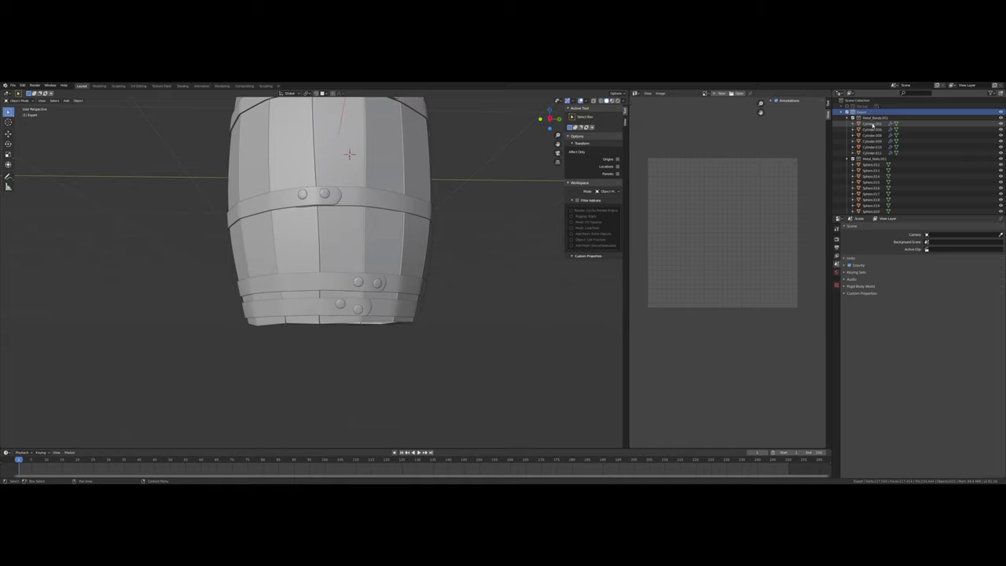
Separate the whole mesh of the barrel's bottom lid into individual plank objects by loose parts
click(846, 117)
click(846, 123)
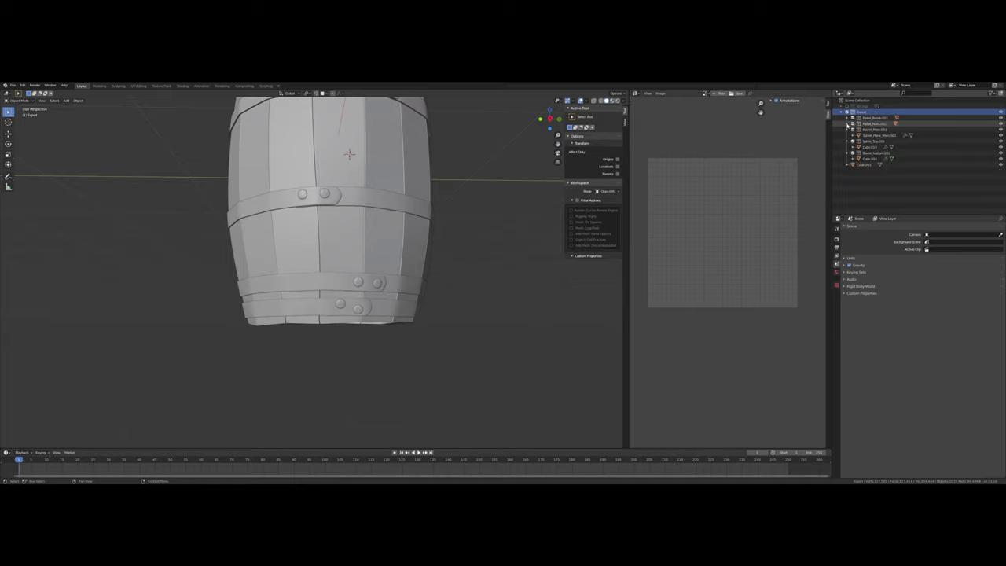
click(866, 159)
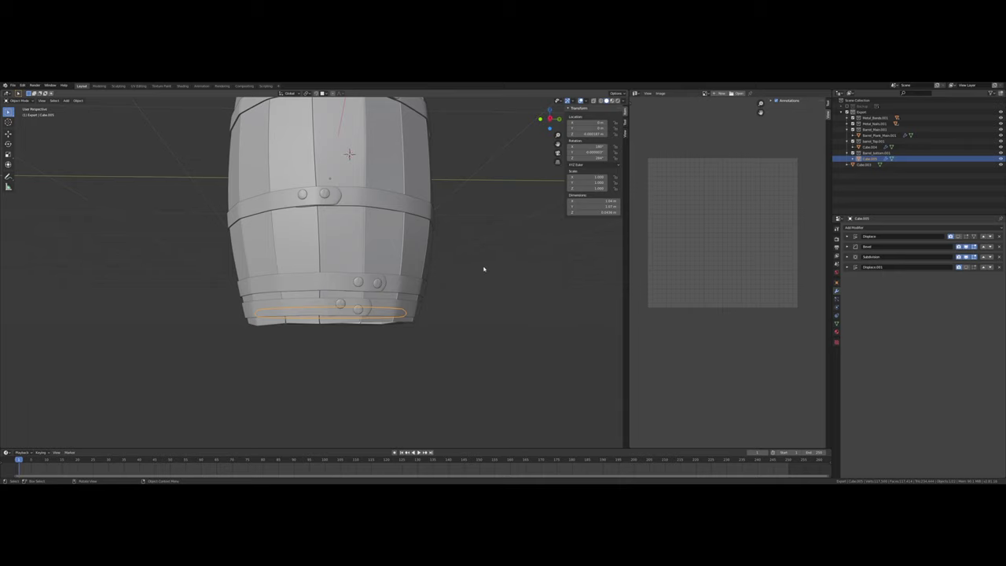
middle_drag(477, 271, 463, 215)
key(Tab)
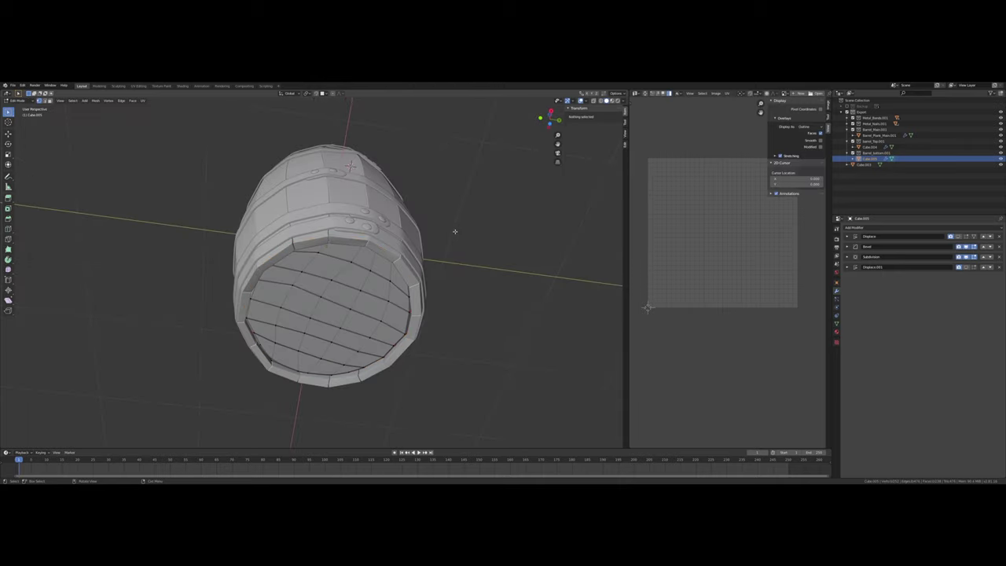
key(a)
right_click(444, 260)
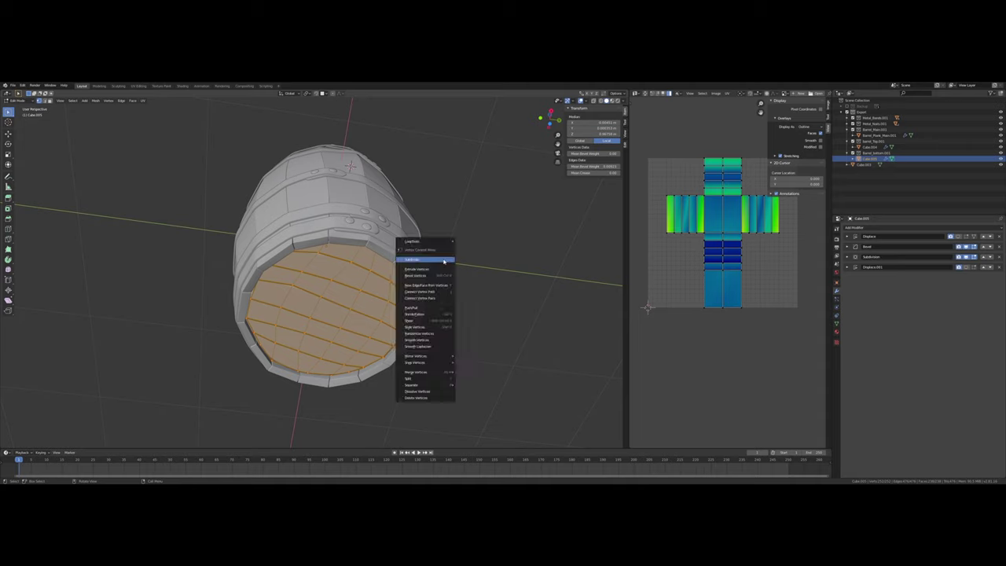
mouse_move(432, 385)
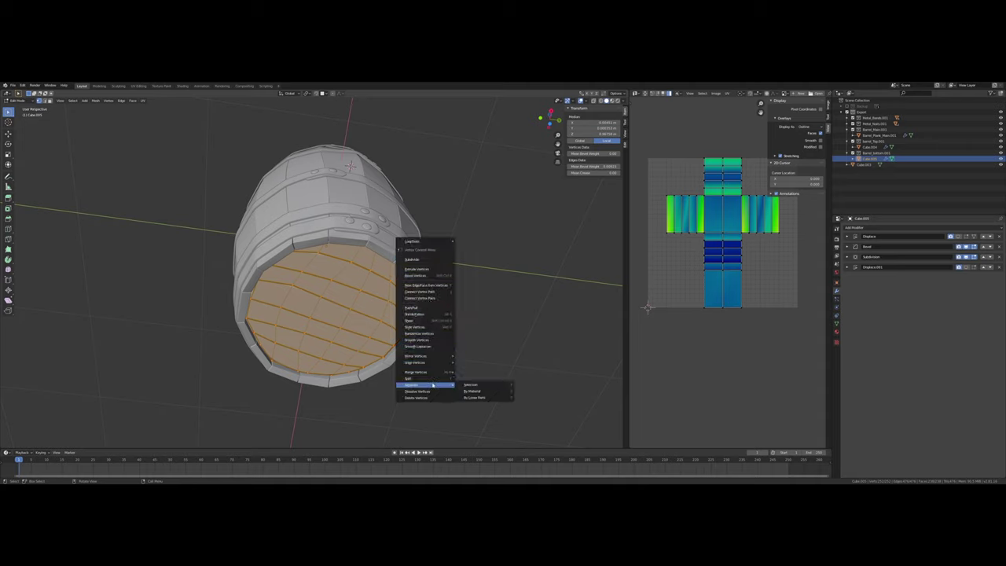
click(475, 386)
middle_drag(478, 314, 471, 291)
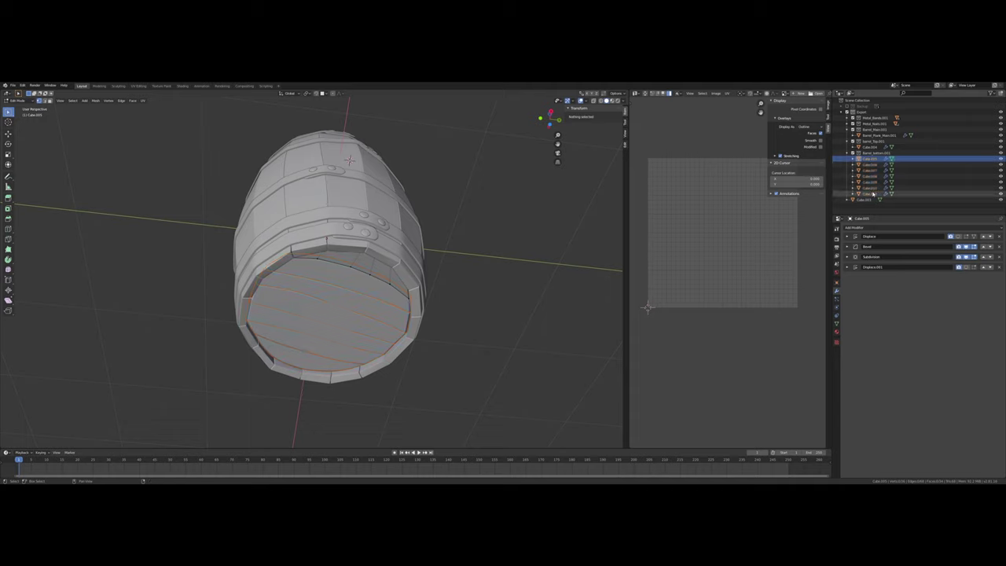
Rename the Export collection as Export_low and return to Object Mode
click(862, 112)
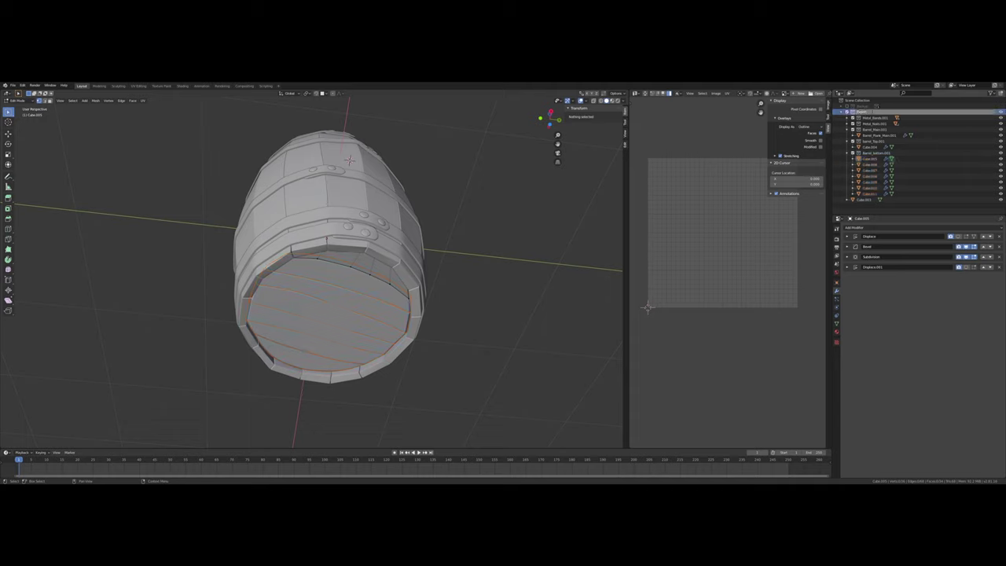
double_click(868, 111)
text(fbx)
key(Return)
middle_drag(508, 204, 482, 188)
key(Tab)
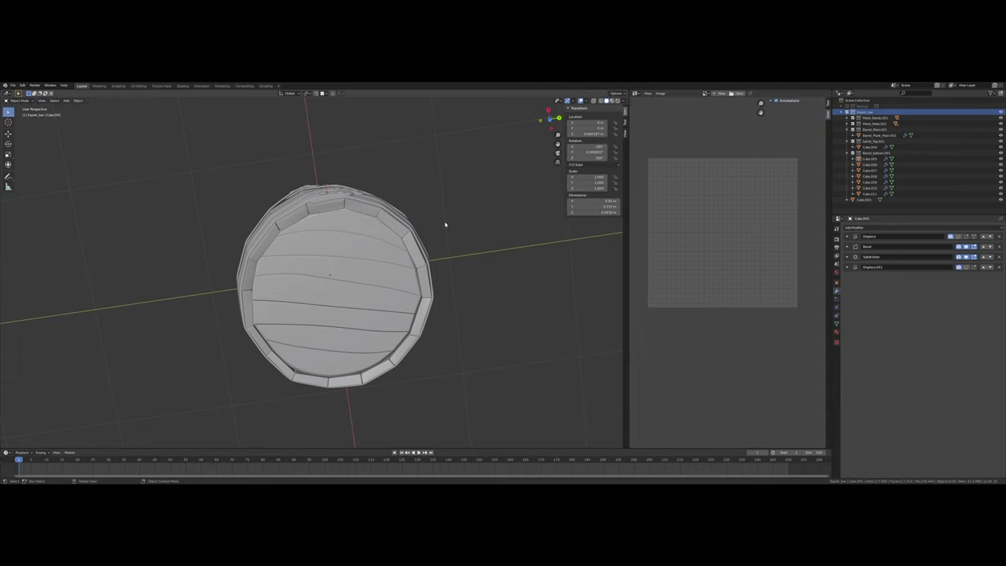
Select all the separated bottom planks and enable their first Displace modifier in the viewport
click(870, 159)
shift+click(869, 193)
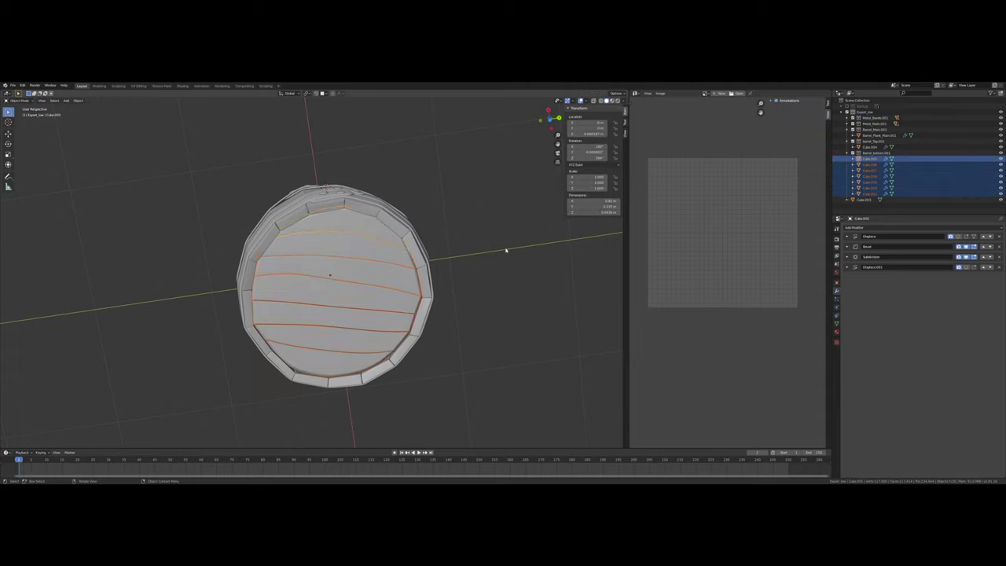
middle_drag(495, 245, 474, 267)
scroll(400, 267, up, 3)
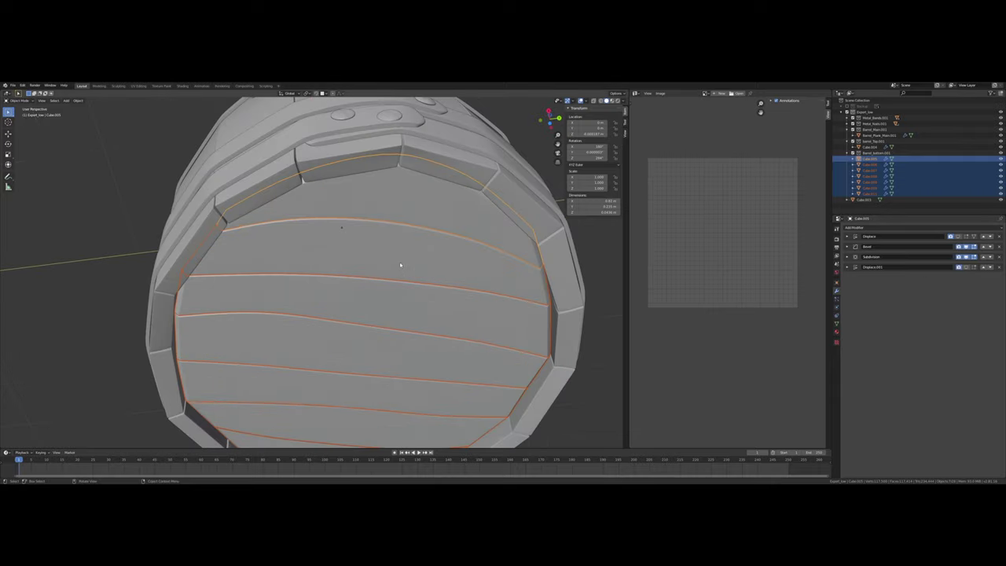
middle_drag(399, 265, 410, 224)
shift+middle_drag(510, 206, 341, 220)
scroll(407, 225, up, 4)
middle_drag(413, 223, 459, 221)
scroll(408, 225, down, 4)
middle_drag(569, 247, 621, 249)
click(958, 237)
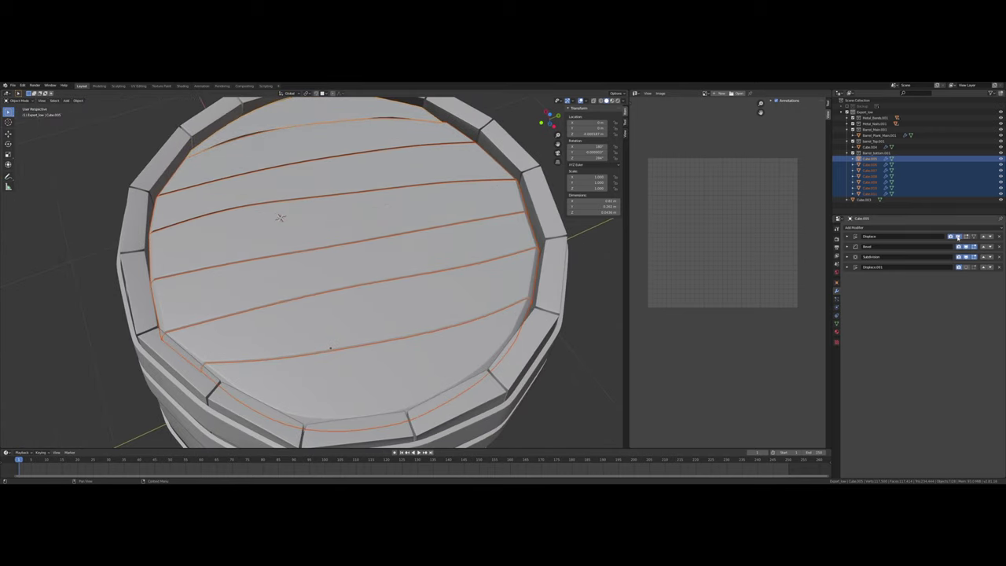
click(957, 238)
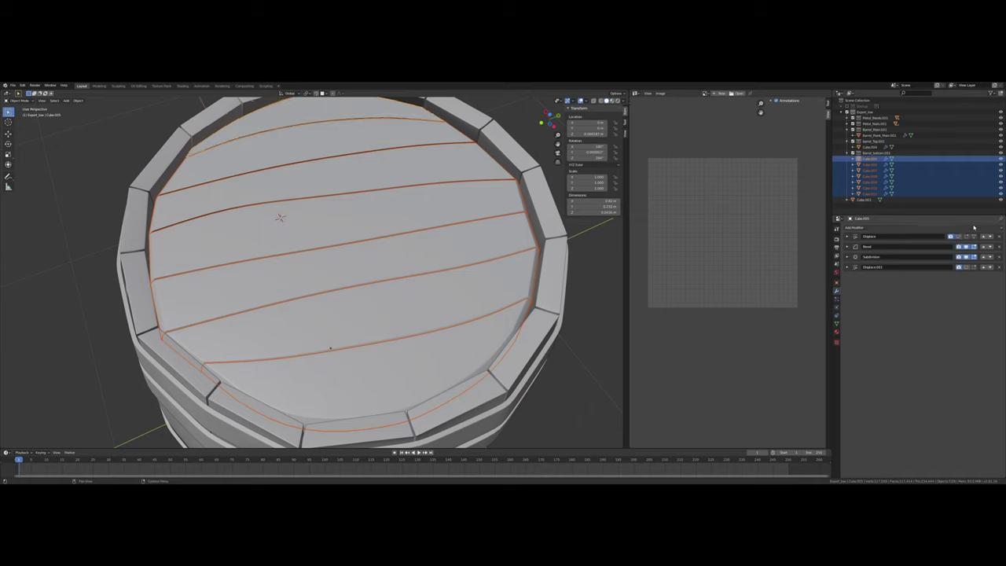
click(959, 237)
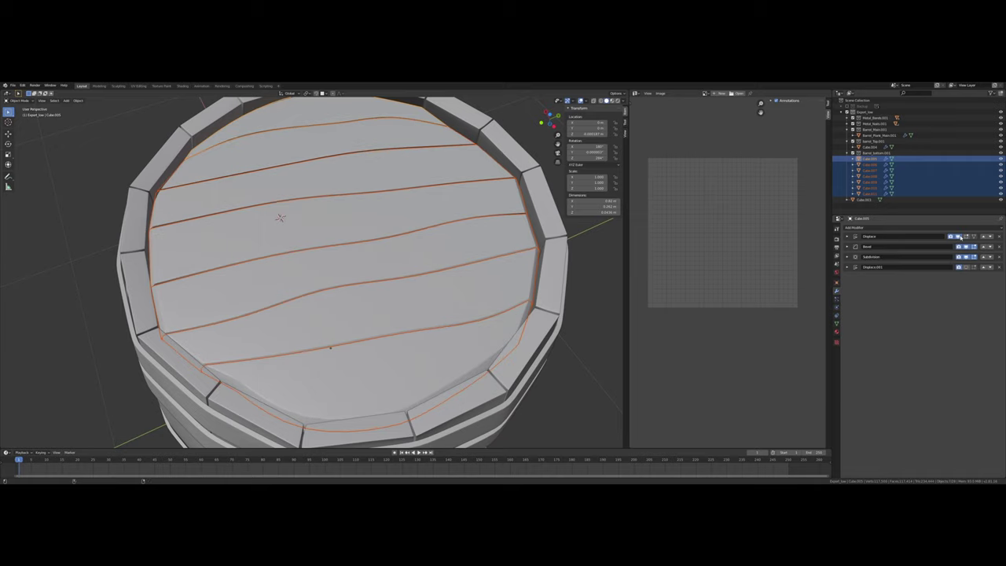
Enable the Displace.001 modifier in the viewport on the bottom planks and reduce its strength to a subtle unevenness
click(958, 267)
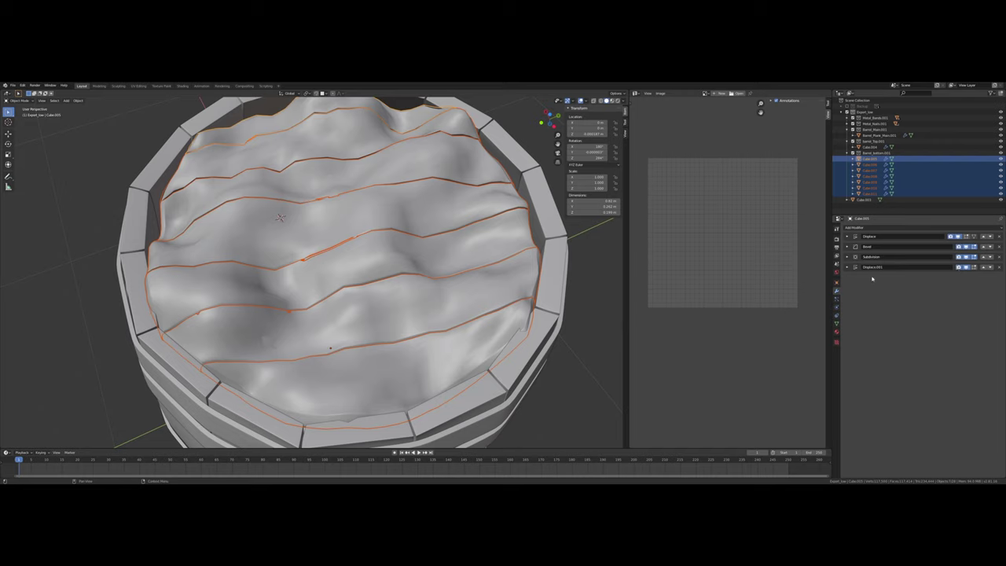
click(847, 268)
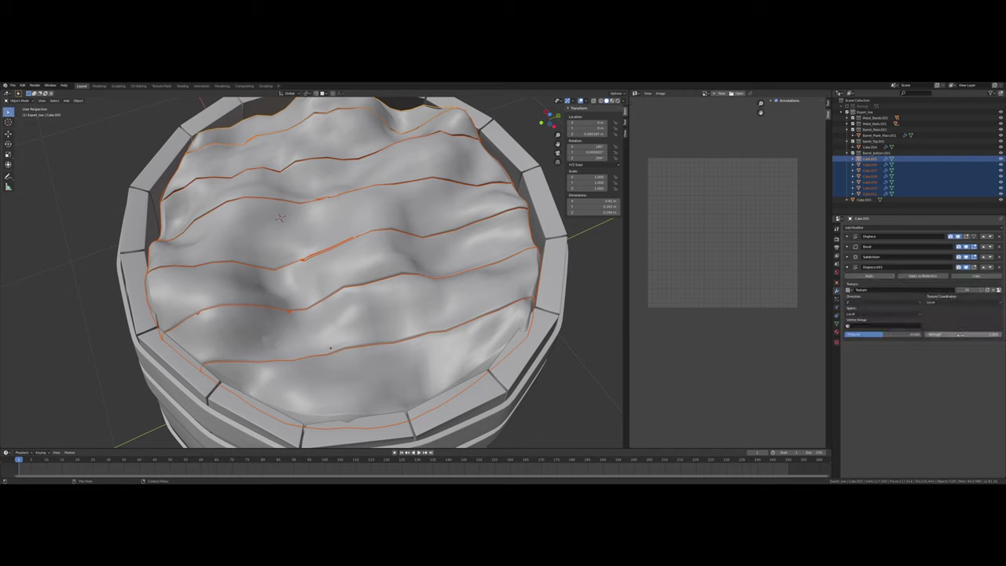
key(Return)
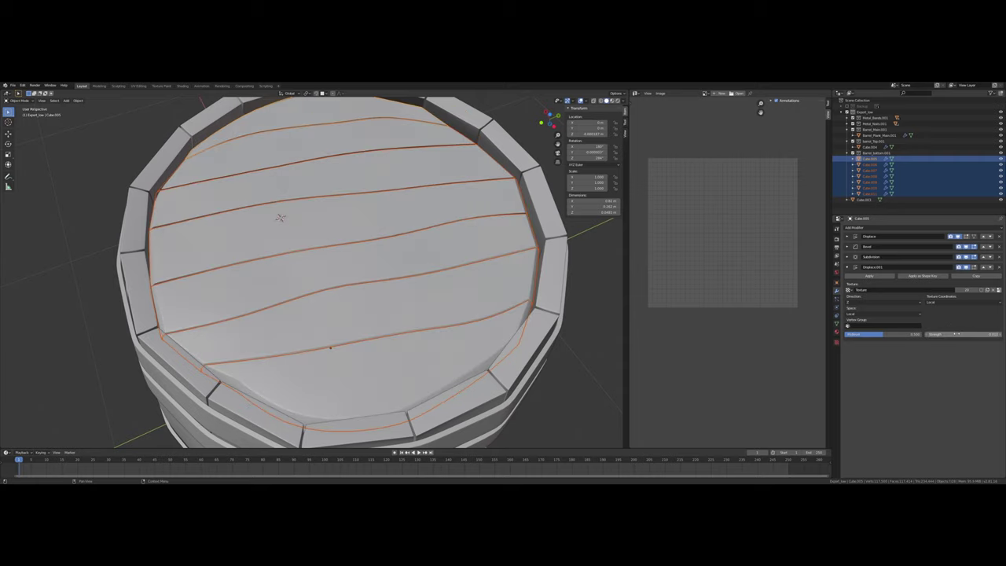
middle_drag(281, 218, 367, 391)
scroll(402, 275, up, 4)
scroll(407, 263, up, 3)
scroll(406, 263, down, 3)
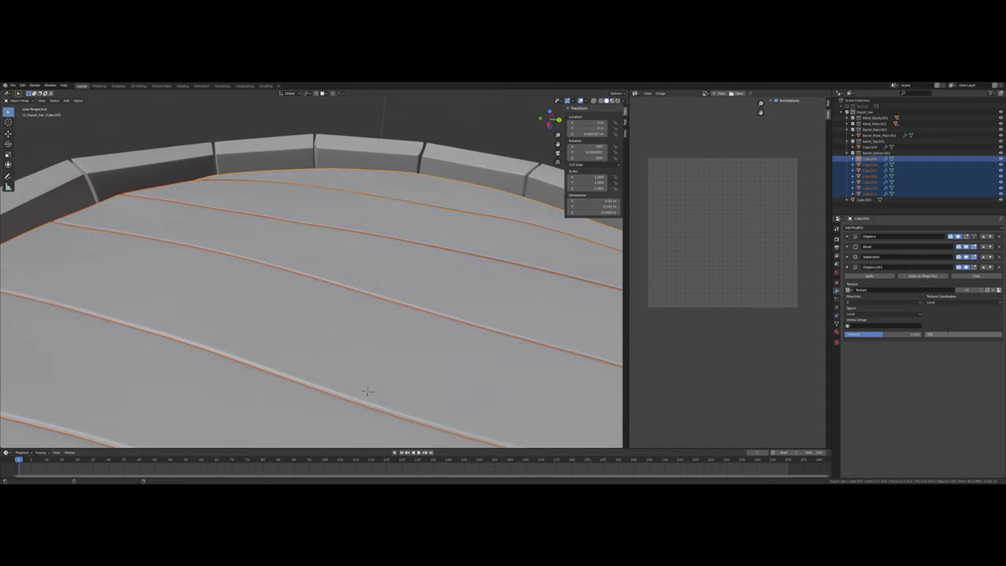
drag(948, 334, 948, 334)
middle_drag(520, 334, 550, 314)
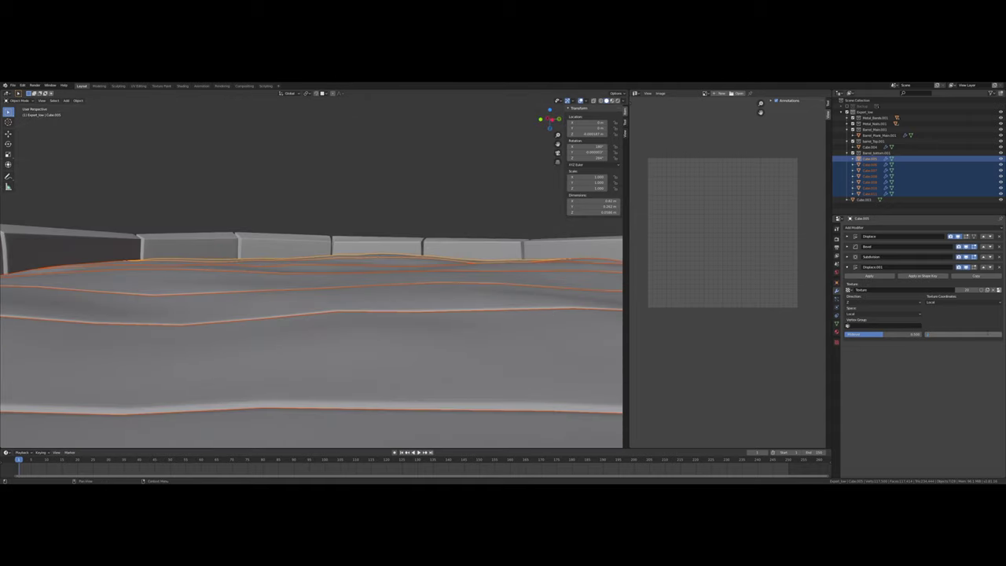
key(Return)
Examine the displaced bottom planks from several angles, including where they meet the barrel rim
scroll(280, 274, down, 7)
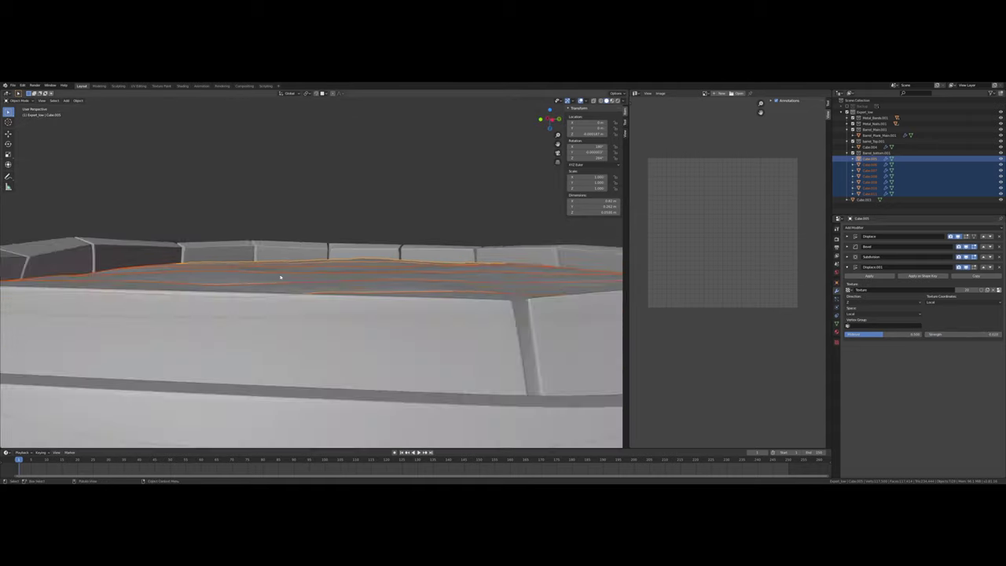
middle_drag(322, 249, 332, 260)
scroll(332, 261, up, 8)
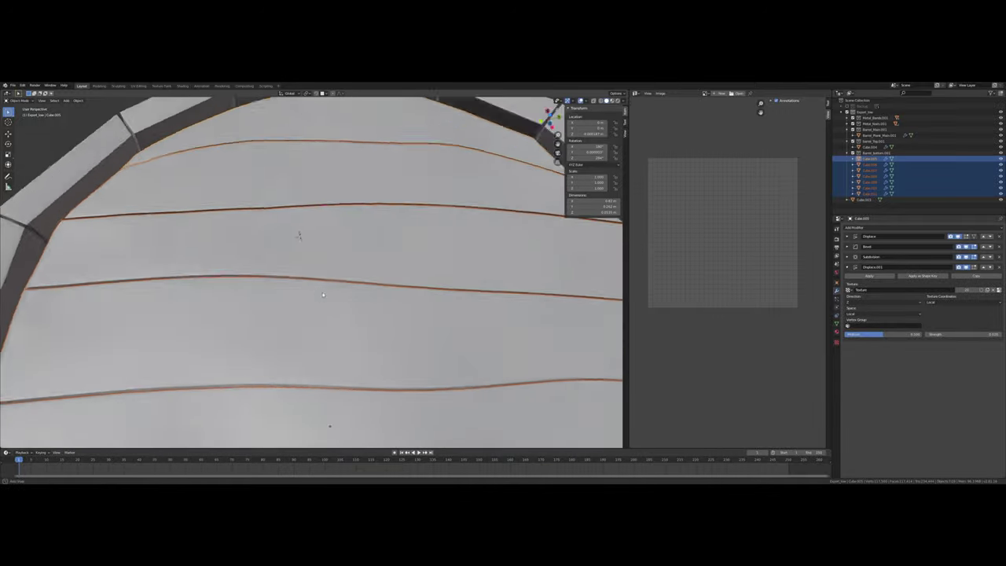
middle_drag(325, 311, 403, 268)
scroll(327, 289, down, 6)
scroll(391, 270, up, 4)
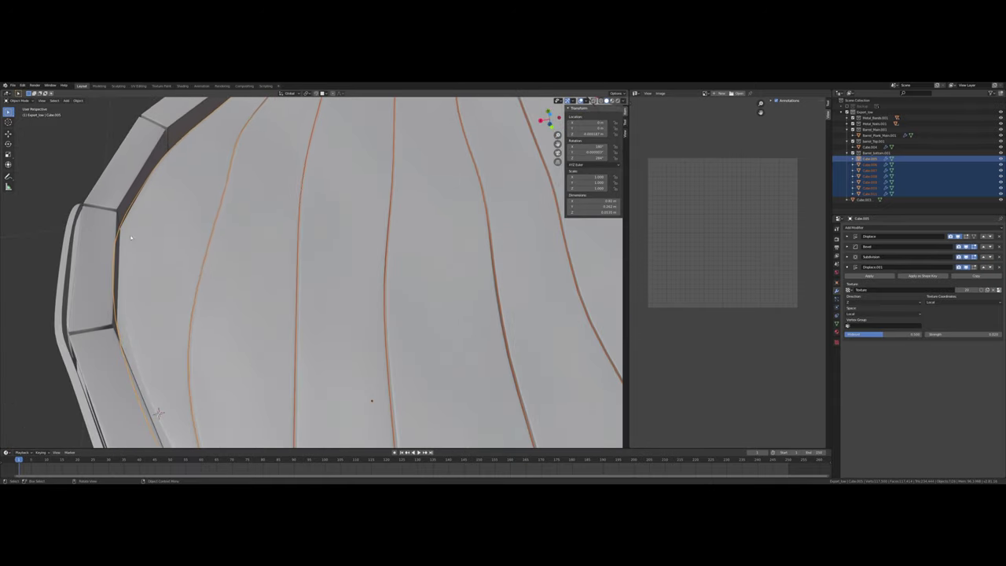
click(86, 184)
middle_drag(100, 197, 169, 187)
middle_drag(407, 207, 416, 245)
click(406, 261)
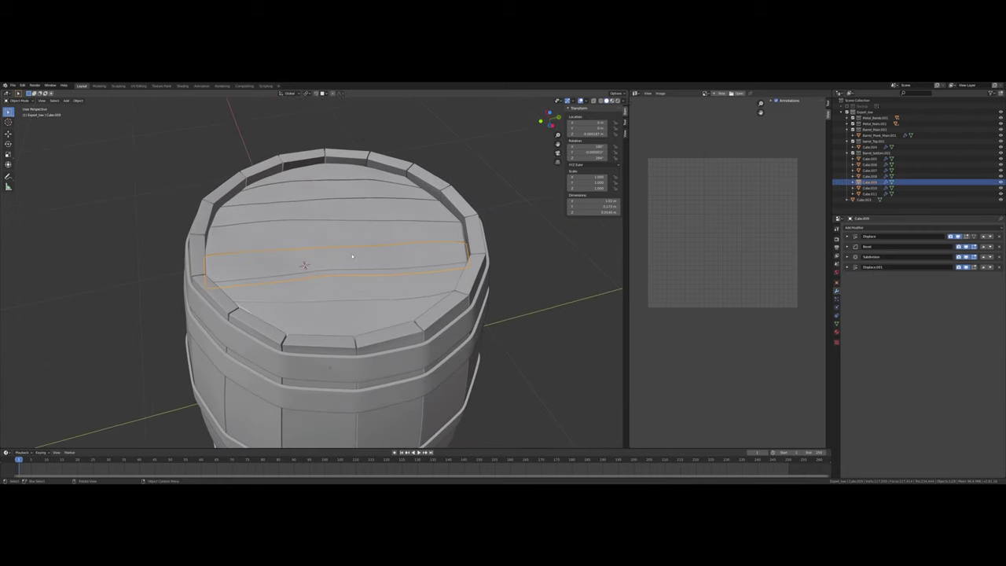
Select all the bottom planks and batch rename them with the new name Barrel_Plank_Bottom
click(870, 159)
shift+click(870, 194)
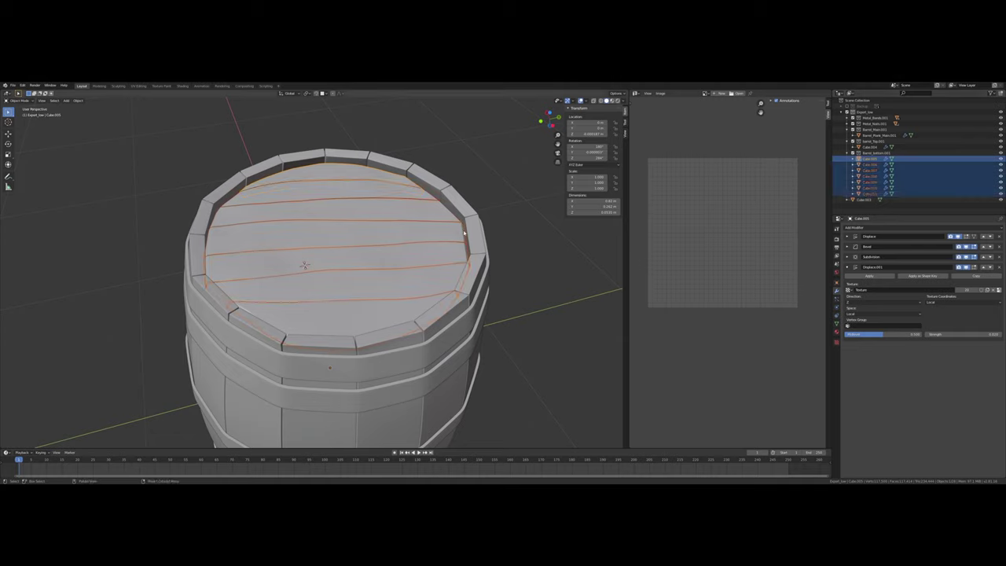
key(ctrl+F2)
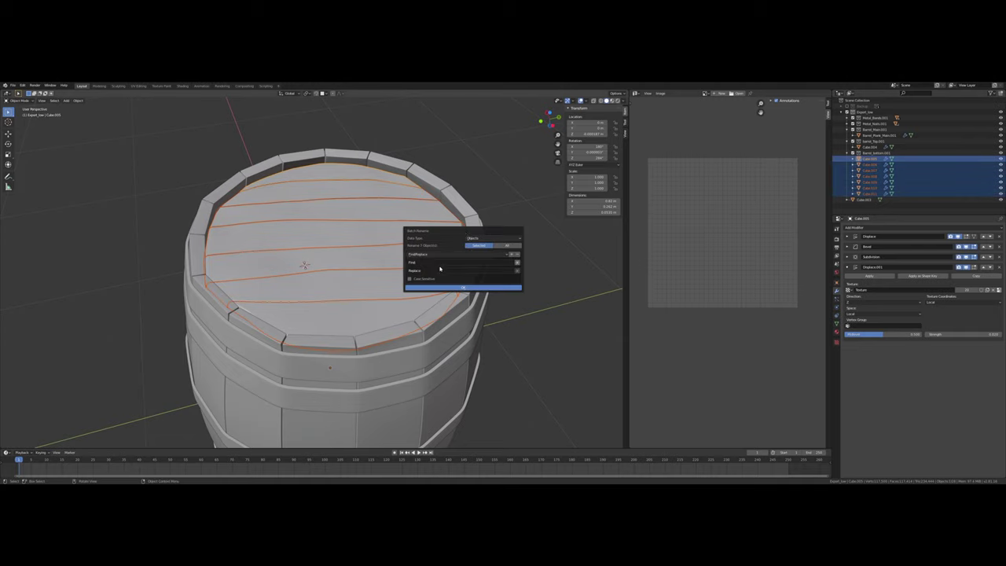
click(437, 255)
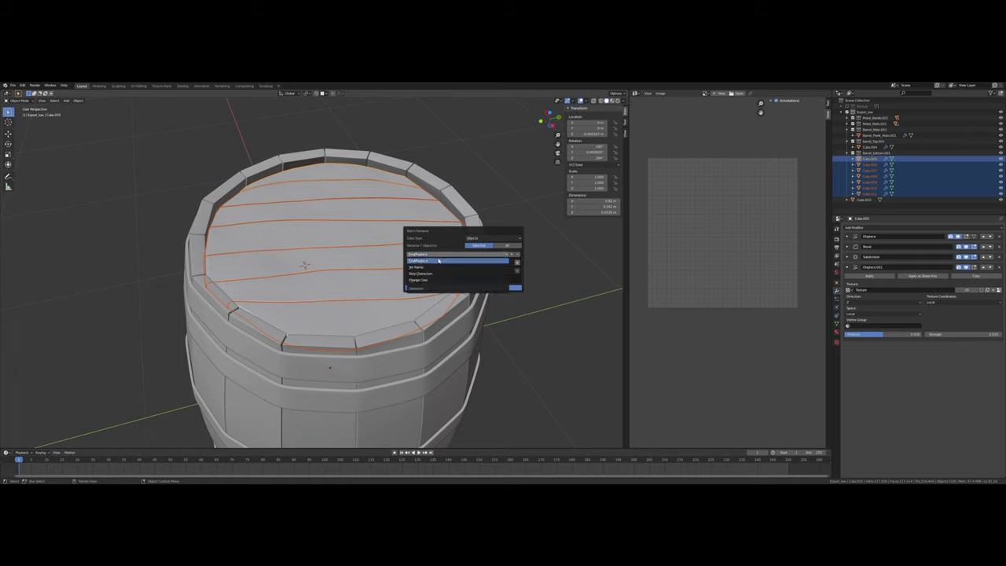
click(427, 268)
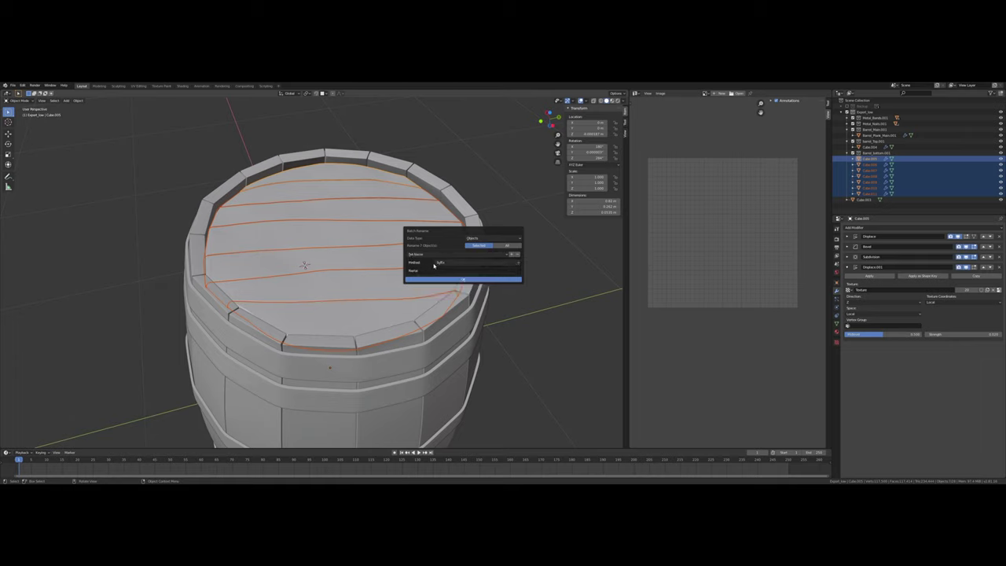
click(448, 271)
key(Return)
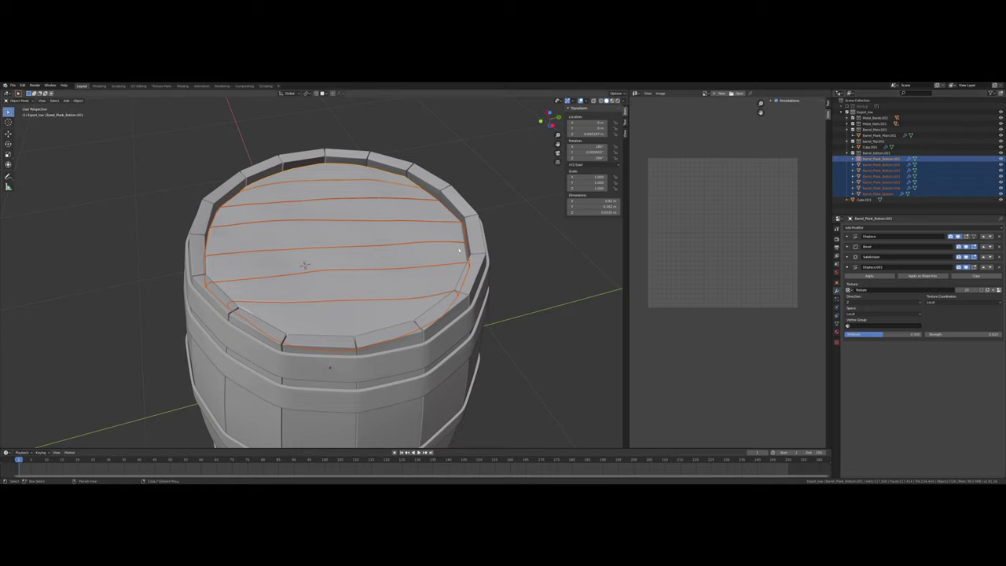
Batch rename the selected bottom planks by adding the suffix _low to their names
key(ctrl+F2)
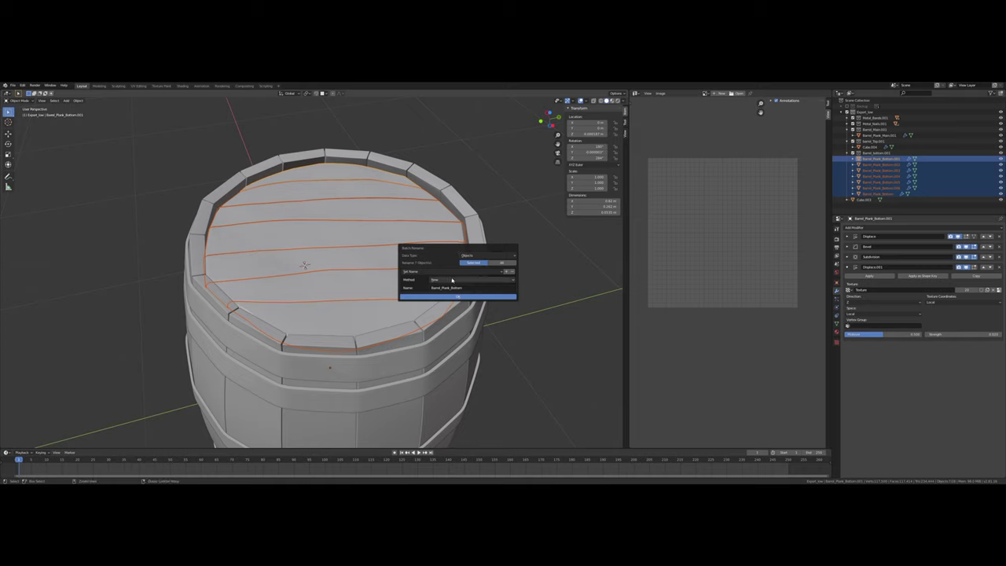
click(452, 280)
click(462, 295)
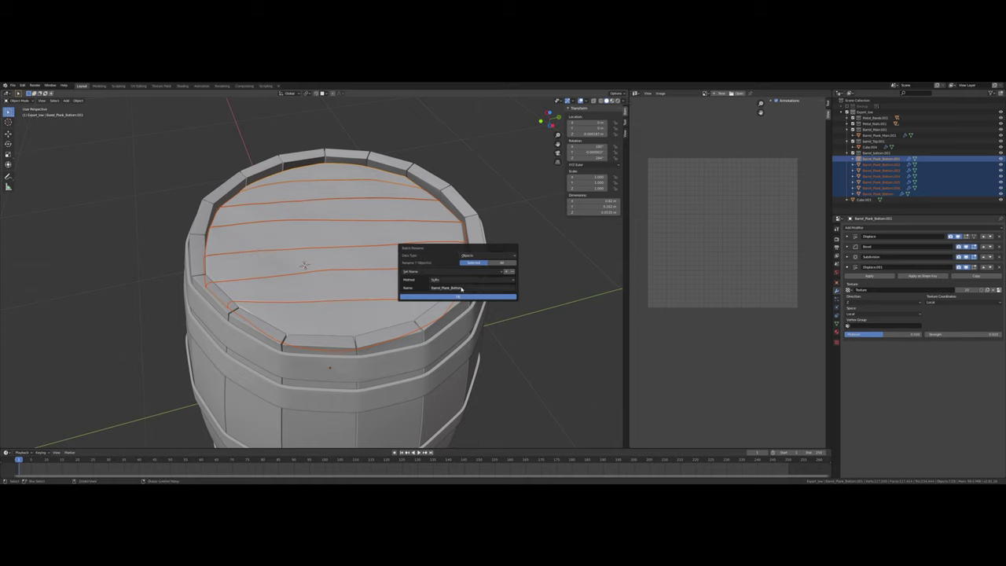
click(462, 288)
key(Return)
key(Return)
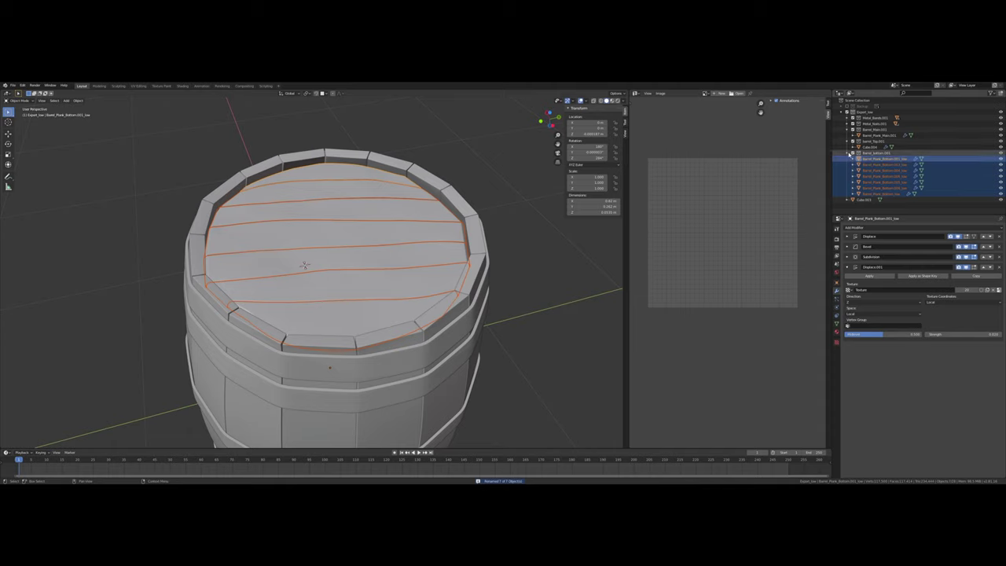
Select the barrel's top lid object and enable both its Displace and Displace.001 modifiers in the viewport
click(847, 152)
click(868, 147)
middle_drag(429, 234, 391, 193)
scroll(390, 193, down, 4)
middle_drag(379, 144, 381, 163)
shift+middle_drag(381, 164, 384, 278)
scroll(384, 278, up, 5)
click(959, 237)
click(966, 268)
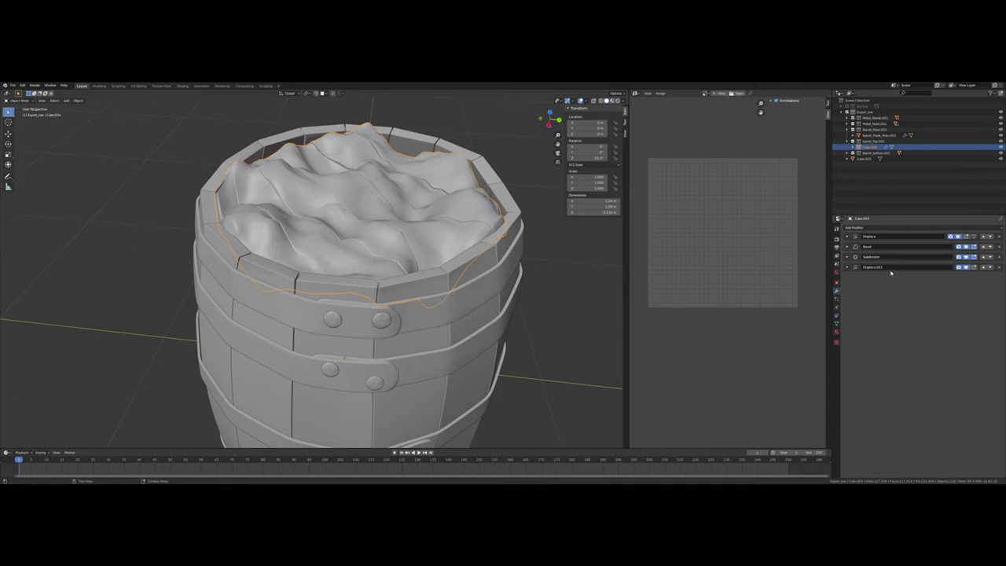
Reduce the Displace.001 strength on the barrel's top lid to a subtle unevenness and check the lid's surface
click(849, 268)
click(966, 331)
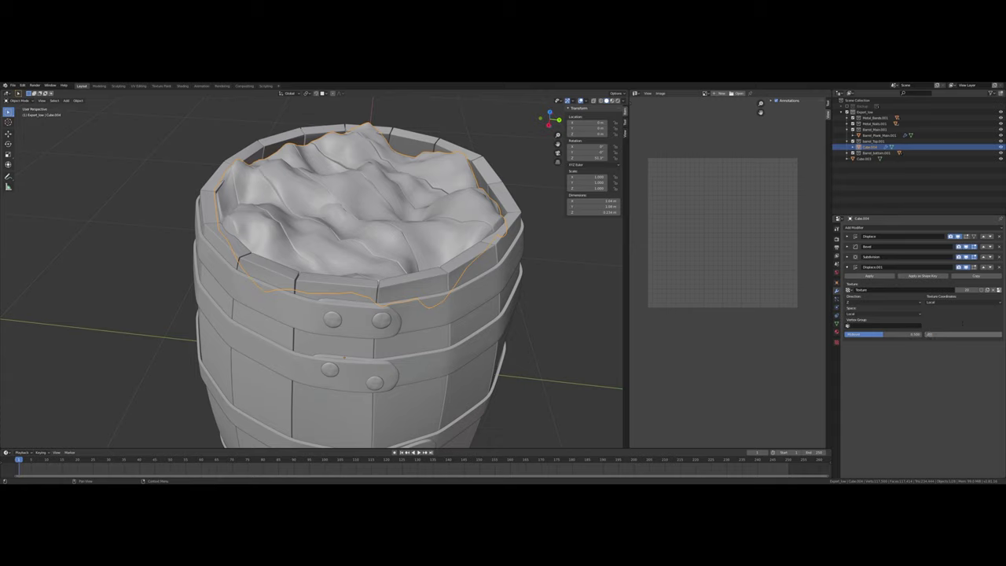
key(Return)
middle_drag(355, 231, 381, 239)
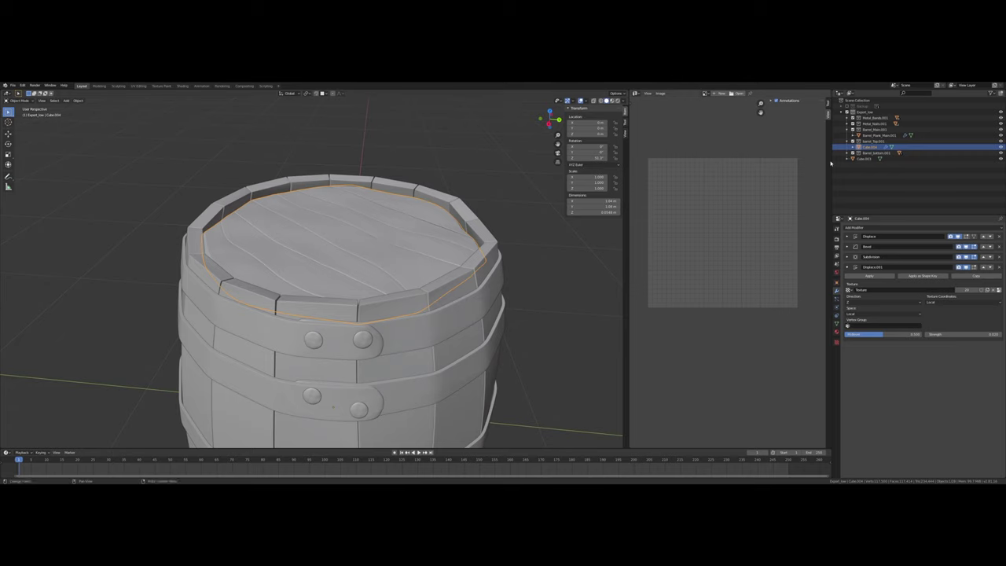
scroll(458, 230, up, 2)
mouse_move(458, 230)
middle_down()
mouse_move(416, 231)
mouse_move(441, 239)
mouse_move(466, 229)
middle_up()
scroll(470, 229, down, 1)
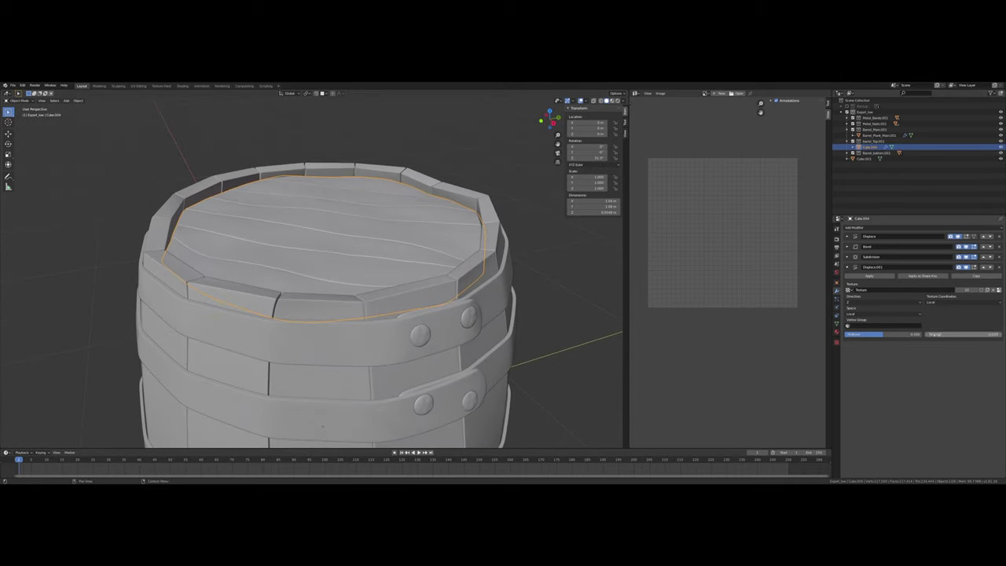
middle_drag(466, 264, 491, 318)
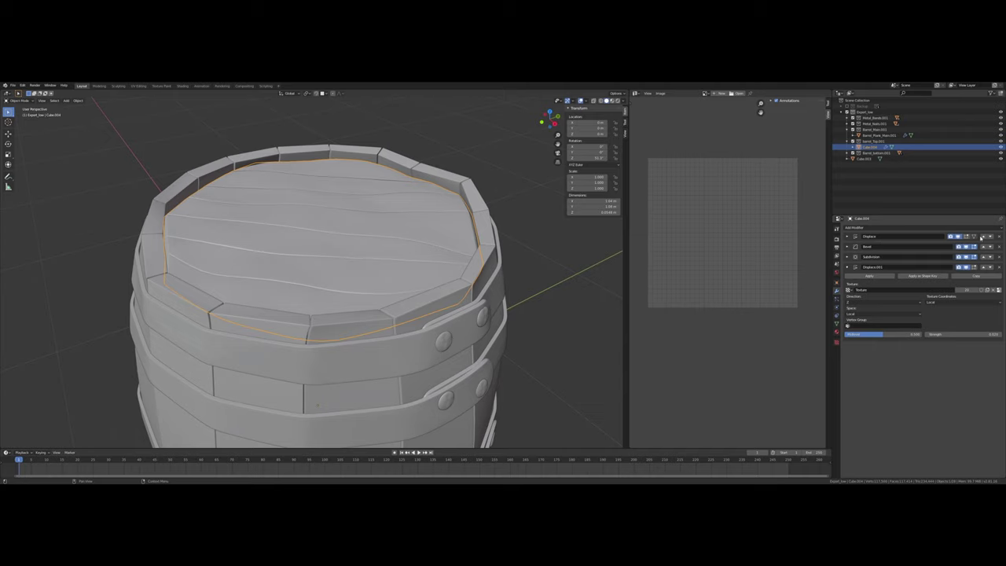
Separate the whole mesh of the barrel's top lid into individual plank objects by loose parts
scroll(464, 208, down, 3)
middle_drag(464, 205, 446, 193)
key(Tab)
key(a)
right_click(483, 210)
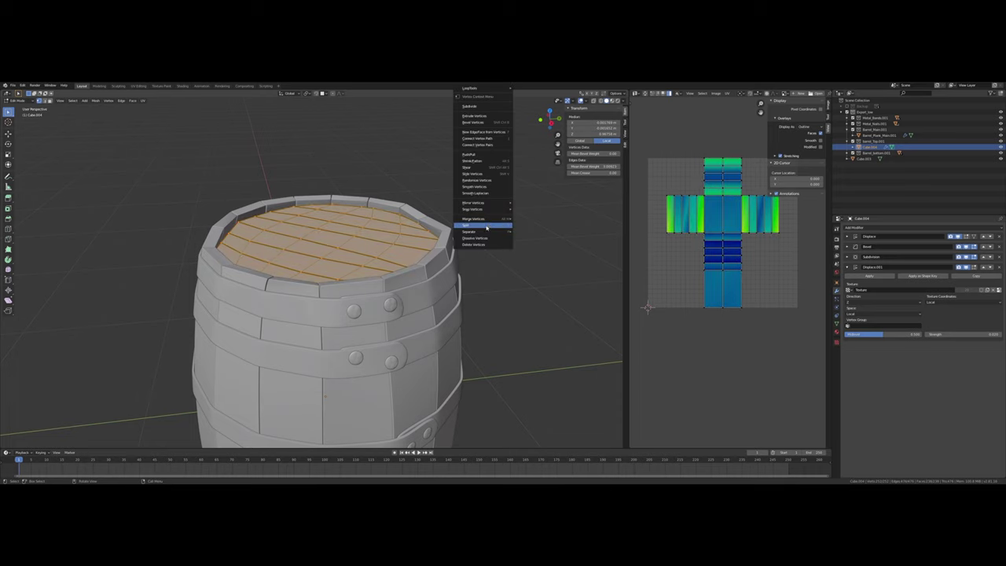
mouse_move(487, 228)
click(536, 242)
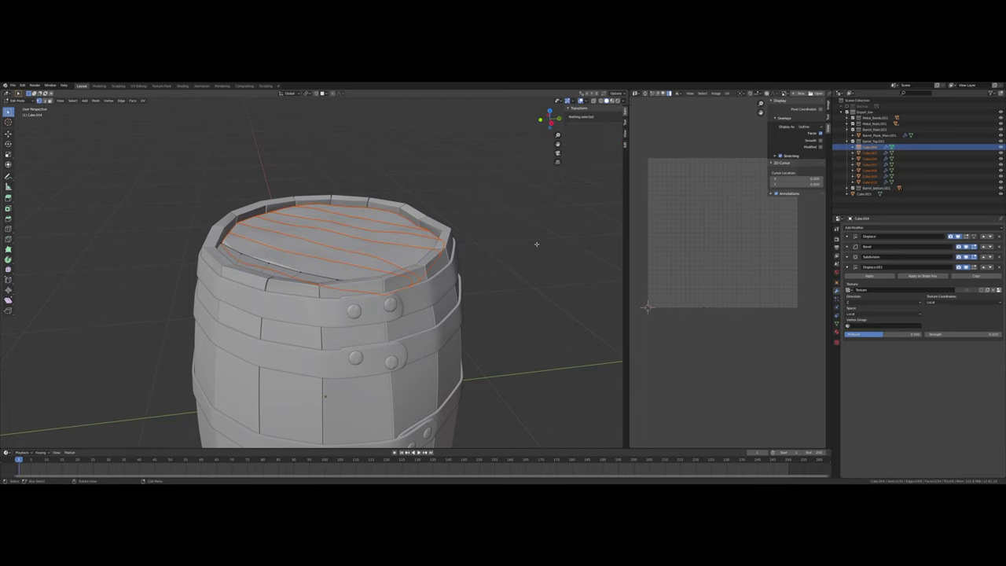
key(Tab)
mouse_move(510, 227)
middle_down()
mouse_move(481, 245)
mouse_move(504, 218)
middle_up()
Select all the separated top lid planks and batch rename them with the new name Barrel_Plank_Top
scroll(484, 236, up, 3)
click(872, 148)
shift+click(868, 182)
key(ctrl+F2)
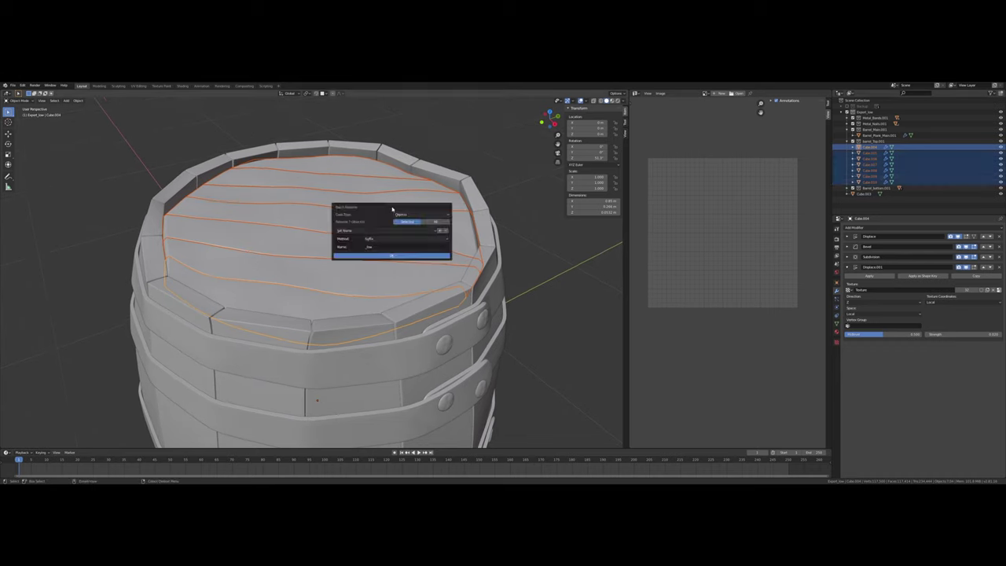
click(375, 238)
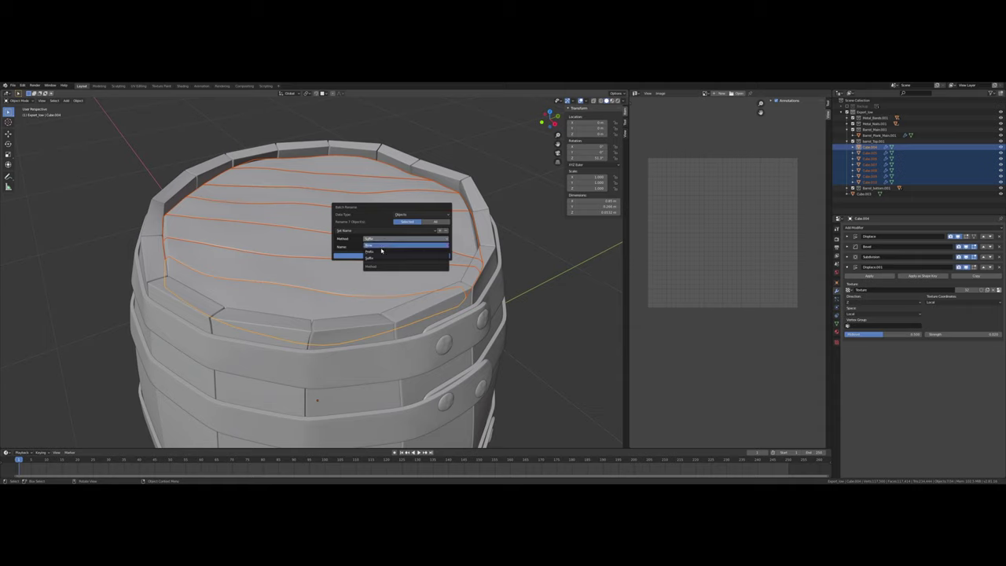
click(382, 245)
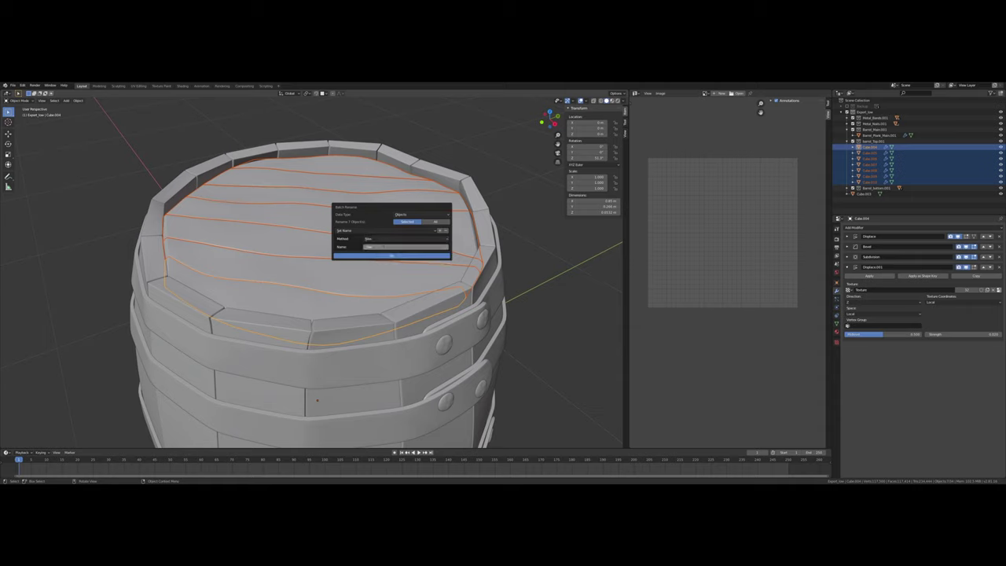
text(Barrel_Plank_Top)
key(Return)
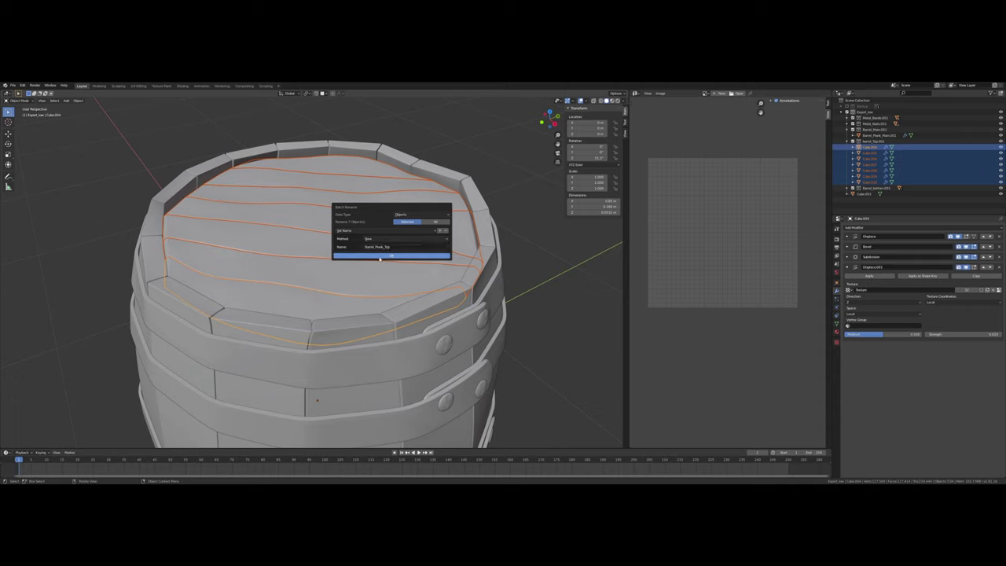
click(386, 255)
Batch rename the selected top lid planks by adding the suffix _low to their names
key(ctrl+F2)
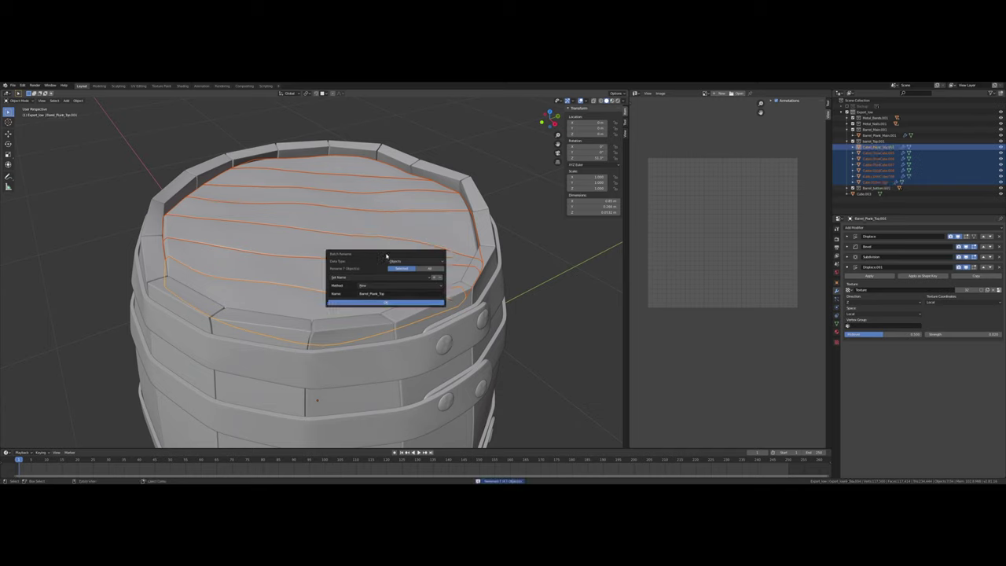
click(399, 285)
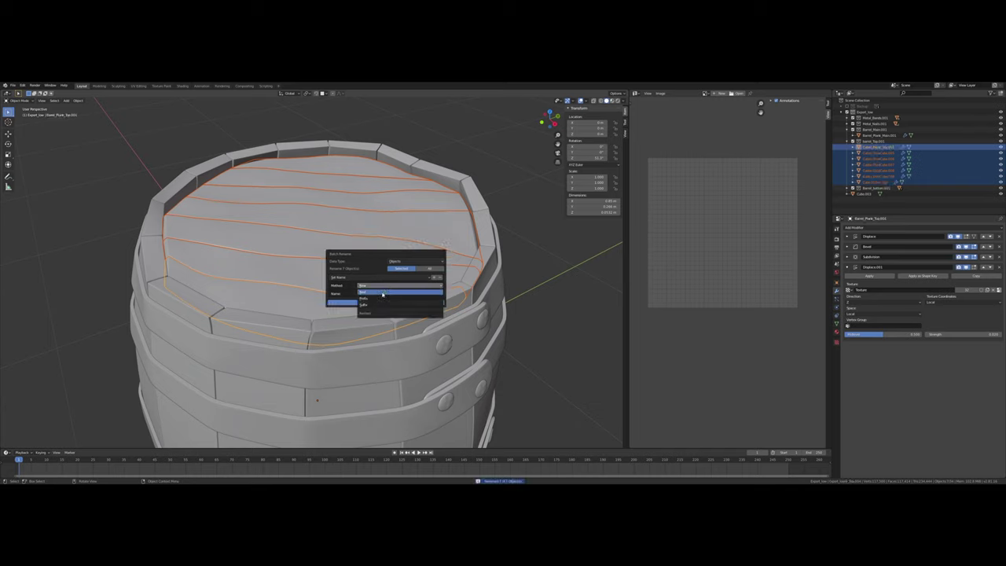
click(384, 294)
click(384, 294)
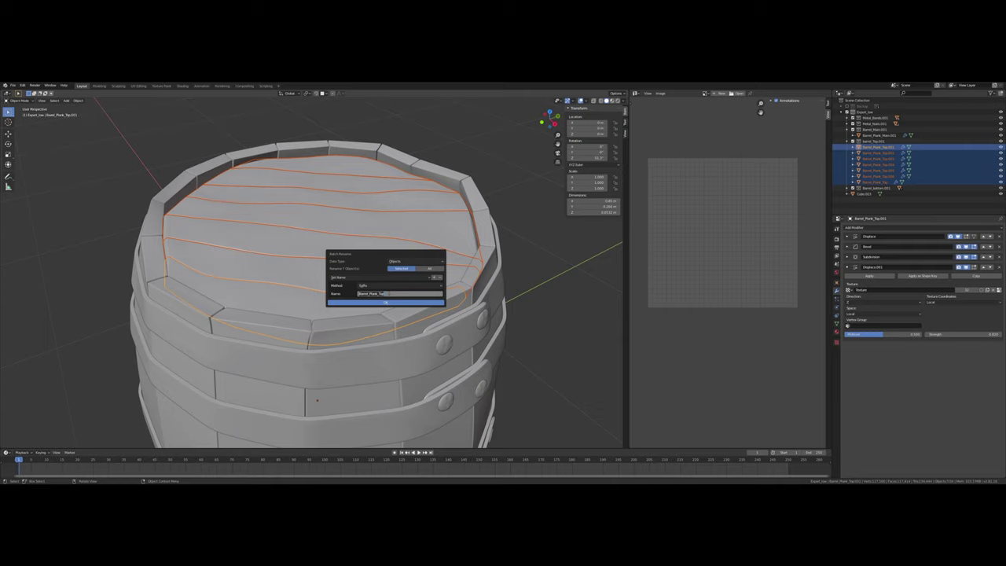
key(BackSpace)
text(_low)
click(386, 303)
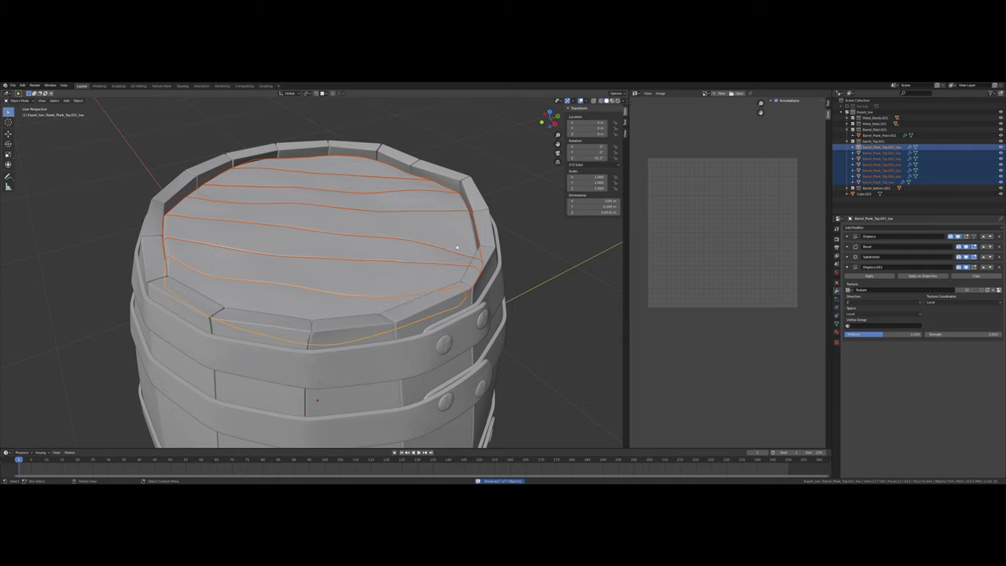
middle_drag(414, 235, 418, 244)
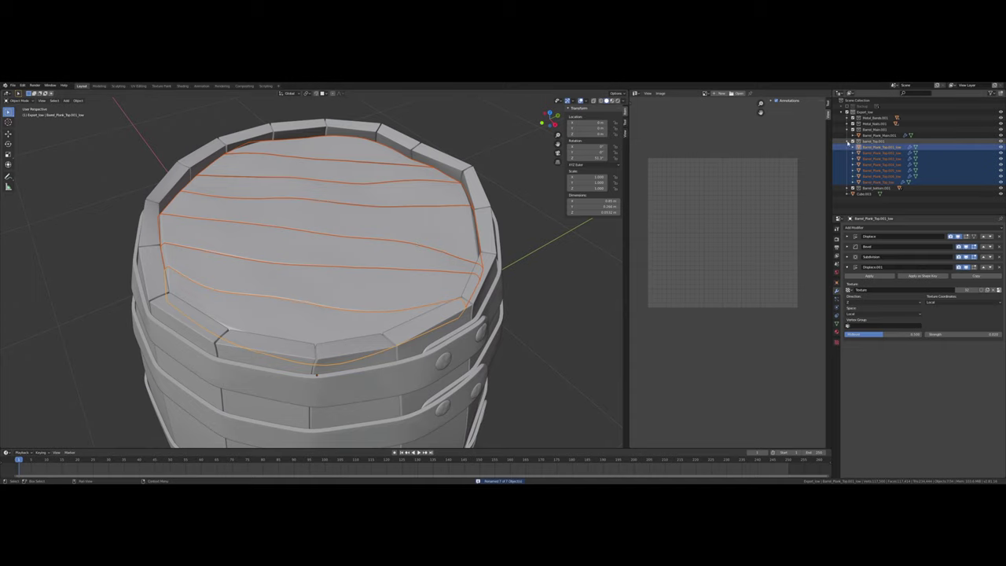
Select the main barrel plank object and apply its Array and Mirror modifiers
click(846, 142)
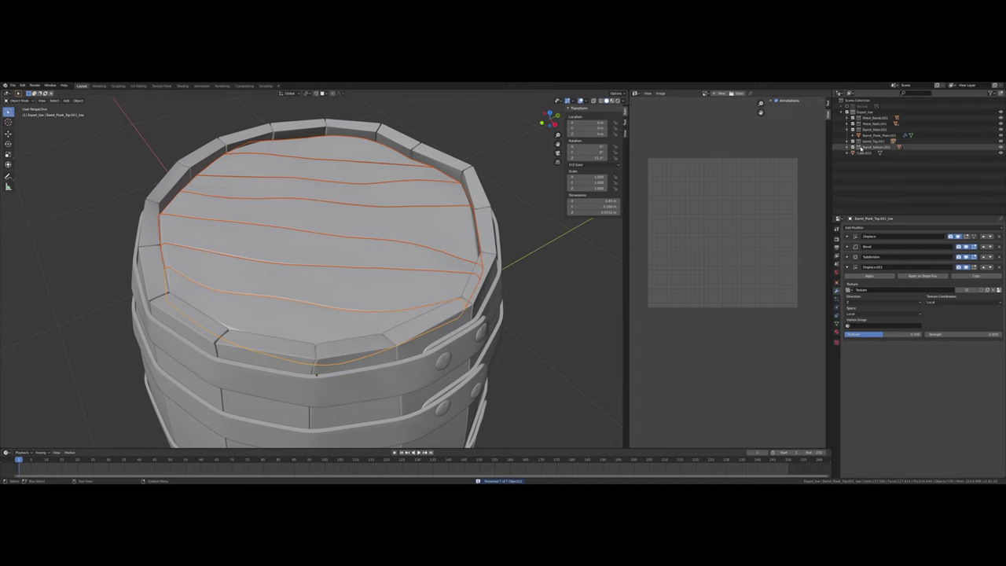
click(876, 135)
scroll(475, 240, down, 5)
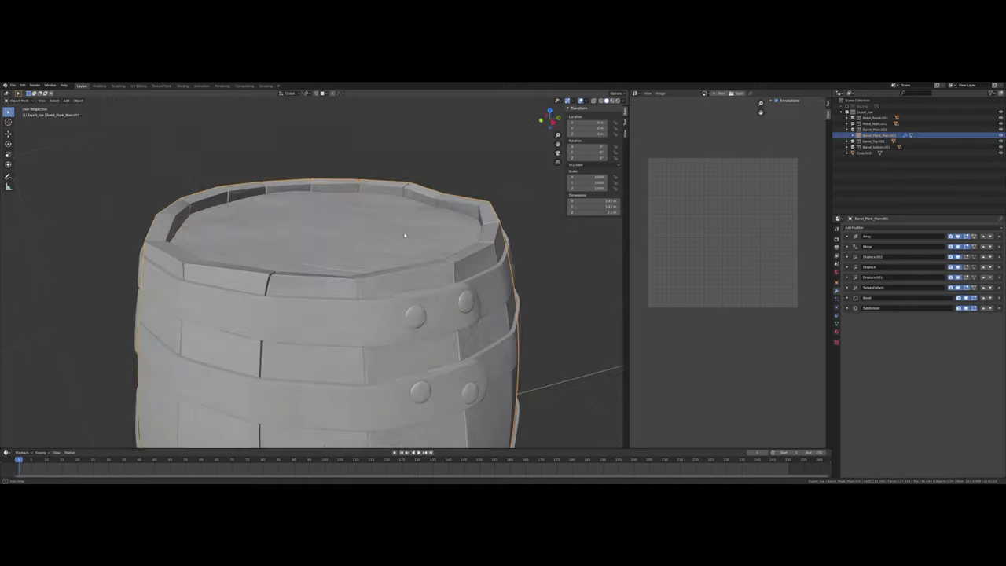
shift+middle_drag(429, 252, 431, 243)
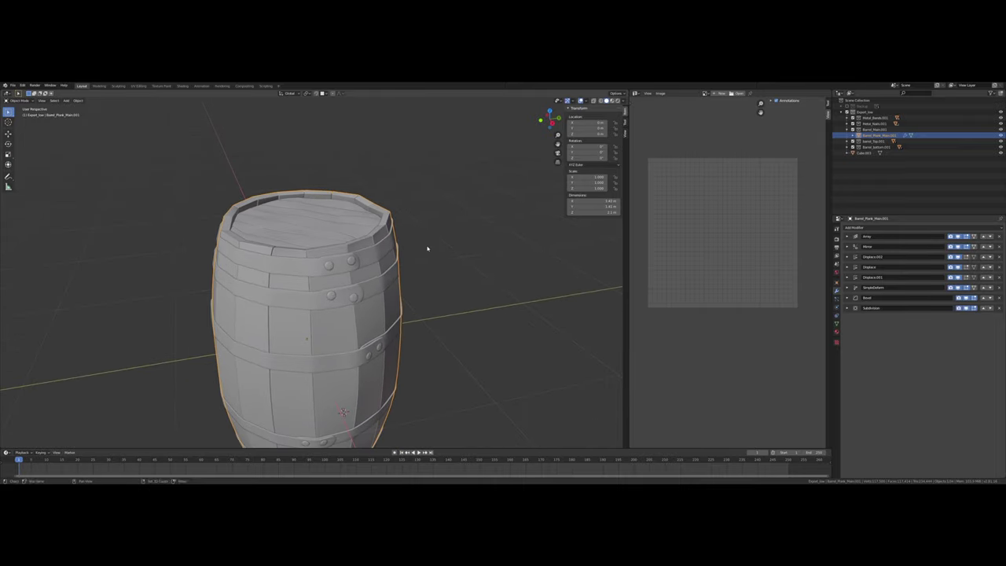
click(847, 236)
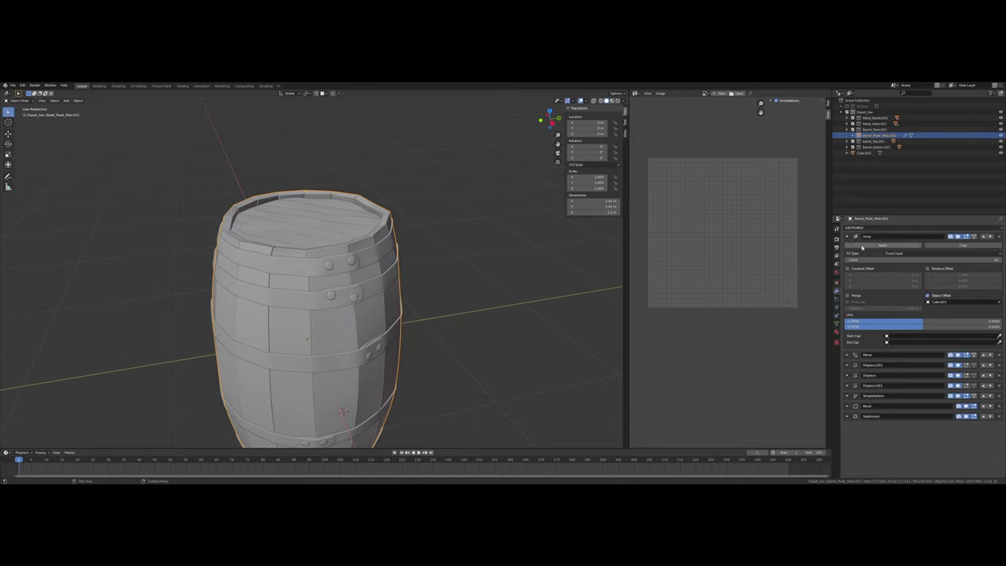
click(862, 246)
click(847, 237)
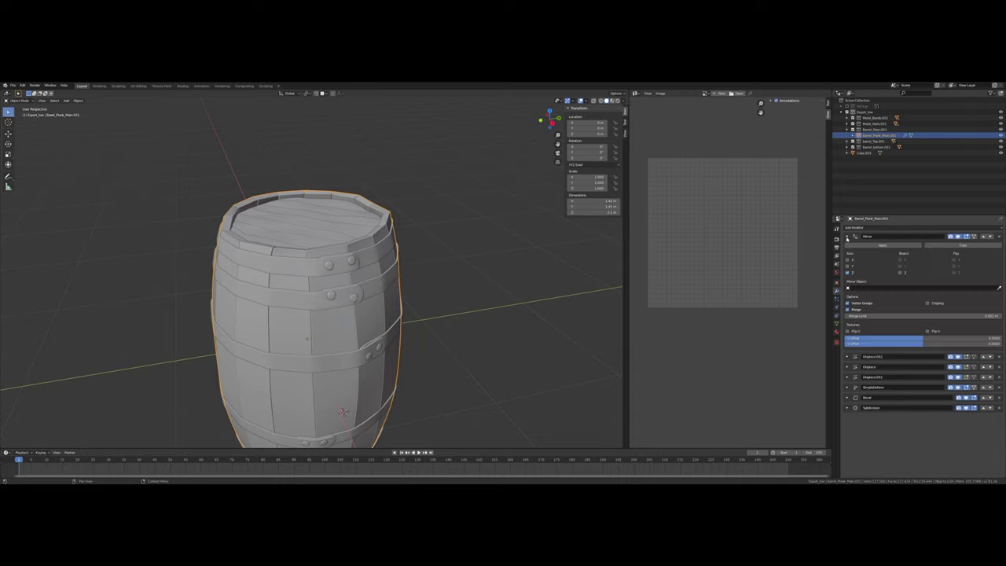
click(874, 246)
Delete the leftover cube that served as the array's offset object and reselect the main barrel plank object
click(859, 153)
right_click(860, 156)
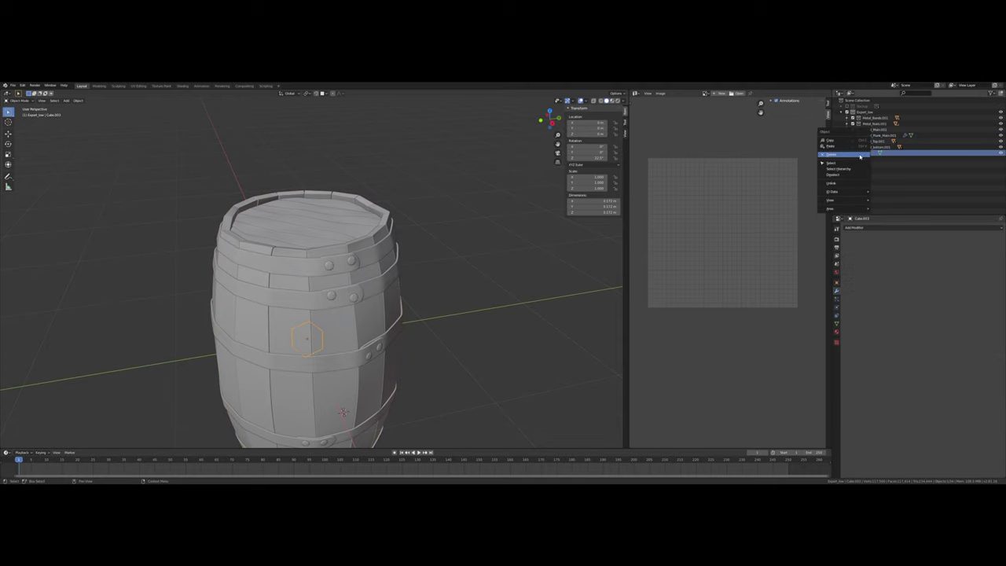
click(856, 155)
click(878, 135)
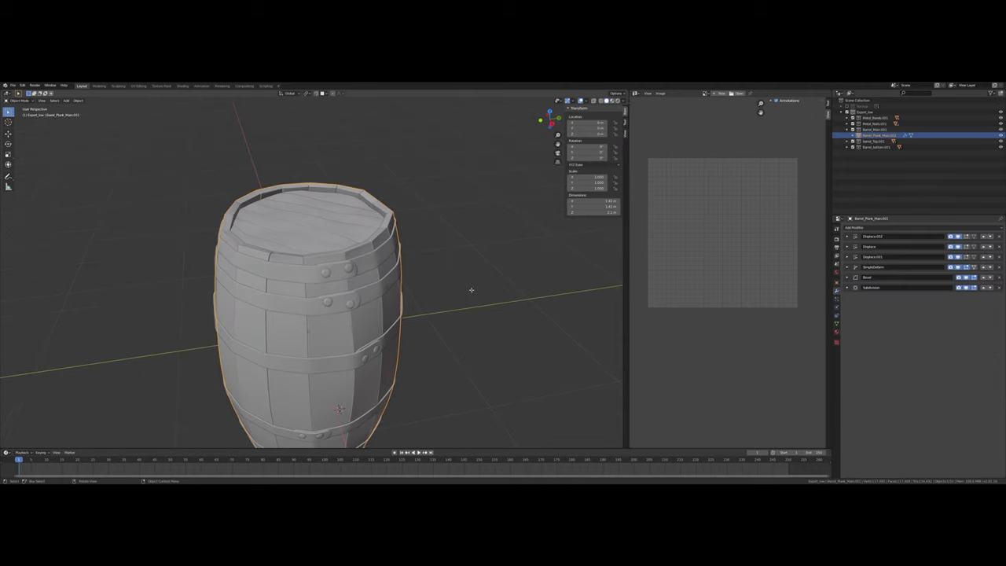
Try to separate the main barrel planks by loose parts, then undo the separation
key(Tab)
key(a)
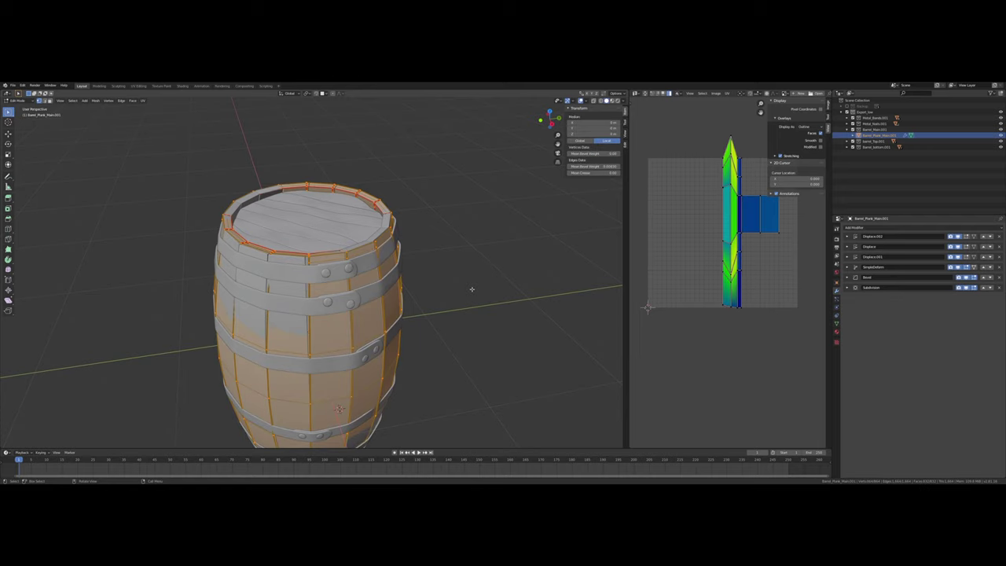
right_click(472, 289)
mouse_move(462, 291)
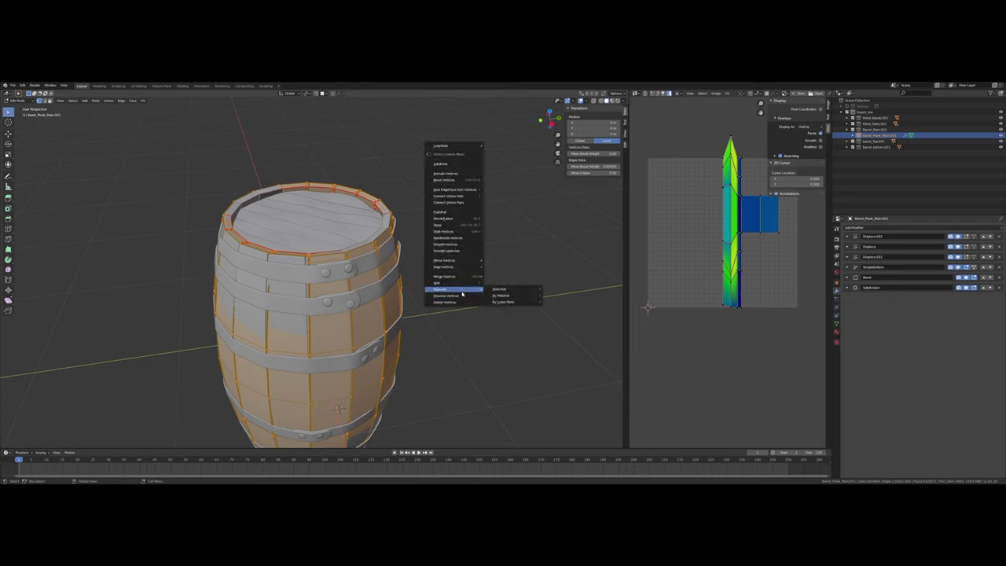
click(498, 302)
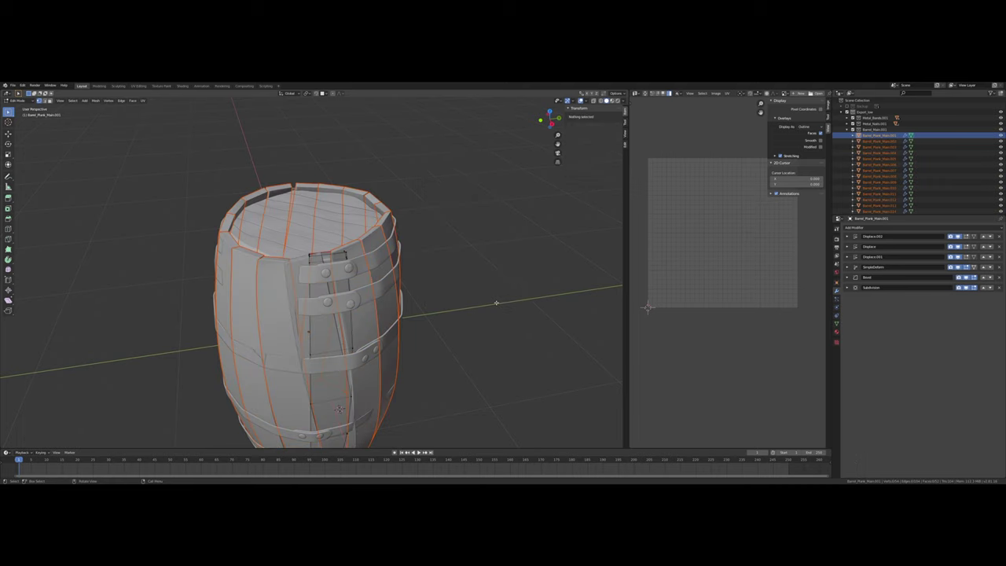
mouse_move(476, 306)
middle_down()
mouse_move(496, 285)
mouse_move(440, 312)
mouse_move(473, 273)
mouse_move(456, 312)
mouse_move(469, 290)
middle_up()
scroll(473, 273, down, 3)
key(Tab)
scroll(435, 285, up, 3)
key(Tab)
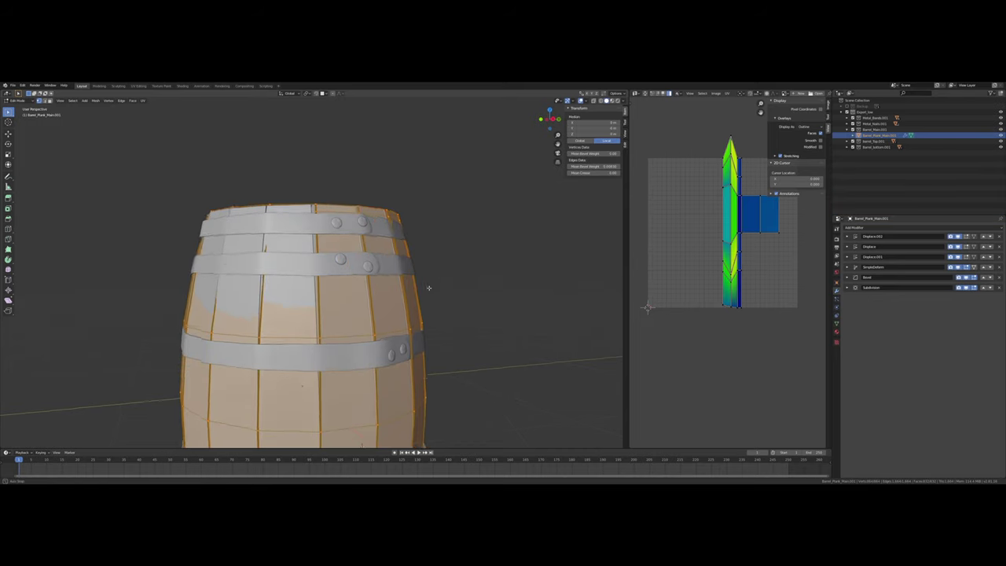
Check the SimpleDeform modifier's effect on the main barrel planks and apply that modifier in object mode
middle_drag(426, 284, 420, 295)
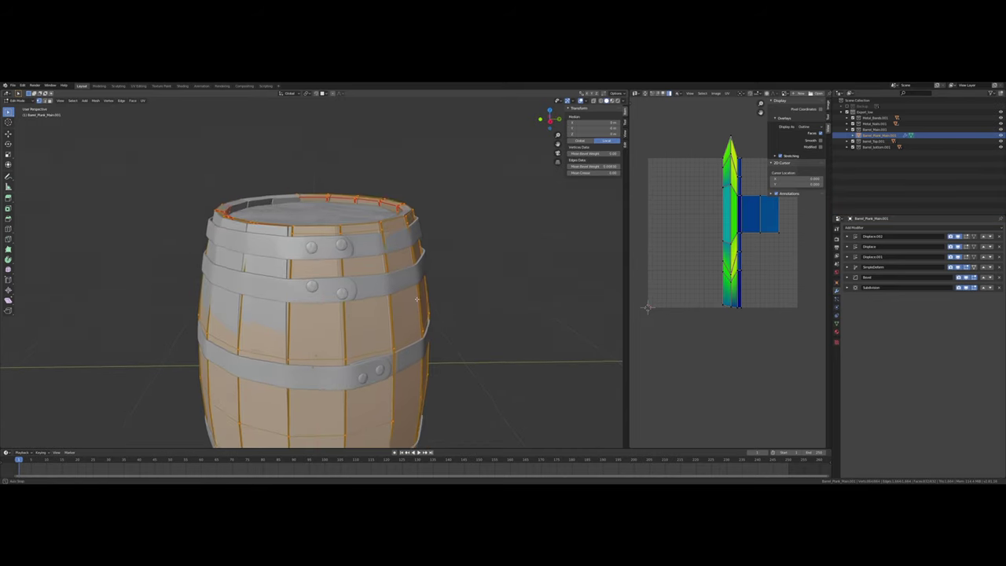
scroll(415, 301, up, 2)
scroll(415, 301, down, 1)
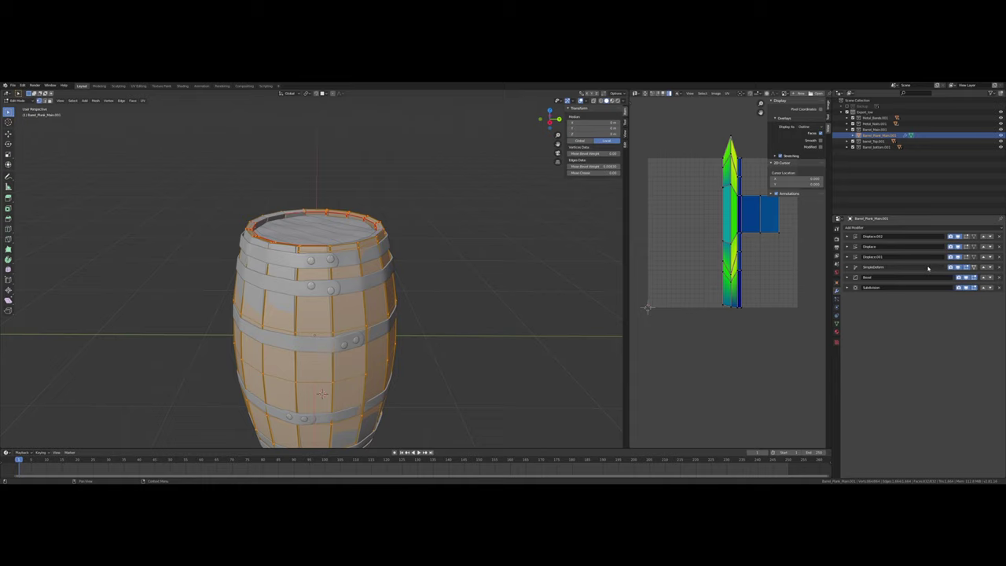
click(847, 267)
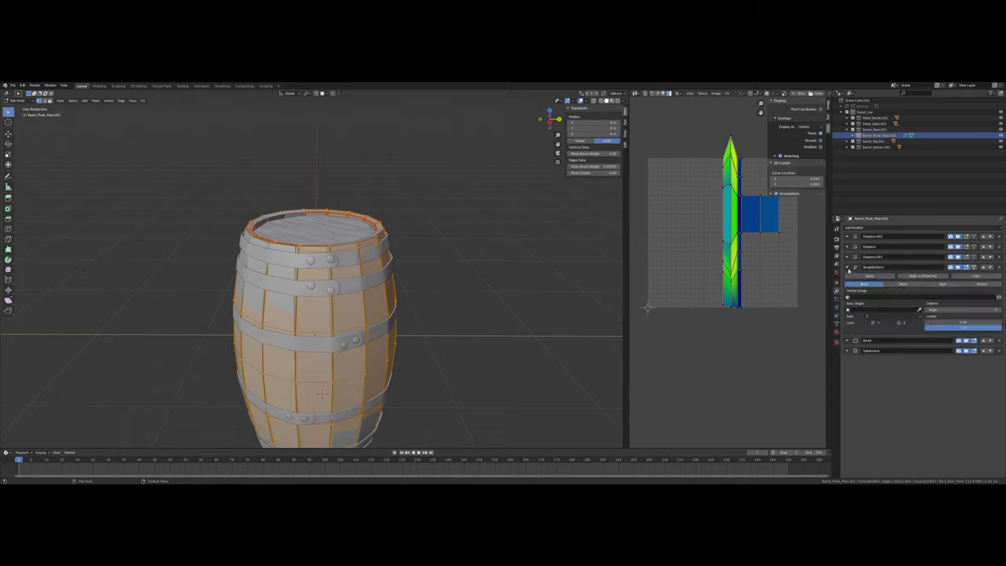
middle_drag(478, 306, 484, 288)
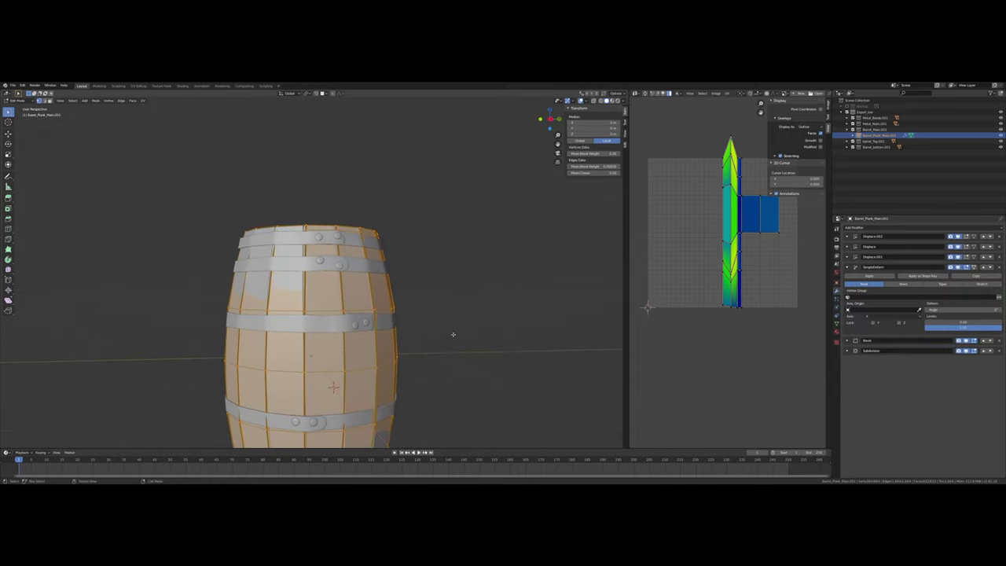
middle_drag(453, 334, 464, 306)
key(alt+a)
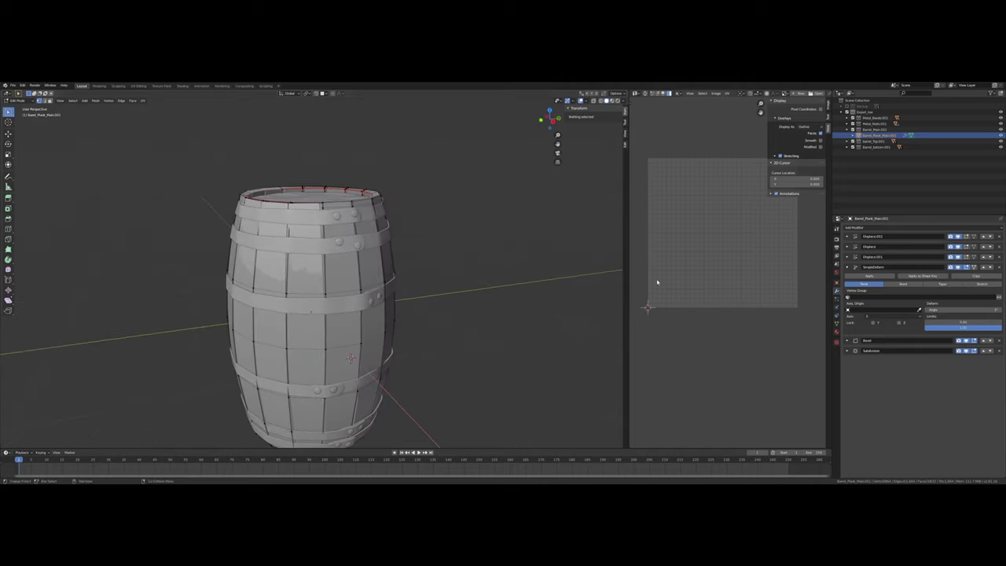
key(Tab)
middle_drag(522, 278, 487, 269)
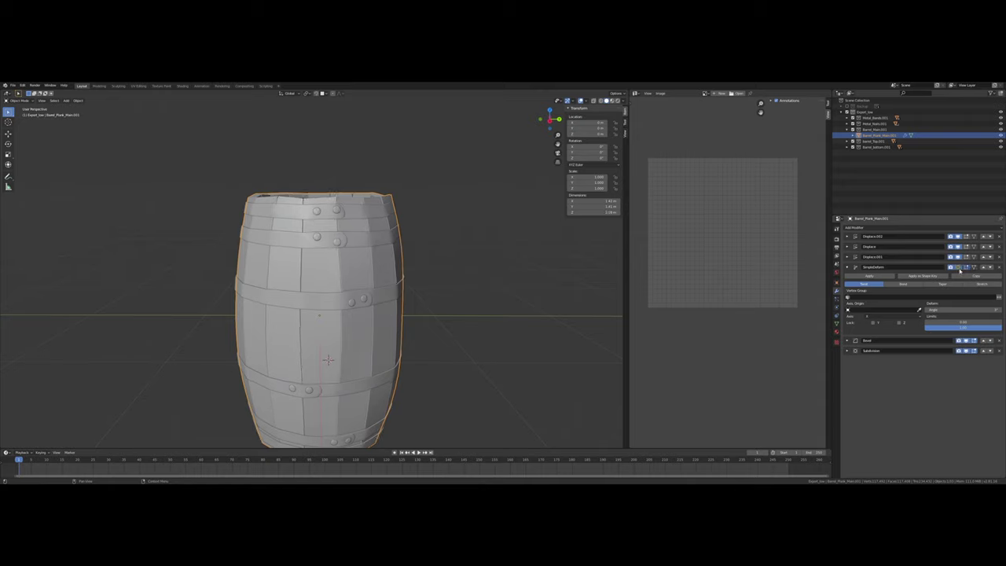
click(876, 276)
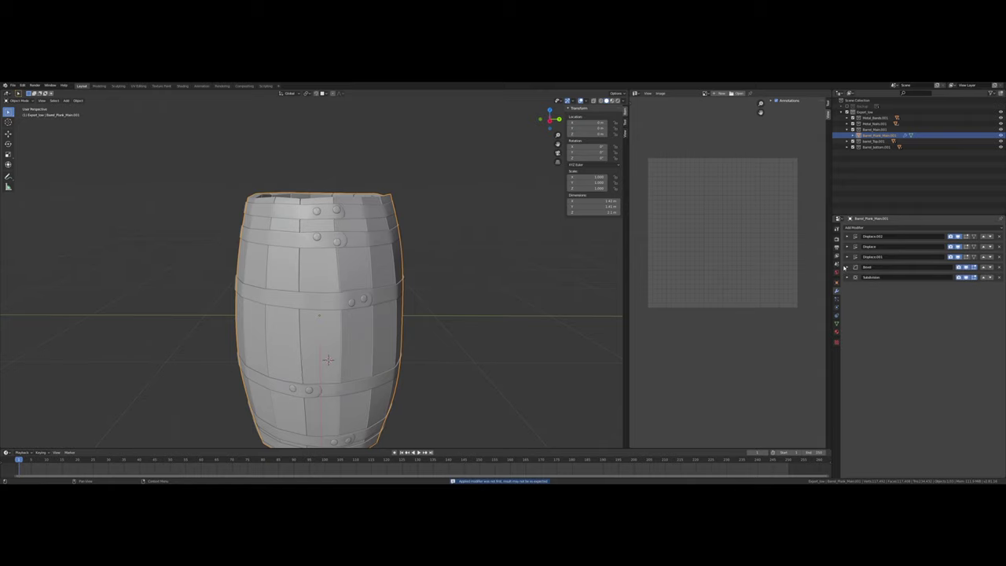
Separate the main barrel body's mesh into individual plank objects by loose parts
key(Tab)
right_click(435, 283)
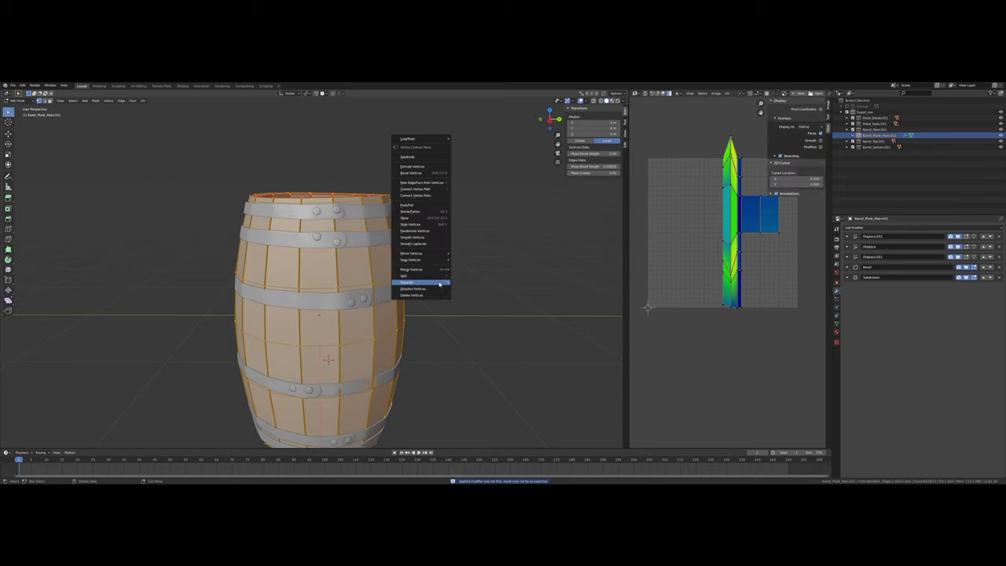
mouse_move(442, 283)
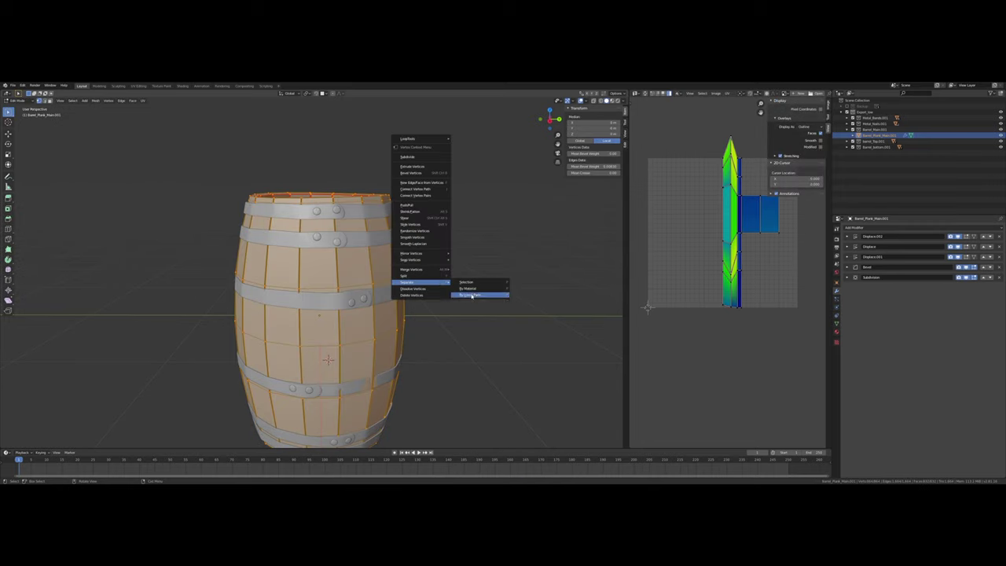
click(471, 294)
key(Tab)
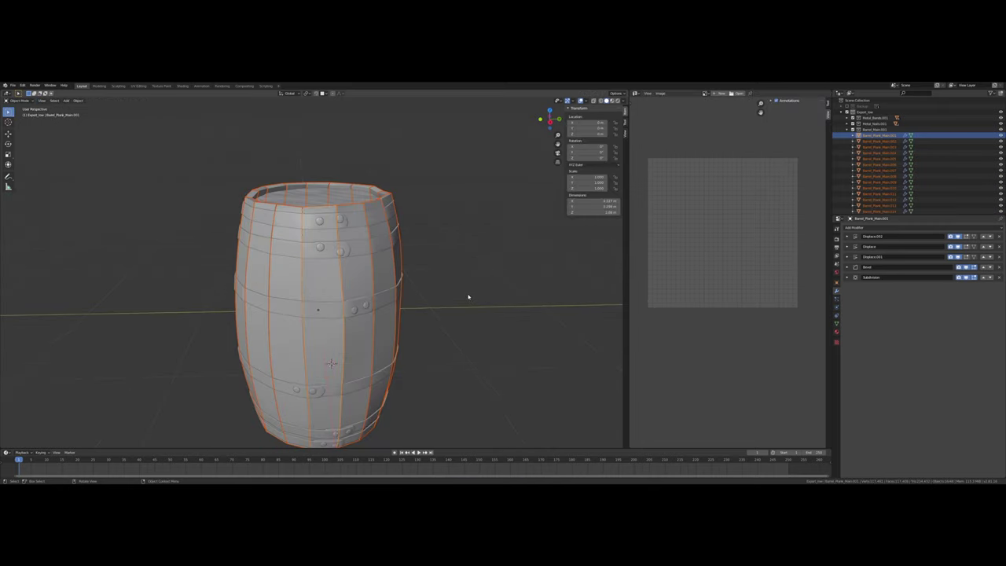
mouse_move(467, 294)
middle_down()
mouse_move(489, 287)
mouse_move(469, 299)
mouse_move(474, 285)
middle_up()
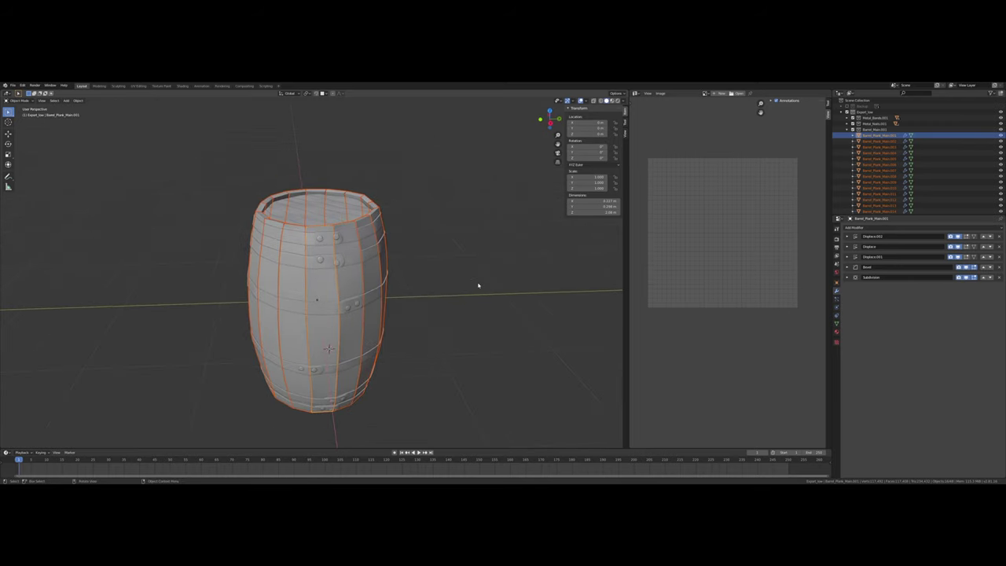
Batch rename all the separated main barrel plank objects by adding the suffix _low
scroll(477, 285, up, 5)
middle_drag(467, 239, 474, 245)
scroll(442, 212, up, 3)
middle_drag(442, 212, 440, 256)
scroll(420, 265, up, 3)
scroll(430, 269, down, 4)
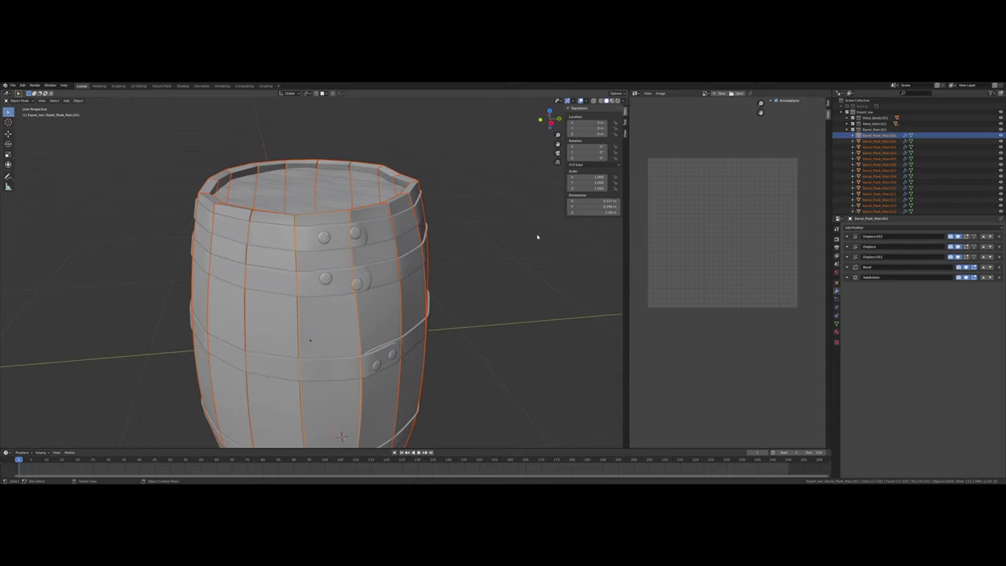
click(881, 137)
scroll(880, 157, down, 3)
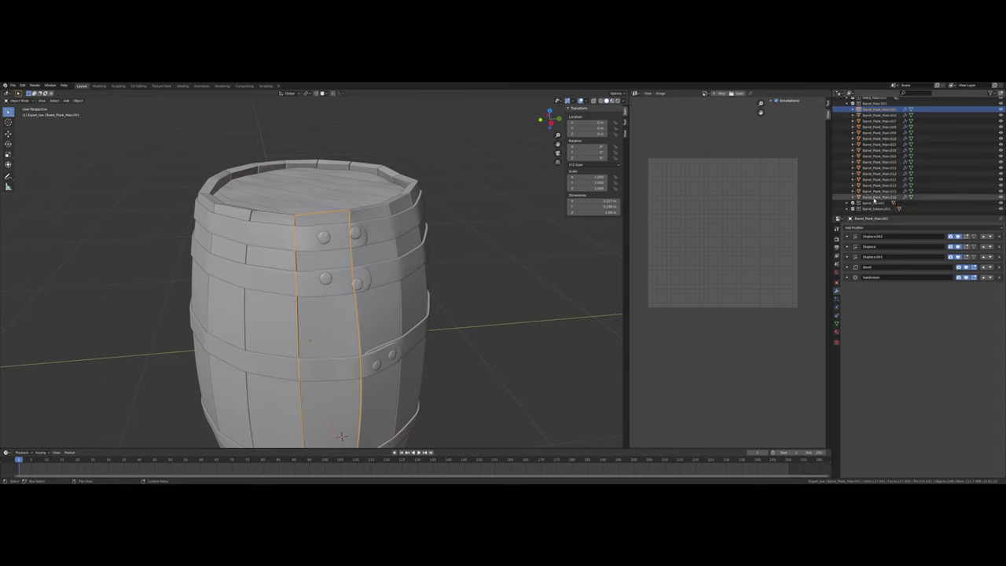
scroll(876, 201, up, 2)
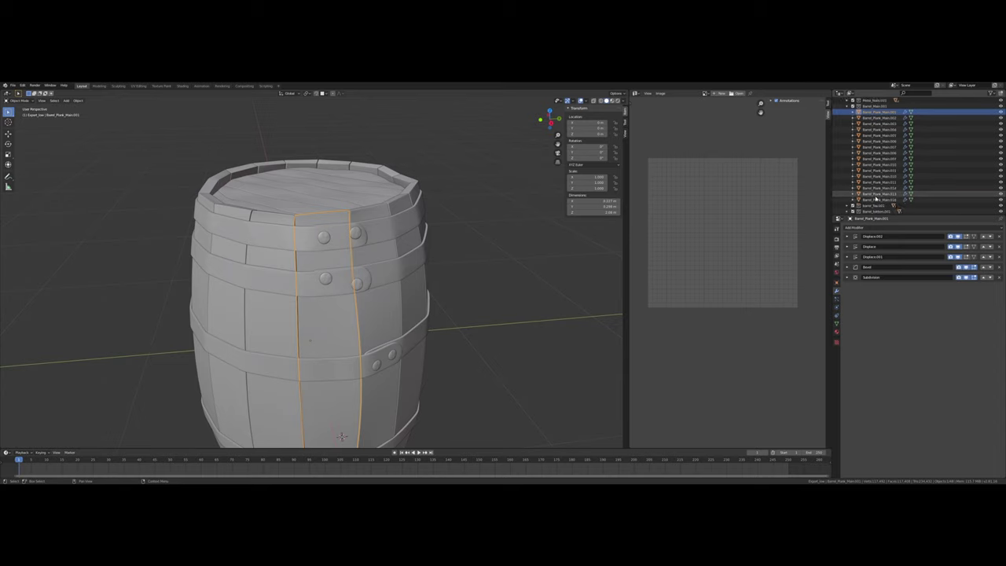
shift+click(876, 200)
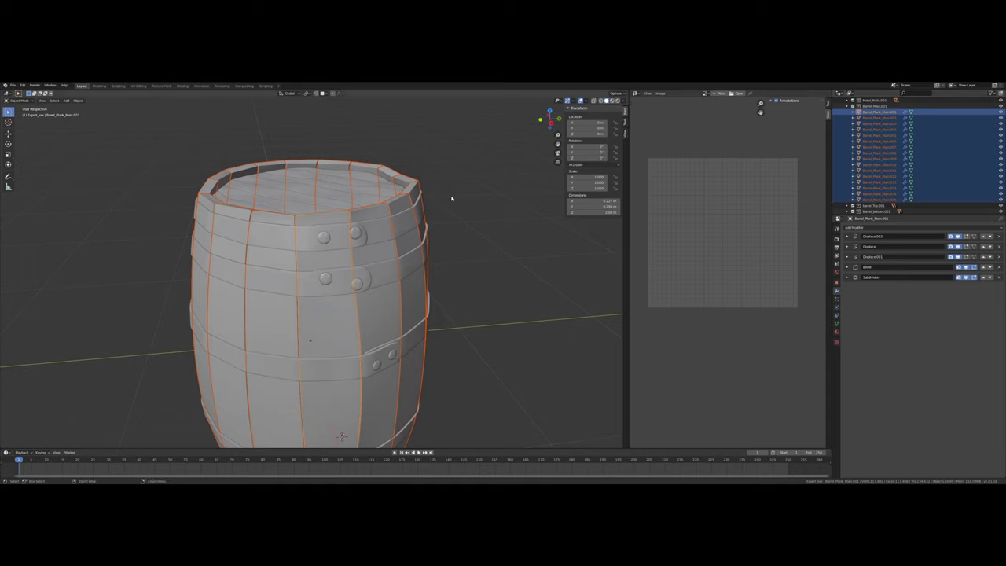
key(ctrl+F2)
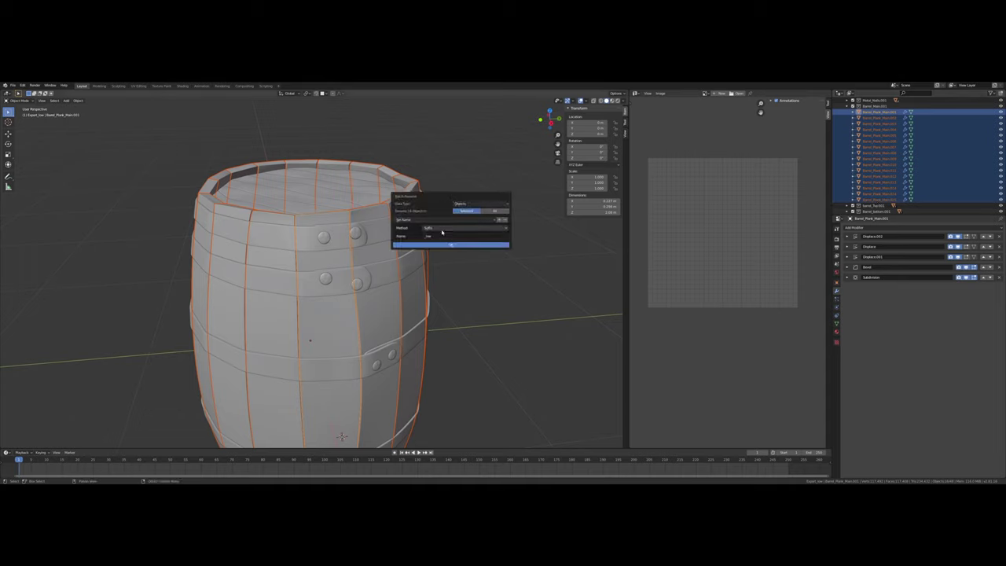
click(439, 246)
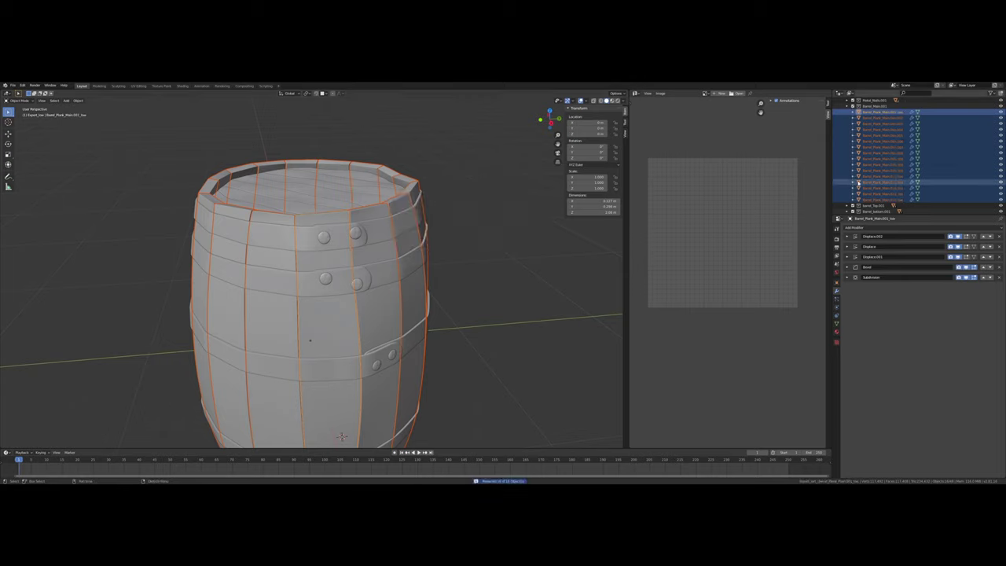
click(847, 129)
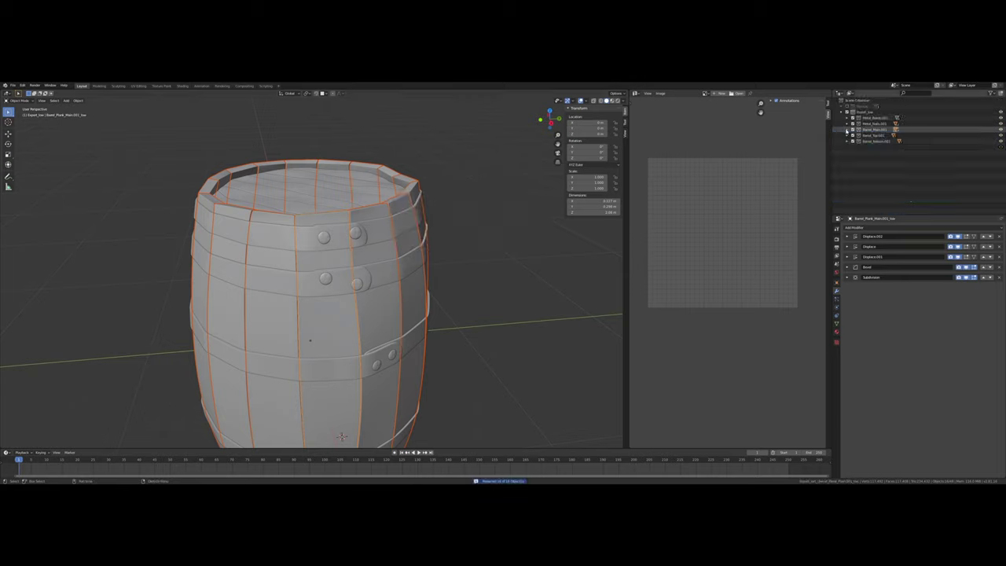
Batch rename all the sphere objects in the metal nails collection with the new name Nail
click(846, 123)
click(870, 129)
shift+click(871, 193)
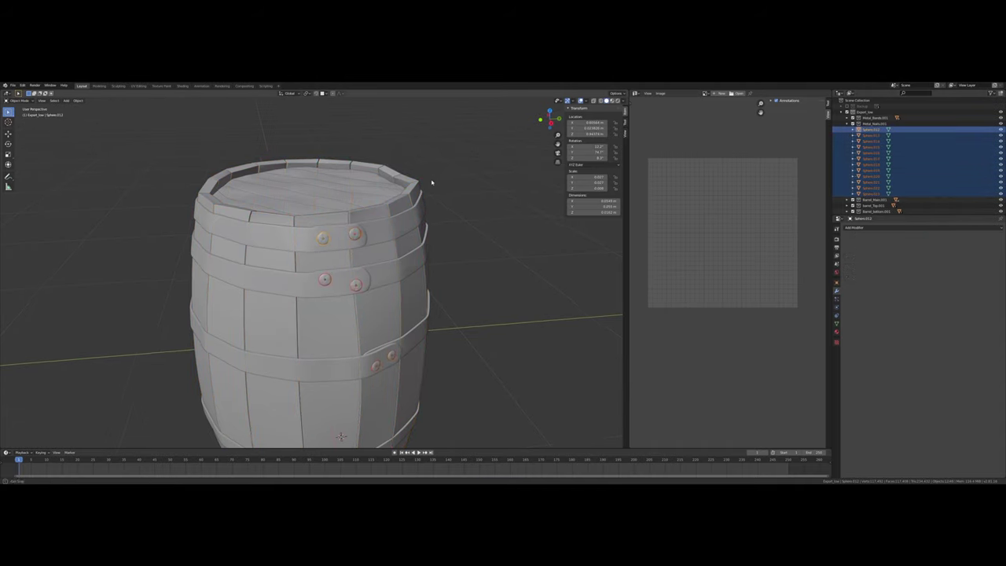
scroll(428, 211, down, 2)
key(ctrl+F2)
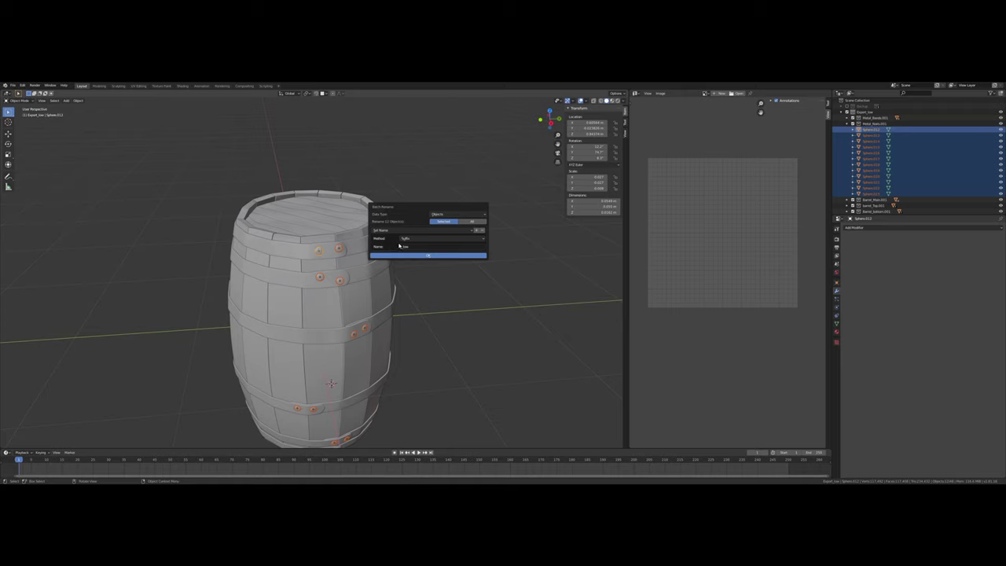
click(409, 239)
click(410, 246)
click(410, 247)
text(Nai)
key(BackSpace)
text(Nai)
key(Return)
key(Return)
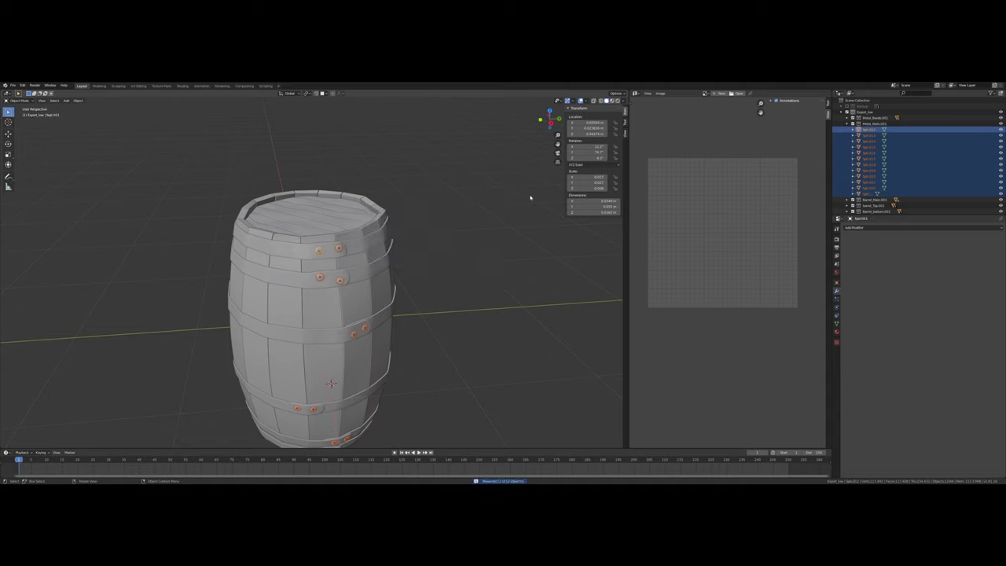
Add the suffix _low to all the nail objects with a batch rename
key(ctrl+F2)
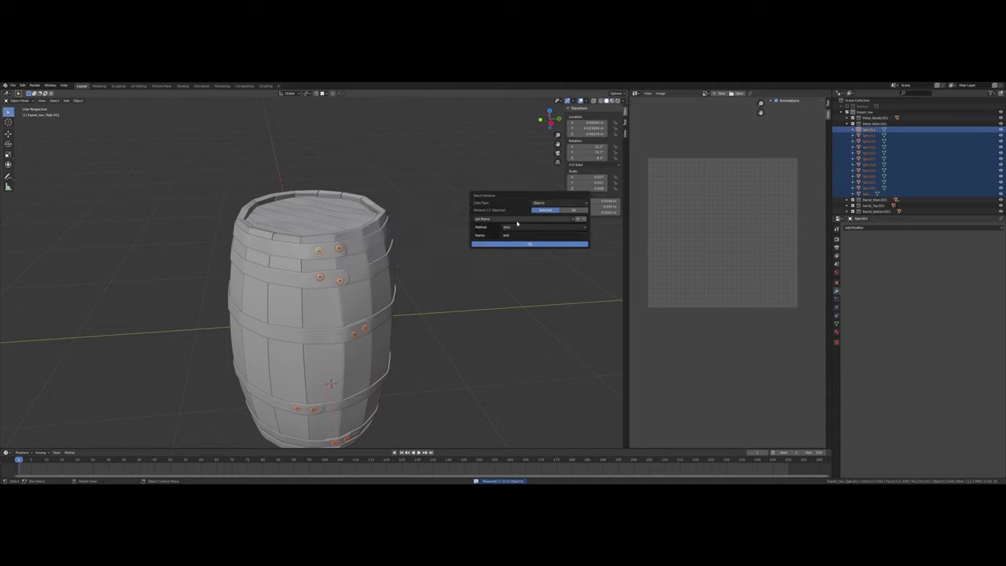
click(515, 227)
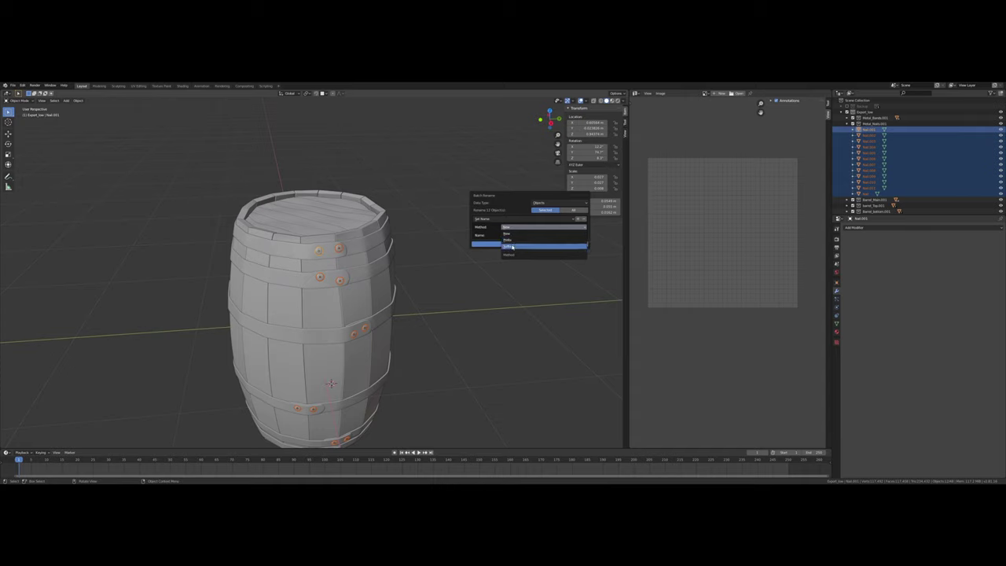
click(509, 246)
click(509, 235)
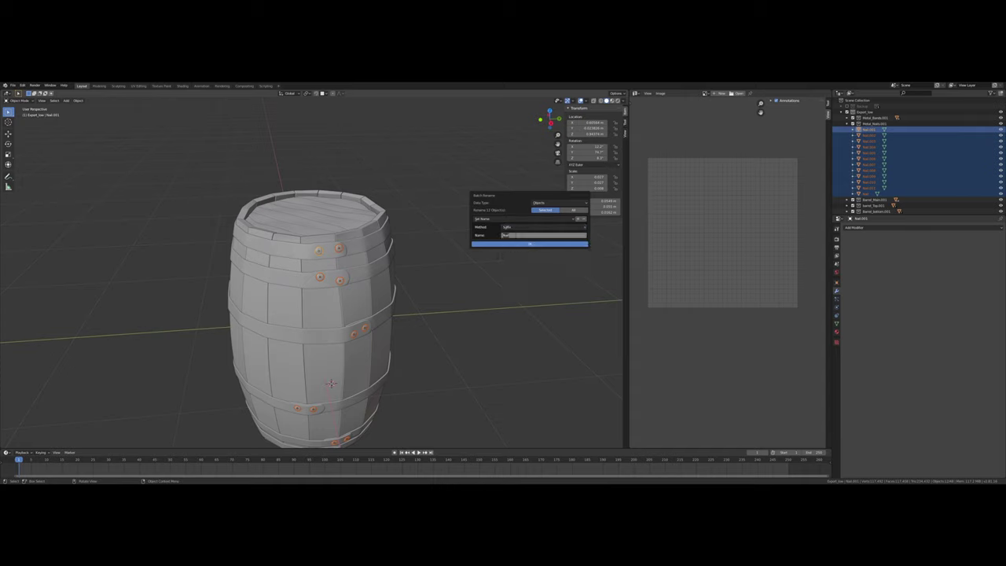
text(_low)
key(Return)
click(521, 245)
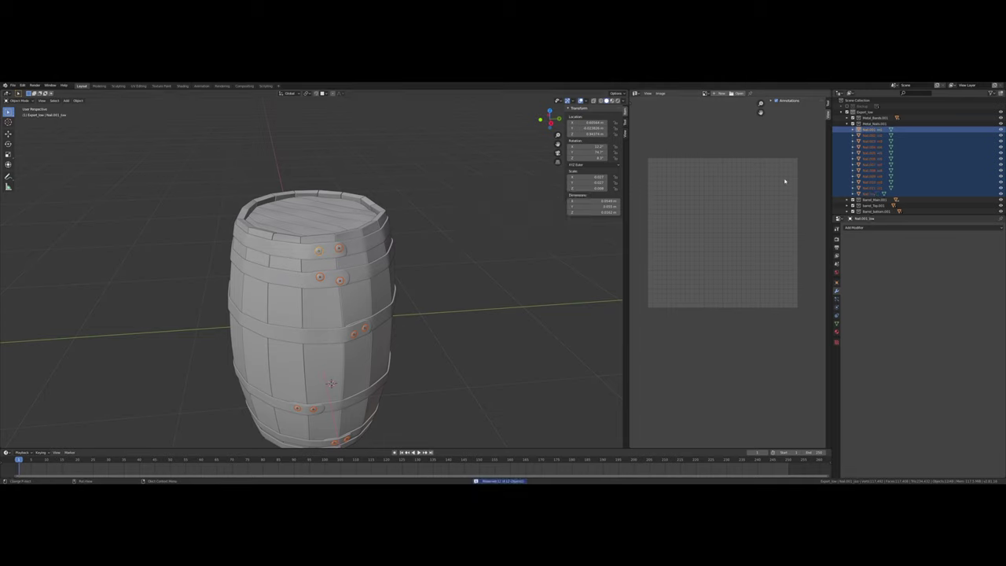
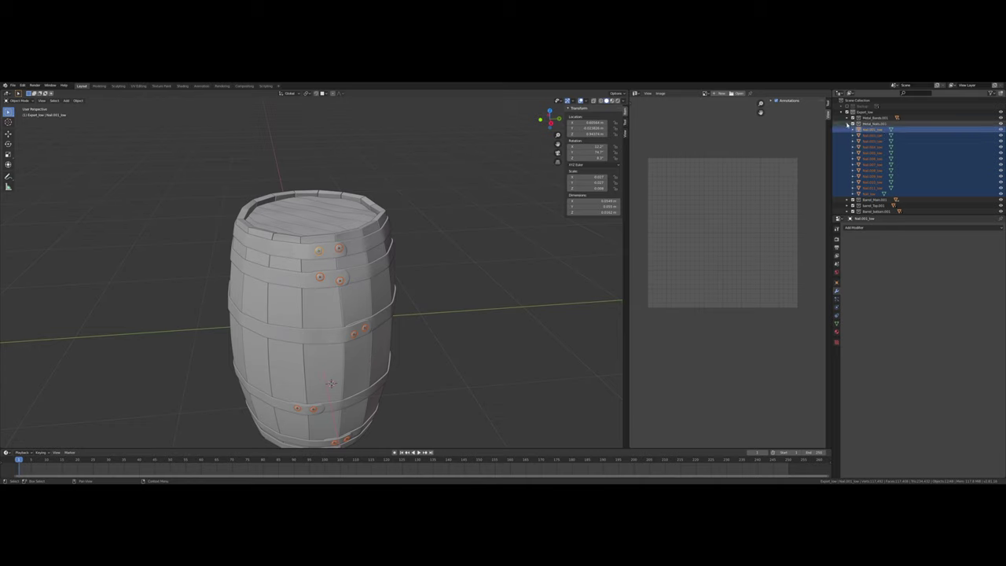
click(847, 124)
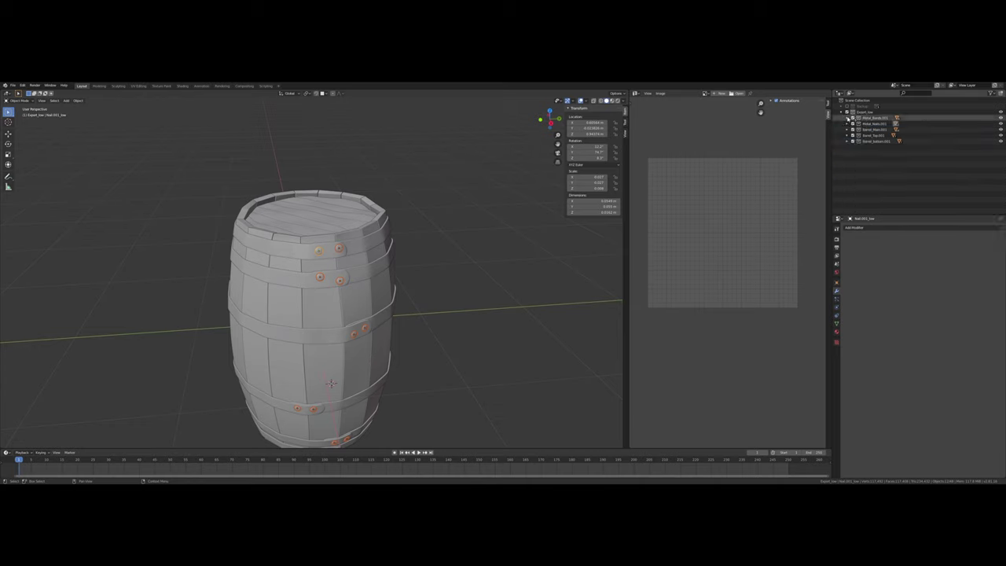
Batch rename all the cylinder objects in the metal bands collection with the new name Metal_Band
click(847, 118)
click(869, 123)
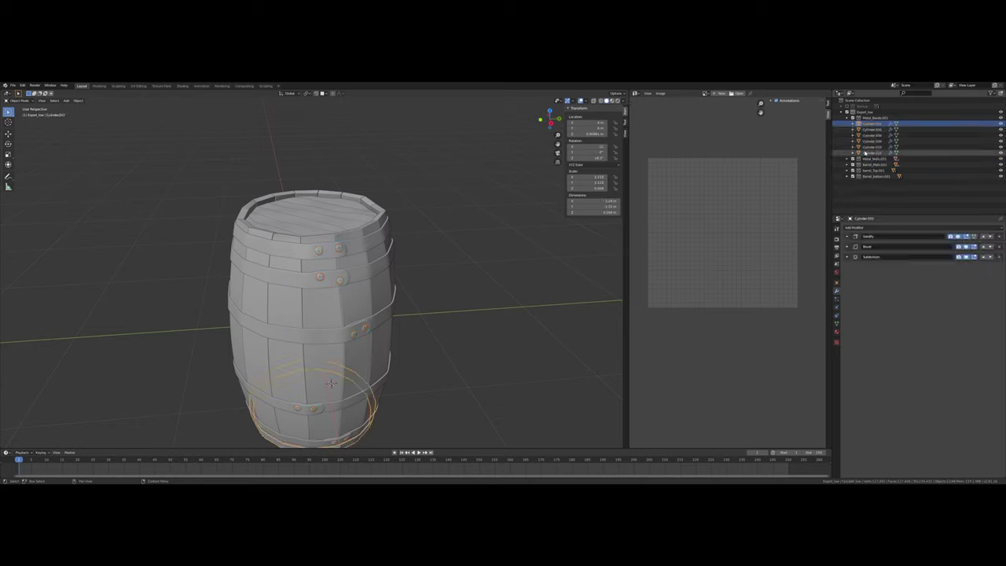
shift+click(864, 152)
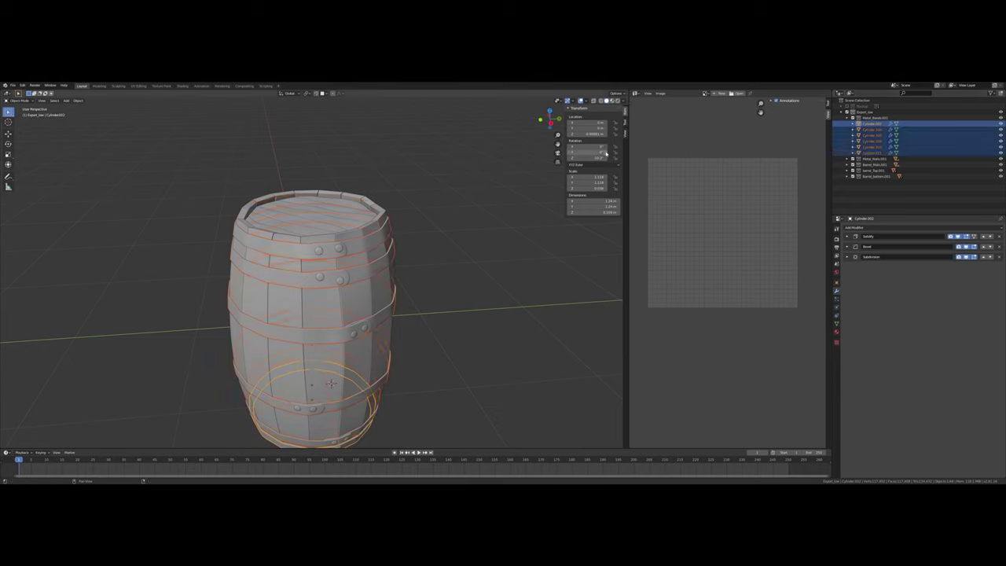
key(ctrl+F2)
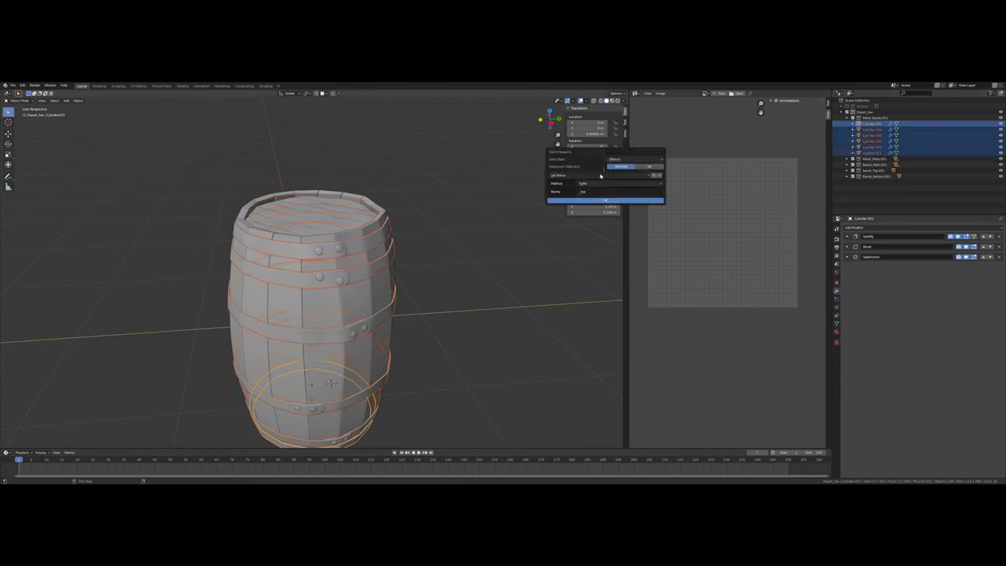
click(600, 183)
click(595, 190)
double_click(594, 191)
text(Metal_Band)
key(Return)
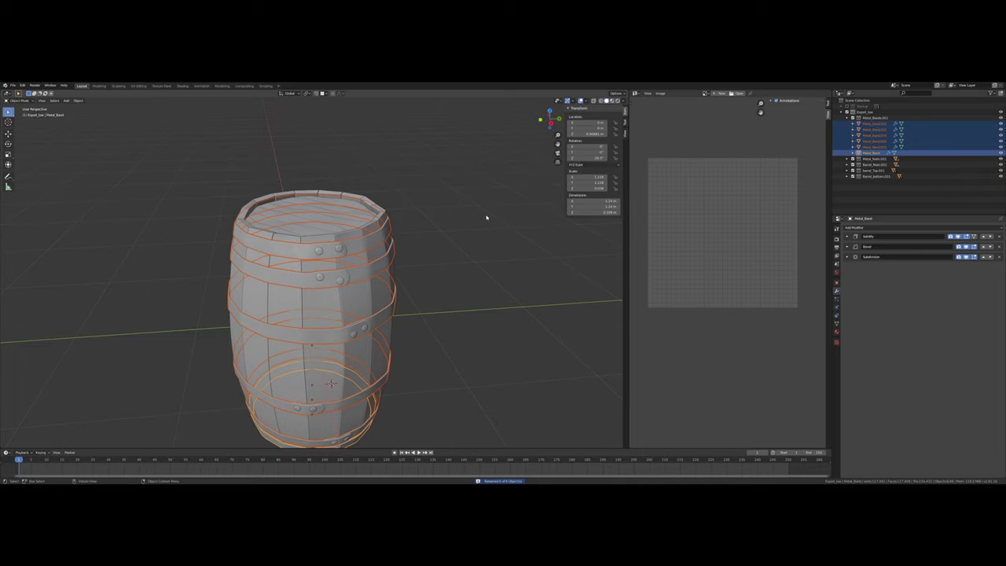
Add the suffix _low to all the metal band objects with a batch rename
key(ctrl+F2)
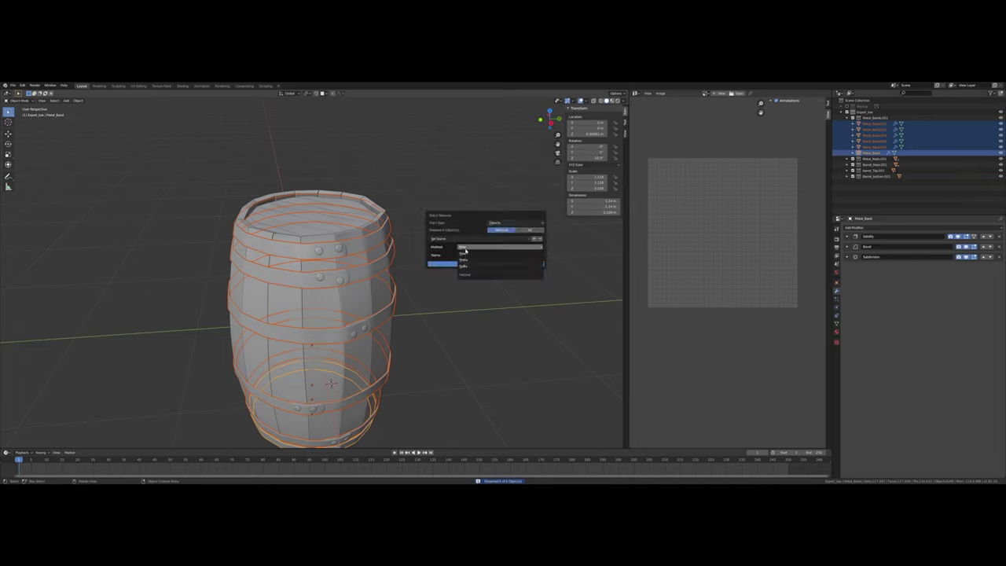
click(464, 266)
click(471, 255)
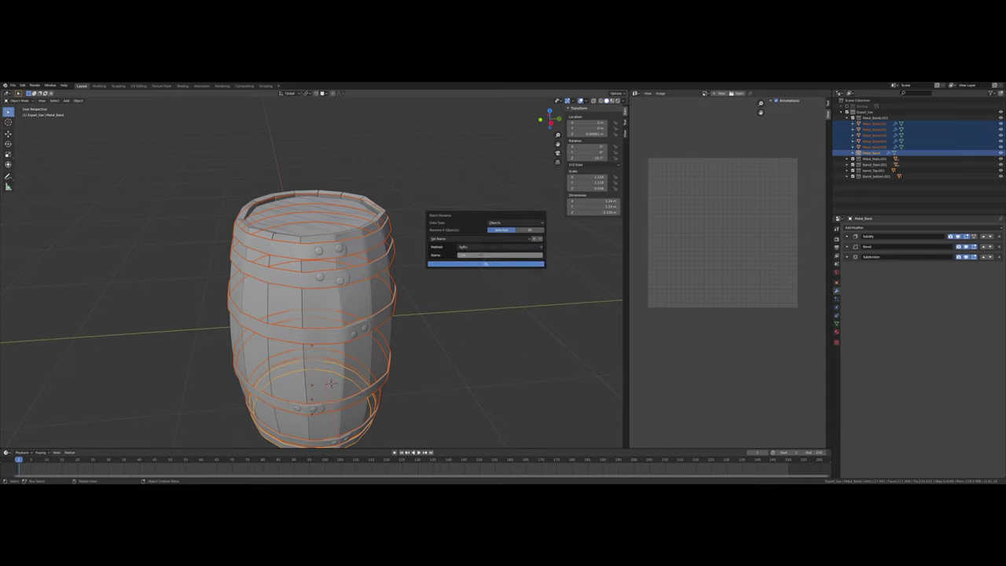
text(_low)
key(Return)
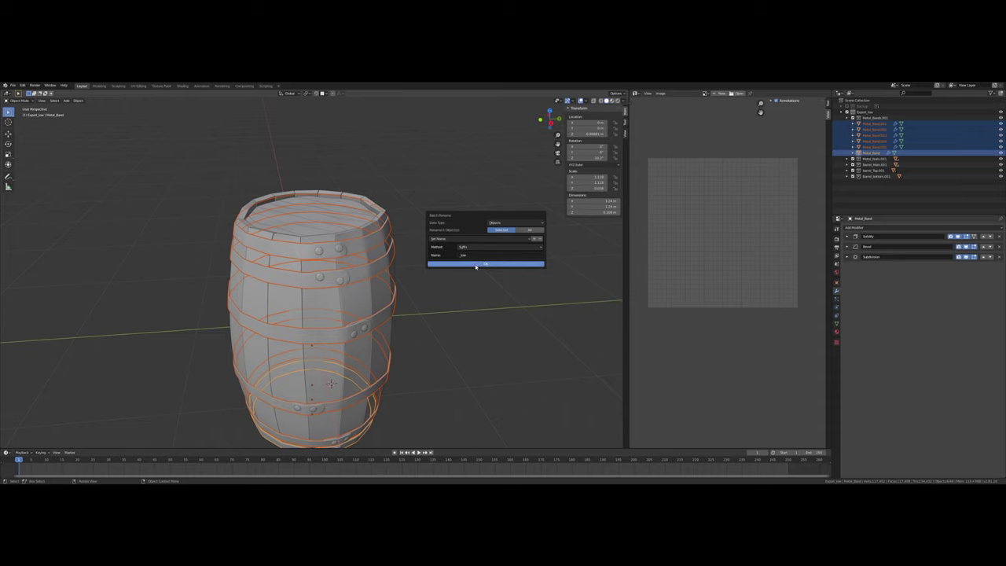
click(476, 264)
middle_drag(485, 264, 453, 246)
scroll(474, 276, down, 1)
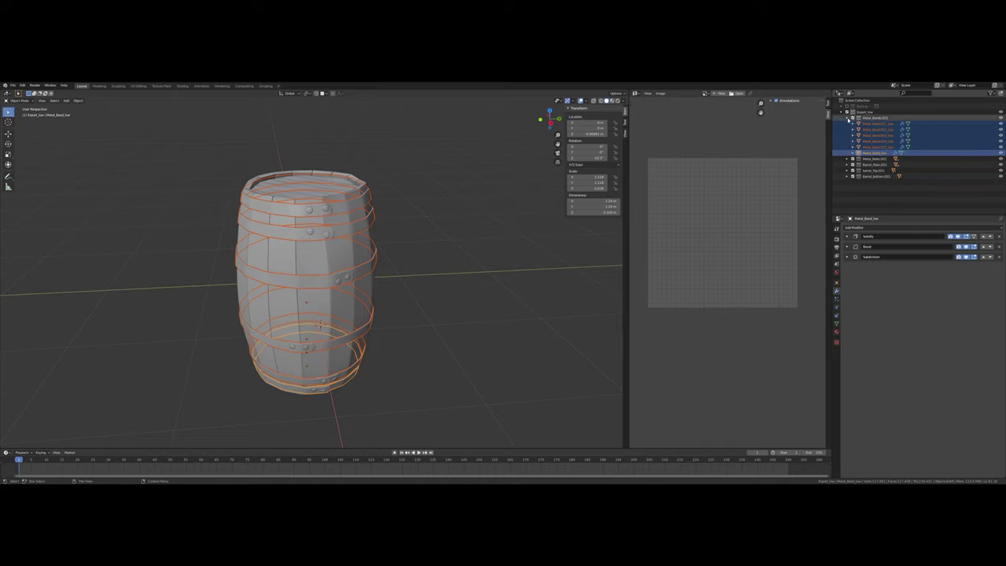
click(848, 118)
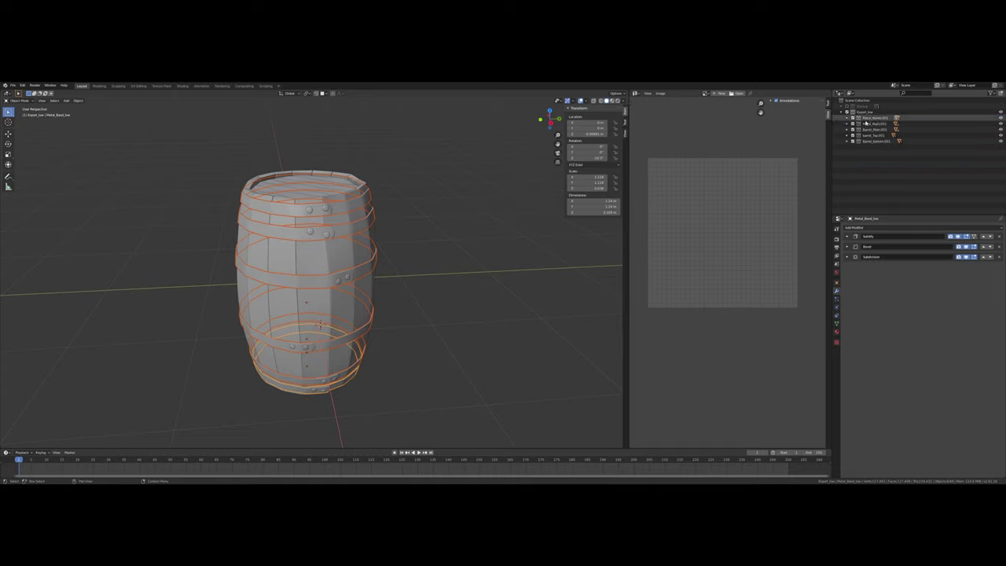
Select every barrel object and unwrap all of their meshes together in edit mode
click(483, 277)
key(a)
key(Tab)
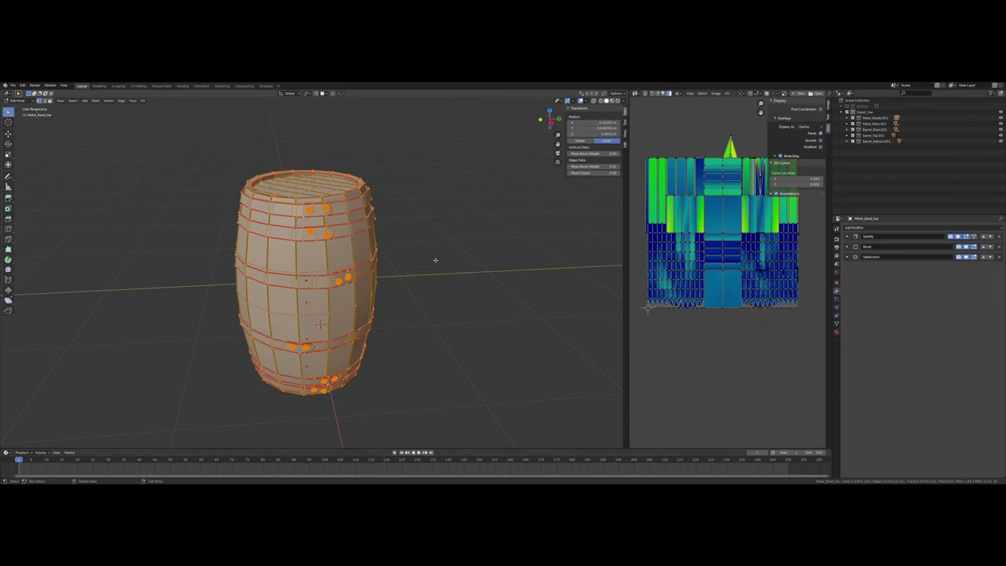
key(u)
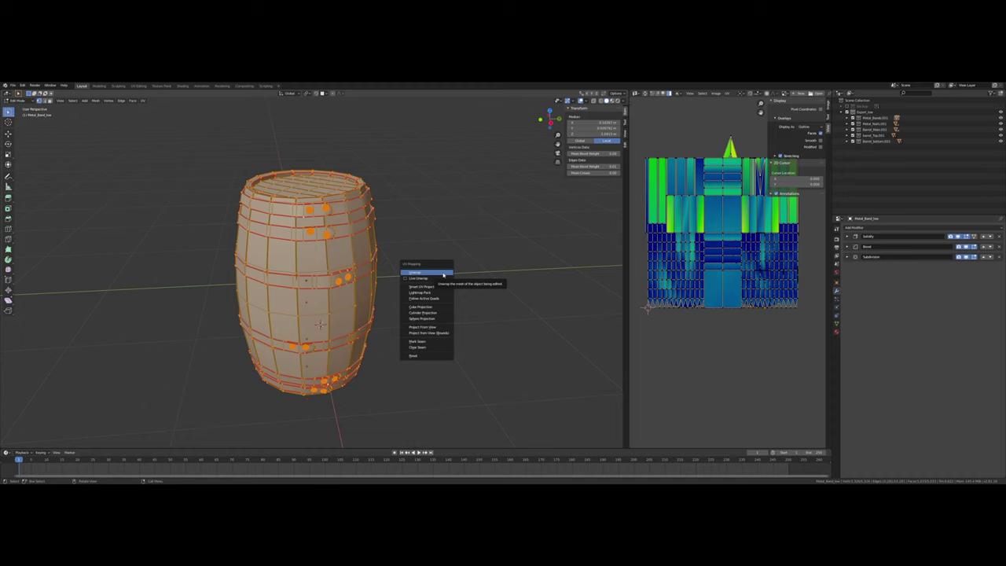
click(443, 273)
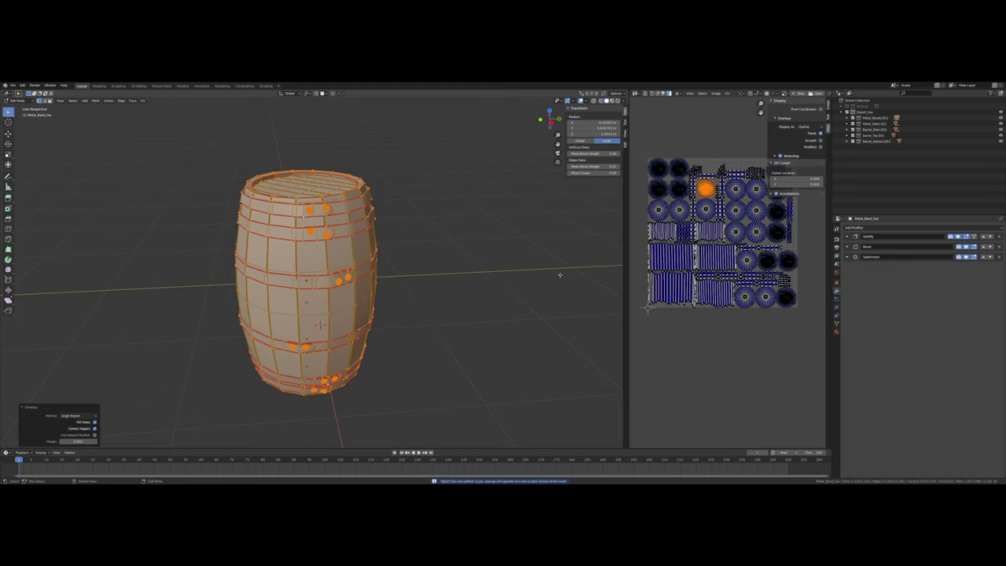
Examine the layout and proportions of the unwrapped UV islands across the whole barrel
scroll(710, 263, up, 4)
scroll(719, 265, up, 5)
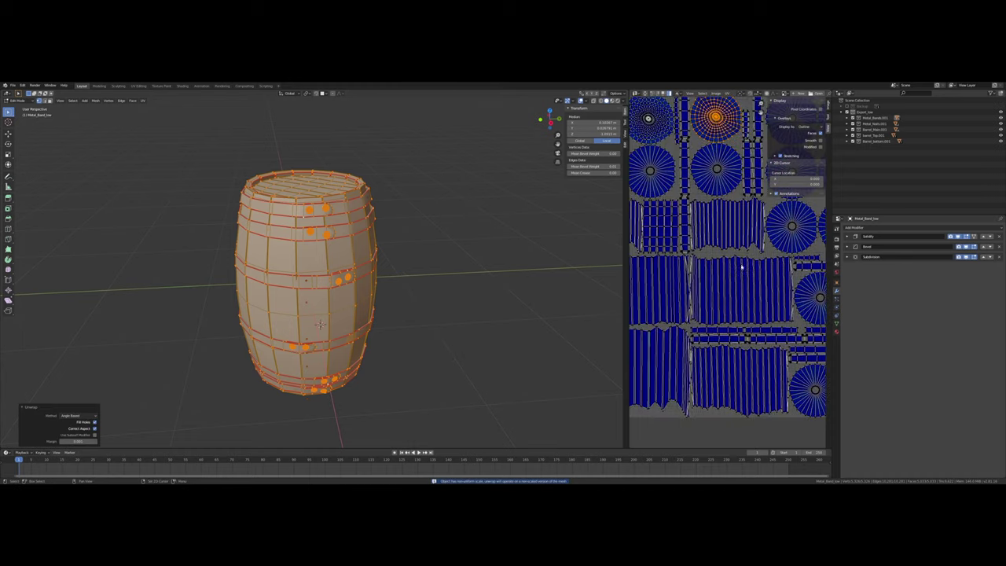
scroll(715, 271, down, 9)
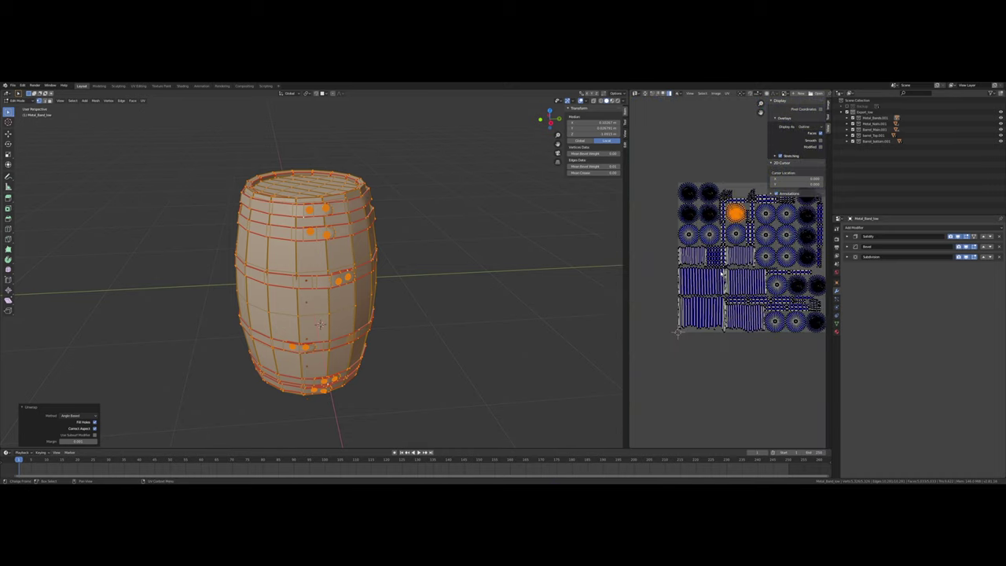
key(Tab)
key(Tab)
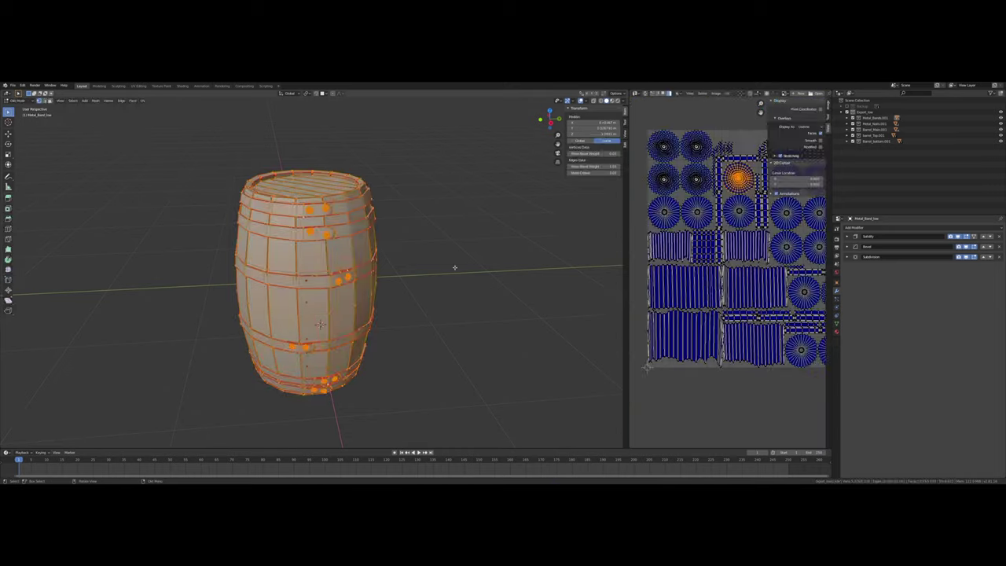
scroll(723, 278, up, 3)
middle_drag(723, 276, 734, 297)
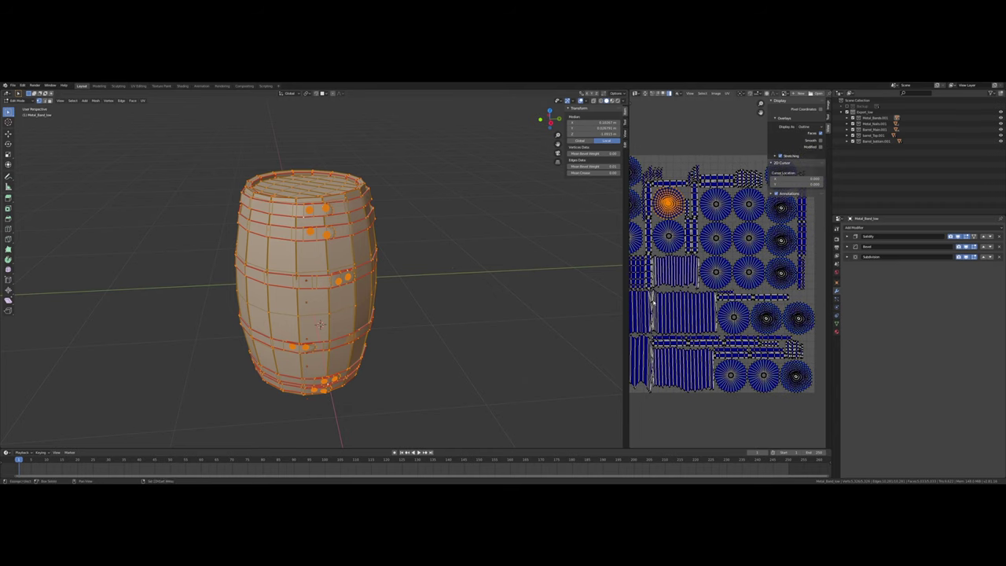
Return to object mode and apply all transforms to every barrel object
key(Tab)
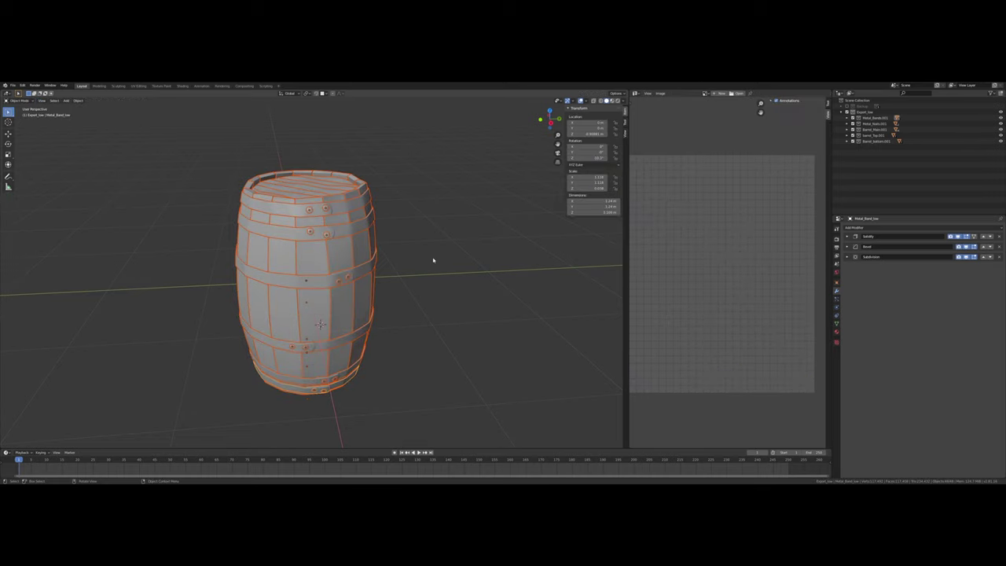
key(ctrl+a)
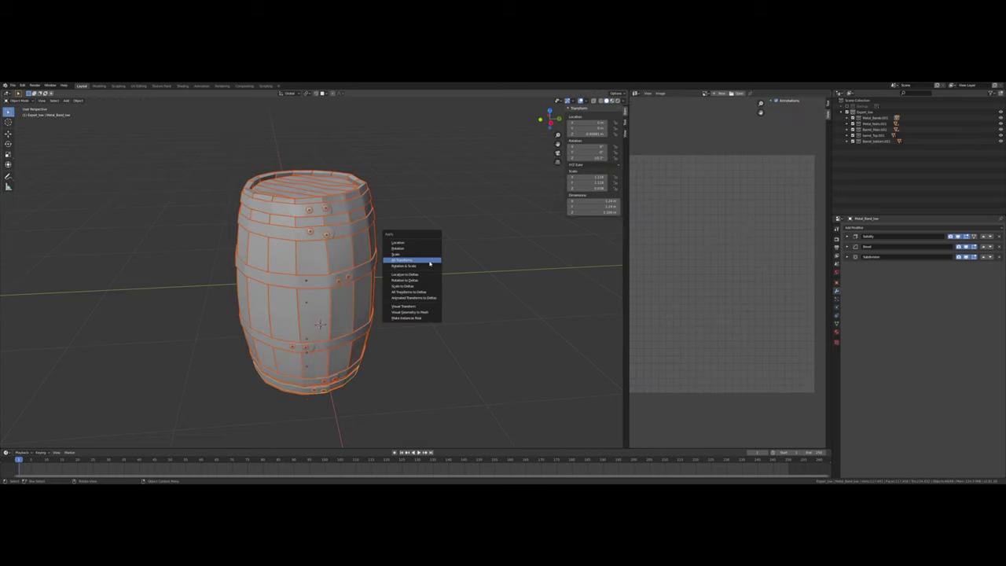
click(430, 262)
shift+middle_drag(409, 253, 440, 296)
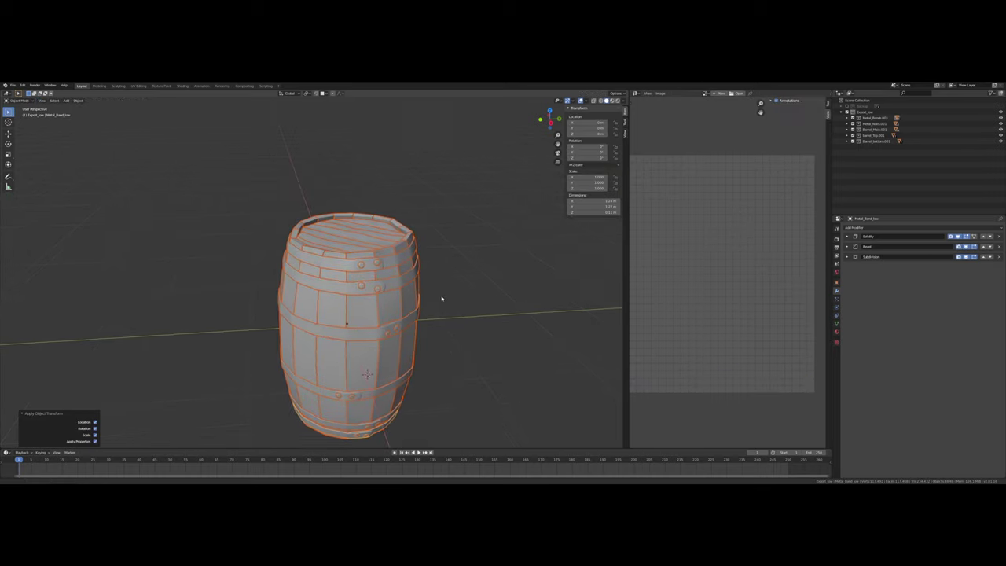
Enter edit mode on all the barrel objects and unwrap their meshes again with the applied scale
scroll(440, 296, up, 2)
shift+middle_drag(503, 315, 418, 271)
scroll(449, 289, down, 3)
key(Tab)
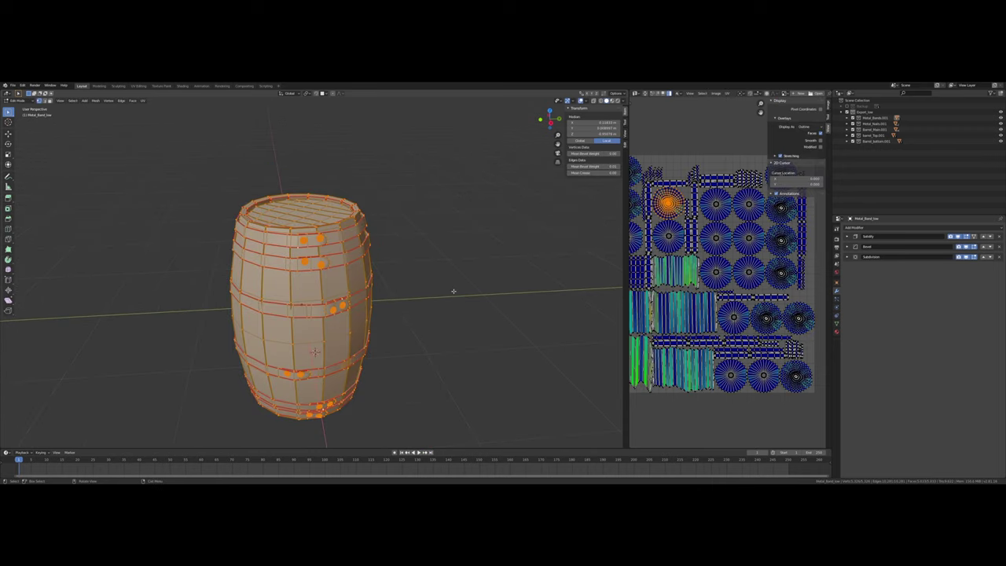
scroll(464, 286, down, 1)
scroll(711, 279, down, 2)
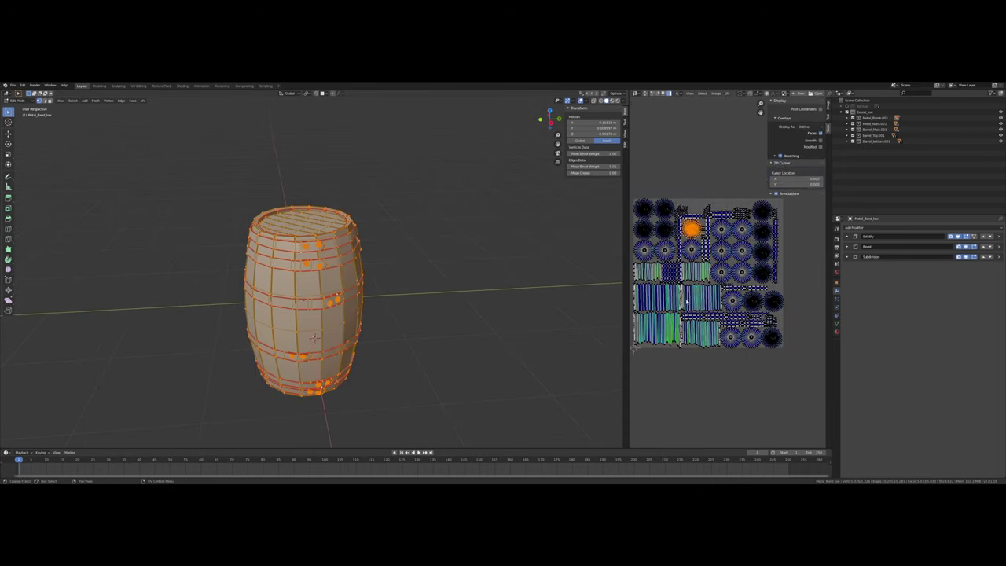
key(u)
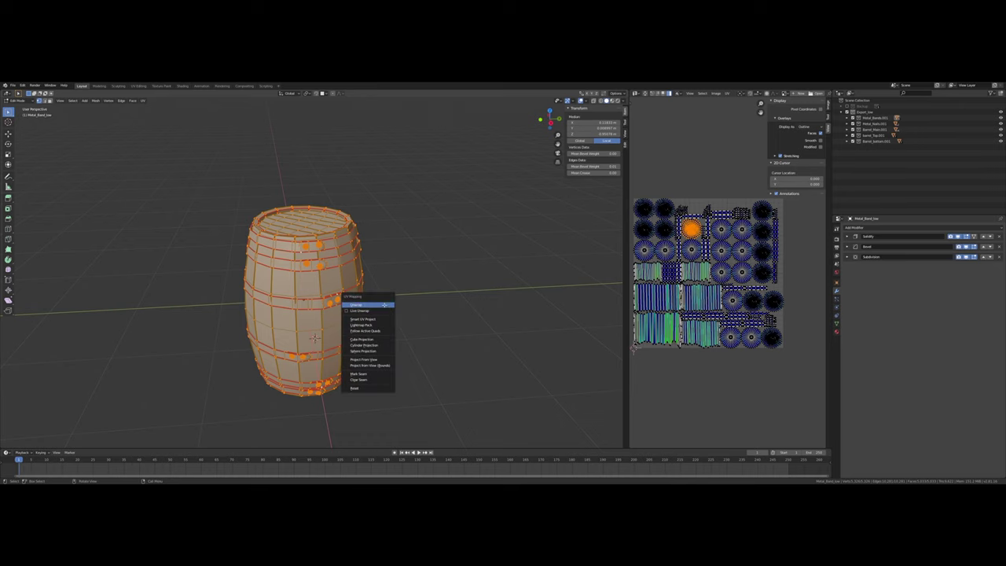
click(383, 305)
Examine the shape, orientation and stretching of the newly unwrapped UV islands
middle_drag(717, 302, 739, 292)
scroll(740, 294, up, 2)
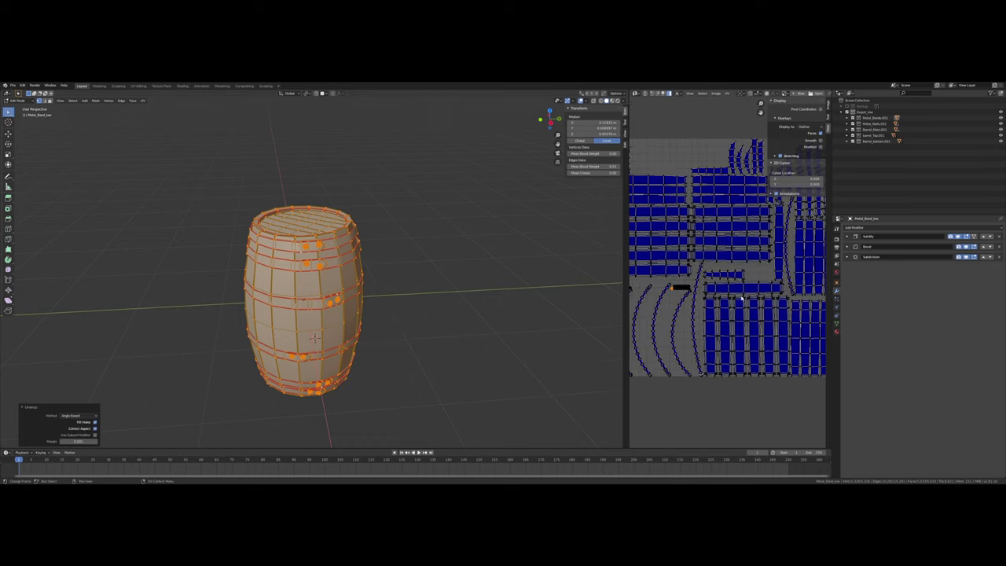
middle_drag(806, 270, 768, 297)
scroll(727, 301, up, 5)
scroll(729, 300, down, 2)
middle_drag(704, 305, 759, 294)
scroll(723, 296, down, 2)
scroll(725, 286, down, 1)
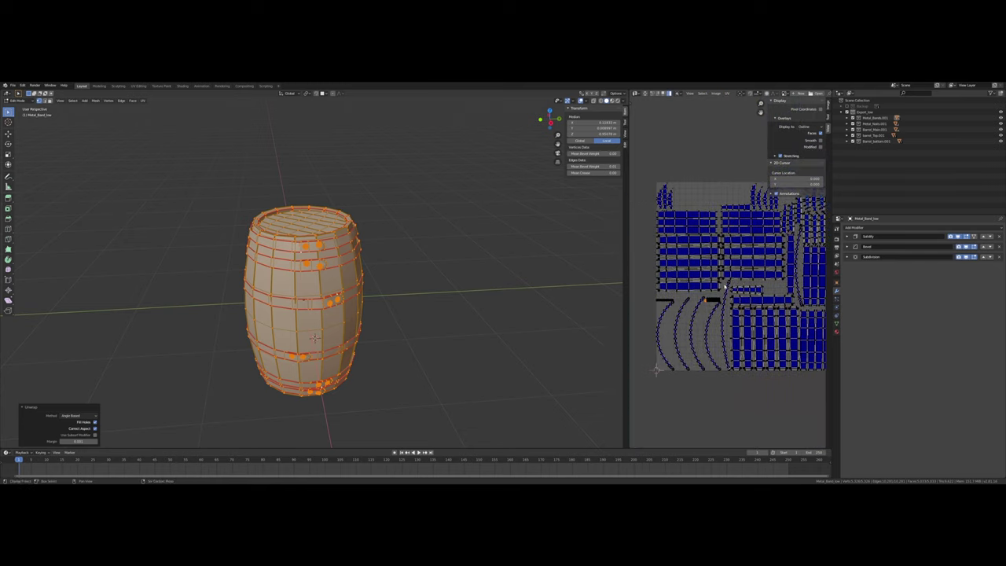
Select all the horizontally laid plank islands in the UV layout and rotate them 90 degrees
click(674, 289)
shift+click(676, 271)
shift+click(676, 261)
shift+click(676, 249)
shift+click(678, 238)
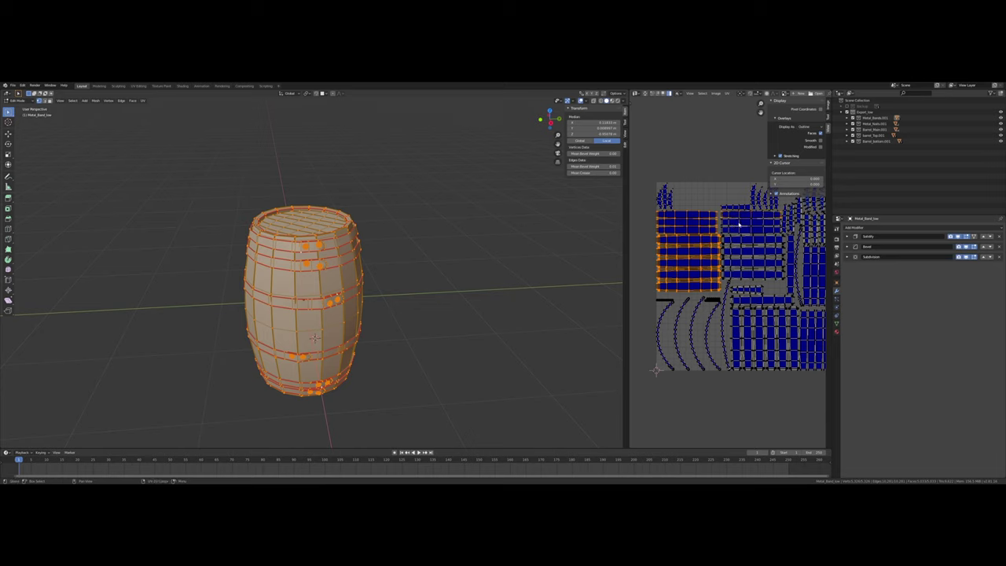
shift+click(742, 240)
shift+click(743, 251)
shift+click(744, 261)
shift+click(744, 272)
shift+click(752, 292)
shift+click(756, 301)
mouse_move(756, 301)
middle_down()
mouse_move(698, 304)
mouse_move(765, 286)
middle_up()
scroll(733, 306, down, 2)
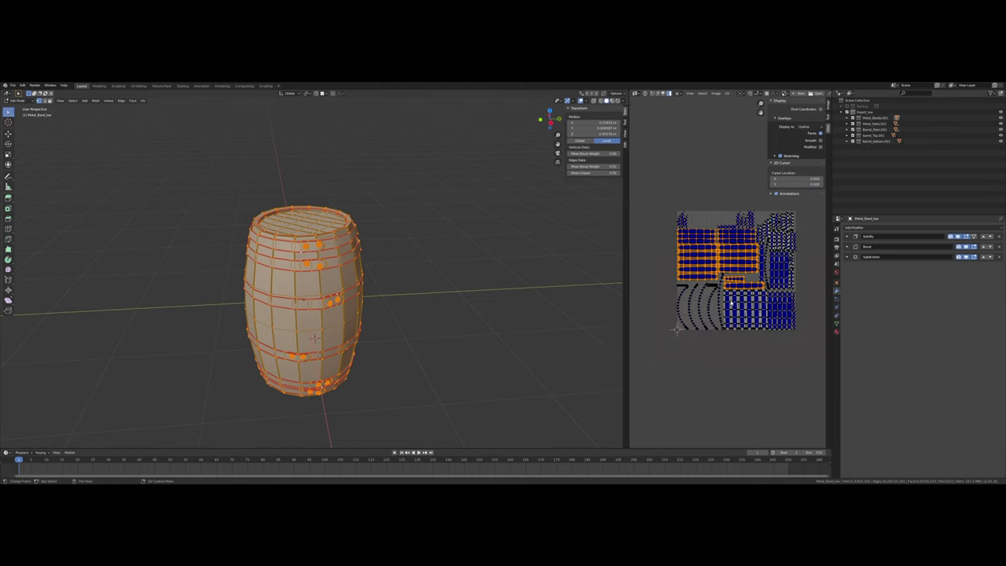
text(r90)
key(Return)
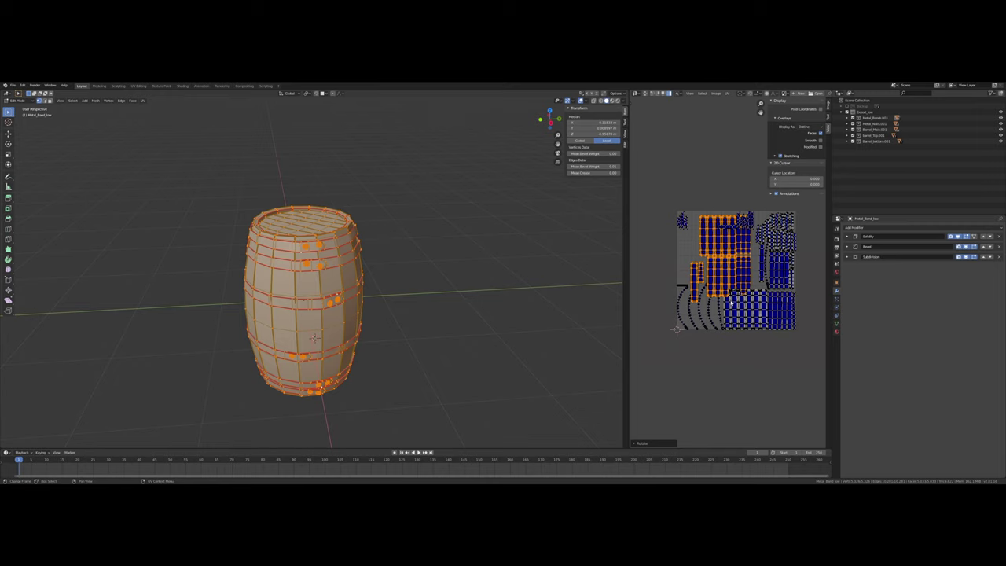
Move the rotated plank islands out of the UV square into the empty area above it
scroll(750, 295, up, 3)
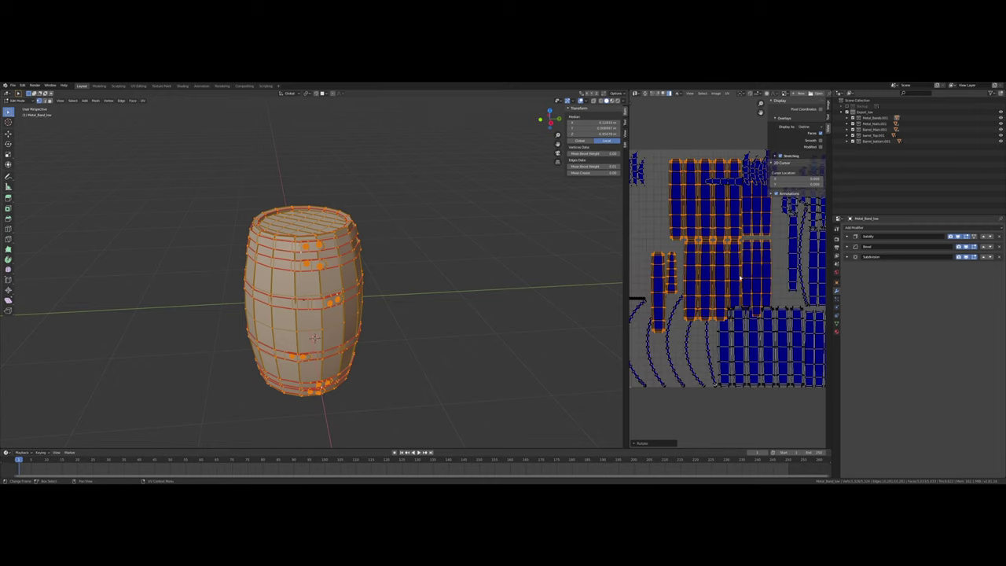
scroll(740, 278, down, 3)
key(g)
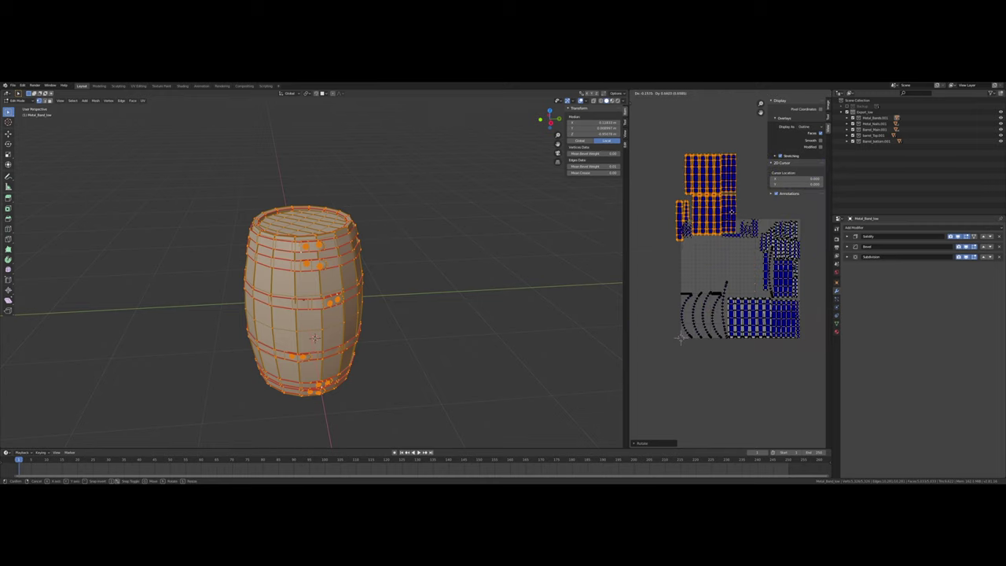
click(739, 184)
middle_drag(740, 185, 733, 209)
Select the upper row of the rotated plank islands and fit it into the free space above the curved band islands
click(746, 179)
drag(746, 180, 673, 160)
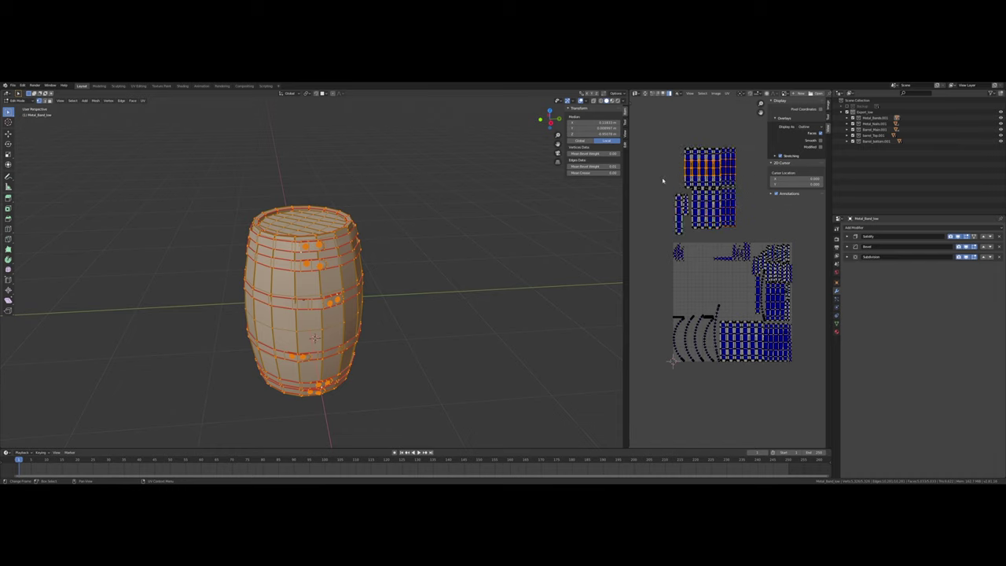
click(662, 180)
drag(687, 162, 716, 163)
key(g)
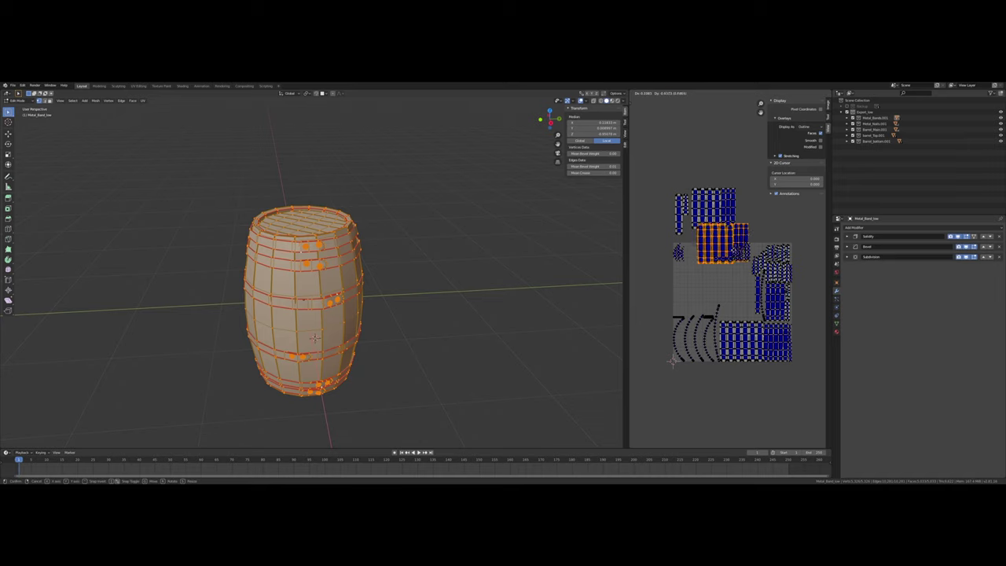
click(729, 278)
scroll(747, 271, up, 3)
key(g)
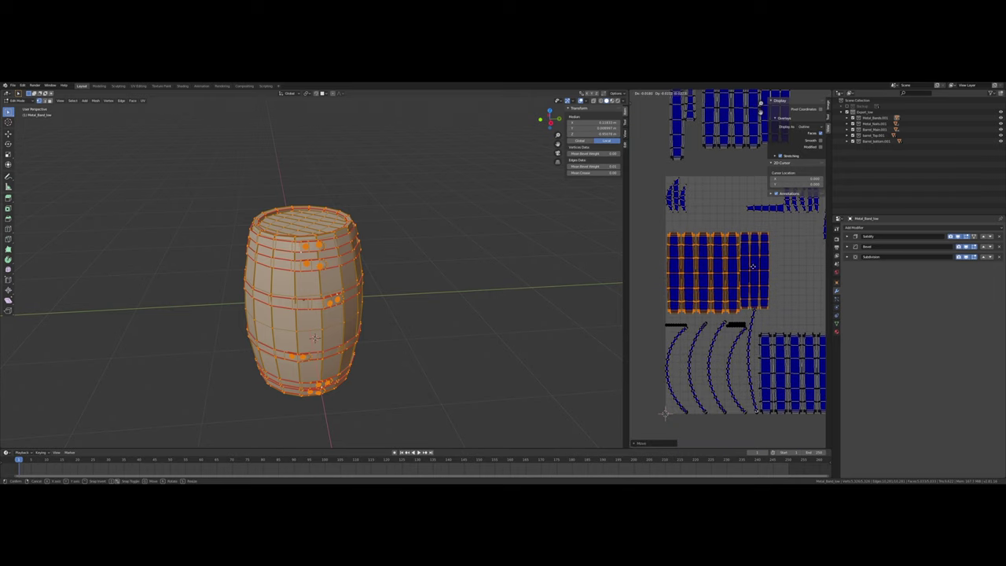
click(753, 271)
scroll(743, 272, up, 3)
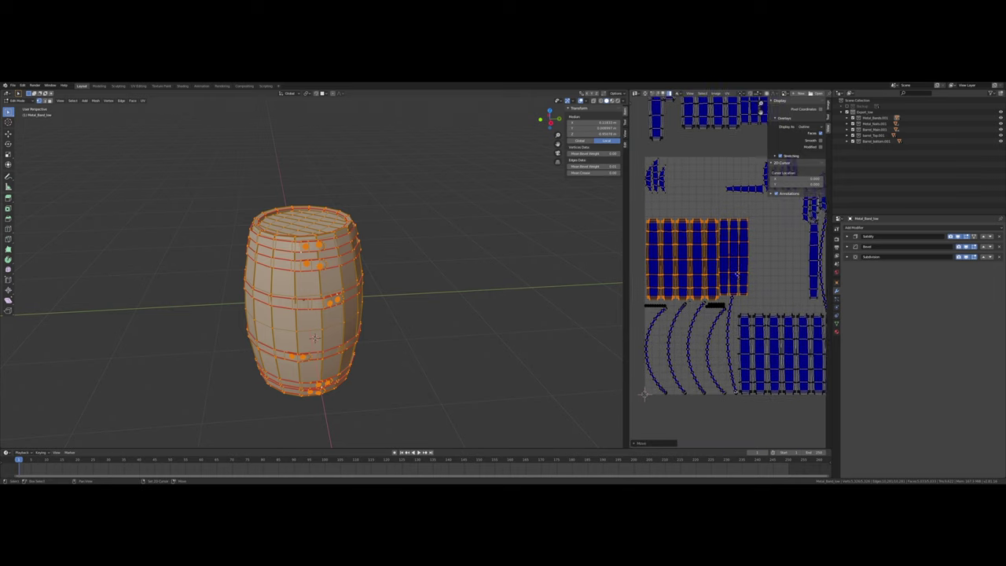
Separate the three-plank island from the placed row and move it up across the upper edge of the UV square
scroll(736, 273, down, 4)
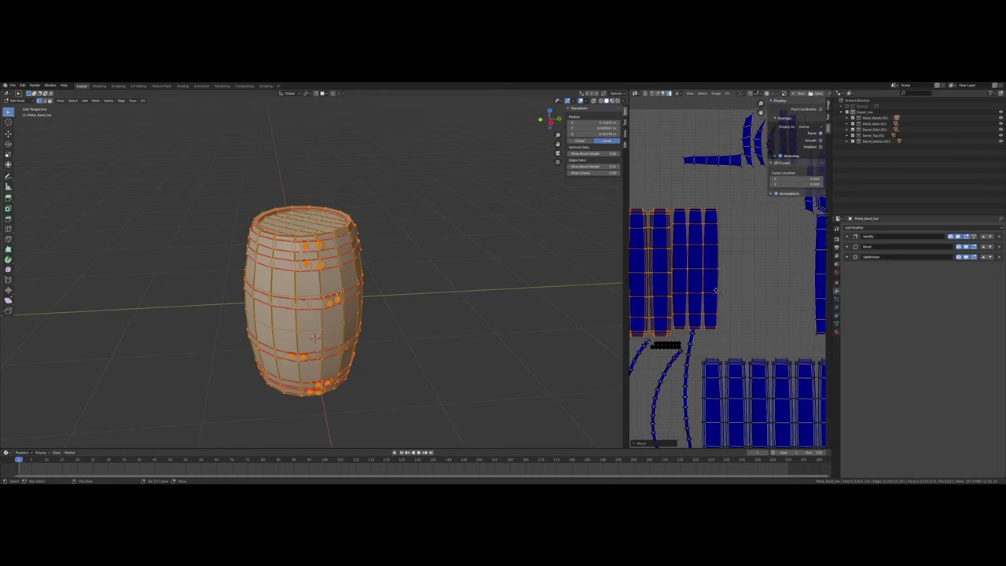
middle_drag(770, 302, 755, 314)
click(723, 297)
key(g)
click(690, 210)
middle_drag(711, 191, 698, 248)
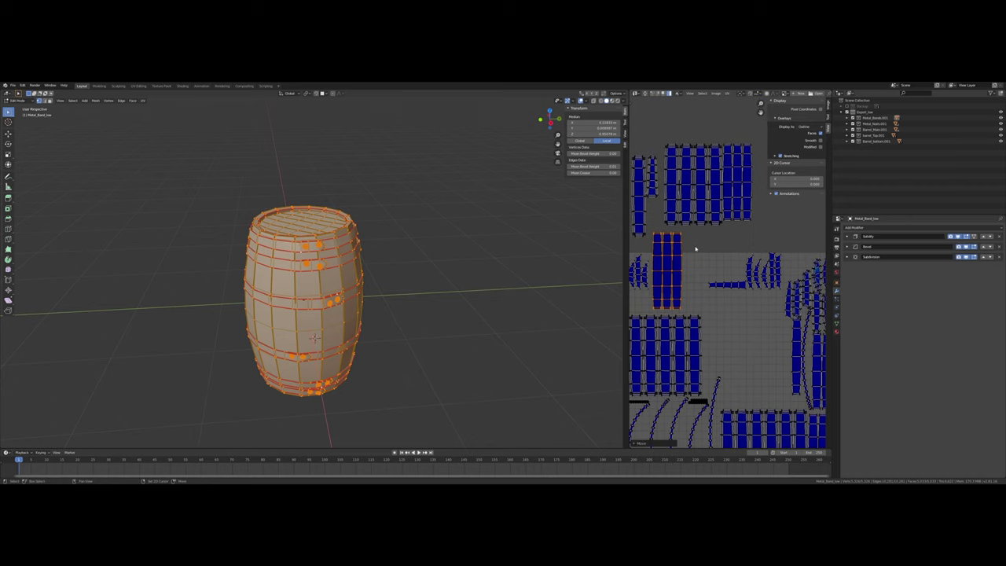
Move the remaining wide plank islands and the single long plank into the gap beside the placed row
scroll(699, 245, down, 1)
click(711, 221)
shift+click(716, 216)
shift+click(696, 215)
shift+click(684, 216)
shift+click(659, 217)
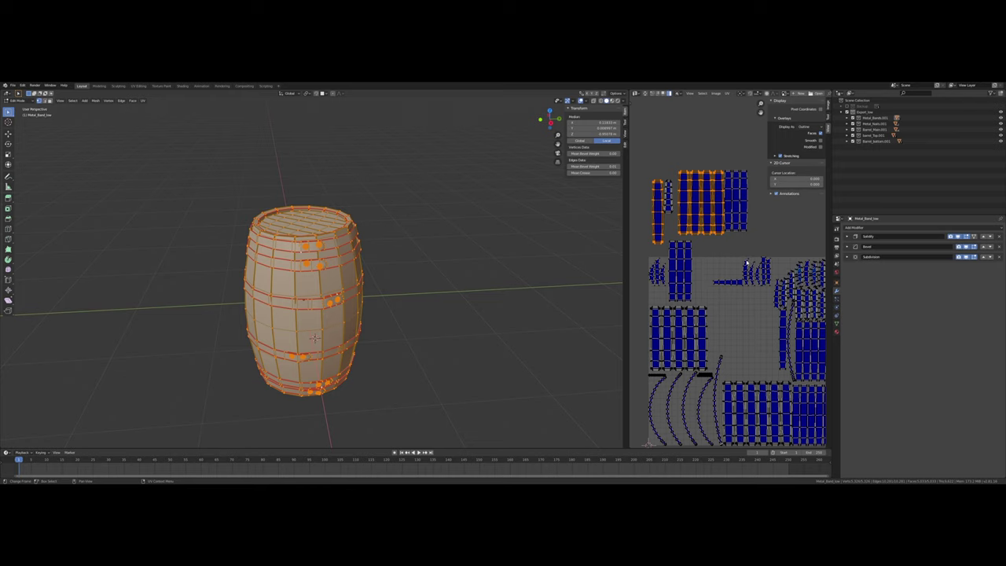
key(g)
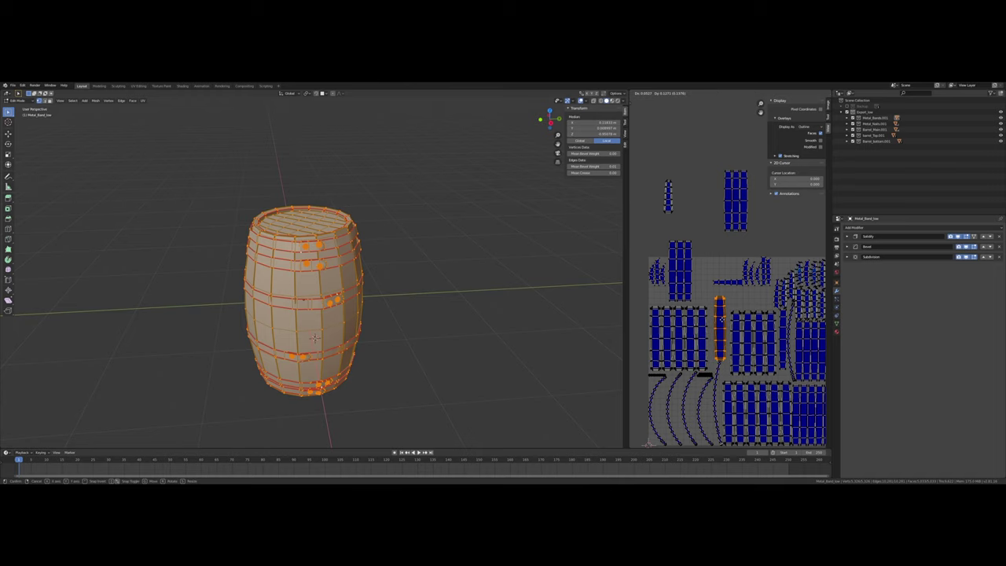
click(720, 314)
Move the short plank island from above the UV square into the free space near its upper edge
scroll(772, 312, up, 3)
middle_drag(780, 312, 721, 286)
middle_drag(727, 346, 762, 331)
scroll(747, 256, down, 3)
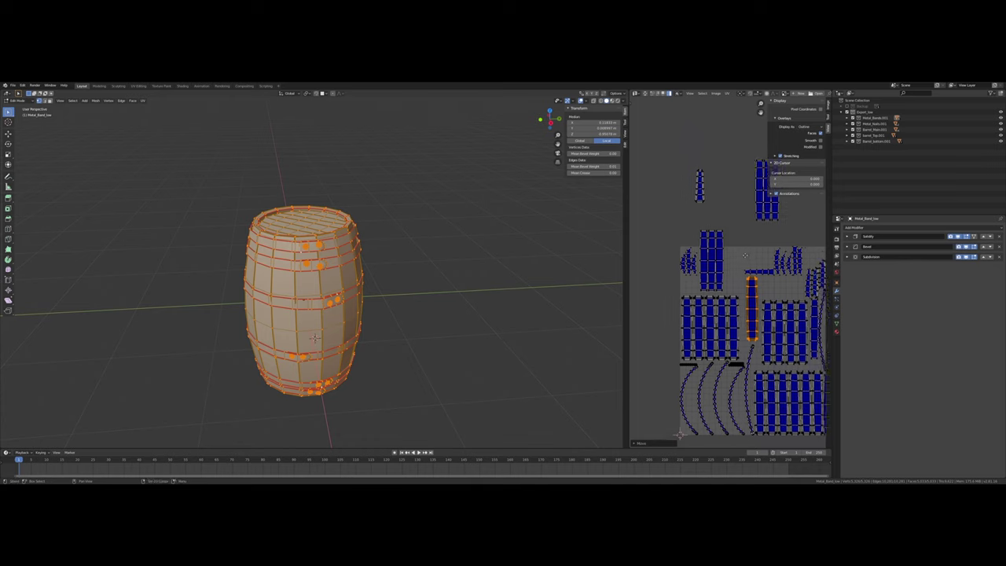
key(g)
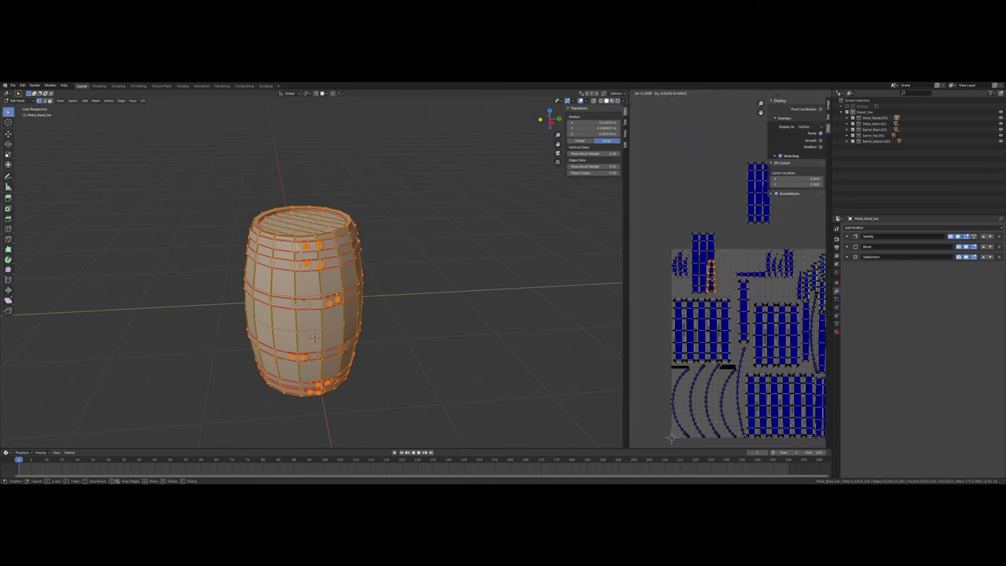
click(759, 275)
Rotate the horizontal tapered island 90 degrees and place it upright beside the short plank island, above the wide planks
text(r90)
key(Return)
scroll(757, 273, up, 3)
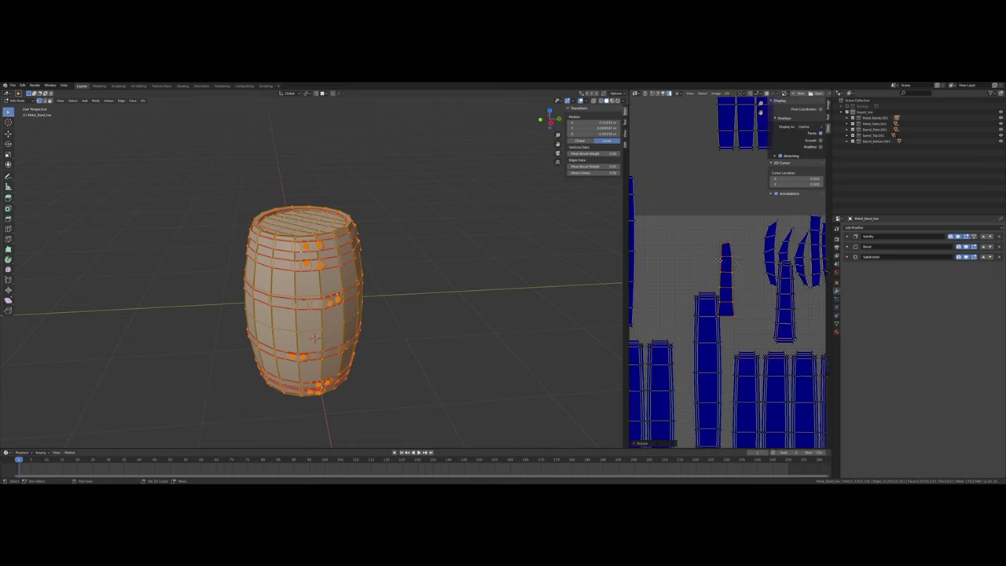
scroll(784, 281, down, 3)
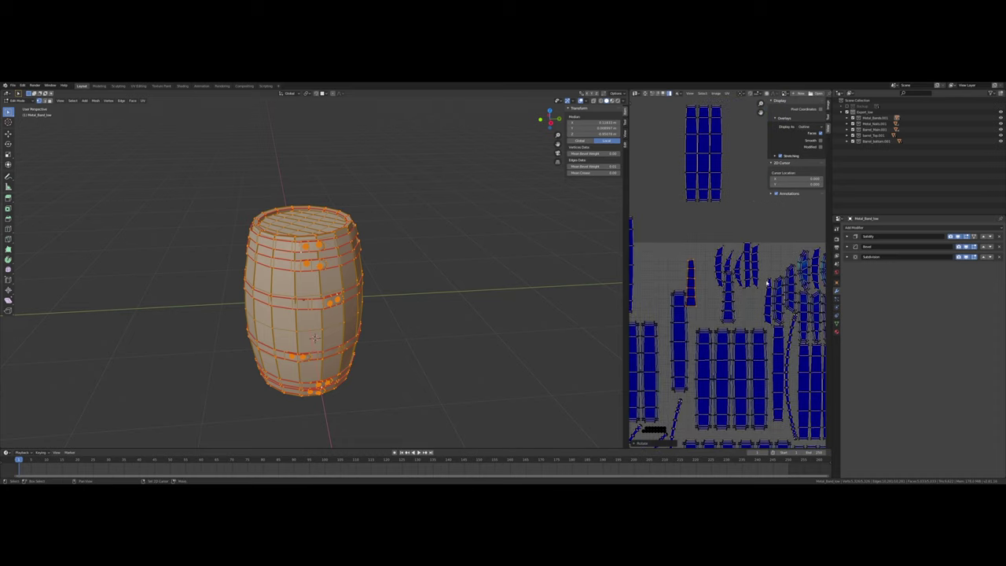
key(g)
click(779, 297)
key(g)
click(729, 314)
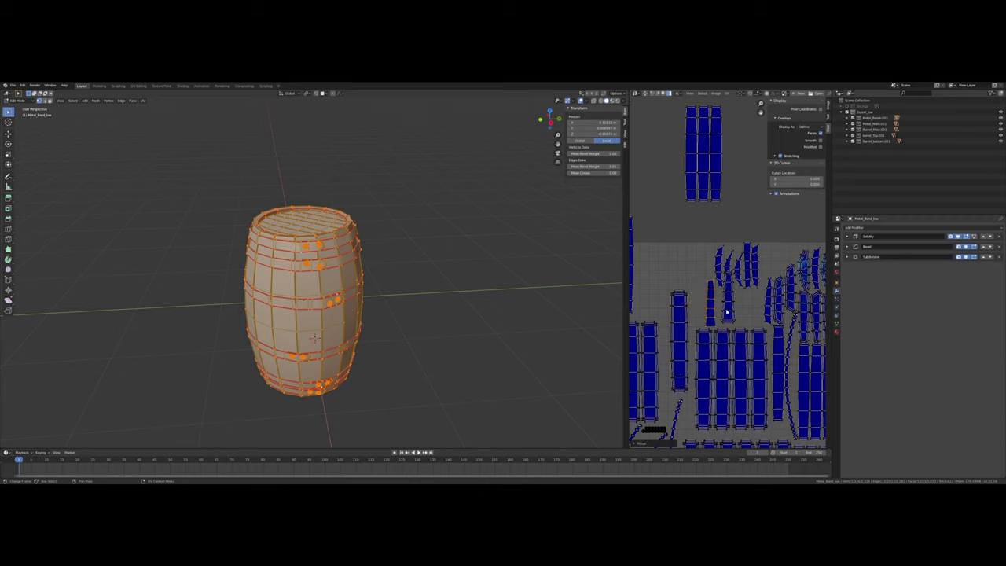
Move the short plank island to the other side of the tapered island, next to the single long plank
key(g)
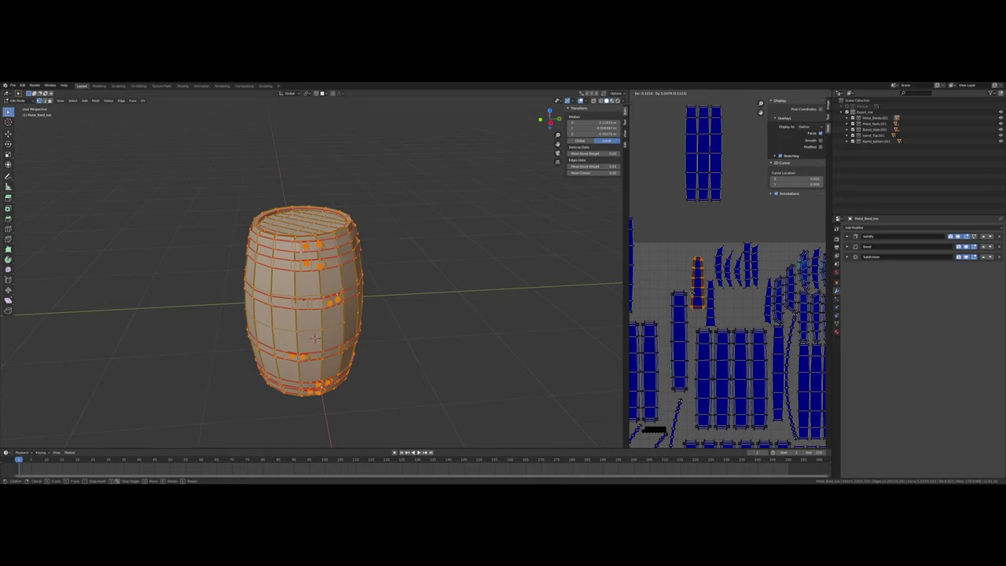
click(692, 293)
scroll(694, 295, up, 2)
middle_drag(684, 286, 731, 291)
scroll(746, 308, down, 2)
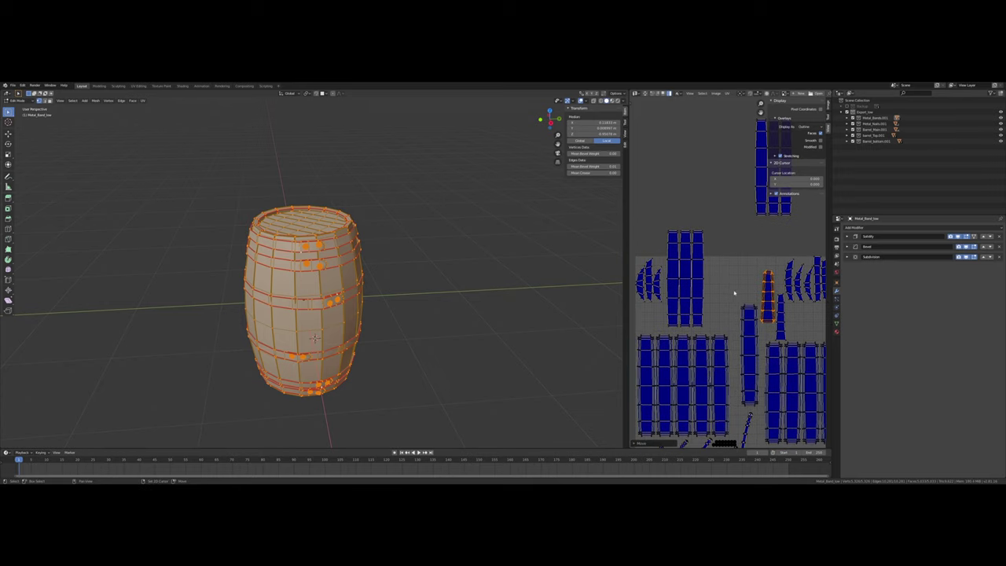
Scale down the three-plank island at the upper edge so that it fits inside the UV square
click(690, 288)
scroll(751, 271, down, 1)
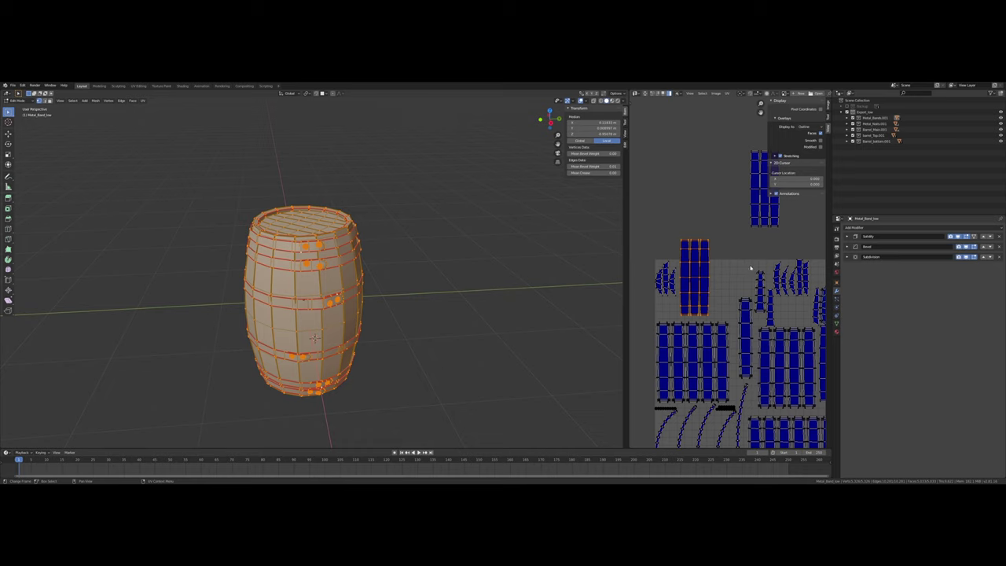
key(s)
key(Return)
key(s)
click(734, 285)
middle_drag(733, 285, 707, 295)
Scale down the three-plank island left above the UV square and place it beside the matching one inside
drag(697, 236, 764, 205)
scroll(713, 262, down, 2)
drag(713, 258, 778, 201)
key(s)
click(762, 213)
key(g)
click(734, 275)
scroll(734, 277, up, 3)
scroll(733, 290, down, 2)
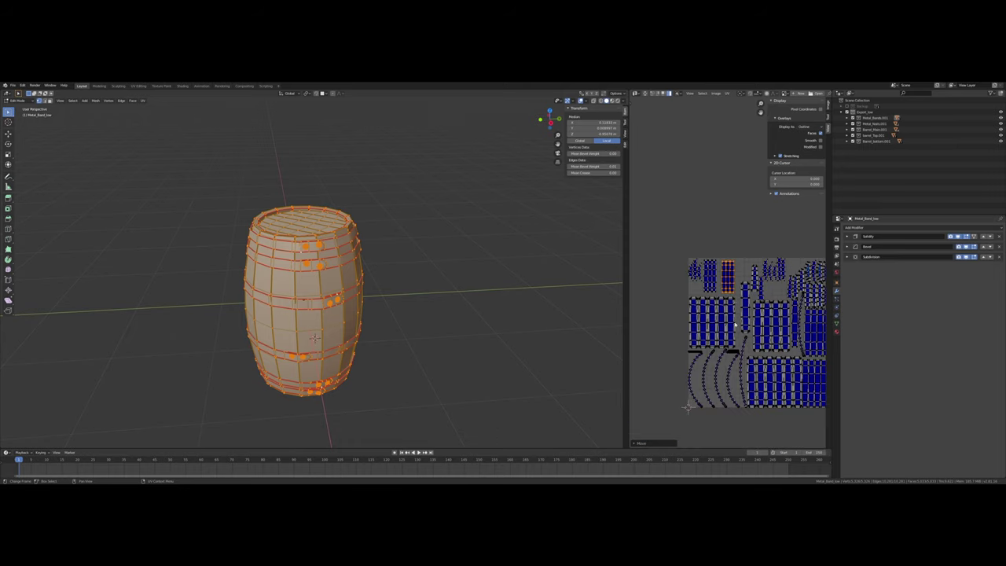
Check the spacing of the arranged UV islands and inspect the metal bands closely on the barrel
scroll(733, 292, up, 4)
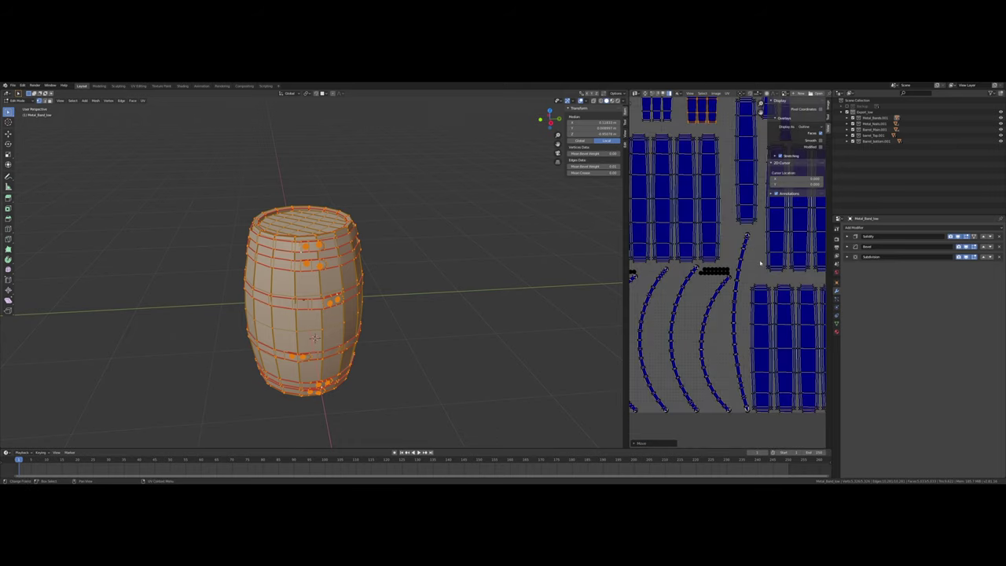
scroll(751, 283, down, 5)
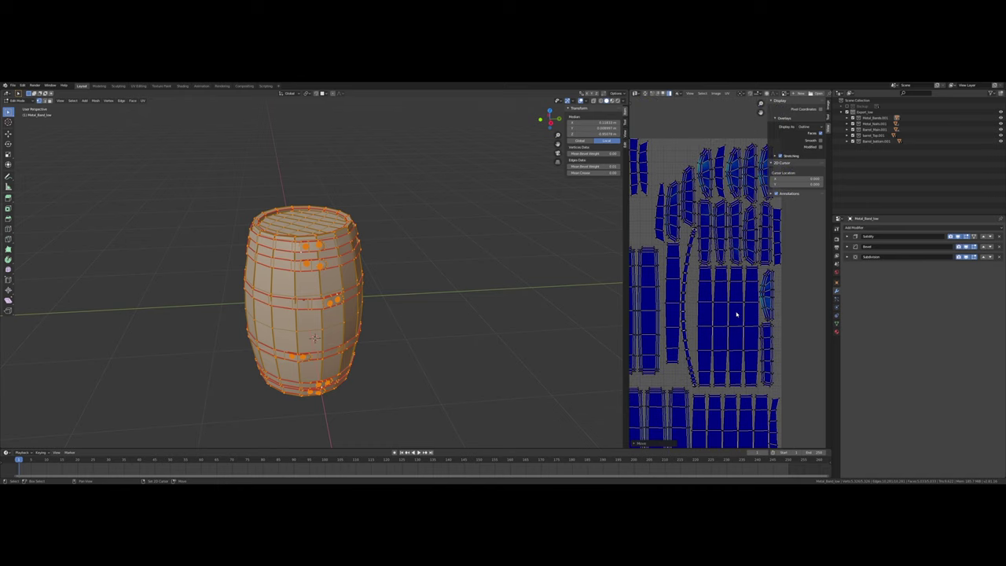
scroll(736, 314, down, 1)
mouse_move(745, 327)
middle_down()
mouse_move(784, 235)
mouse_move(763, 285)
mouse_move(800, 275)
middle_up()
middle_drag(692, 279, 754, 303)
scroll(400, 282, up, 3)
scroll(368, 265, up, 10)
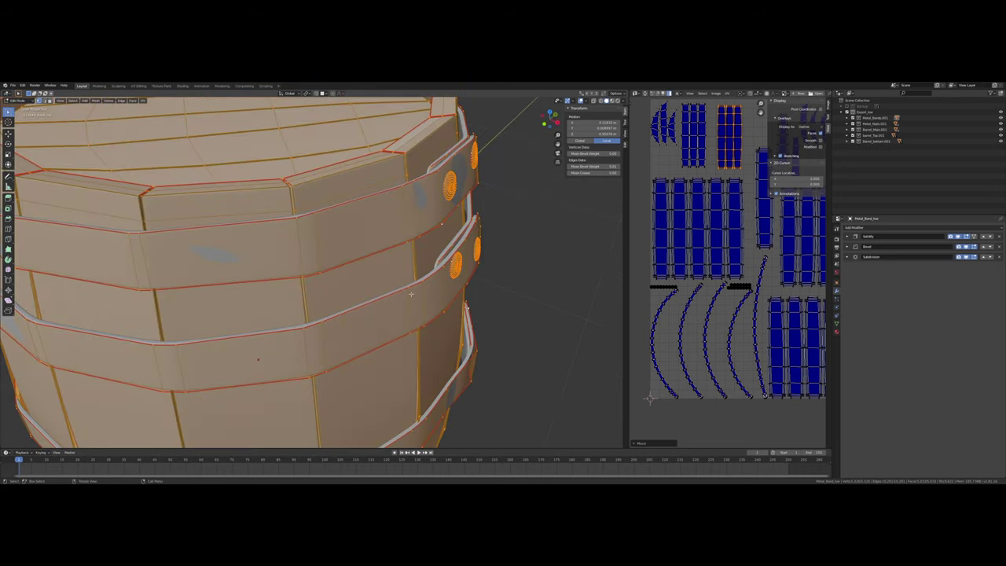
middle_drag(420, 290, 492, 332)
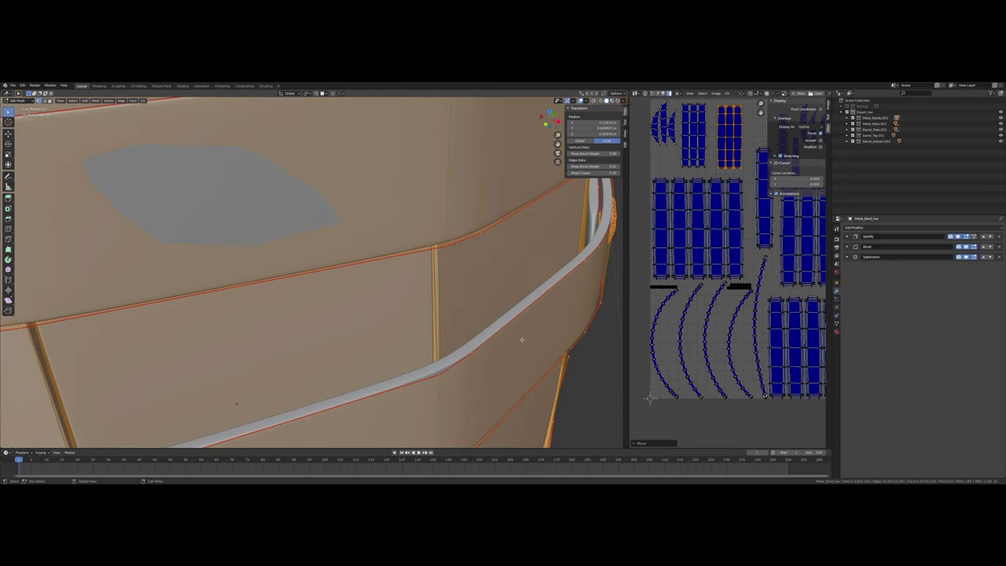
scroll(515, 336, down, 3)
Return to object mode, deselect all barrel objects and look over the whole model
key(Tab)
scroll(506, 329, down, 8)
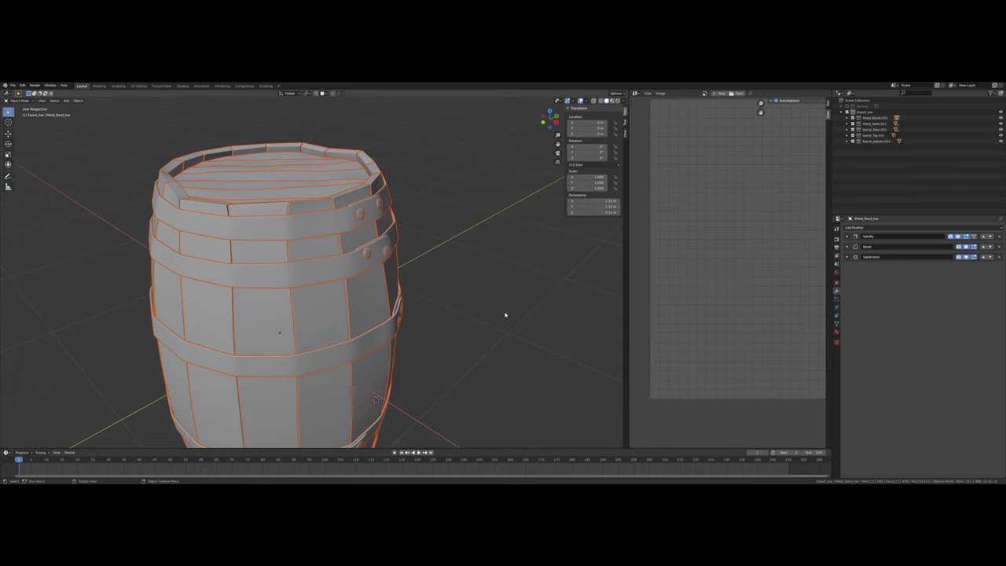
middle_drag(505, 315, 488, 312)
click(487, 312)
scroll(471, 310, down, 2)
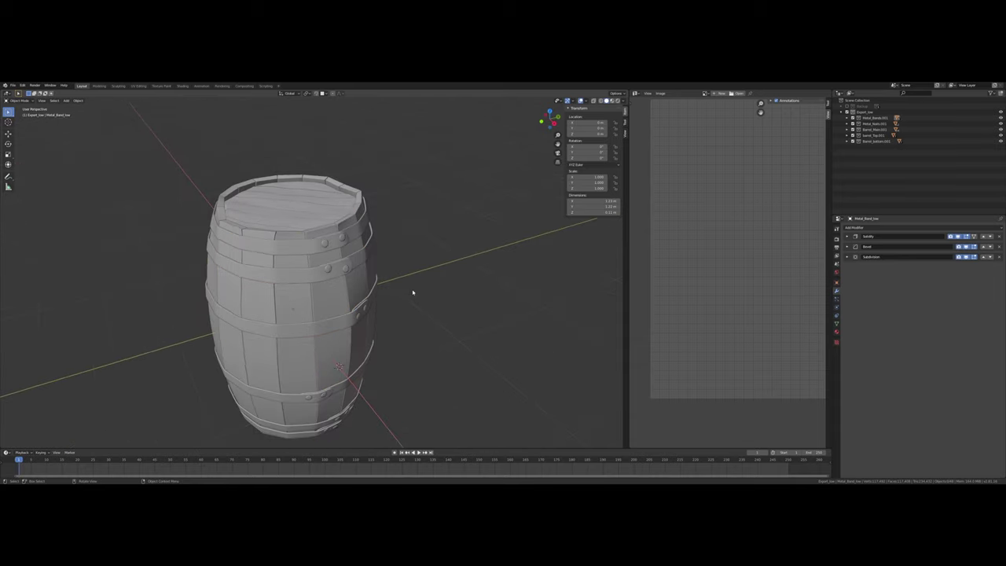
middle_drag(413, 292, 407, 283)
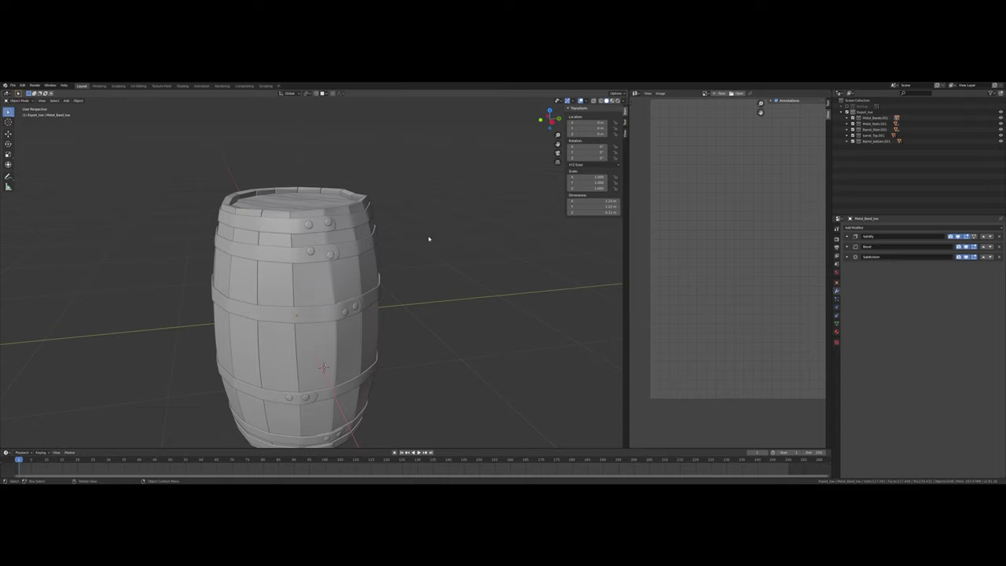
middle_drag(429, 240, 403, 235)
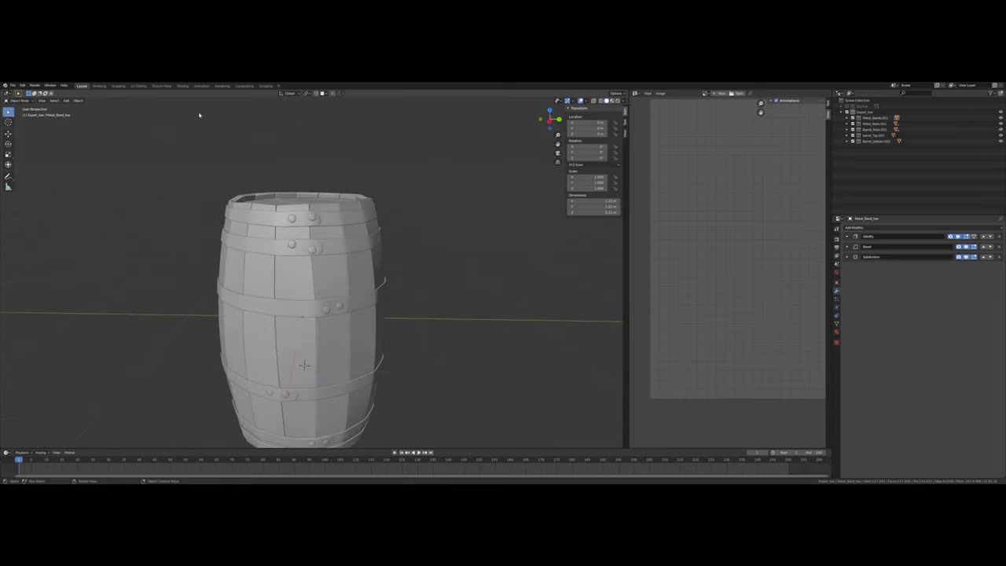
Duplicate the Export_low collection, rename the copy Export_high and expand its contents
click(841, 112)
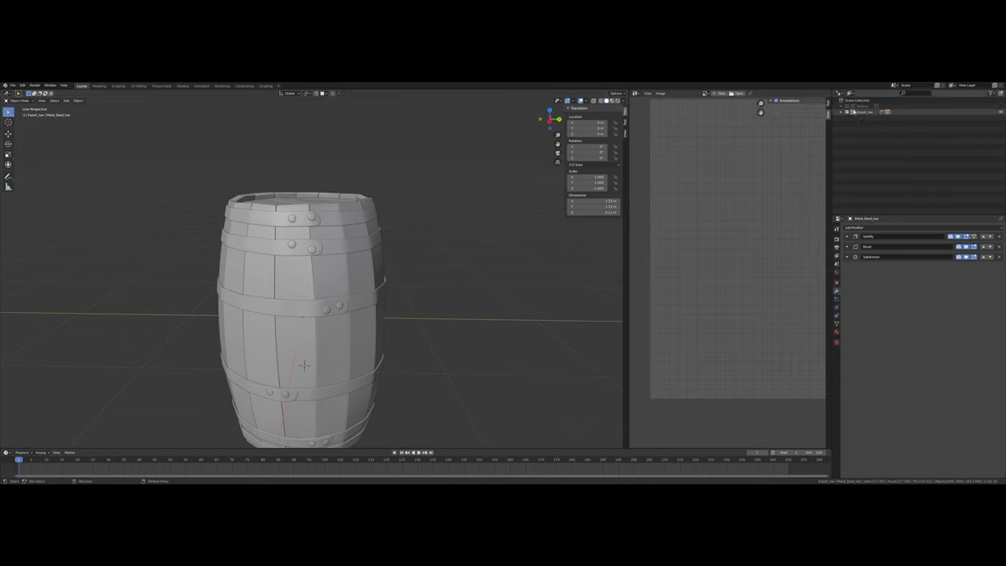
click(856, 113)
right_click(844, 114)
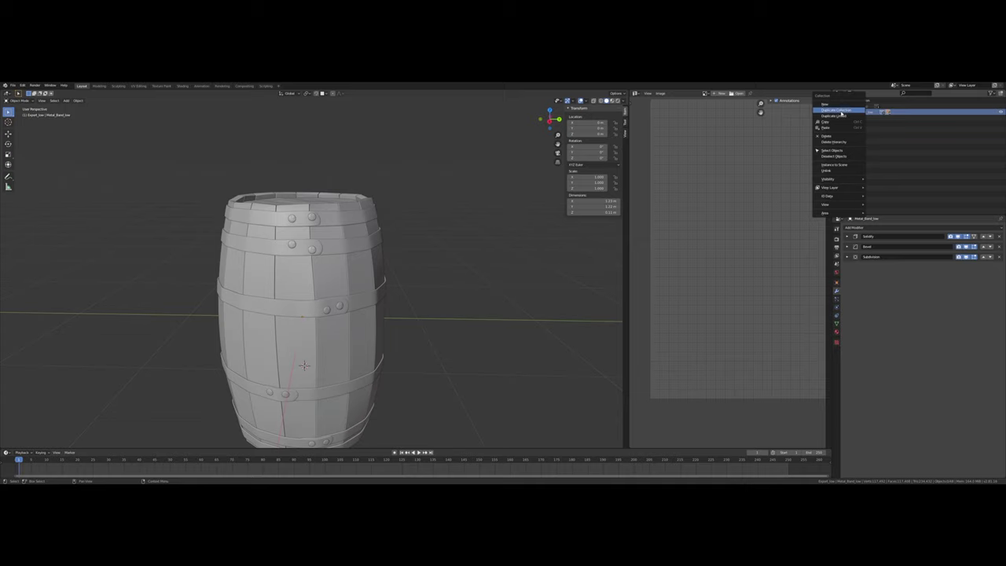
click(840, 116)
click(841, 118)
click(864, 118)
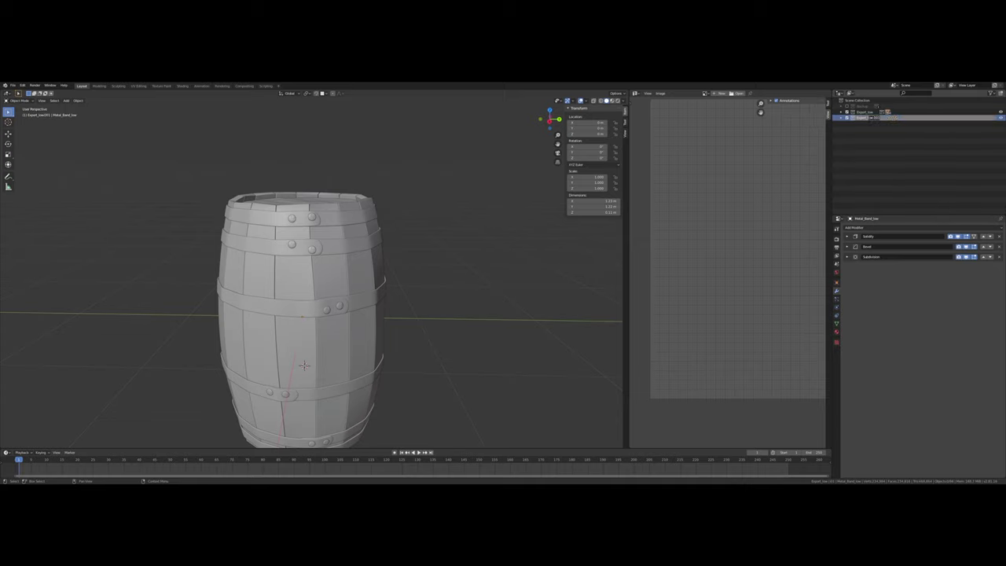
key(Return)
click(841, 117)
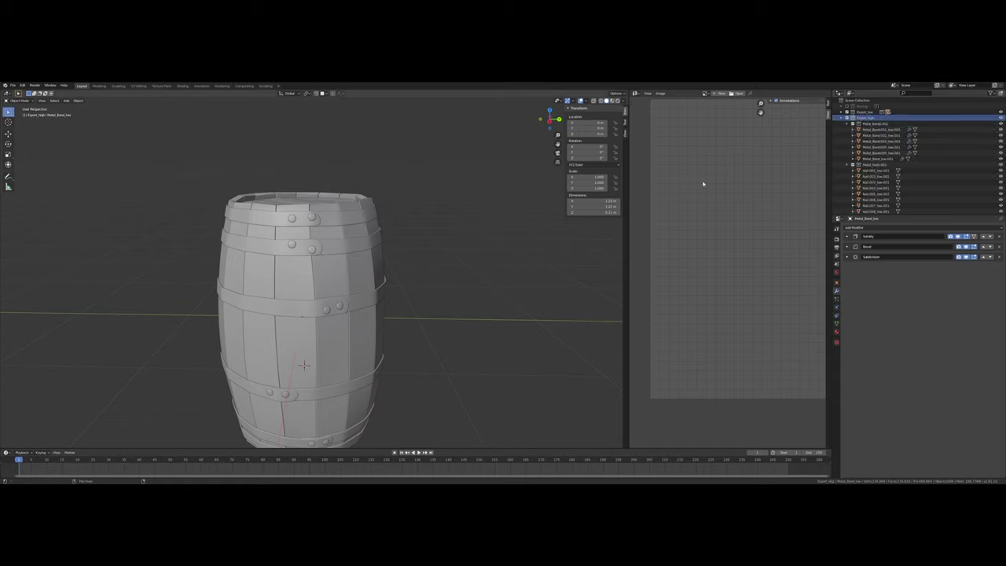
Exclude the Export_low collection from the view layer and select every object in Export_high
click(847, 111)
scroll(490, 244, down, 2)
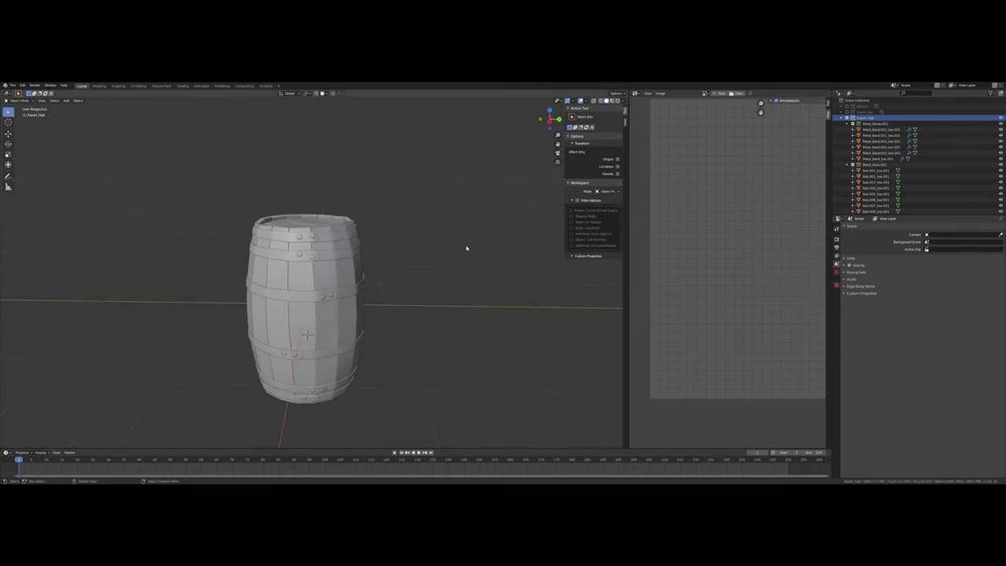
key(a)
scroll(911, 157, down, 10)
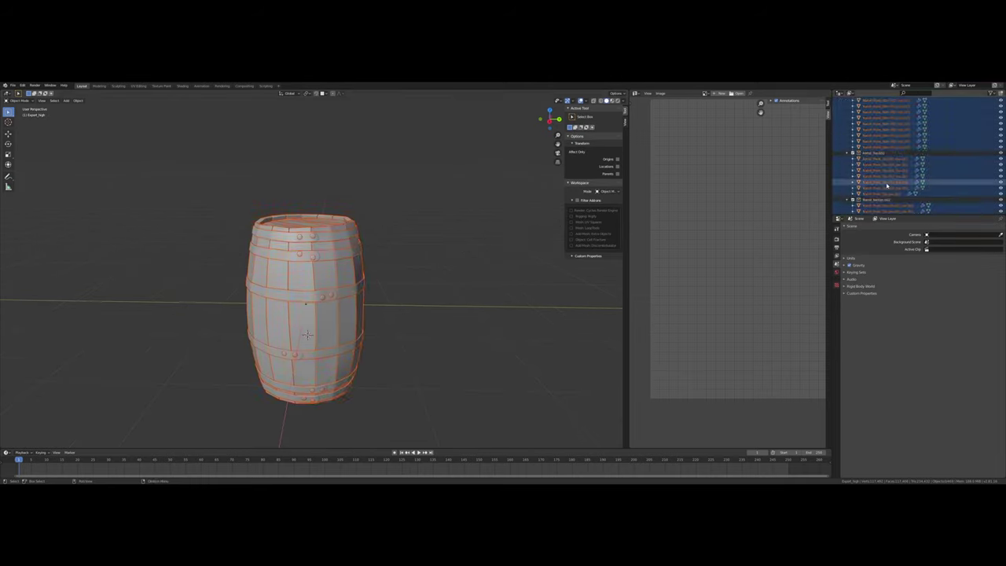
Try to batch rename the selected objects, finding _low and replacing it with _high, and check the object names
key(ctrl+F2)
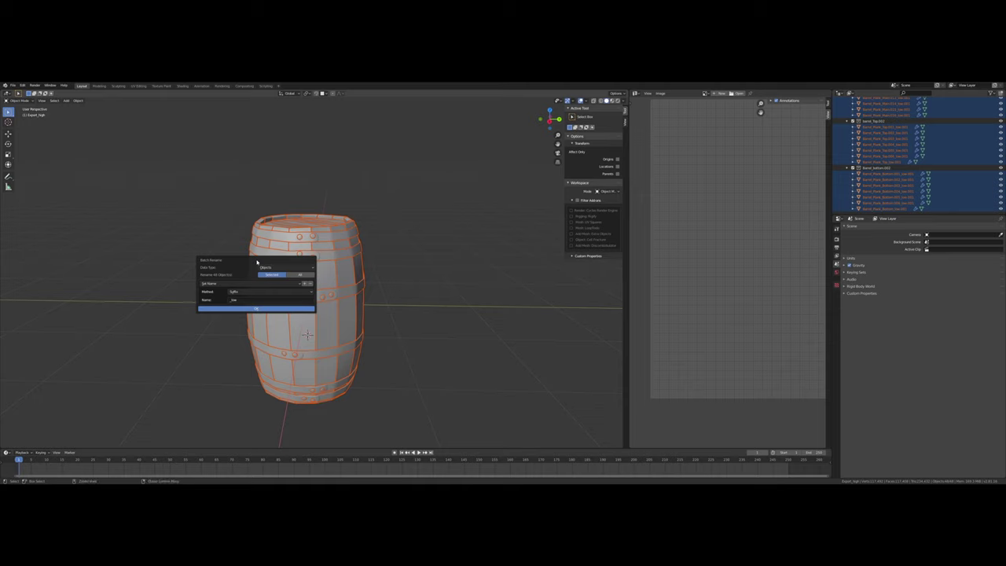
click(232, 291)
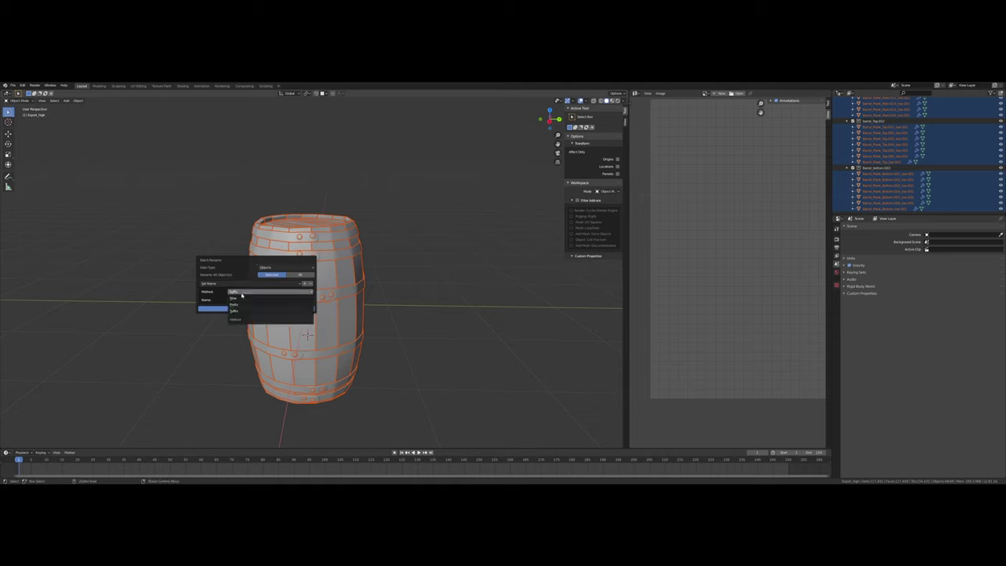
click(239, 293)
click(232, 284)
click(231, 290)
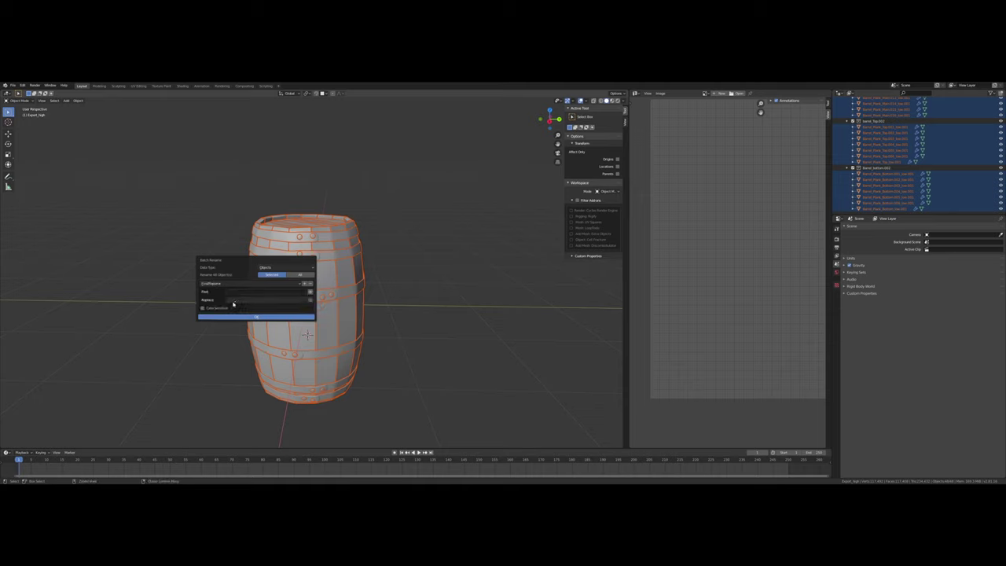
click(238, 291)
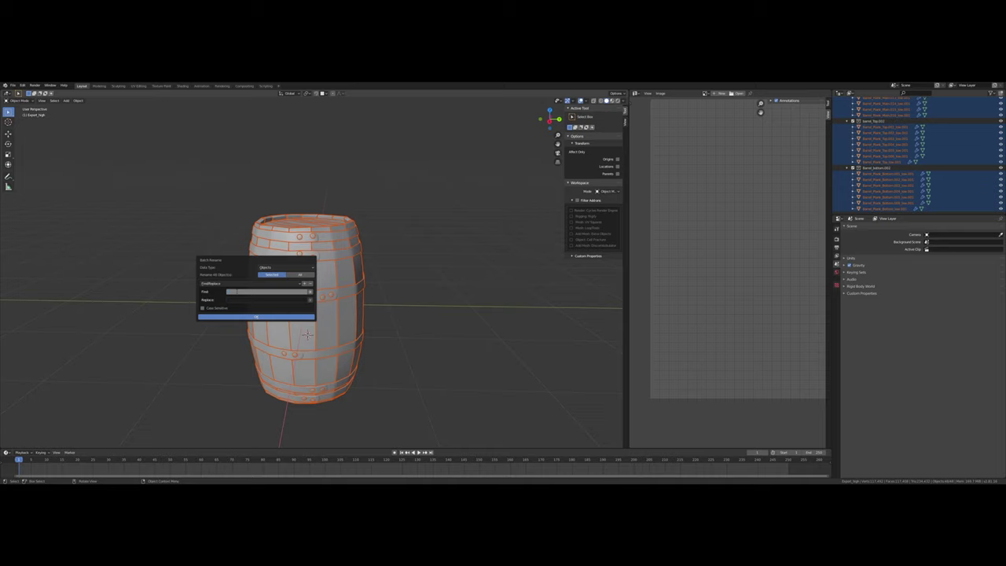
text(_high)
key(Tab)
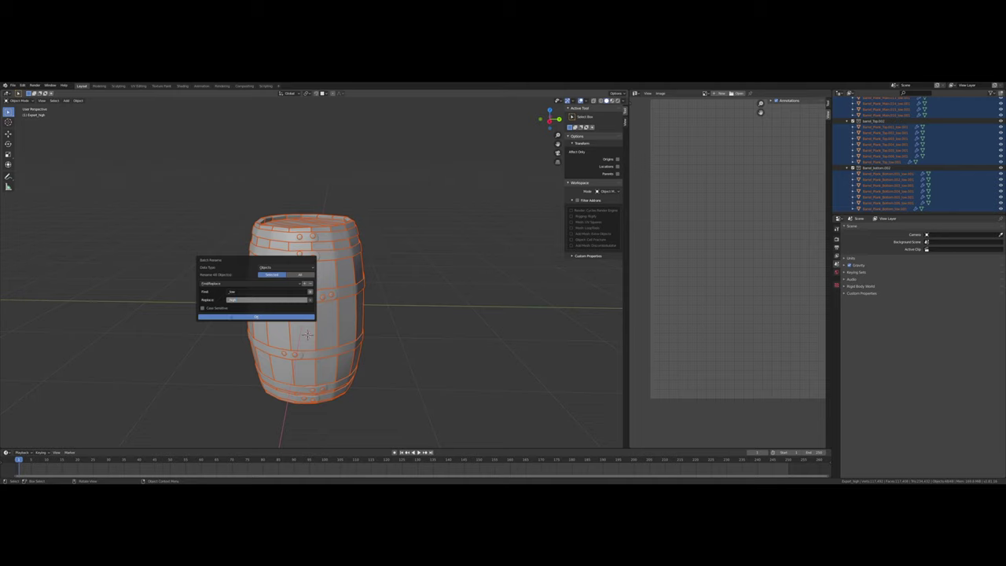
click(231, 317)
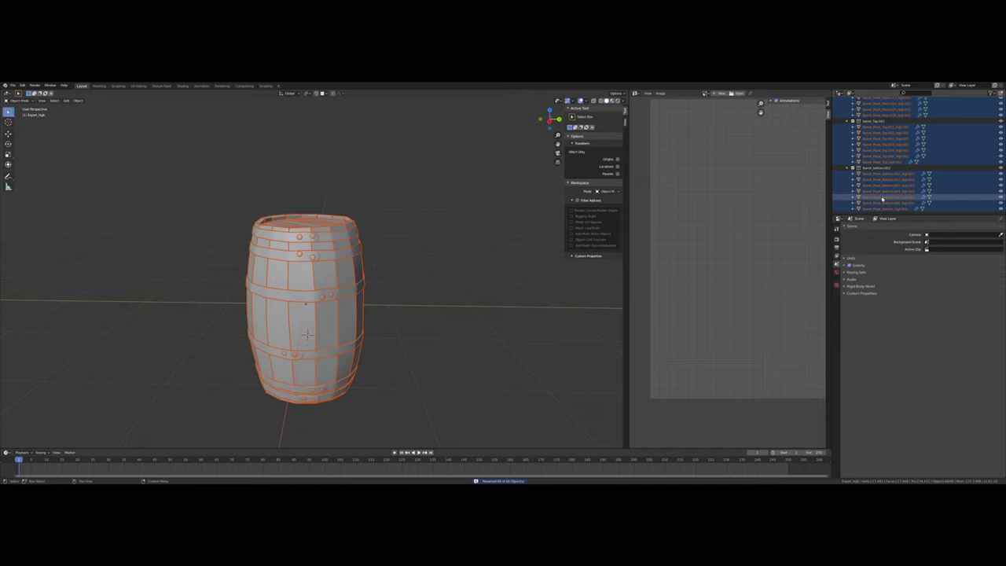
scroll(887, 198, up, 5)
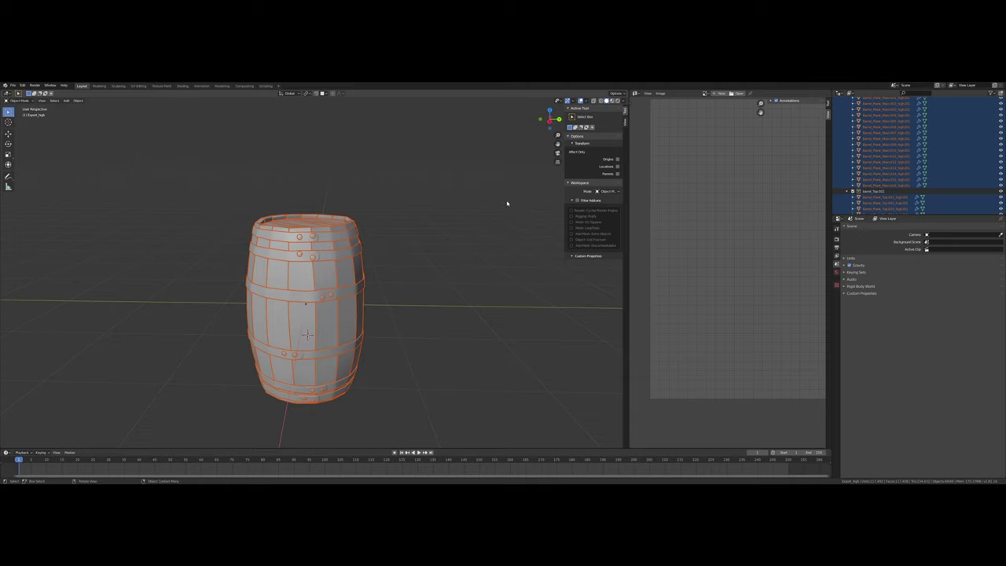
scroll(866, 206, up, 3)
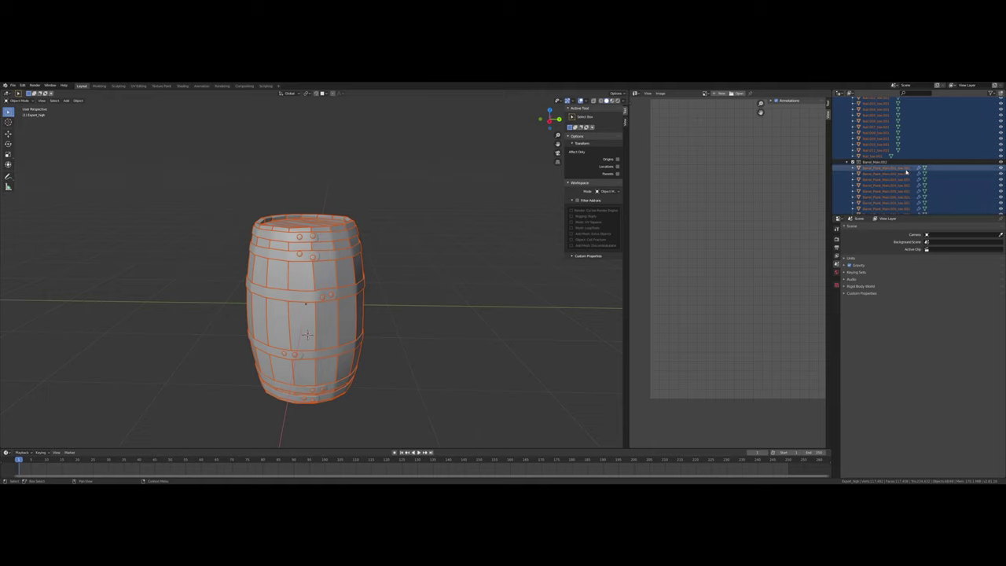
scroll(880, 176, up, 5)
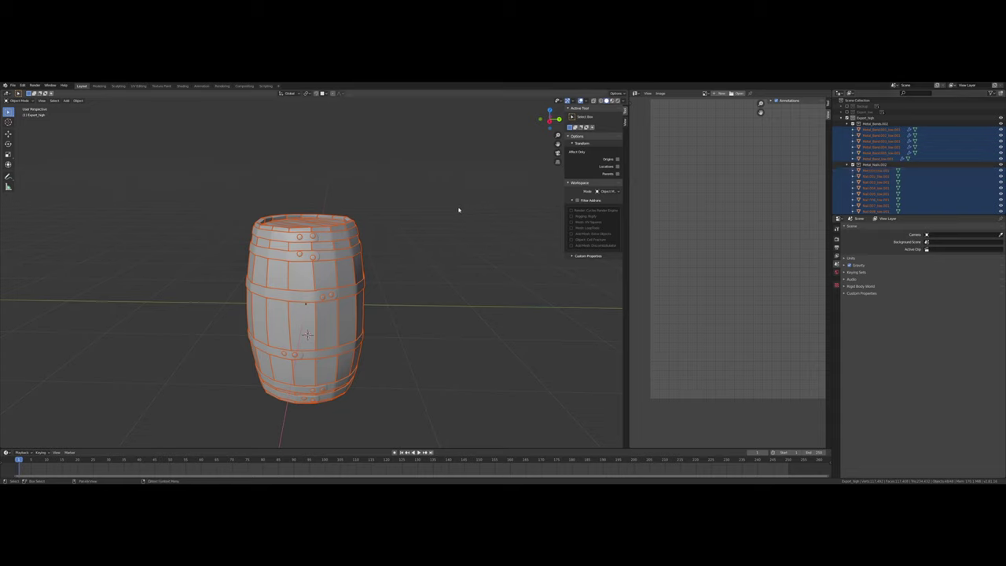
Batch rename the selected objects to strip digits from the end of their names
key(ctrl+F2)
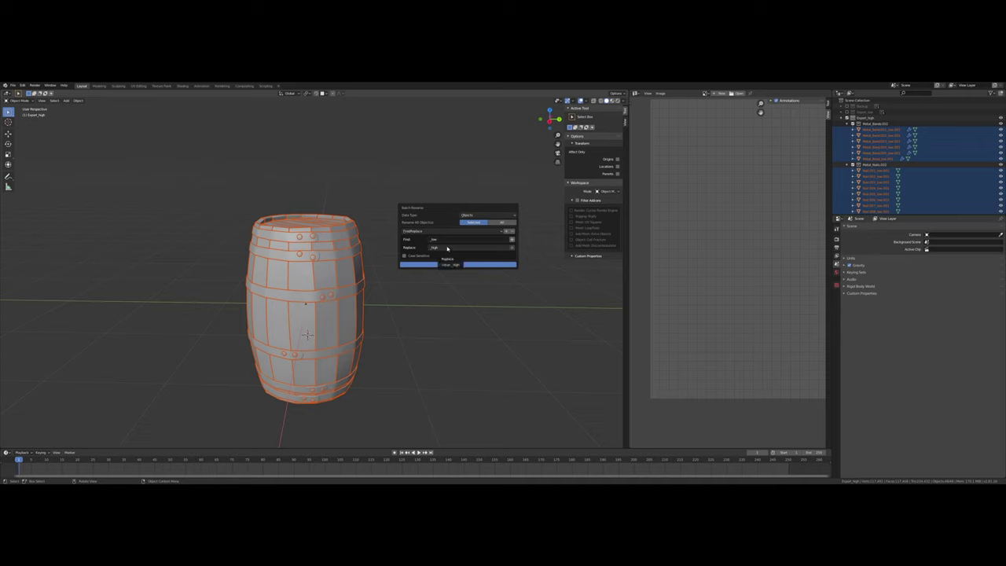
click(467, 233)
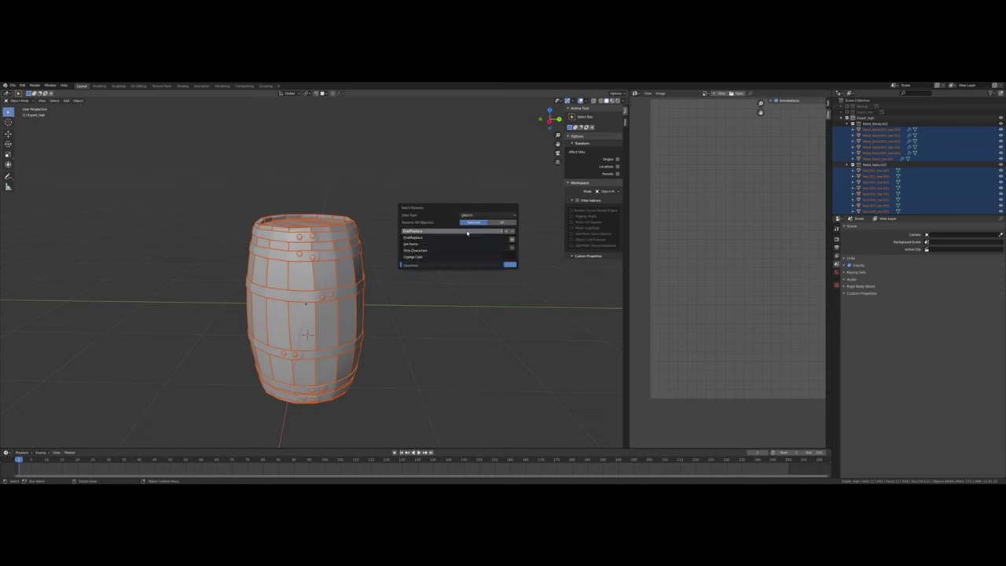
click(431, 250)
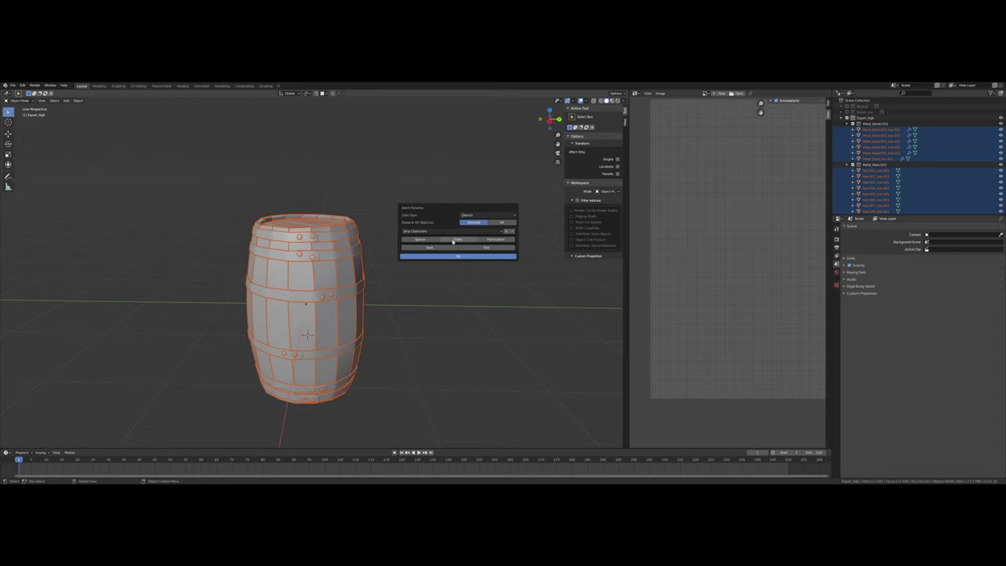
click(452, 240)
click(437, 248)
click(486, 247)
click(459, 257)
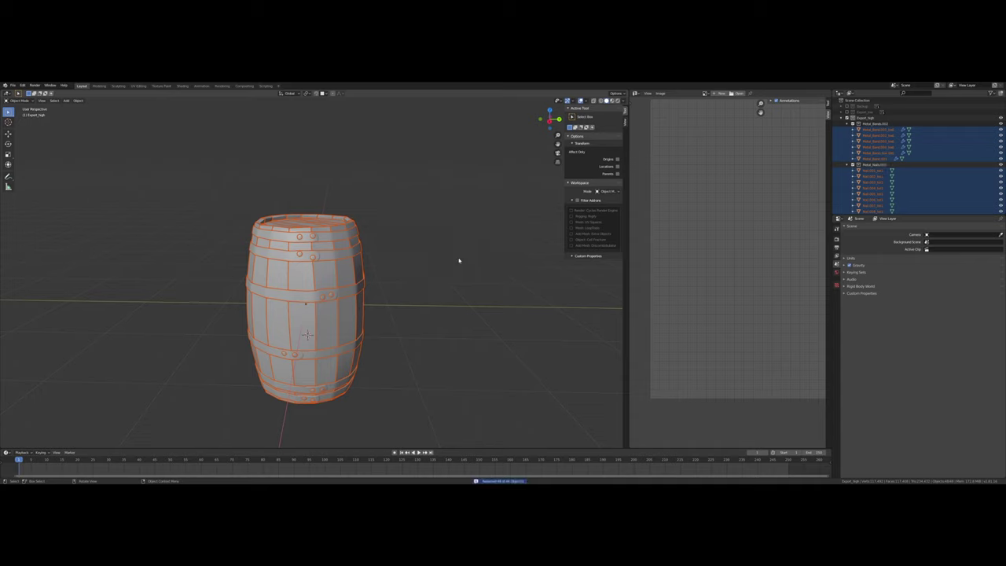
scroll(904, 177, down, 6)
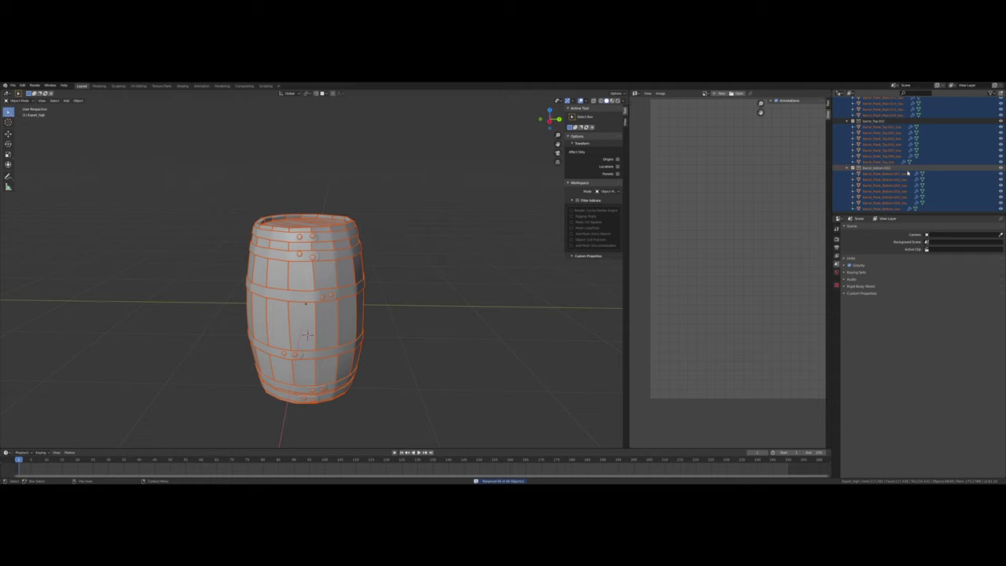
scroll(907, 173, up, 8)
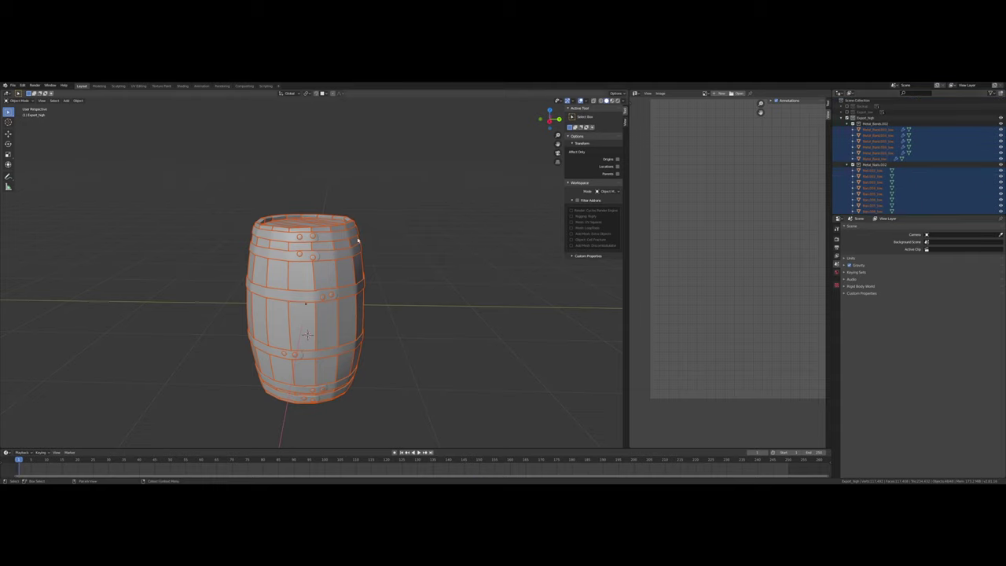
Batch rename the selected objects, replacing _low with _high in their names
key(ctrl+F2)
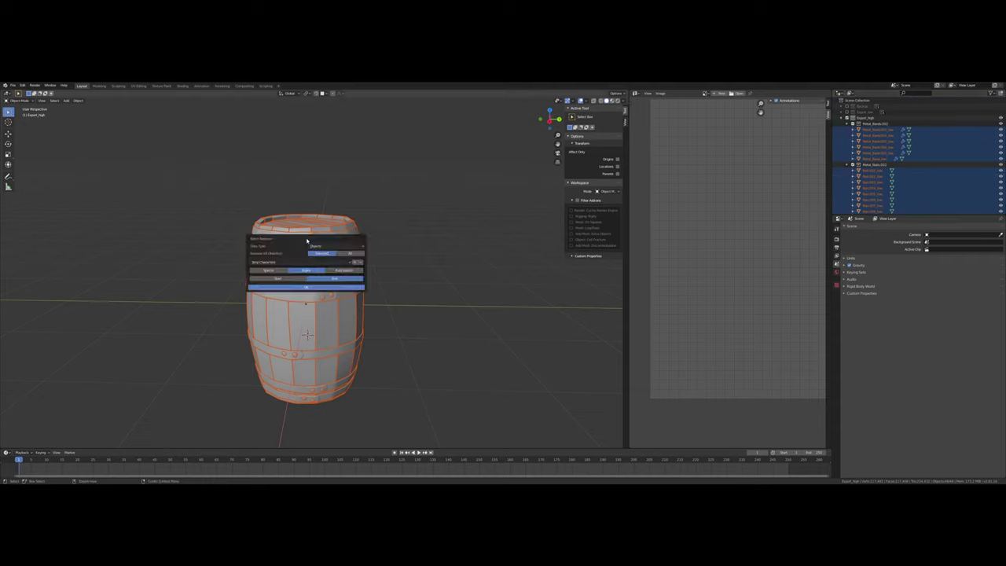
click(284, 261)
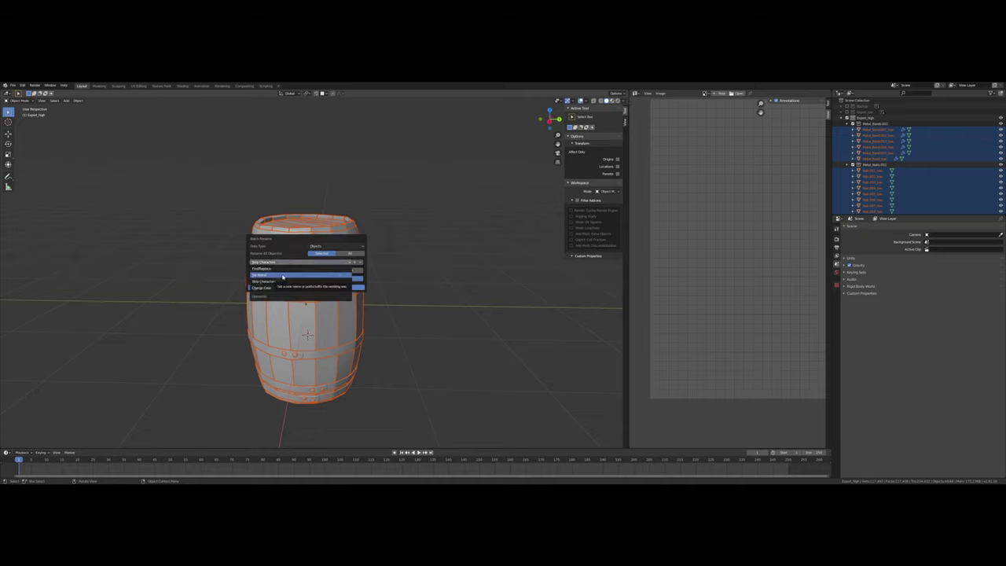
click(282, 276)
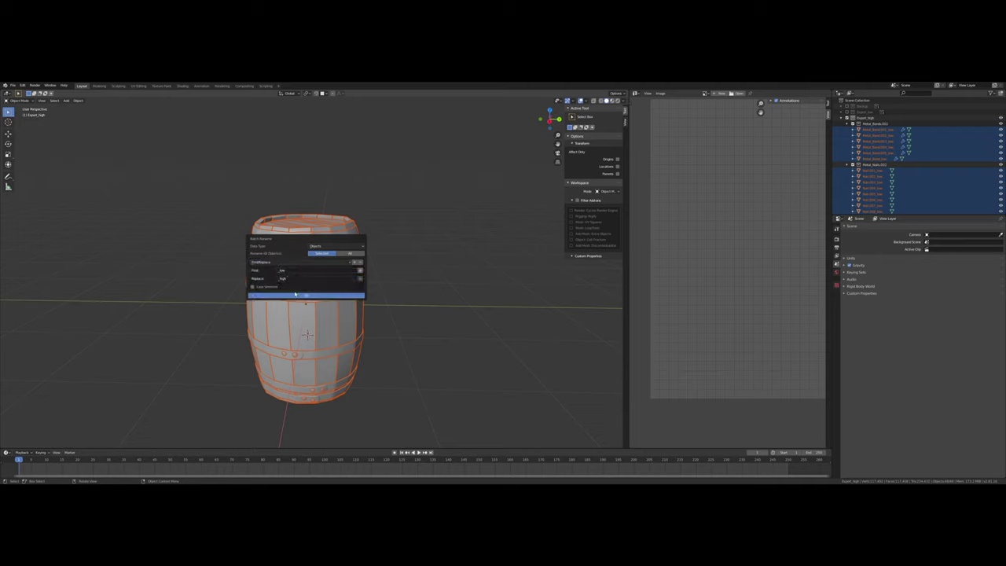
click(296, 297)
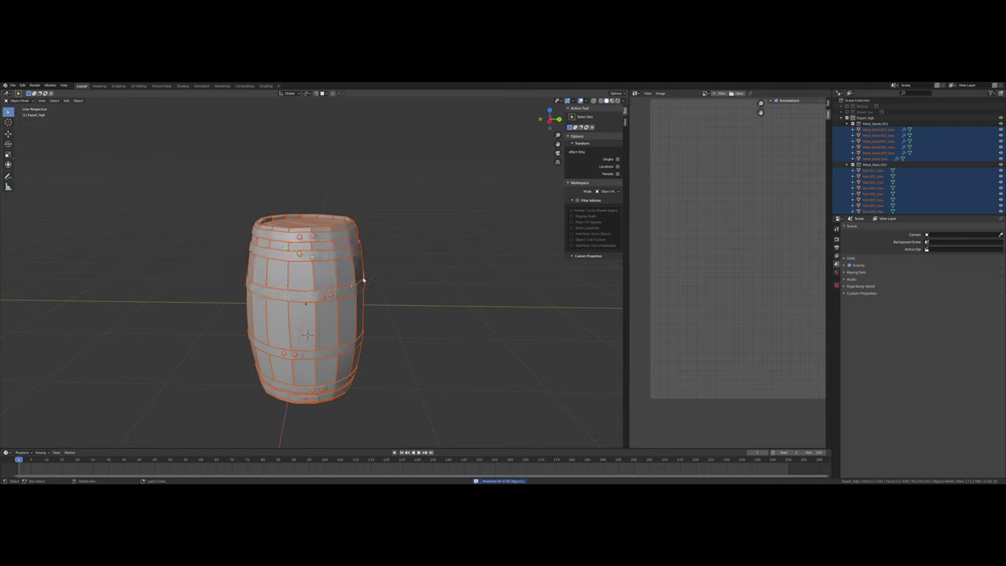
Batch rename the selected objects to strip punctuation from the end of their names, and check the object list
key(ctrl+F2)
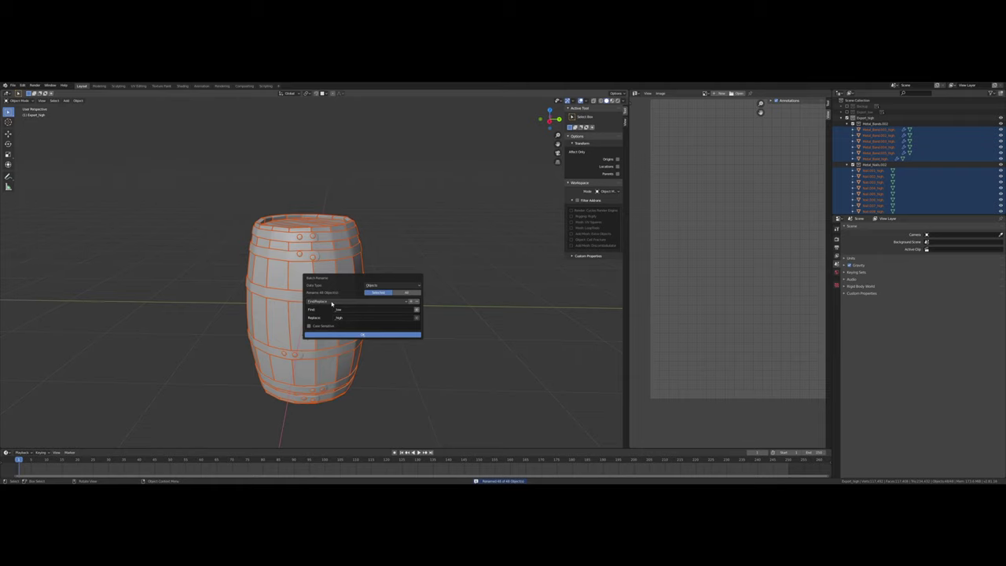
click(332, 302)
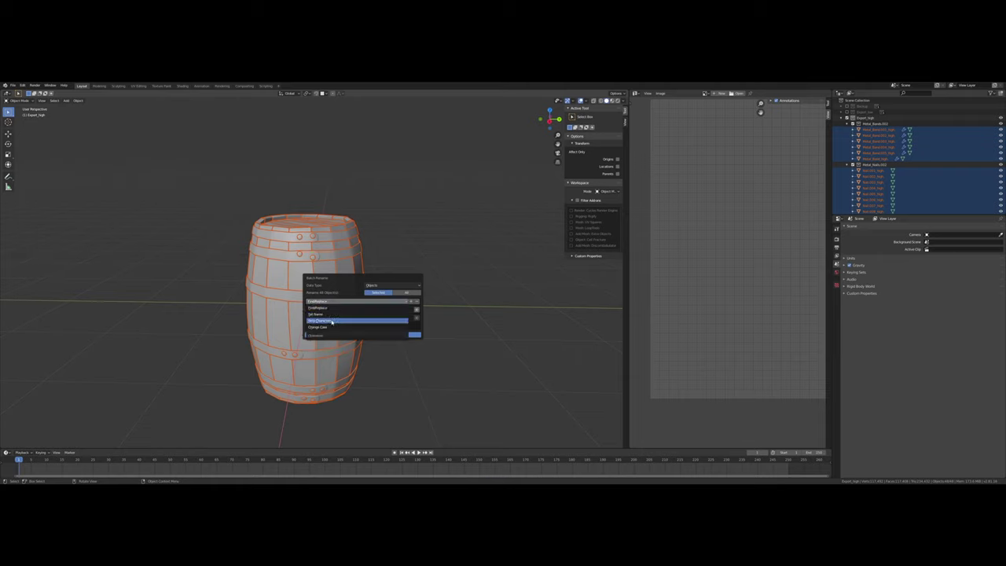
click(332, 321)
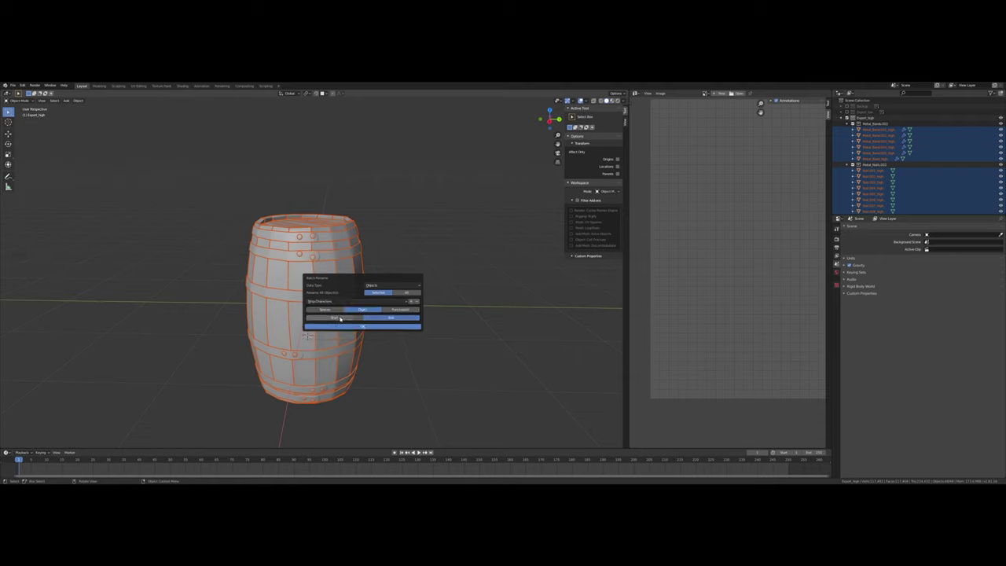
click(388, 311)
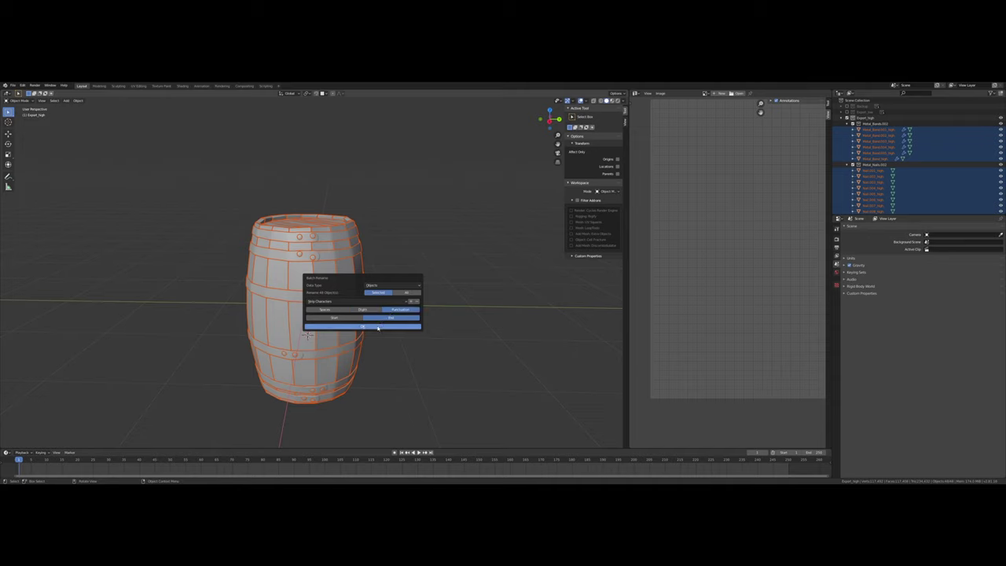
click(377, 326)
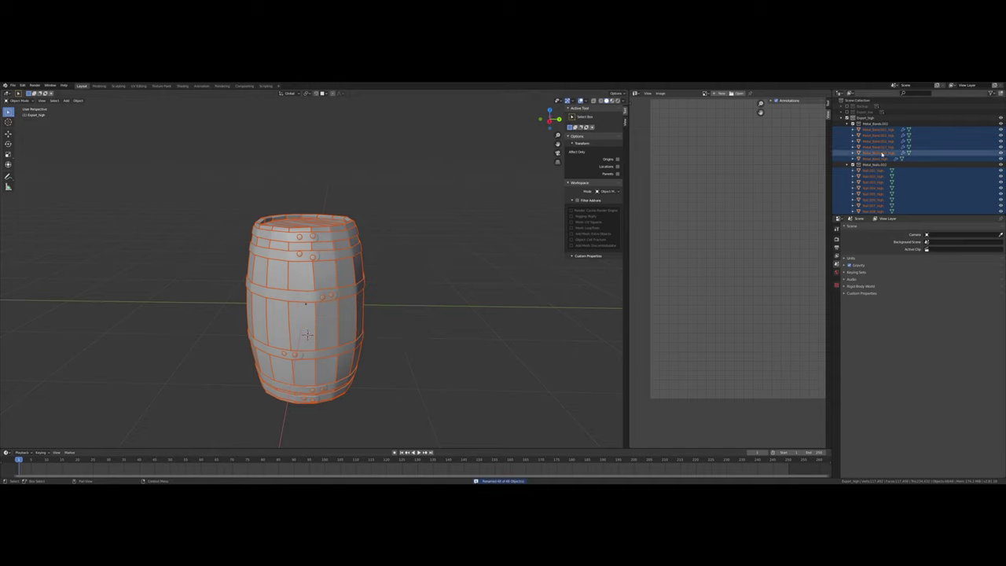
scroll(883, 154, down, 8)
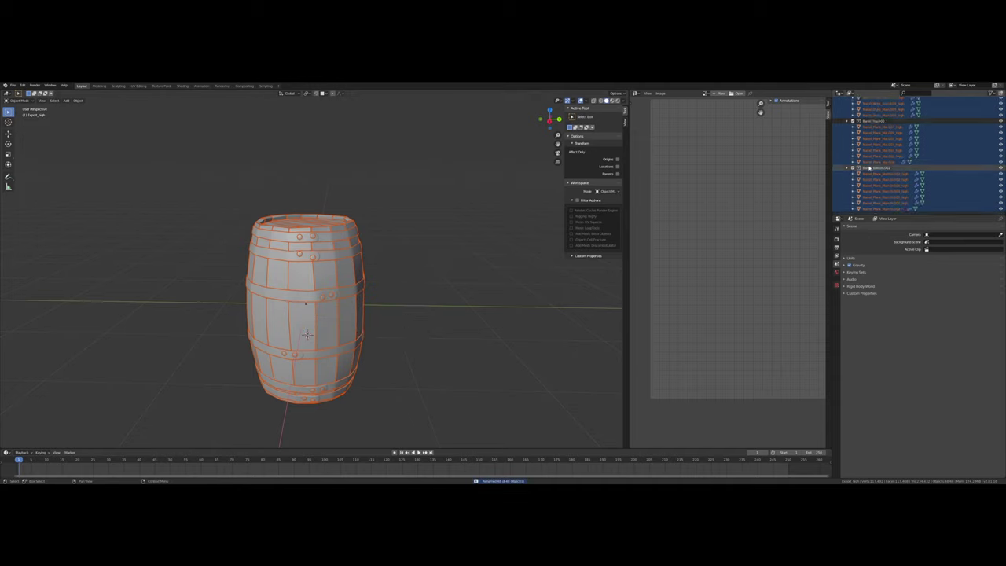
scroll(379, 222, up, 7)
scroll(379, 222, down, 3)
scroll(950, 142, up, 5)
Deselect all objects and select a single vertical side plank of the high-poly barrel
scroll(950, 142, up, 10)
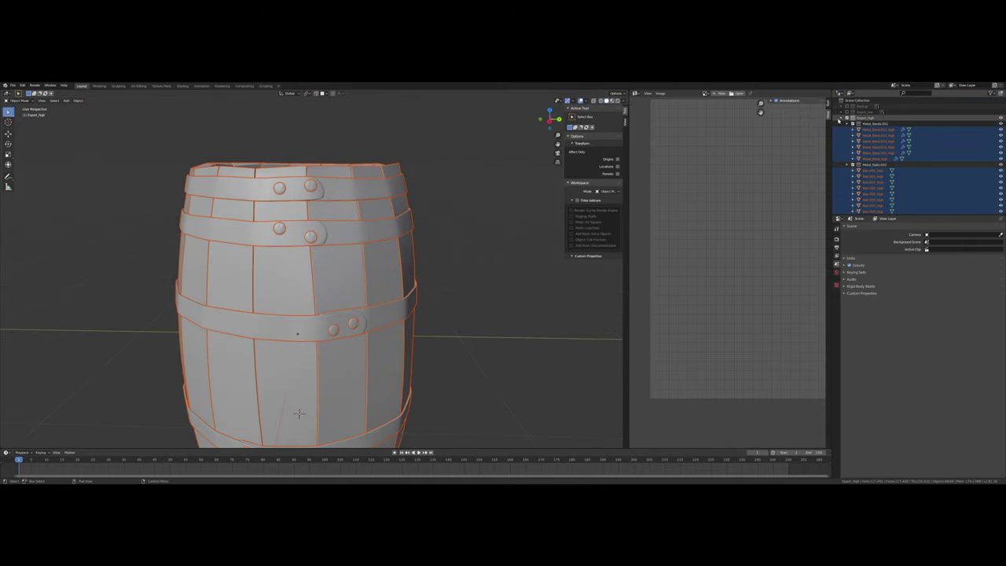
click(841, 119)
click(841, 119)
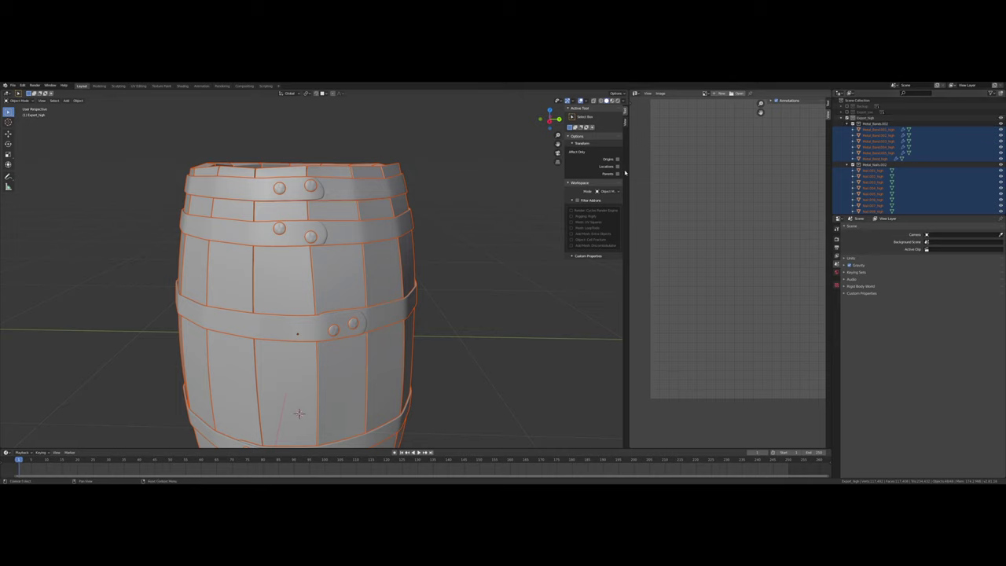
middle_drag(480, 192, 469, 202)
click(452, 199)
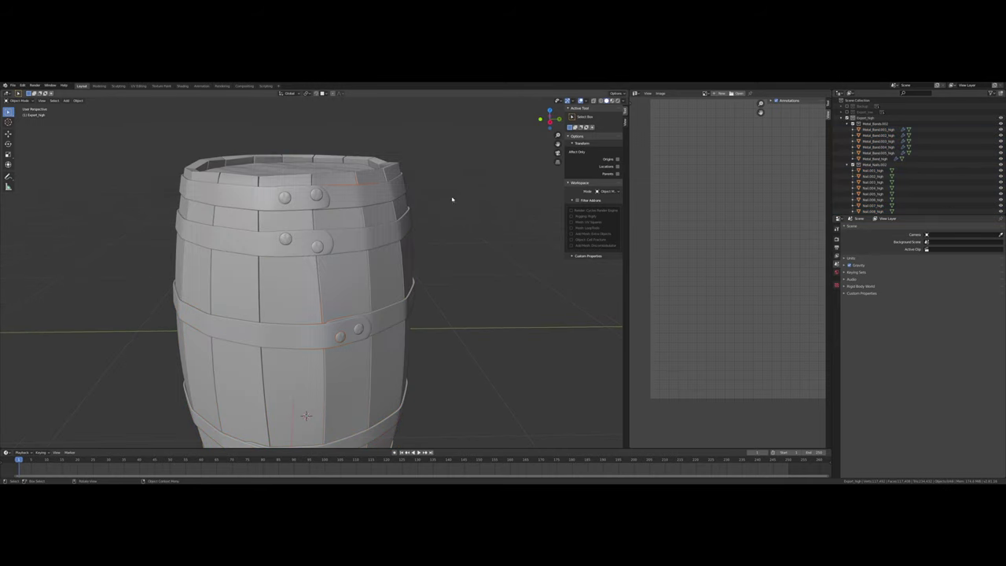
click(371, 271)
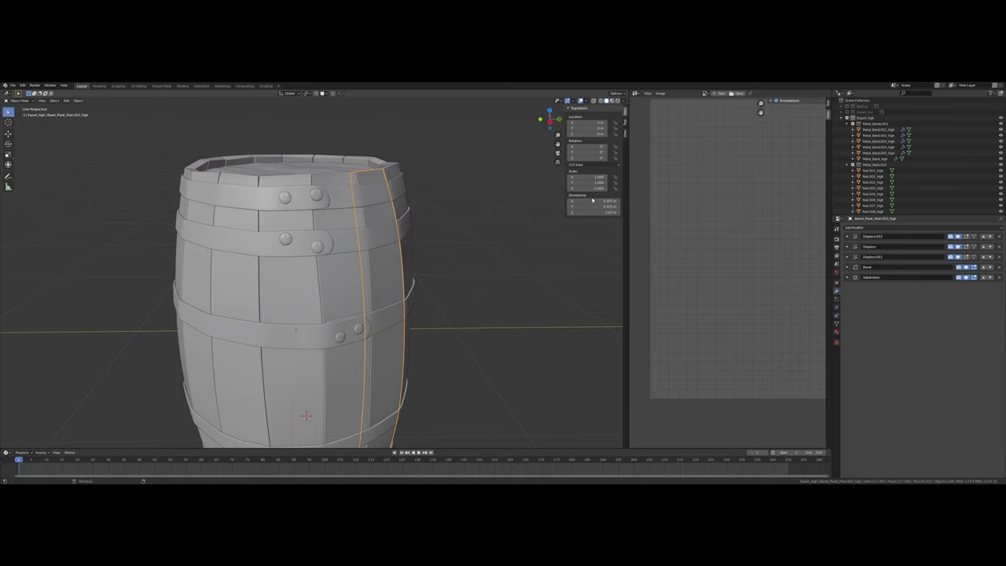
Select all the metal bands of the high-poly barrel in the object list
scroll(475, 219, down, 1)
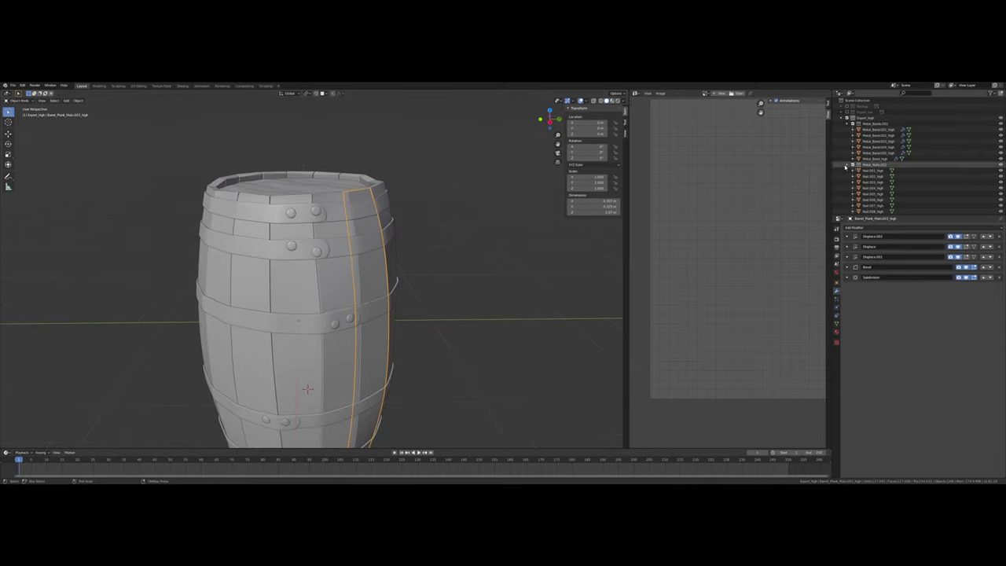
click(874, 129)
shift+click(875, 157)
key(KP_Decimal)
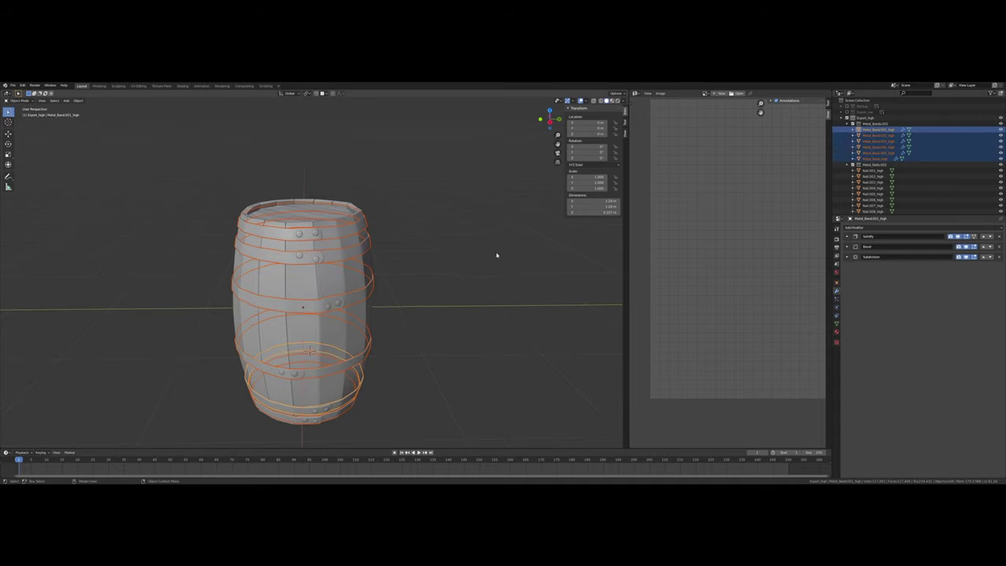
middle_drag(490, 260, 494, 248)
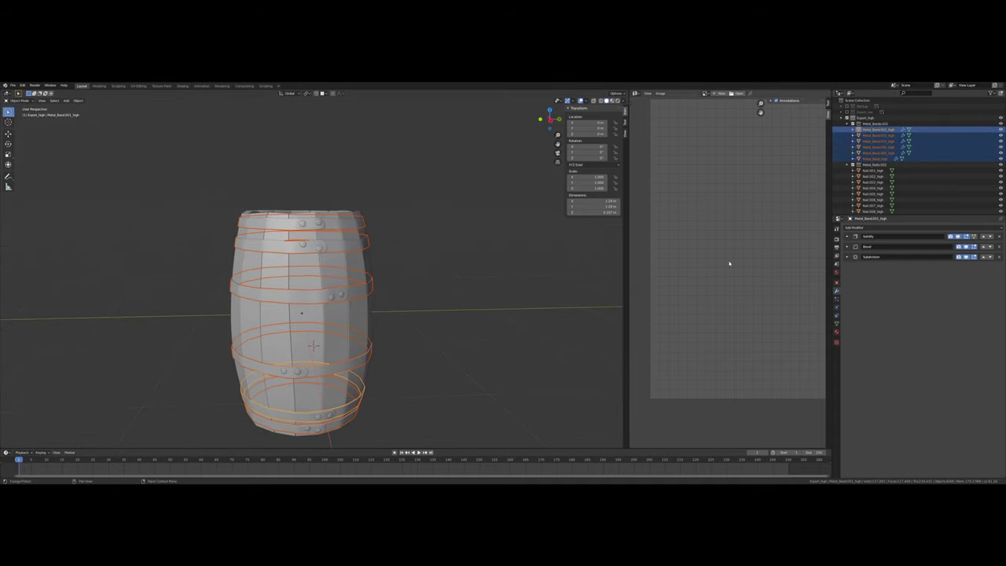
Create a new material on the active metal band and name it Metal
click(837, 332)
click(847, 253)
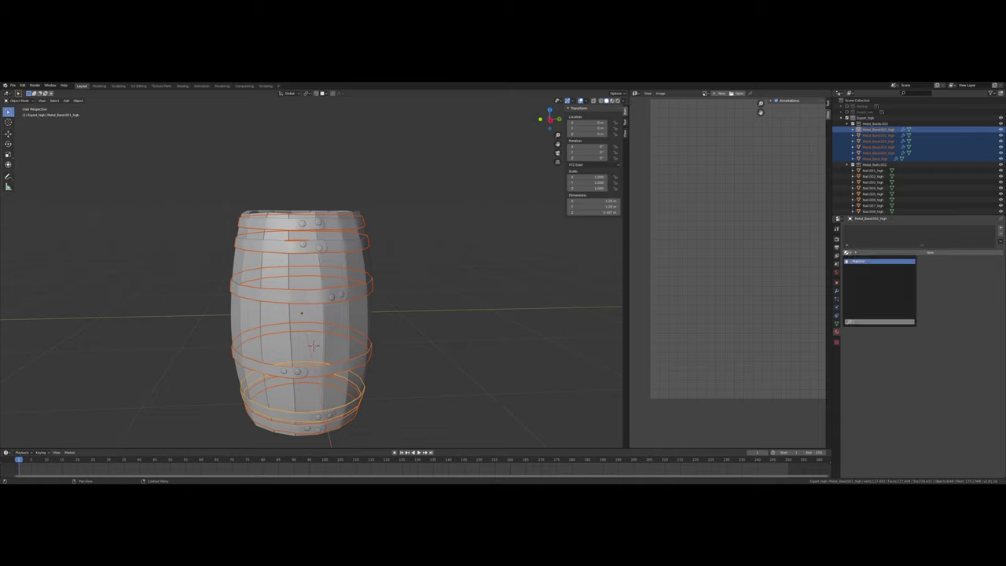
click(879, 252)
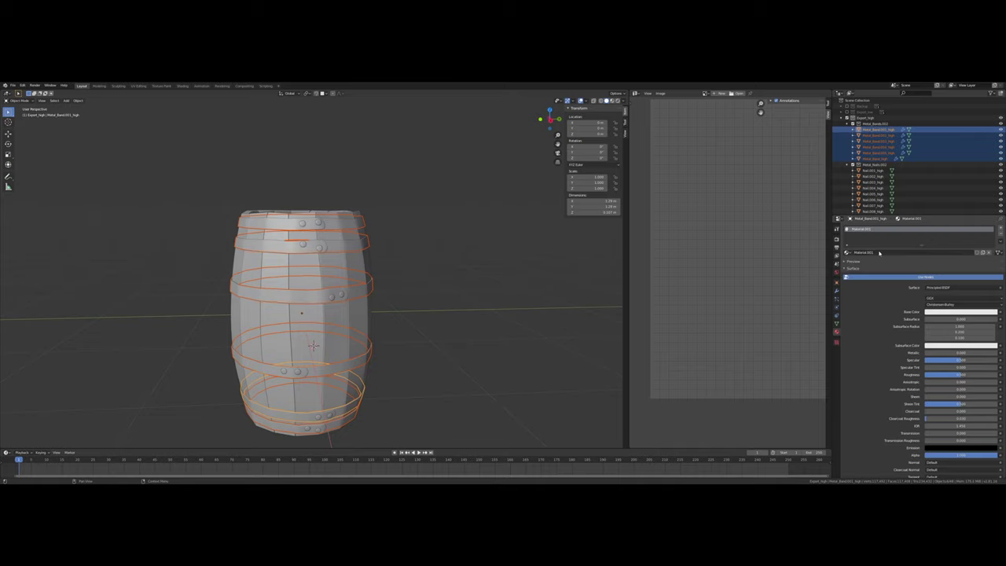
click(880, 253)
text(me)
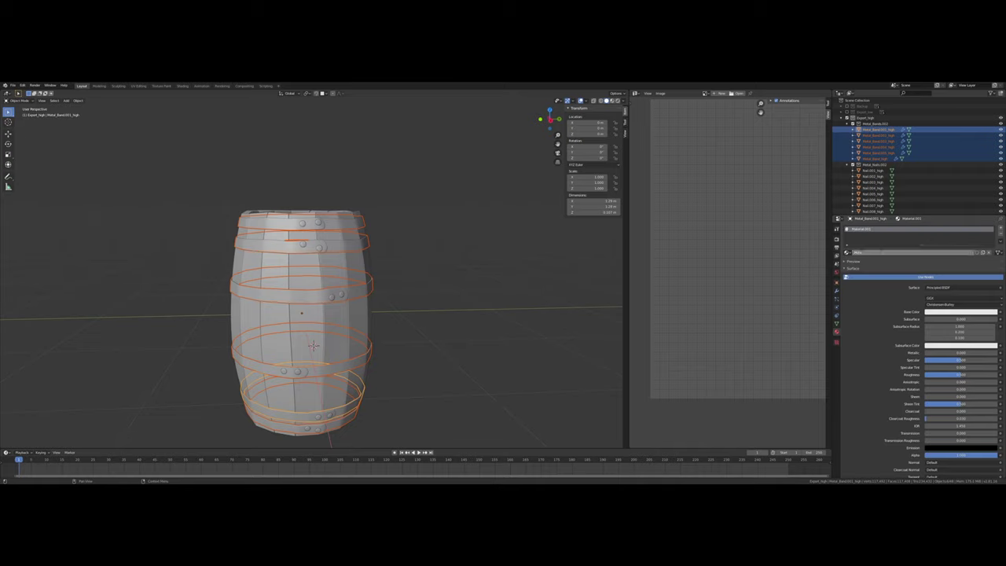
text(Metal)
key(Return)
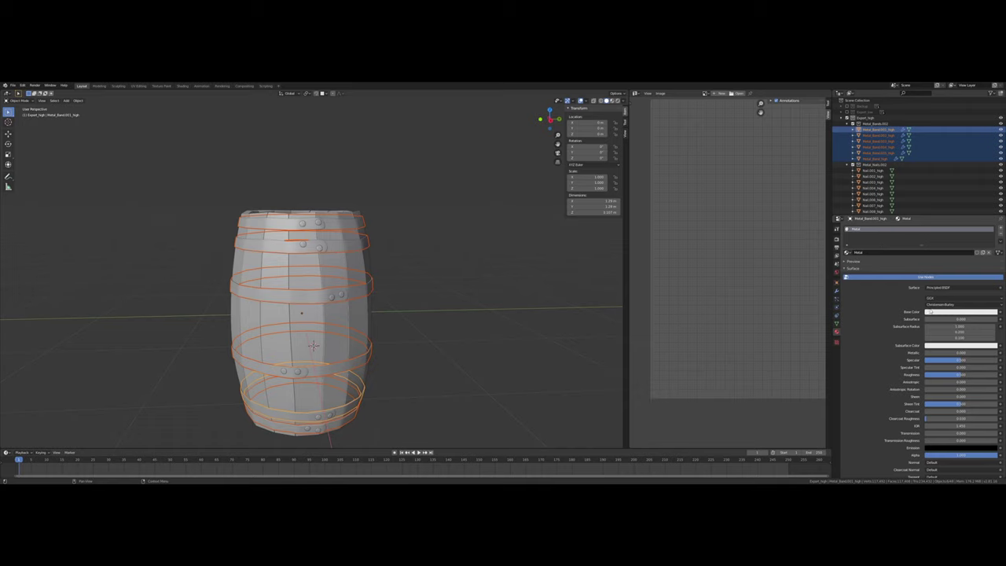
Set the Metal material's base color to red and show the viewport in material preview
click(955, 312)
click(967, 268)
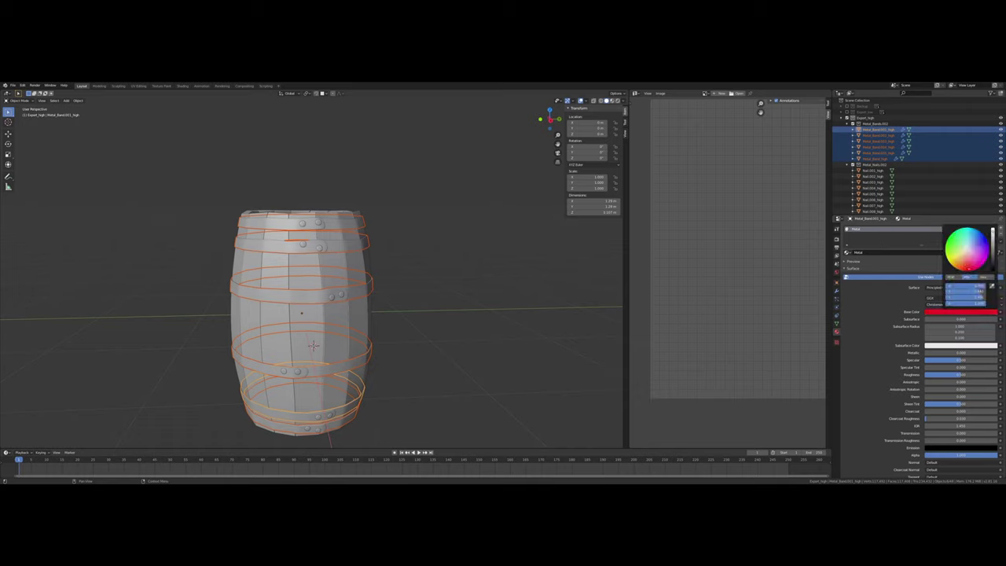
click(610, 101)
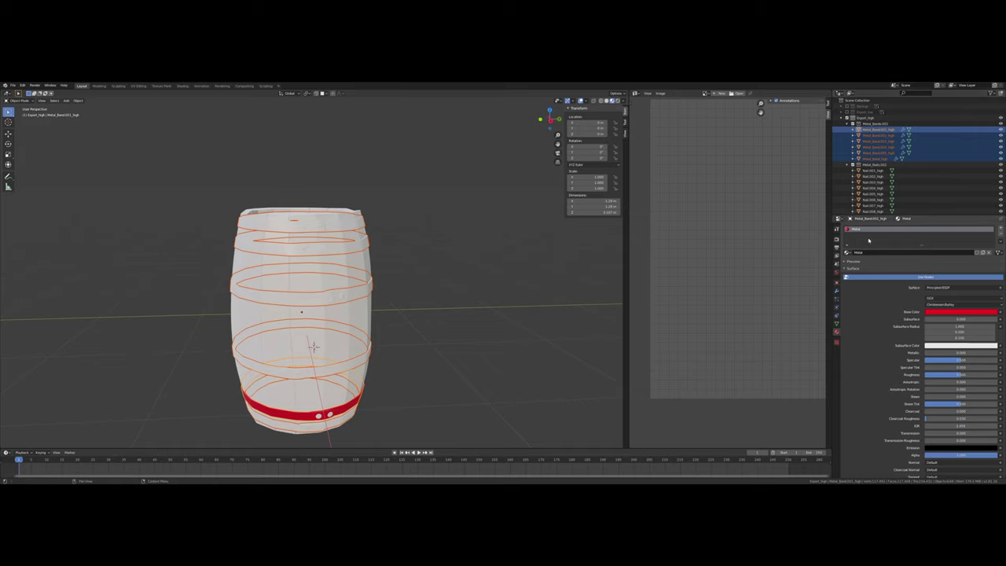
Assign the existing Metal material to the second metal band and copy it to the other selected bands
click(873, 135)
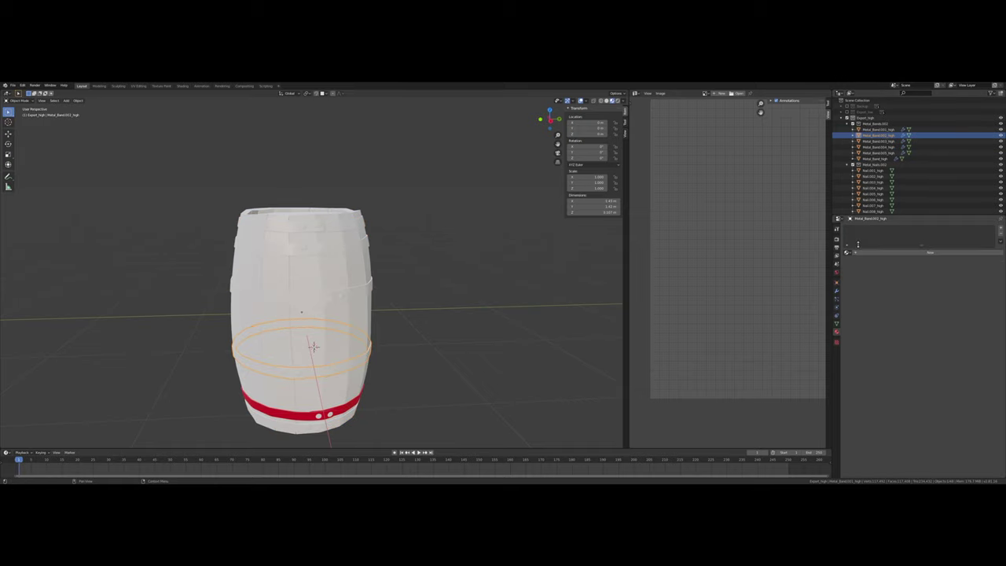
shift+click(875, 159)
click(847, 252)
click(857, 267)
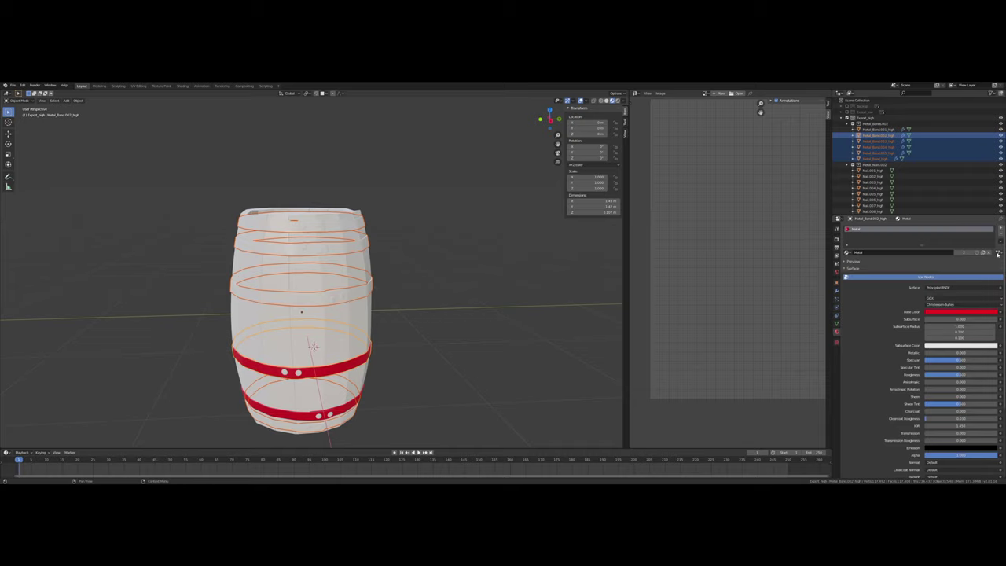
click(998, 252)
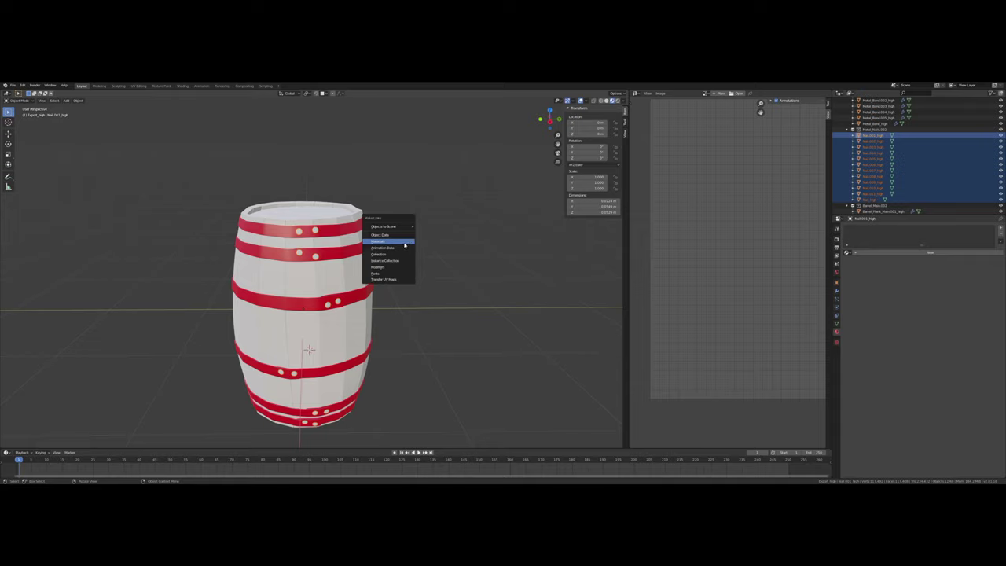
Assign the existing Metal material to the active nail and link its materials to all selected nails
click(404, 246)
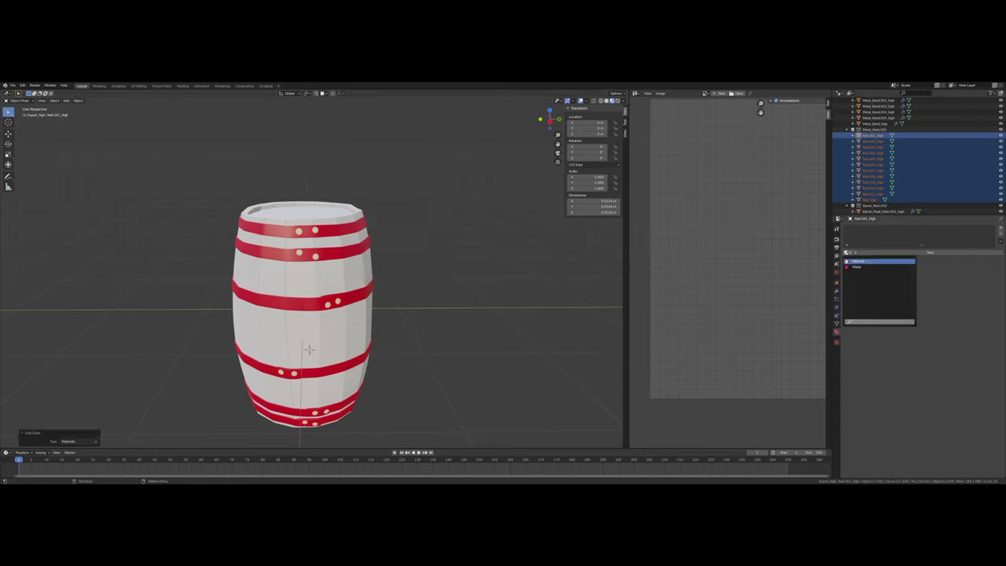
click(857, 267)
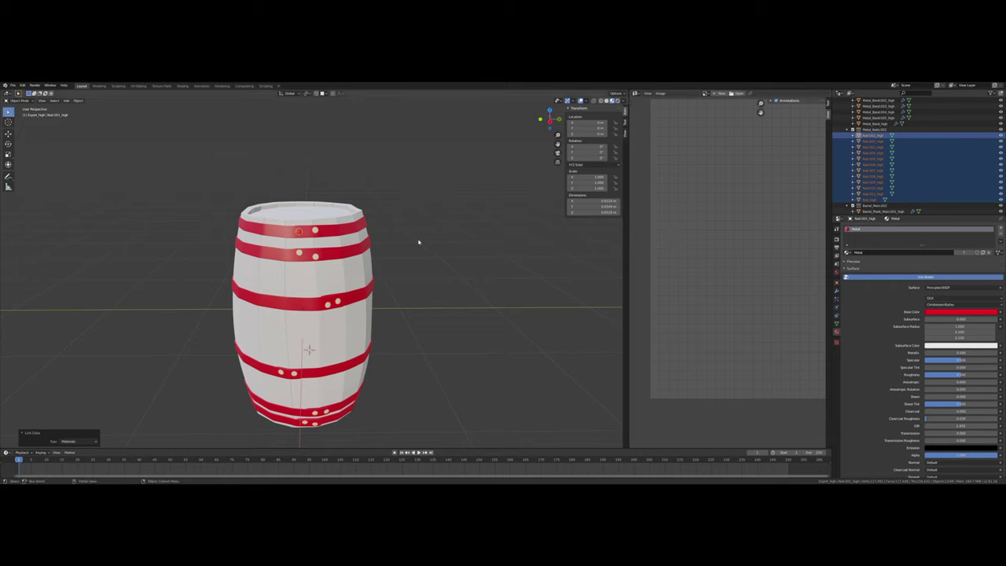
key(ctrl+l)
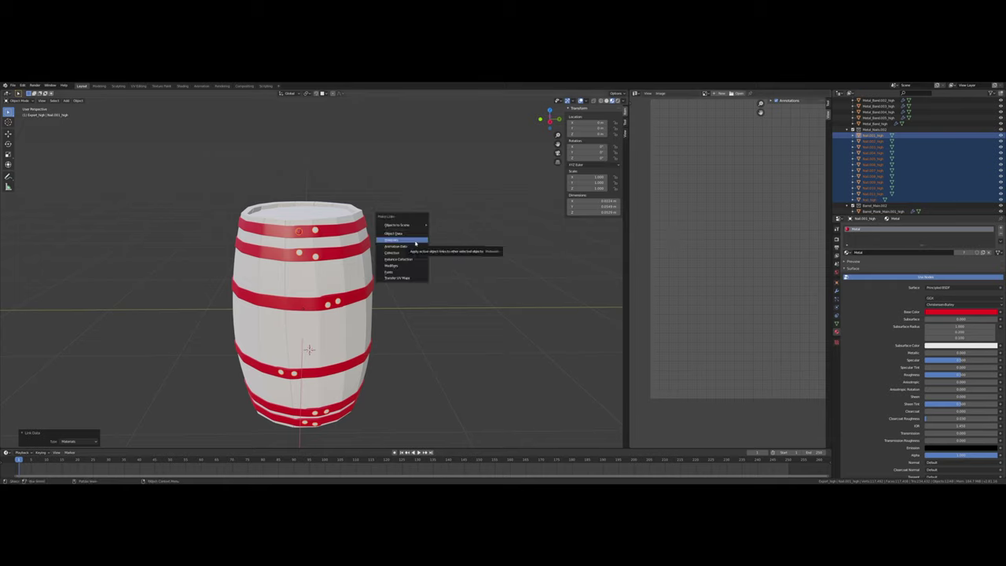
click(415, 242)
middle_drag(390, 257, 407, 264)
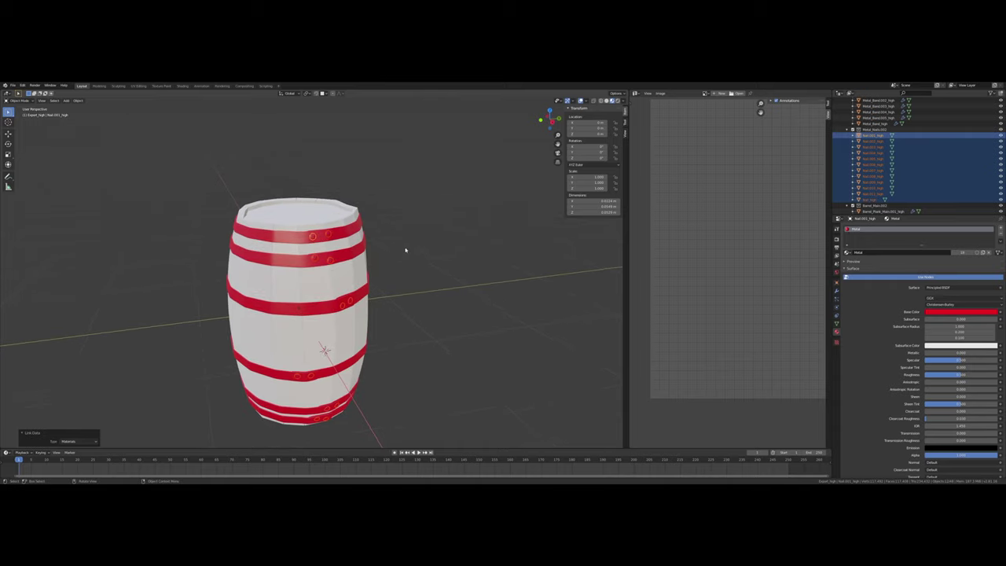
Select all the high-poly barrel planks, from the first main plank through the top and bottom planks
scroll(882, 157, down, 5)
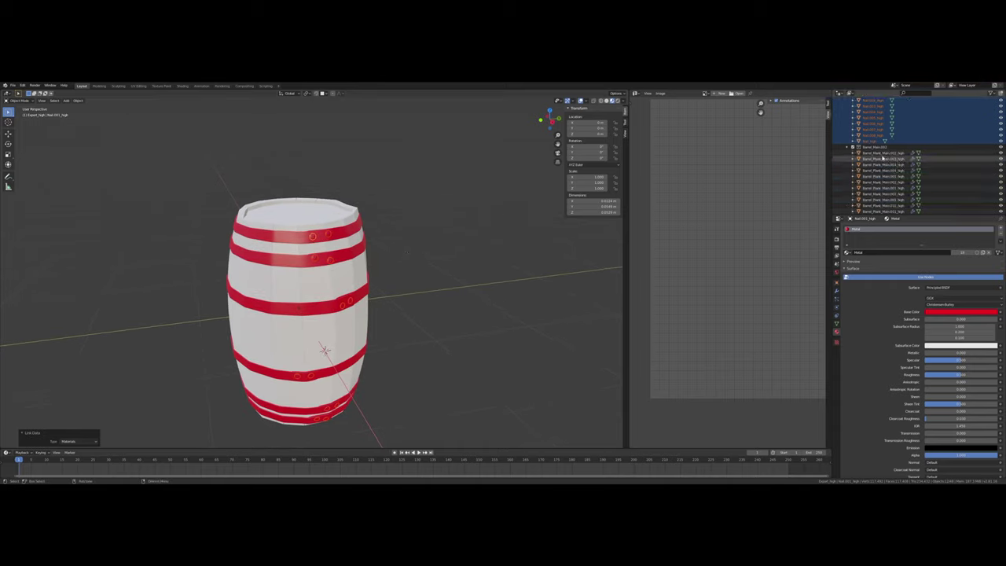
click(883, 154)
scroll(882, 180, down, 5)
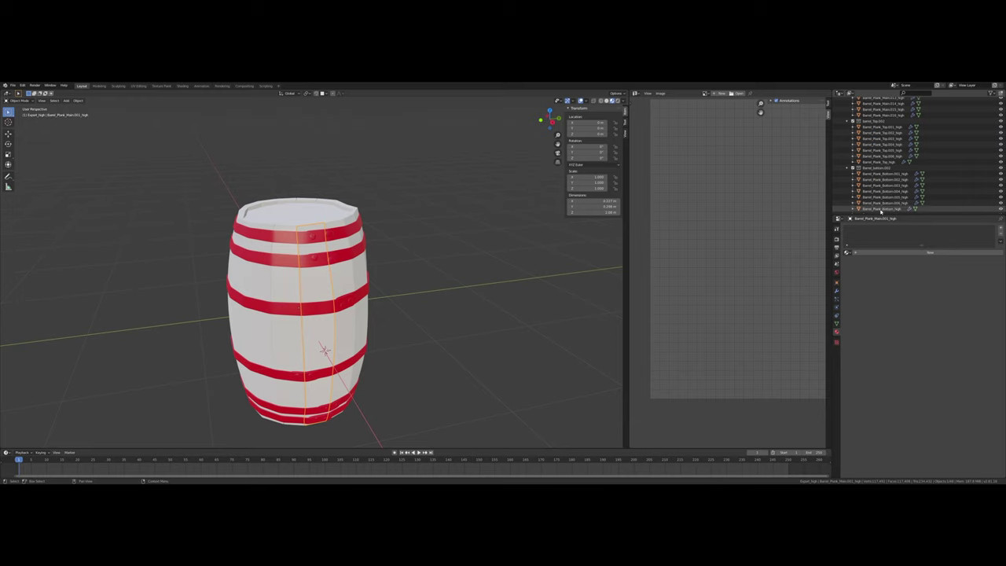
shift+click(880, 210)
middle_drag(510, 218, 330, 256)
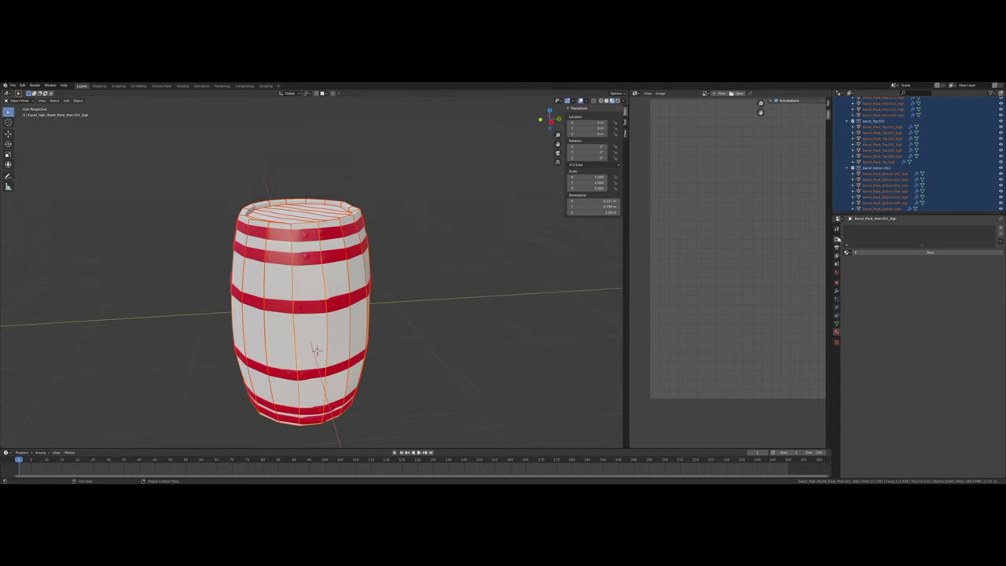
Assign the existing material named Material to the active barrel plank
click(847, 253)
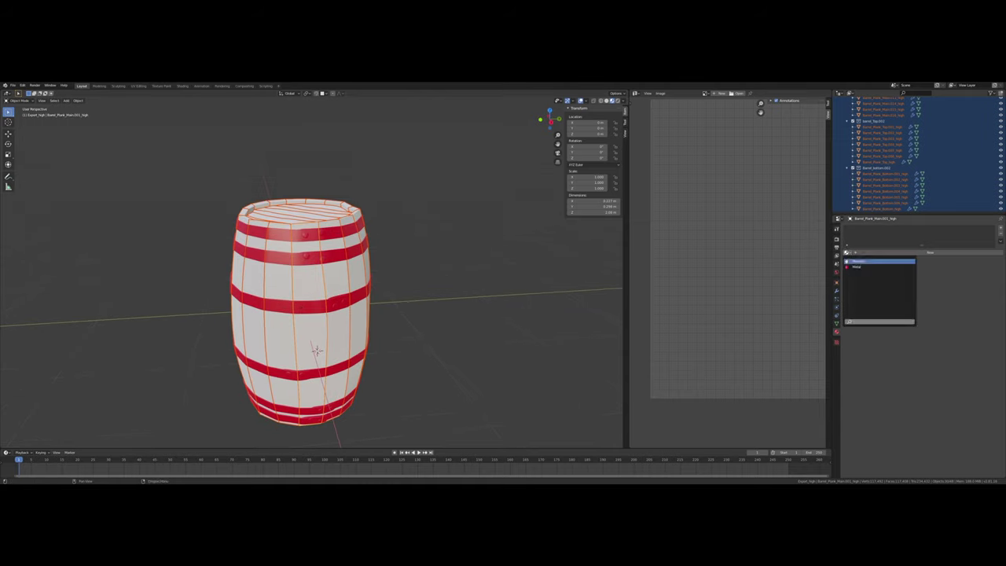
click(857, 261)
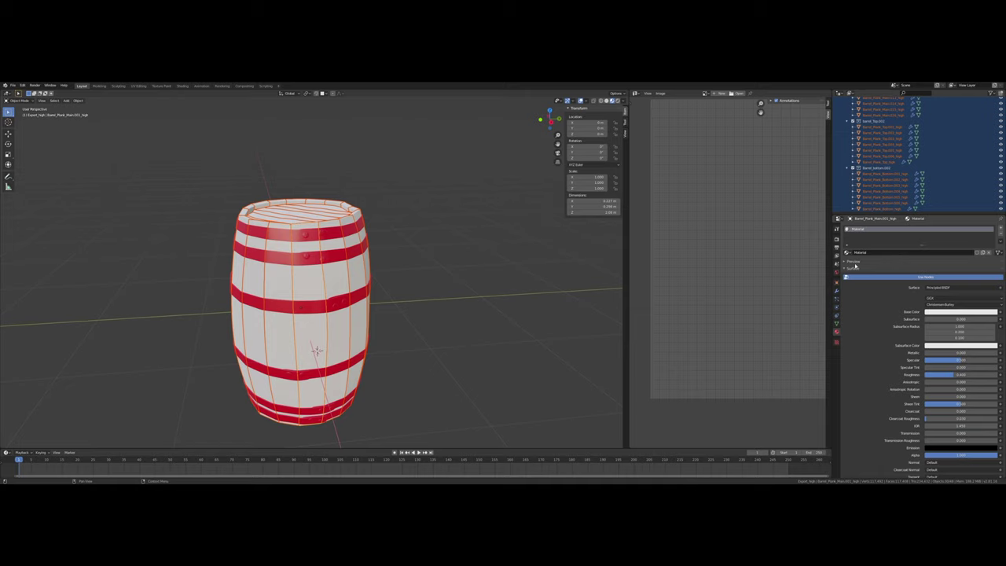
click(847, 252)
click(847, 252)
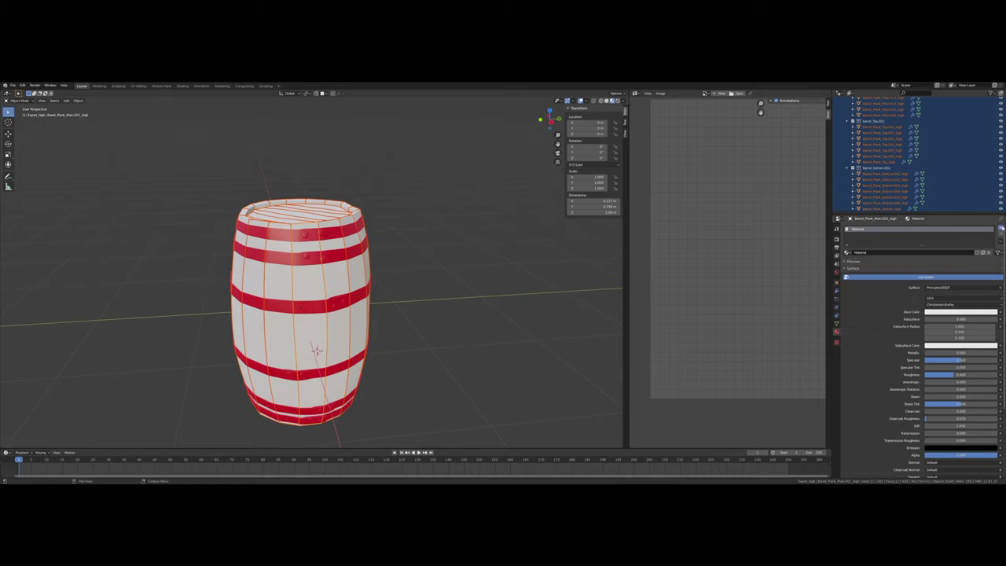
Add a second slot with a new material named Wood to the active plank and set its base color to blue
click(1001, 234)
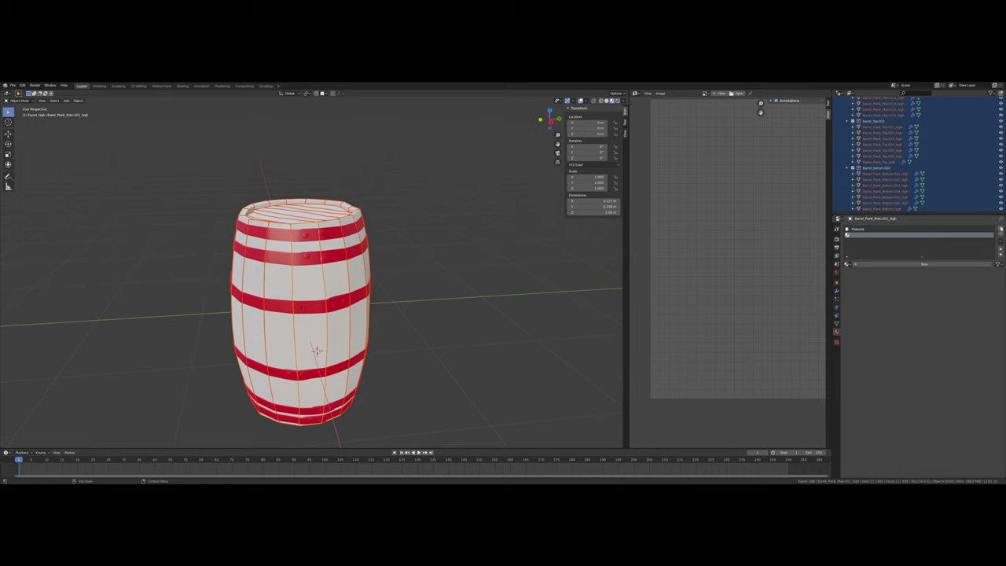
click(854, 264)
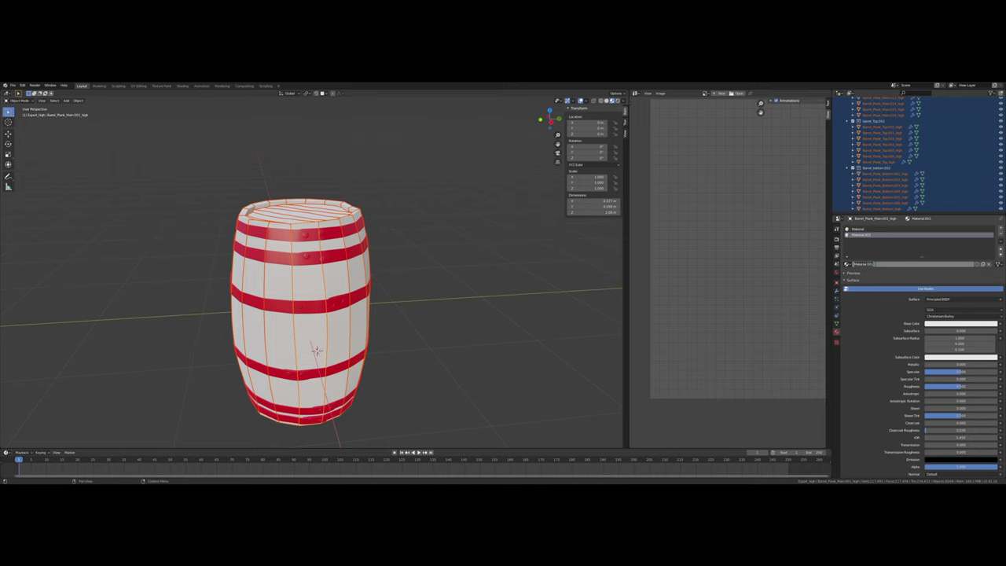
text(Wood)
key(Return)
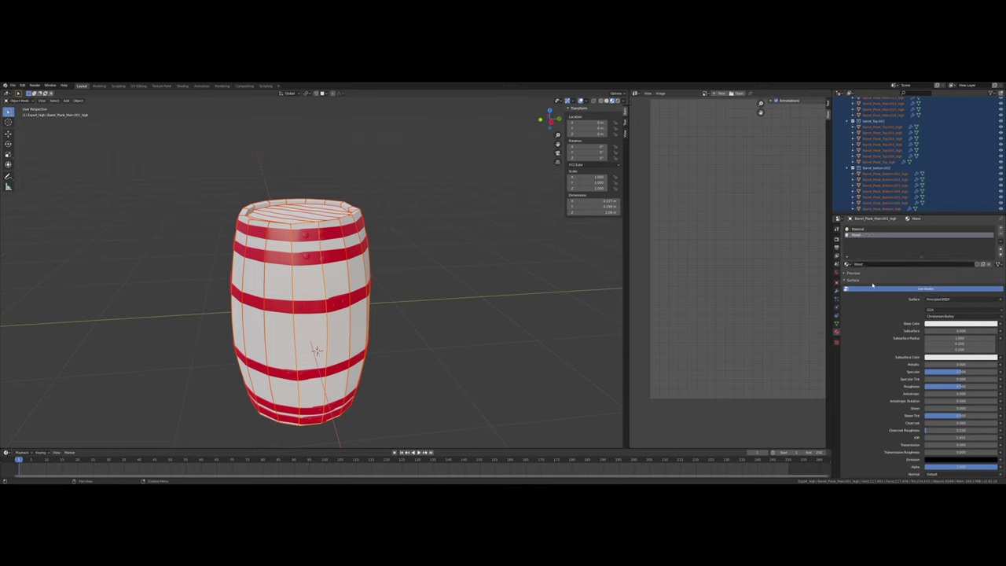
click(939, 325)
click(984, 251)
middle_drag(571, 296, 509, 299)
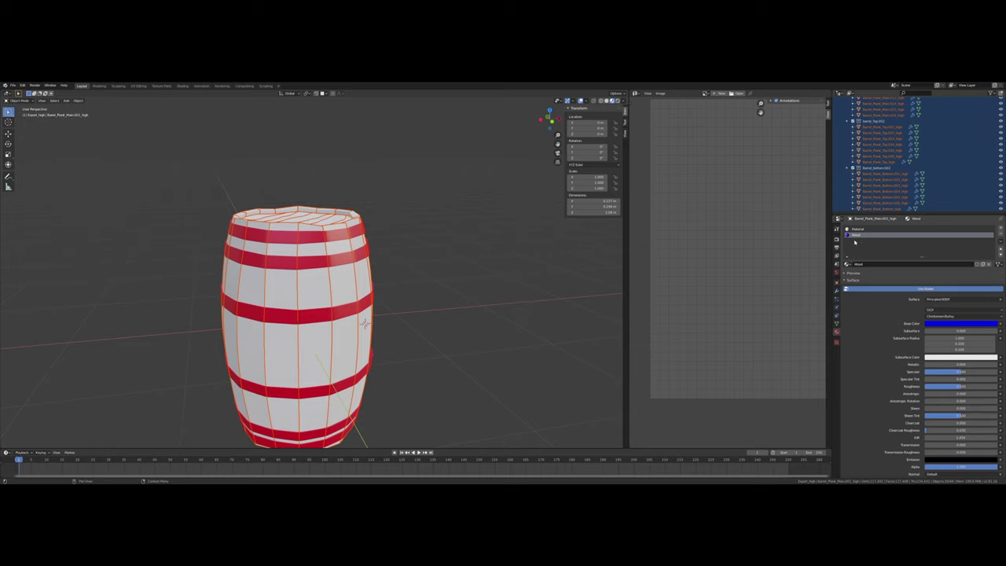
Move the Wood slot above Material and link the active plank's materials to all selected planks
click(1000, 250)
middle_drag(409, 286, 469, 249)
middle_drag(523, 299, 526, 322)
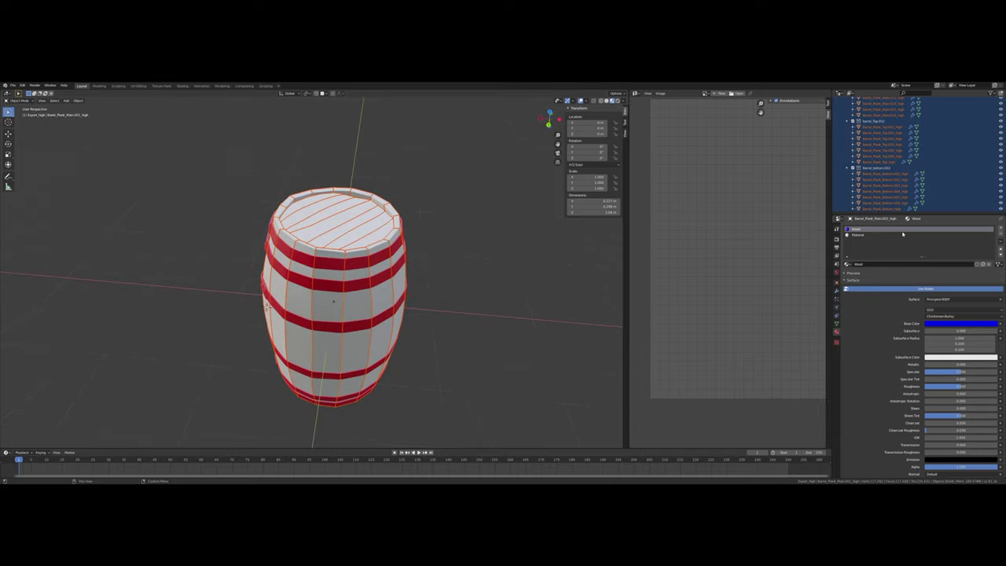
click(847, 264)
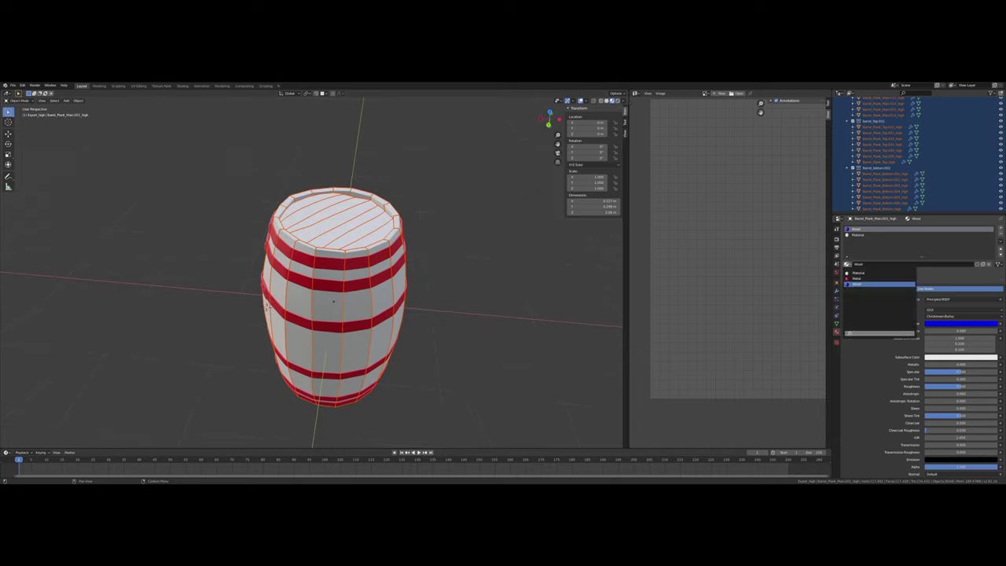
middle_drag(474, 293, 498, 260)
key(ctrl+l)
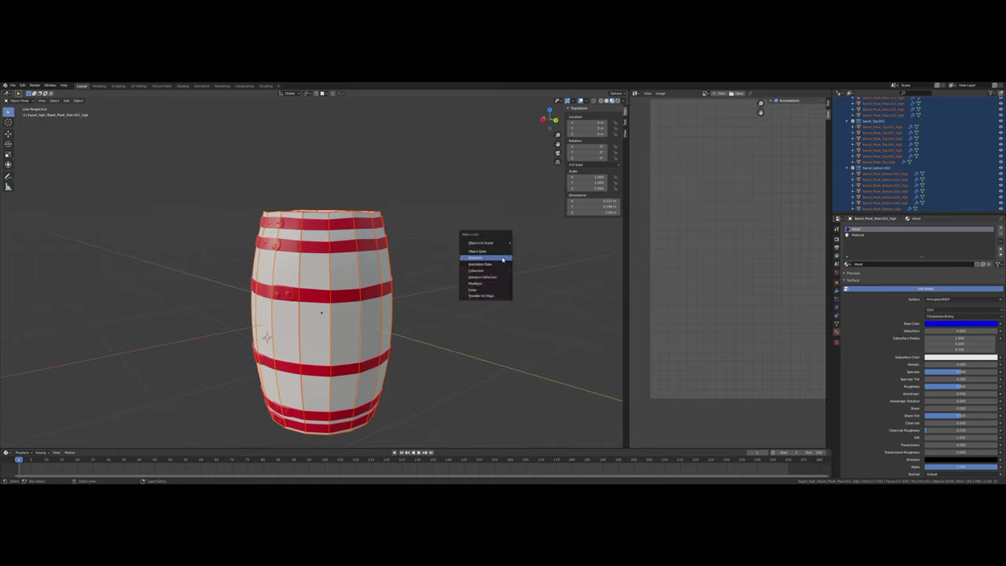
click(502, 259)
middle_drag(443, 258, 466, 267)
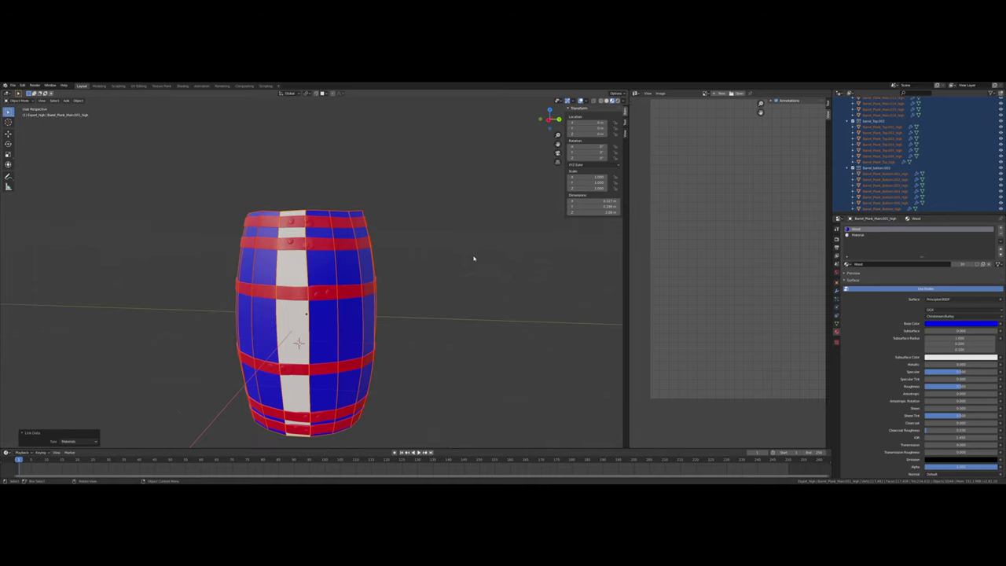
Select the plank that still shows white and remove its Material slot, leaving only Wood
click(294, 323)
middle_drag(295, 324, 308, 330)
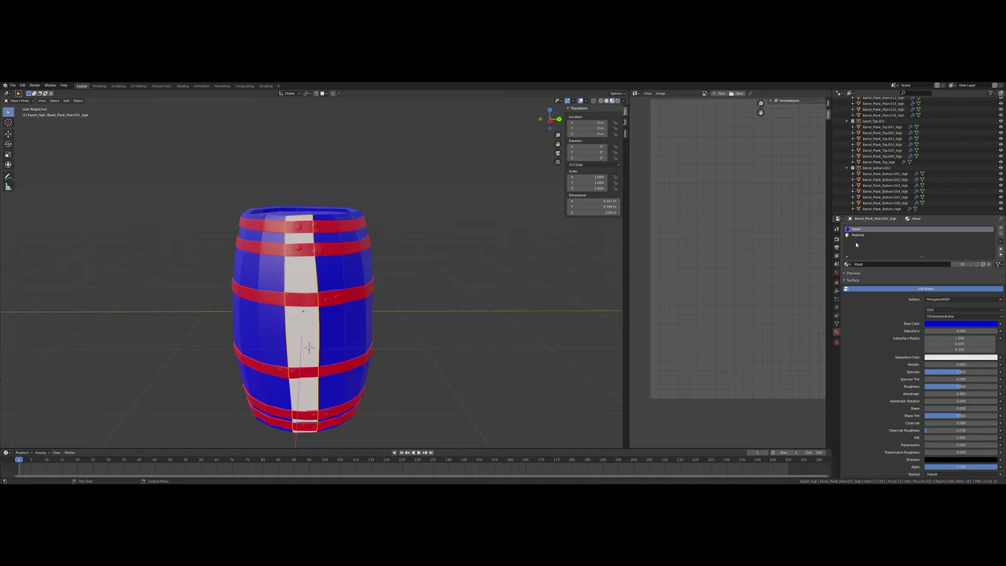
click(896, 235)
click(999, 238)
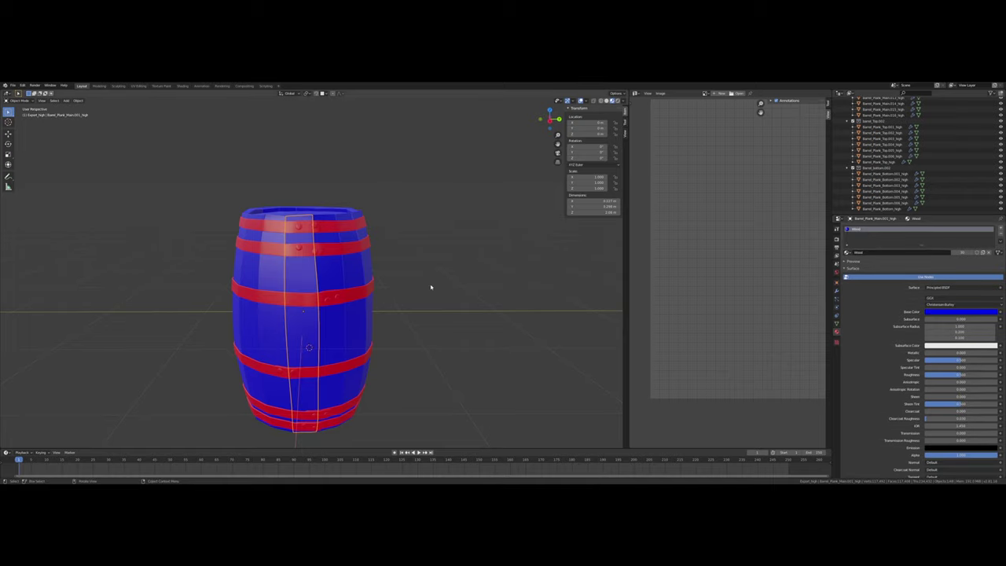
middle_drag(427, 285, 385, 293)
Collapse the Export_high collection and enable the Export_low collection in the view layer
scroll(898, 177, up, 5)
scroll(898, 178, up, 10)
click(841, 119)
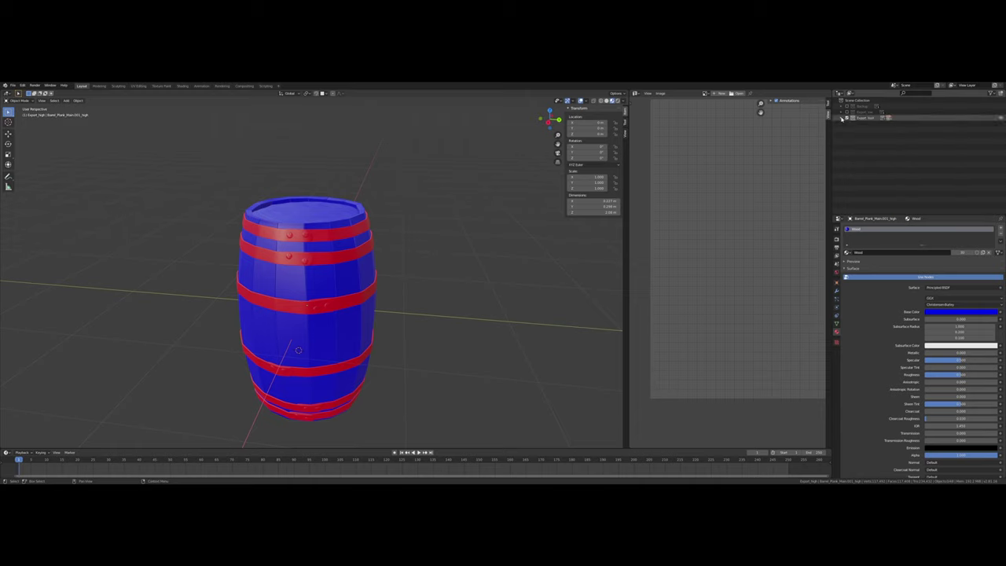
middle_drag(445, 226, 459, 223)
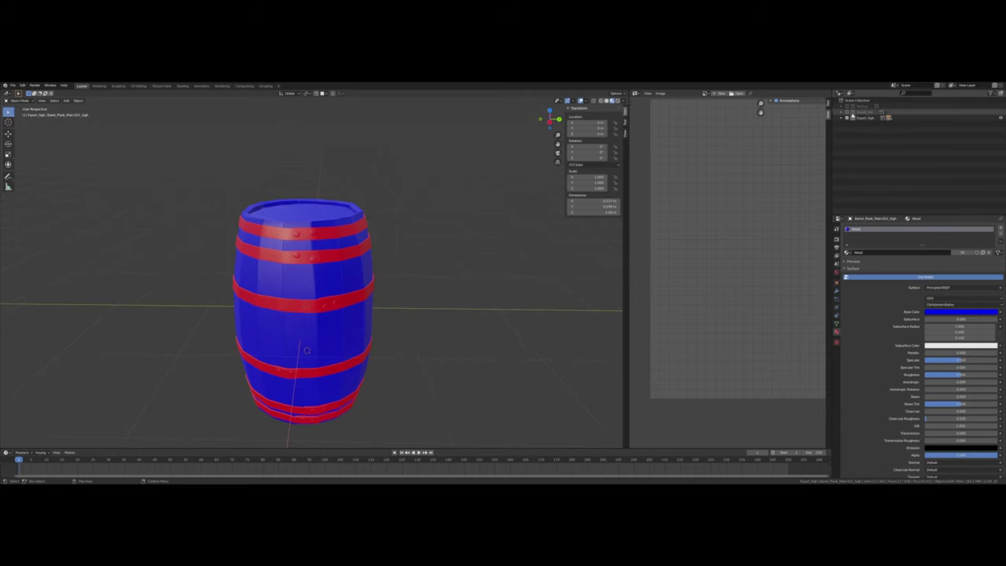
click(847, 112)
middle_drag(424, 201, 376, 203)
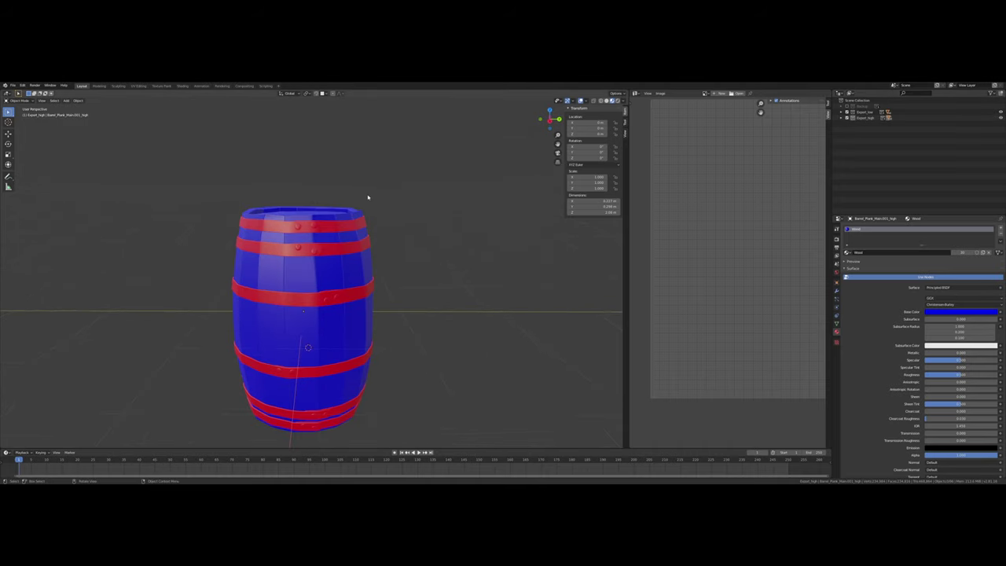